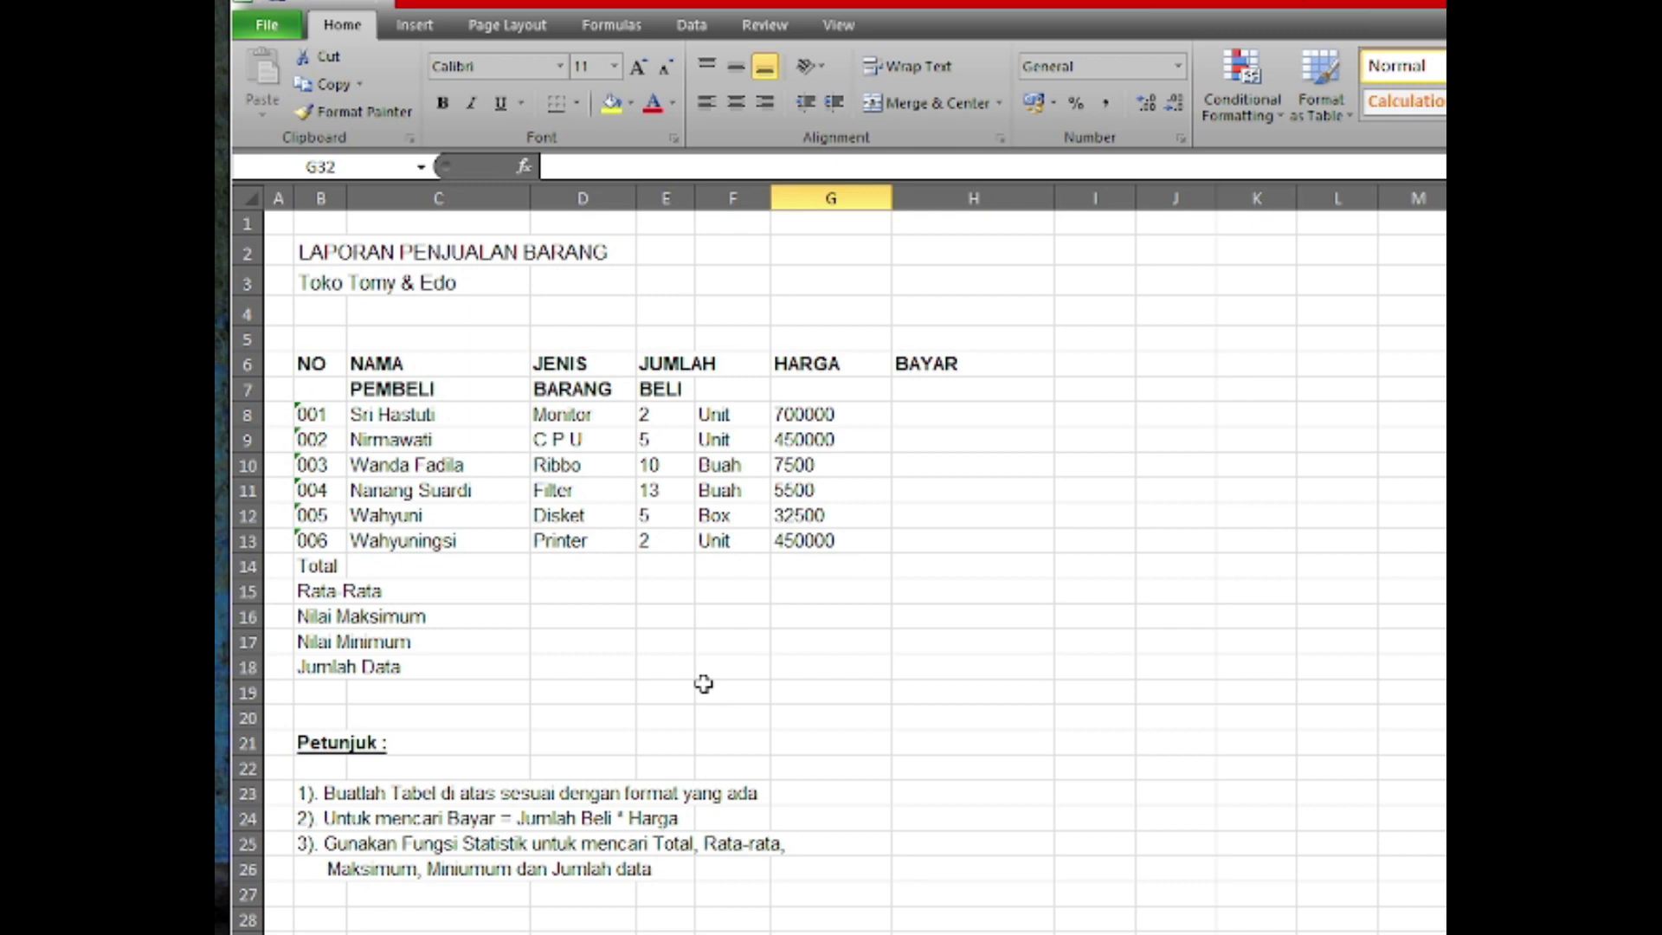
- Give the whole table B6:H18, from NO to Jumlah Data, outline and inside borders
{"action": "left_click", "coordinate": [310, 362]}
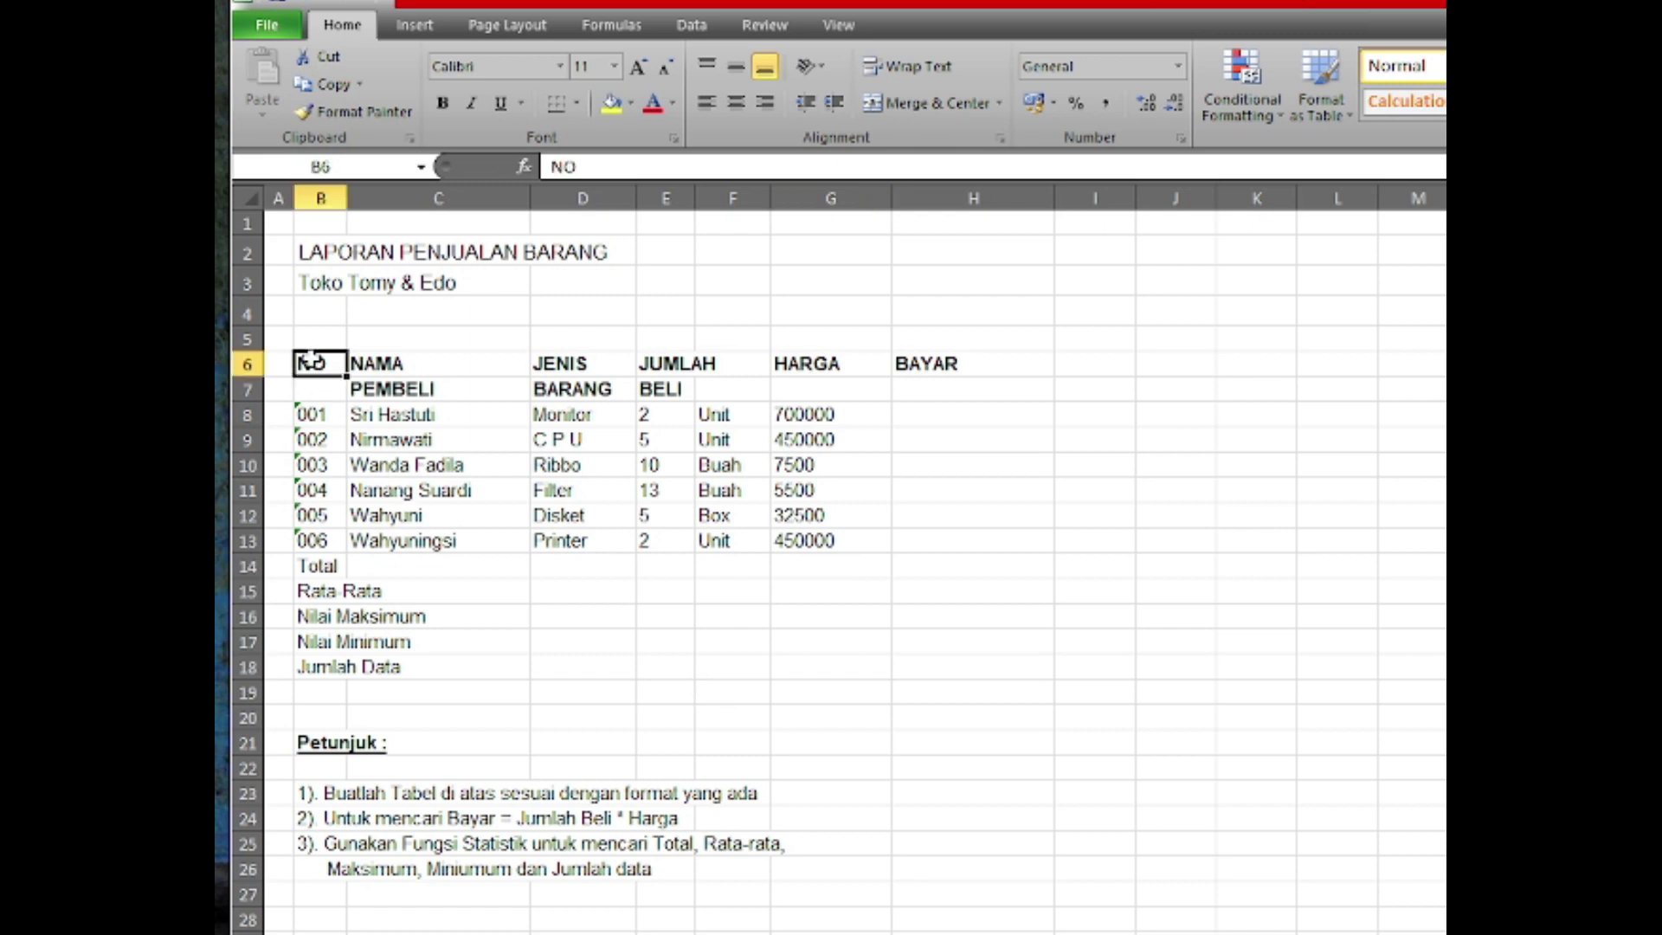
{"action": "mouse_move", "coordinate": [310, 361]}
{"action": "left_mouse_down"}
{"action": "mouse_move", "coordinate": [948, 372]}
{"action": "mouse_move", "coordinate": [895, 679]}
{"action": "left_mouse_up"}
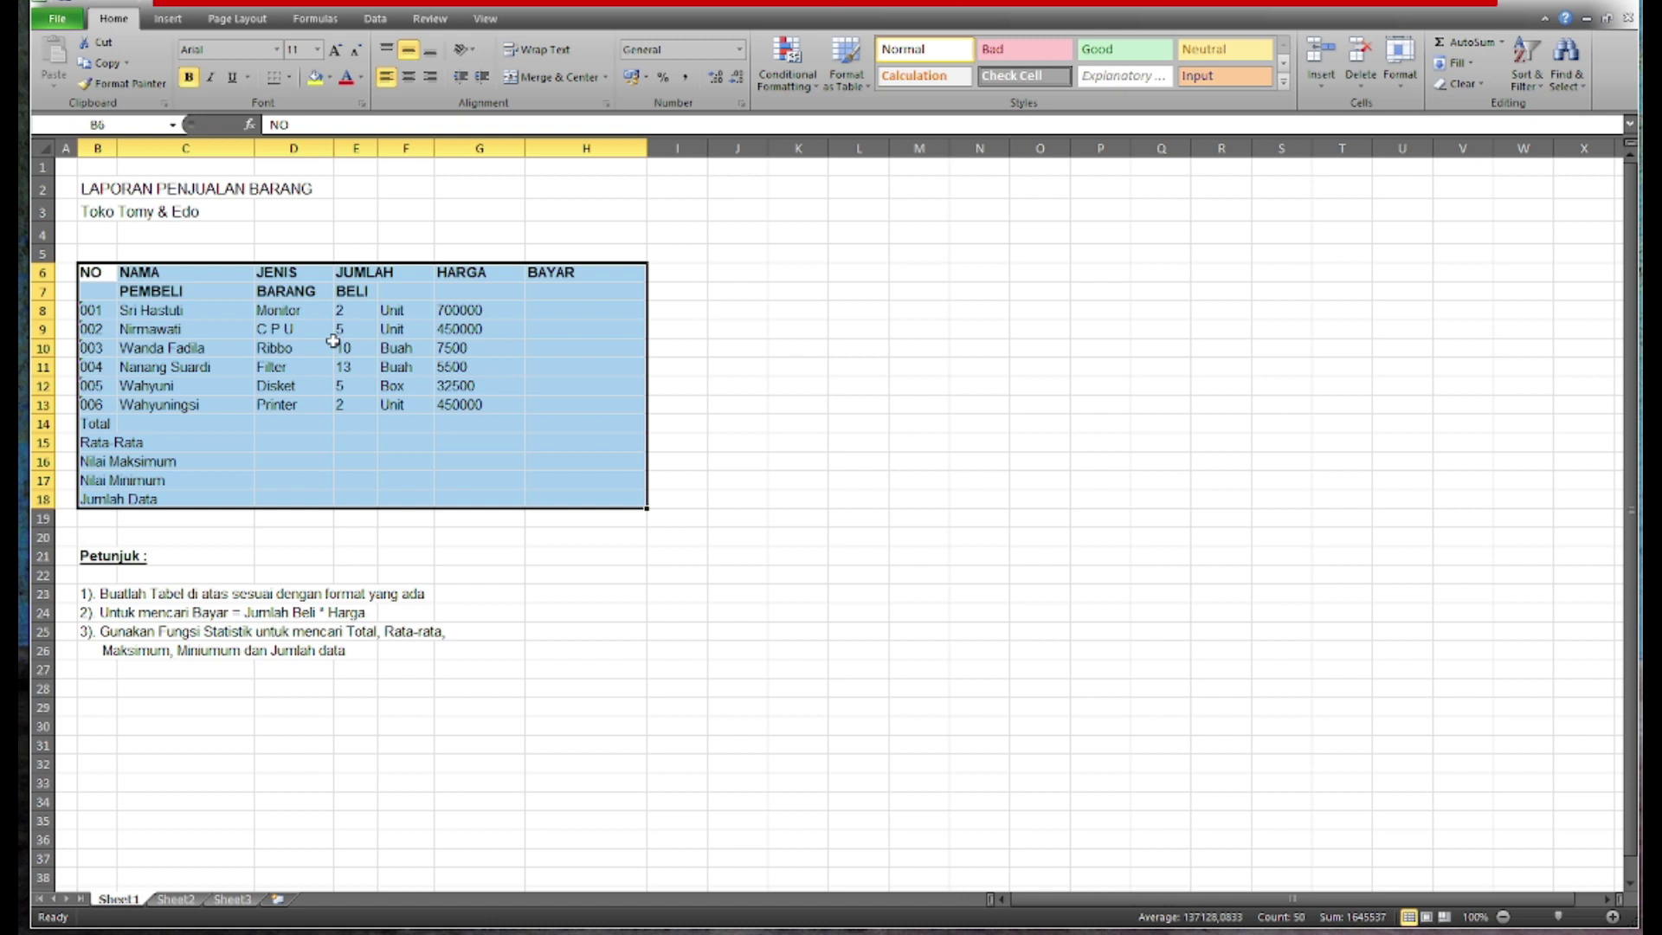
{"action": "right_click", "coordinate": [281, 328]}
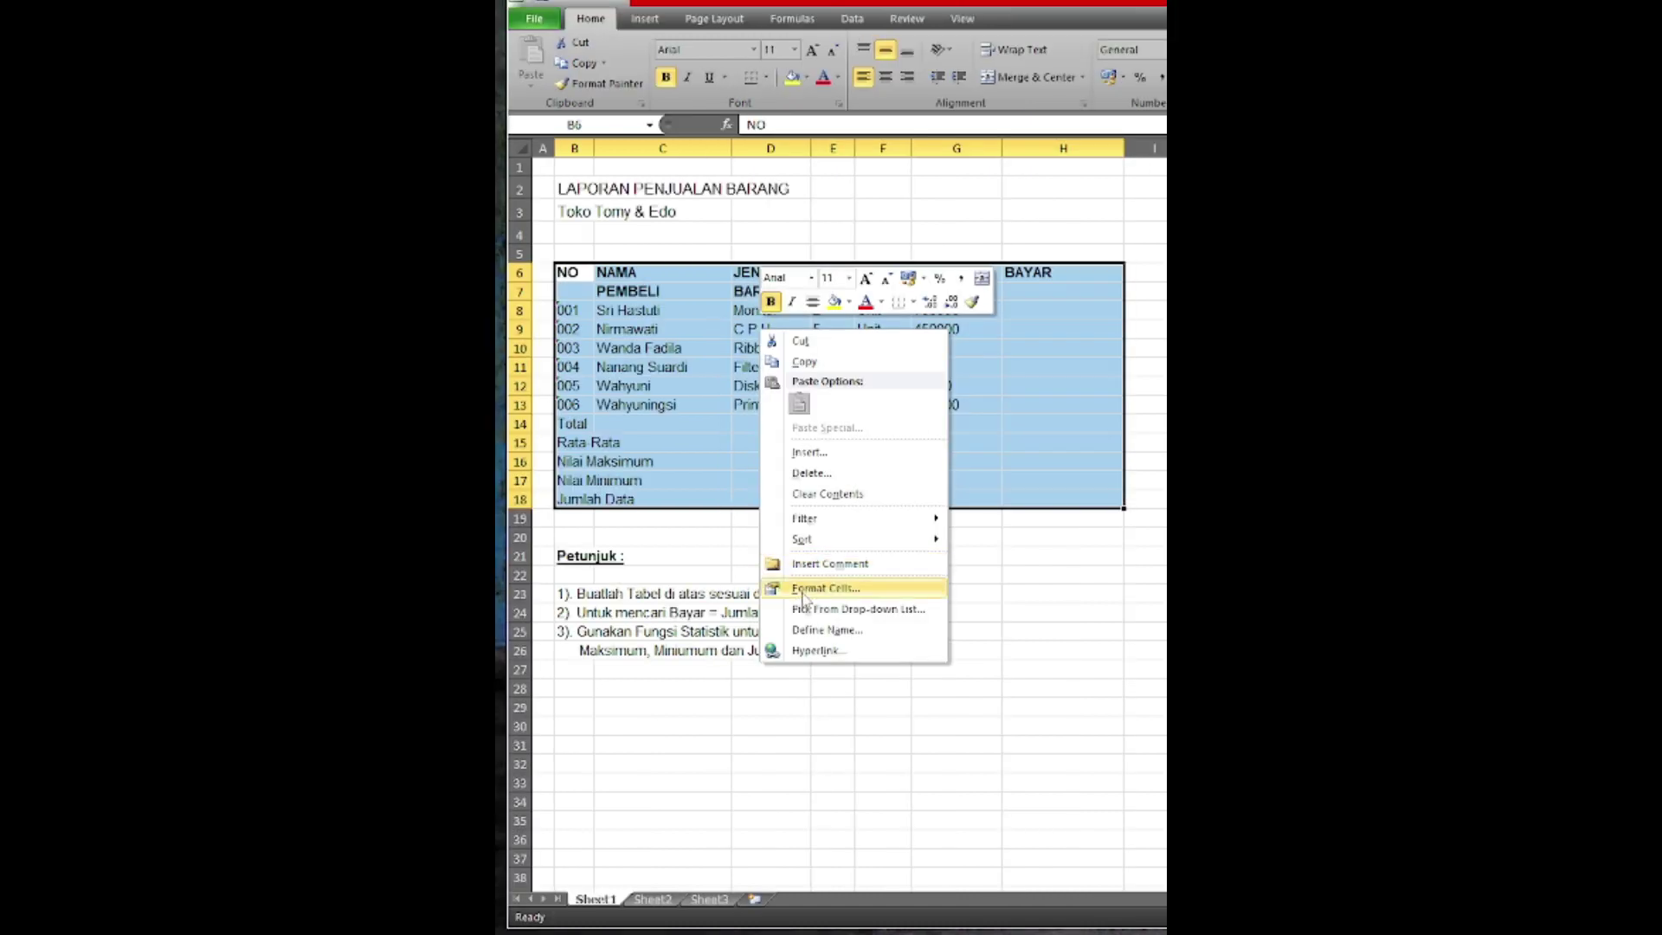
{"action": "left_click", "coordinate": [805, 589]}
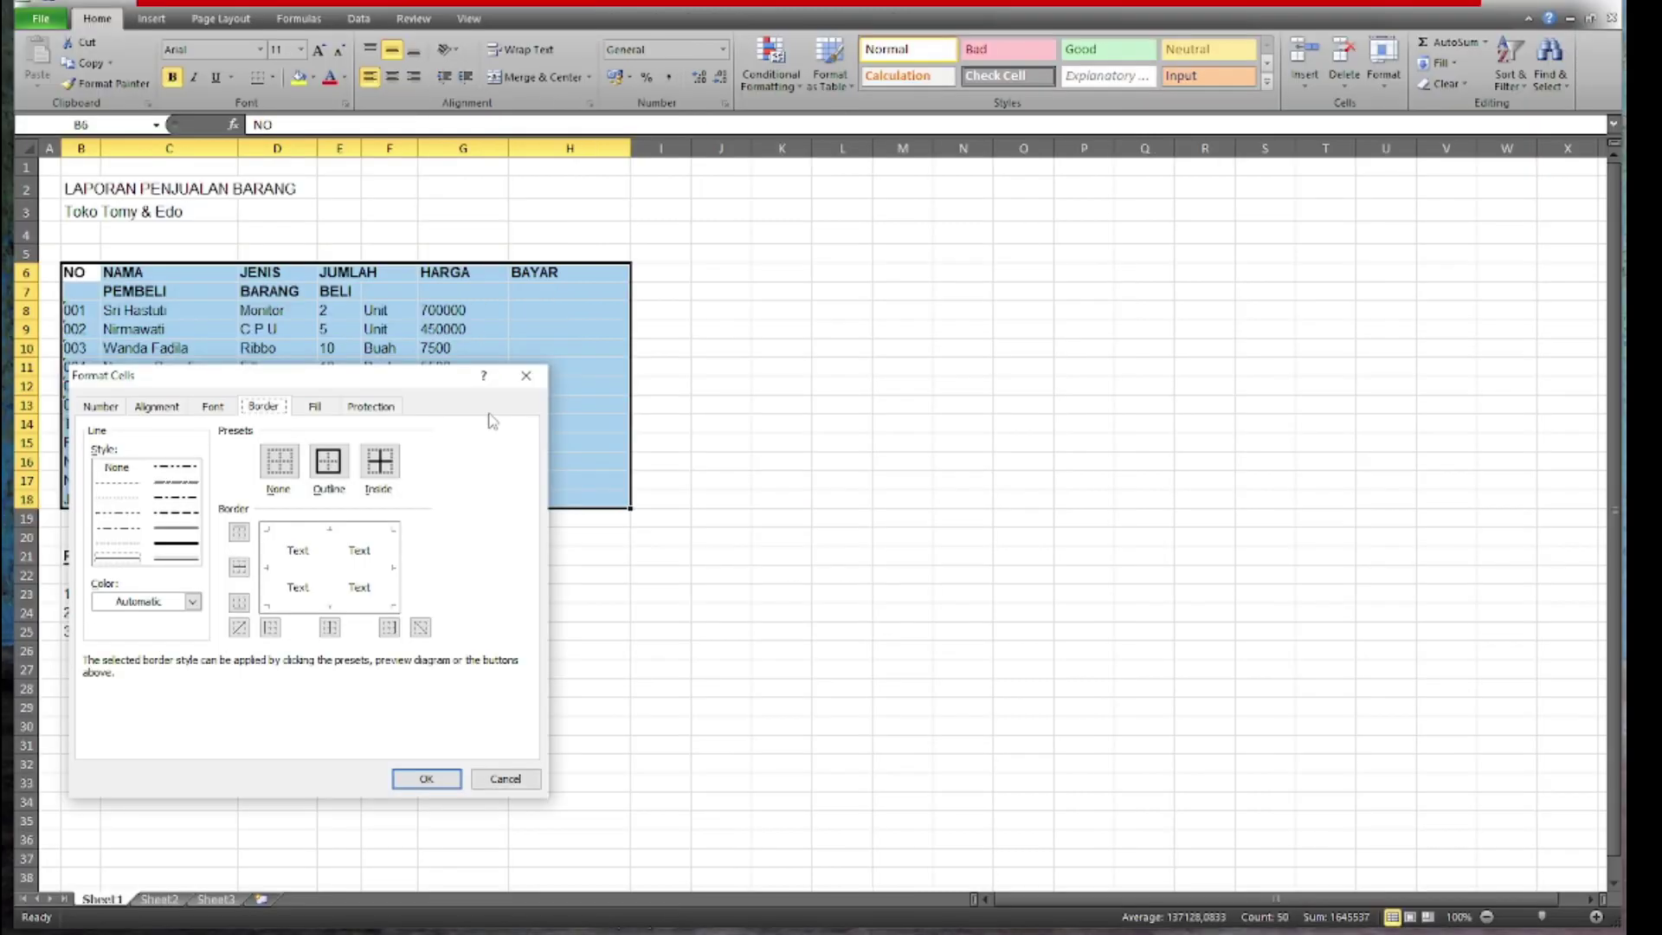
{"action": "left_click", "coordinate": [530, 377]}
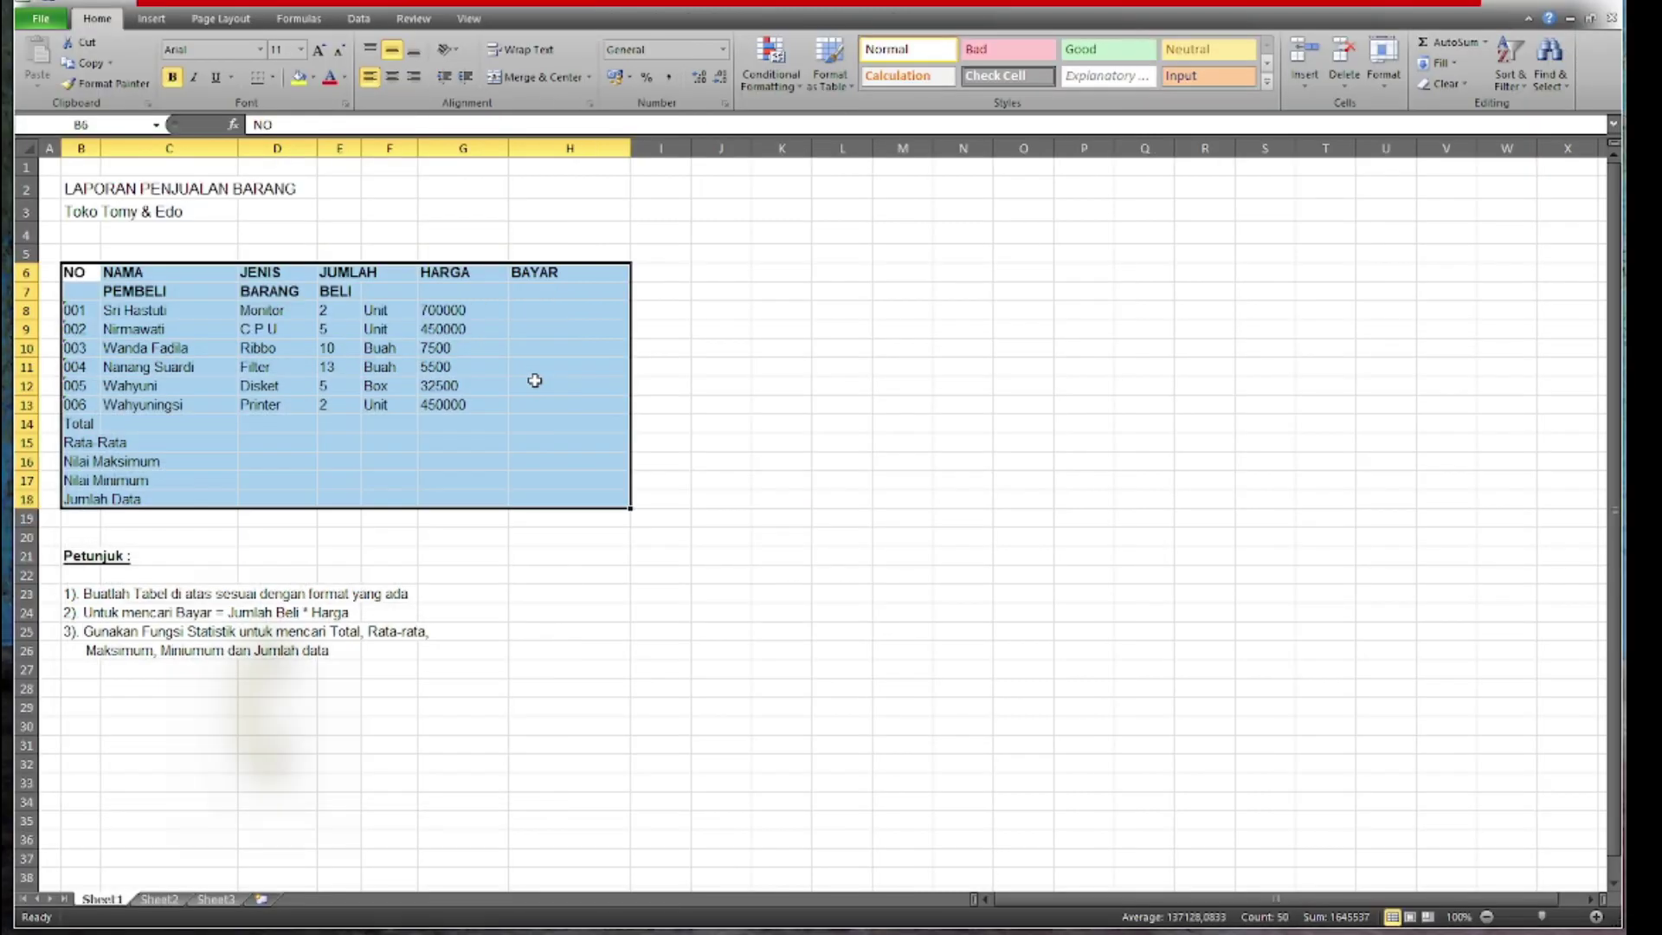
{"action": "key", "text": "ctrl+1"}
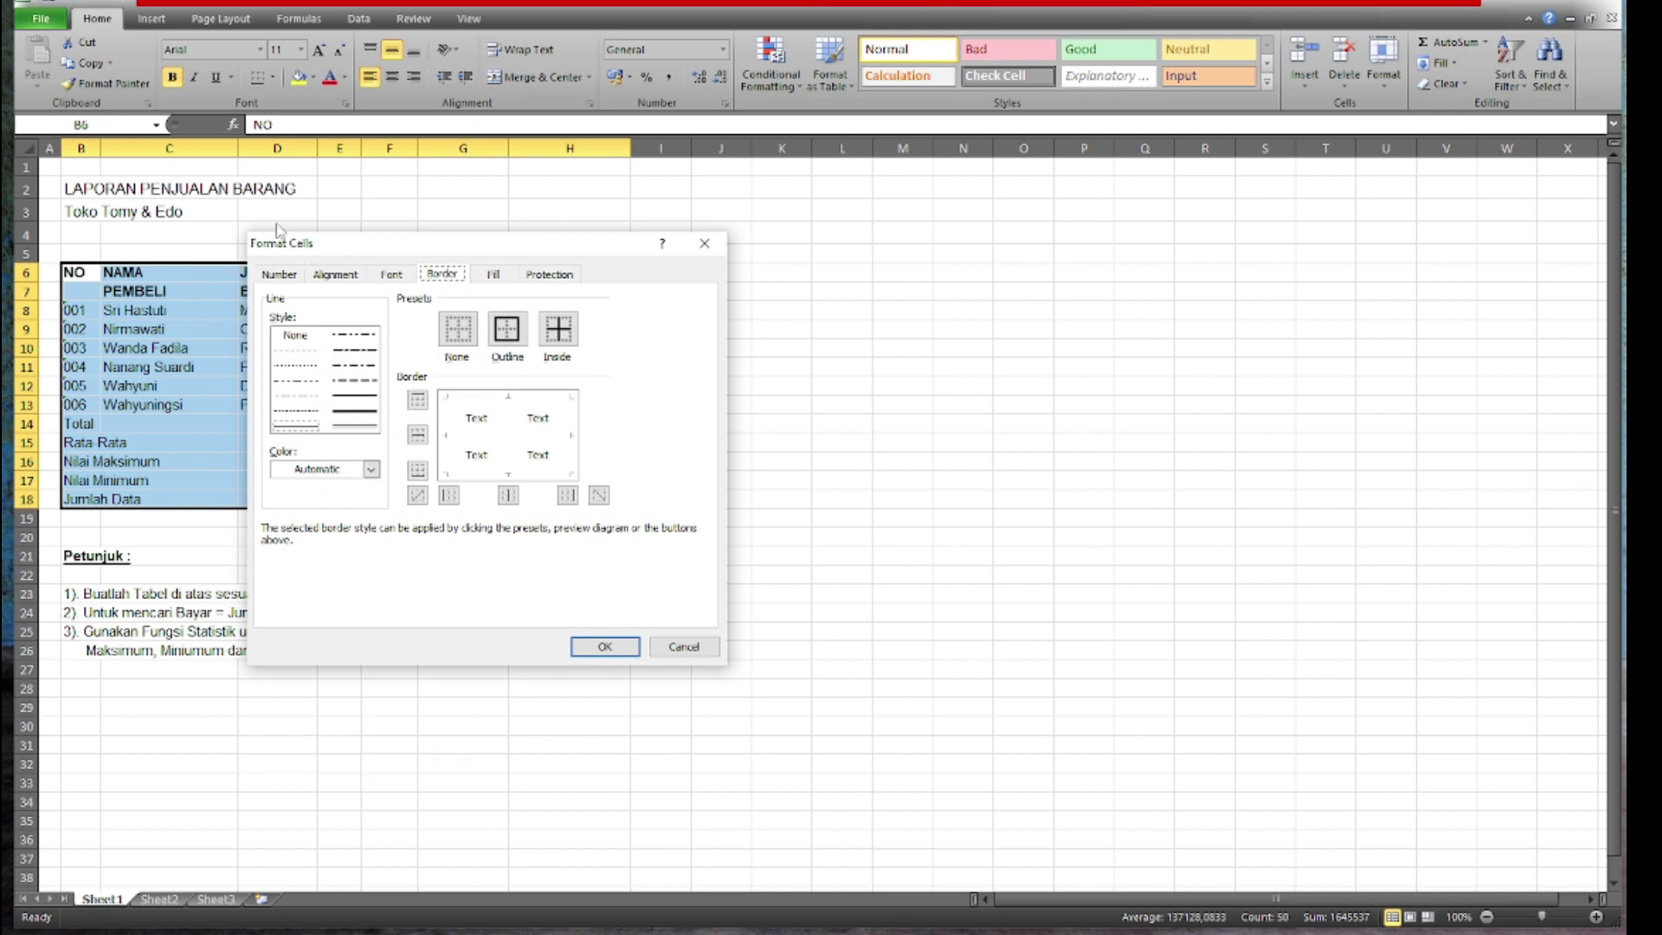
{"action": "left_click_drag", "start_coordinate": [414, 256], "coordinate": [452, 264]}
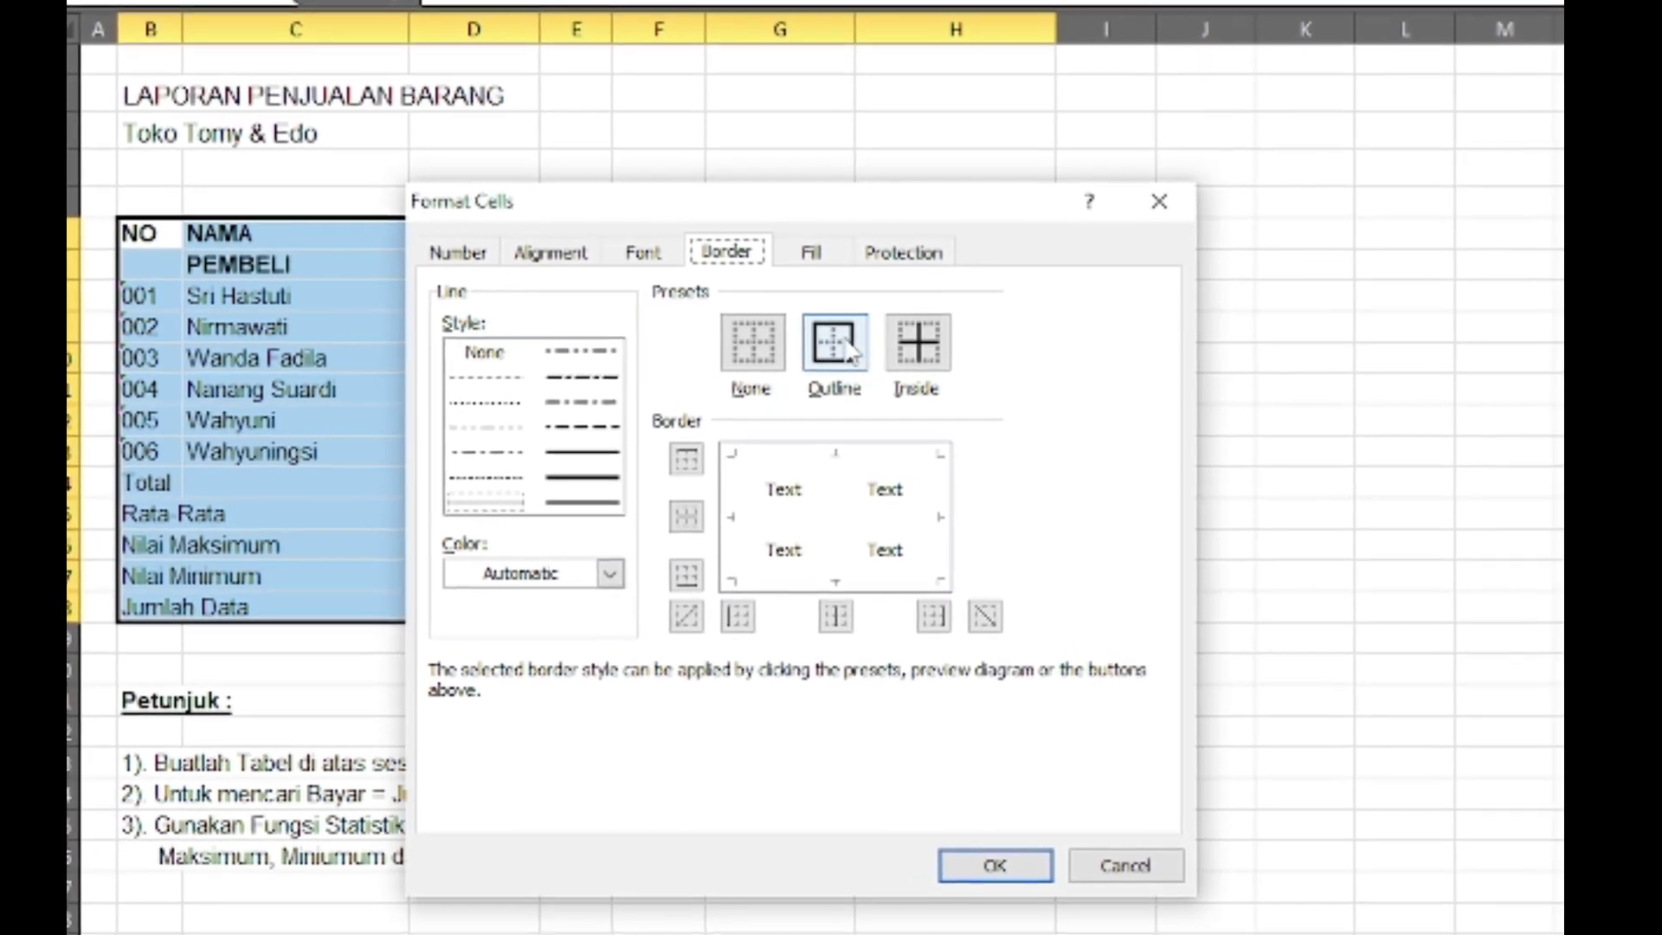
{"action": "left_click", "coordinate": [847, 359]}
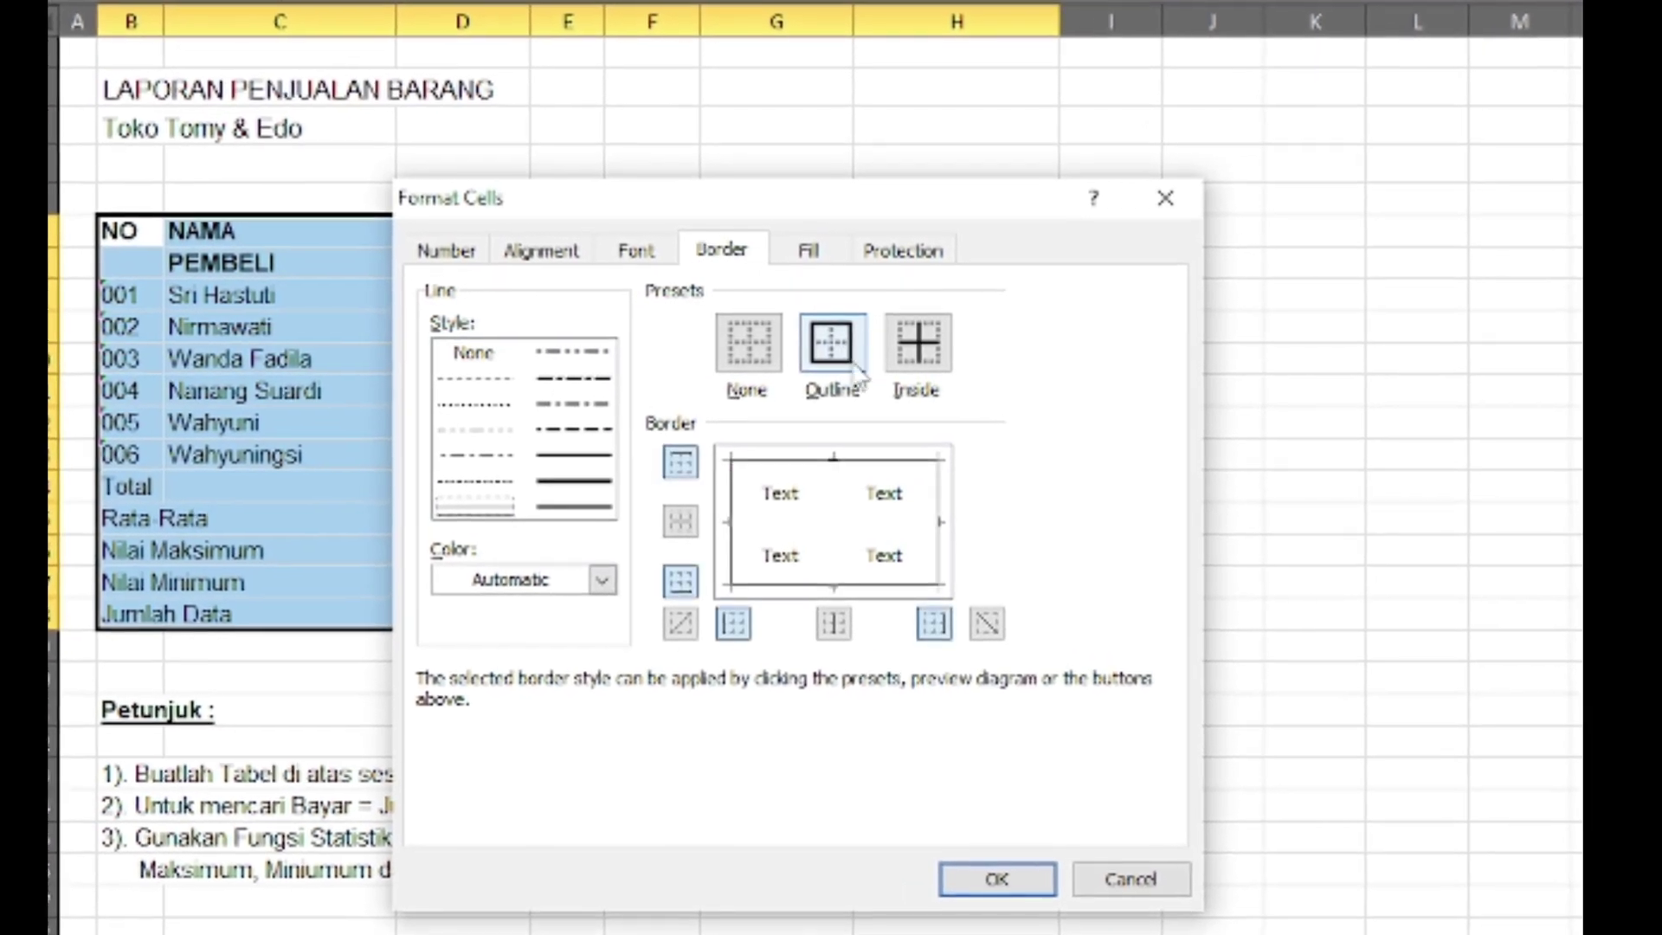
{"action": "left_click", "coordinate": [922, 359]}
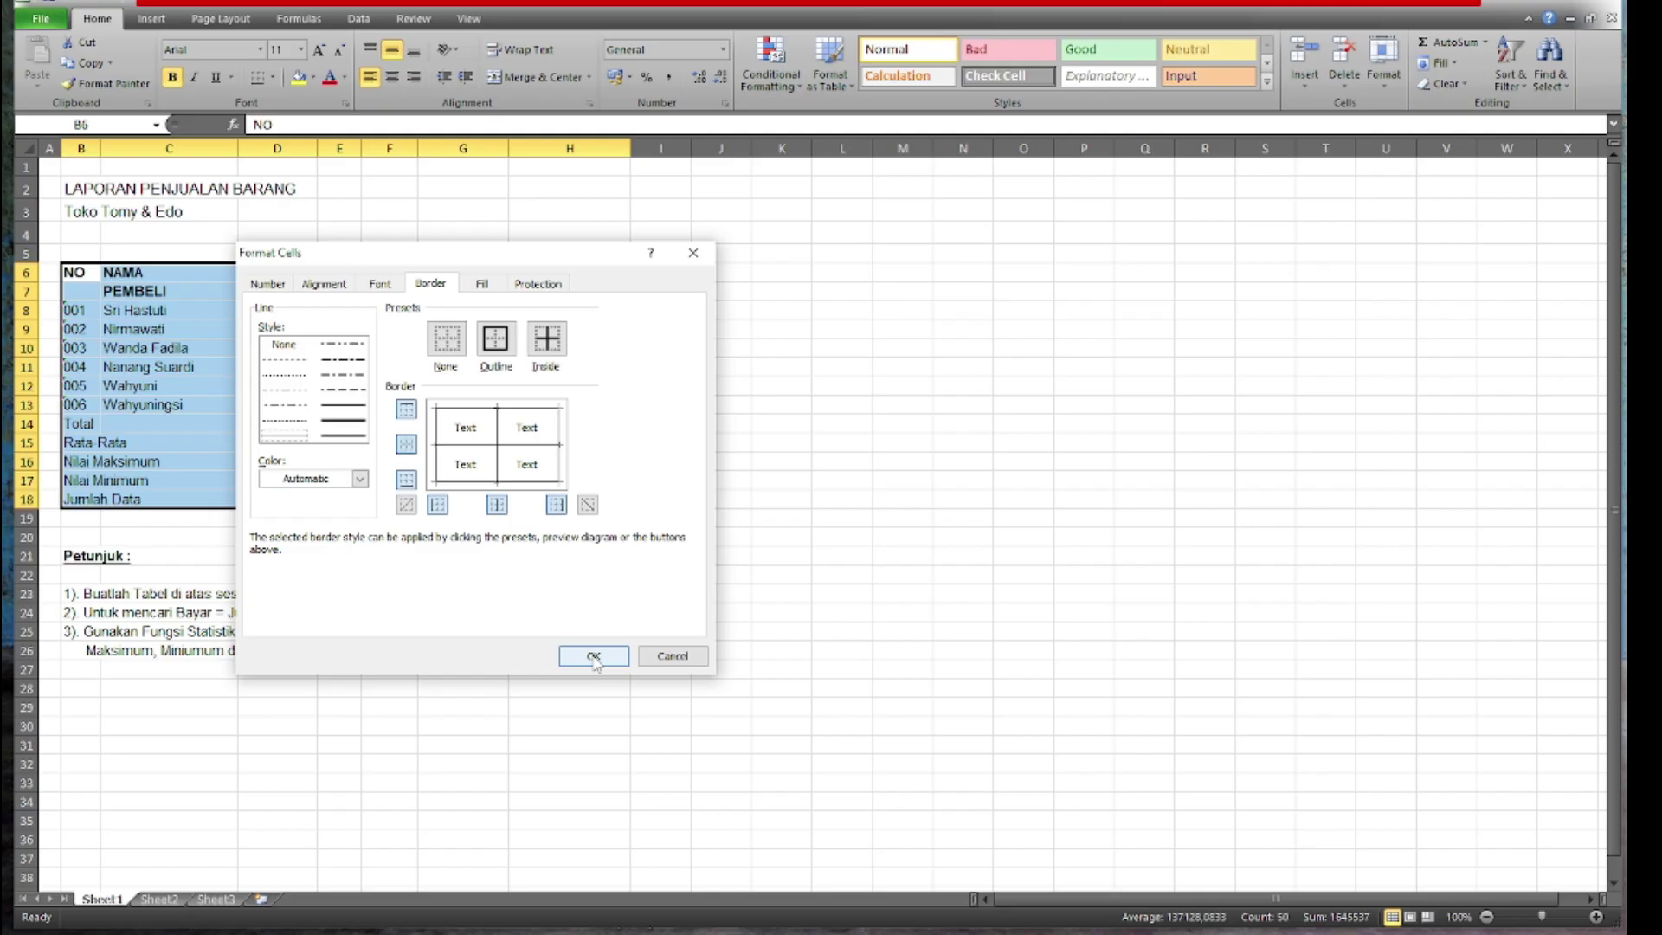
{"action": "left_click", "coordinate": [594, 656]}
{"action": "left_click", "coordinate": [519, 563]}
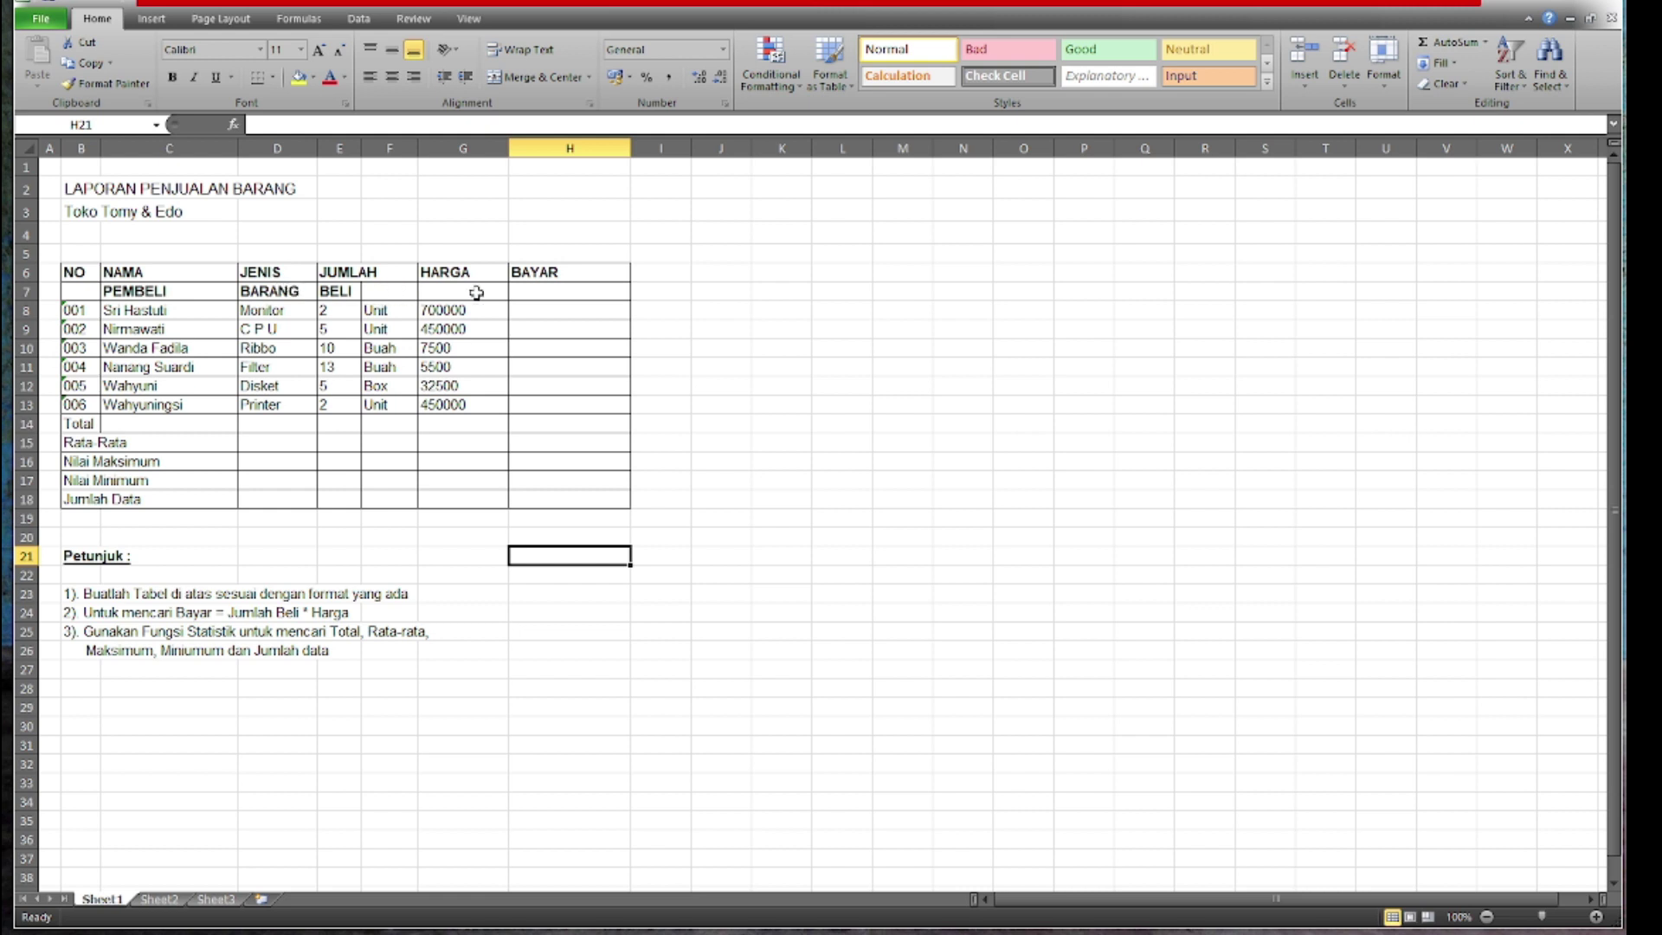
- Remove the border between header rows 6 and 7 in B6:H7 and center the header text
{"action": "left_click_drag", "start_coordinate": [74, 274], "coordinate": [582, 291]}
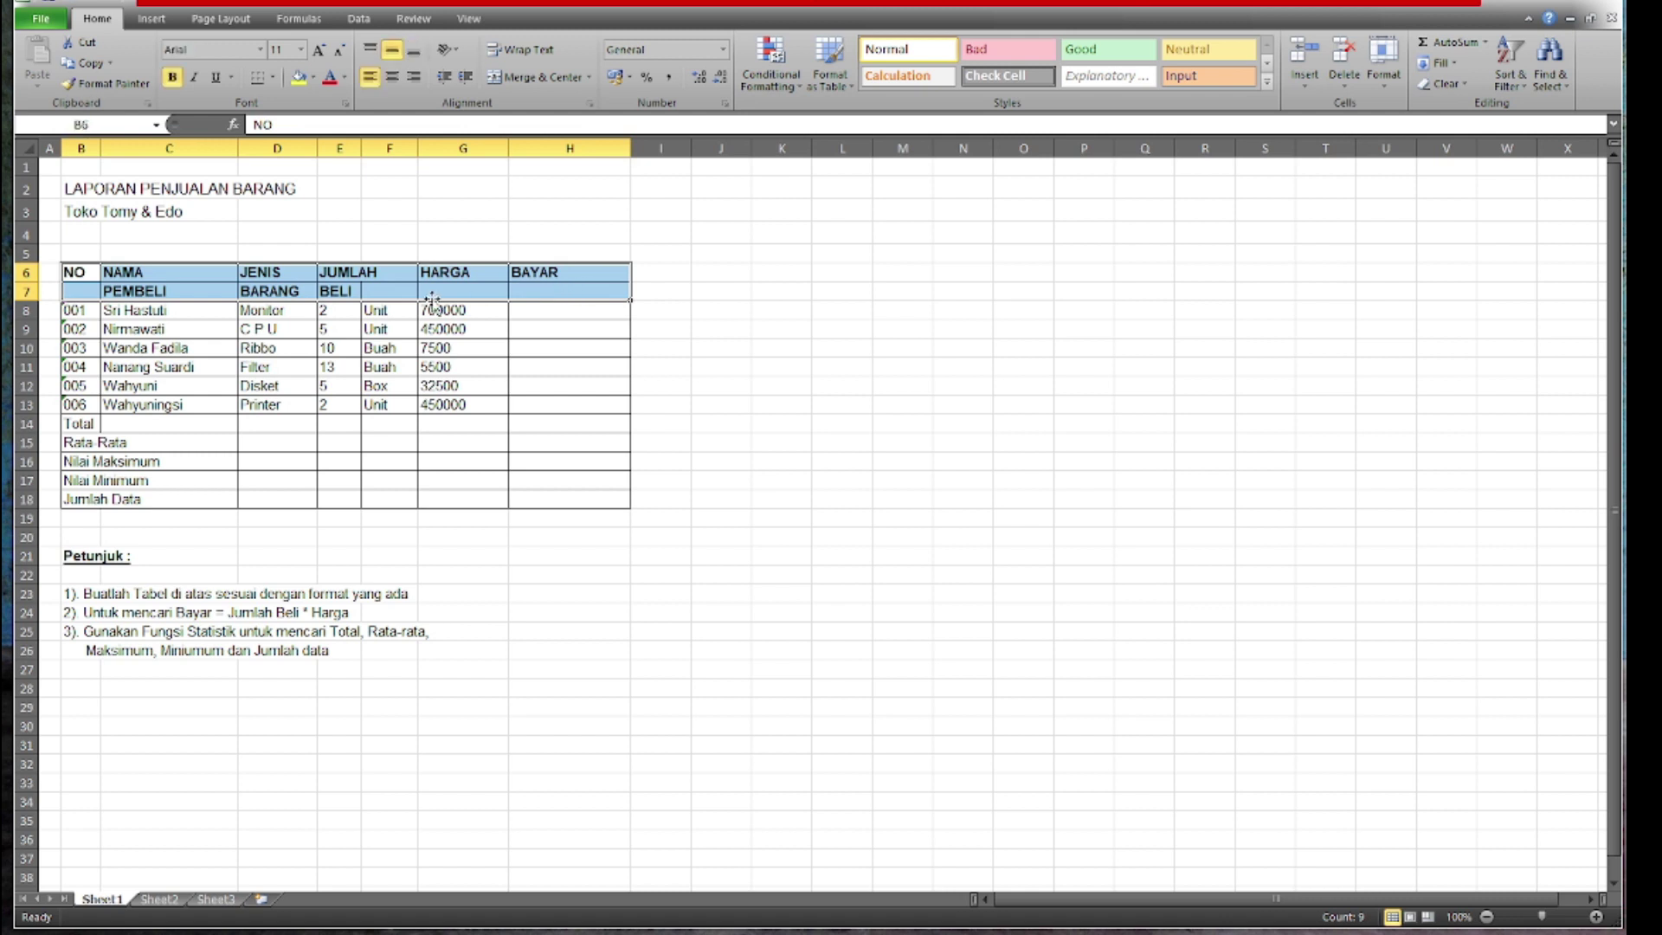
{"action": "key", "text": "ctrl+1"}
{"action": "right_click", "coordinate": [372, 279]}
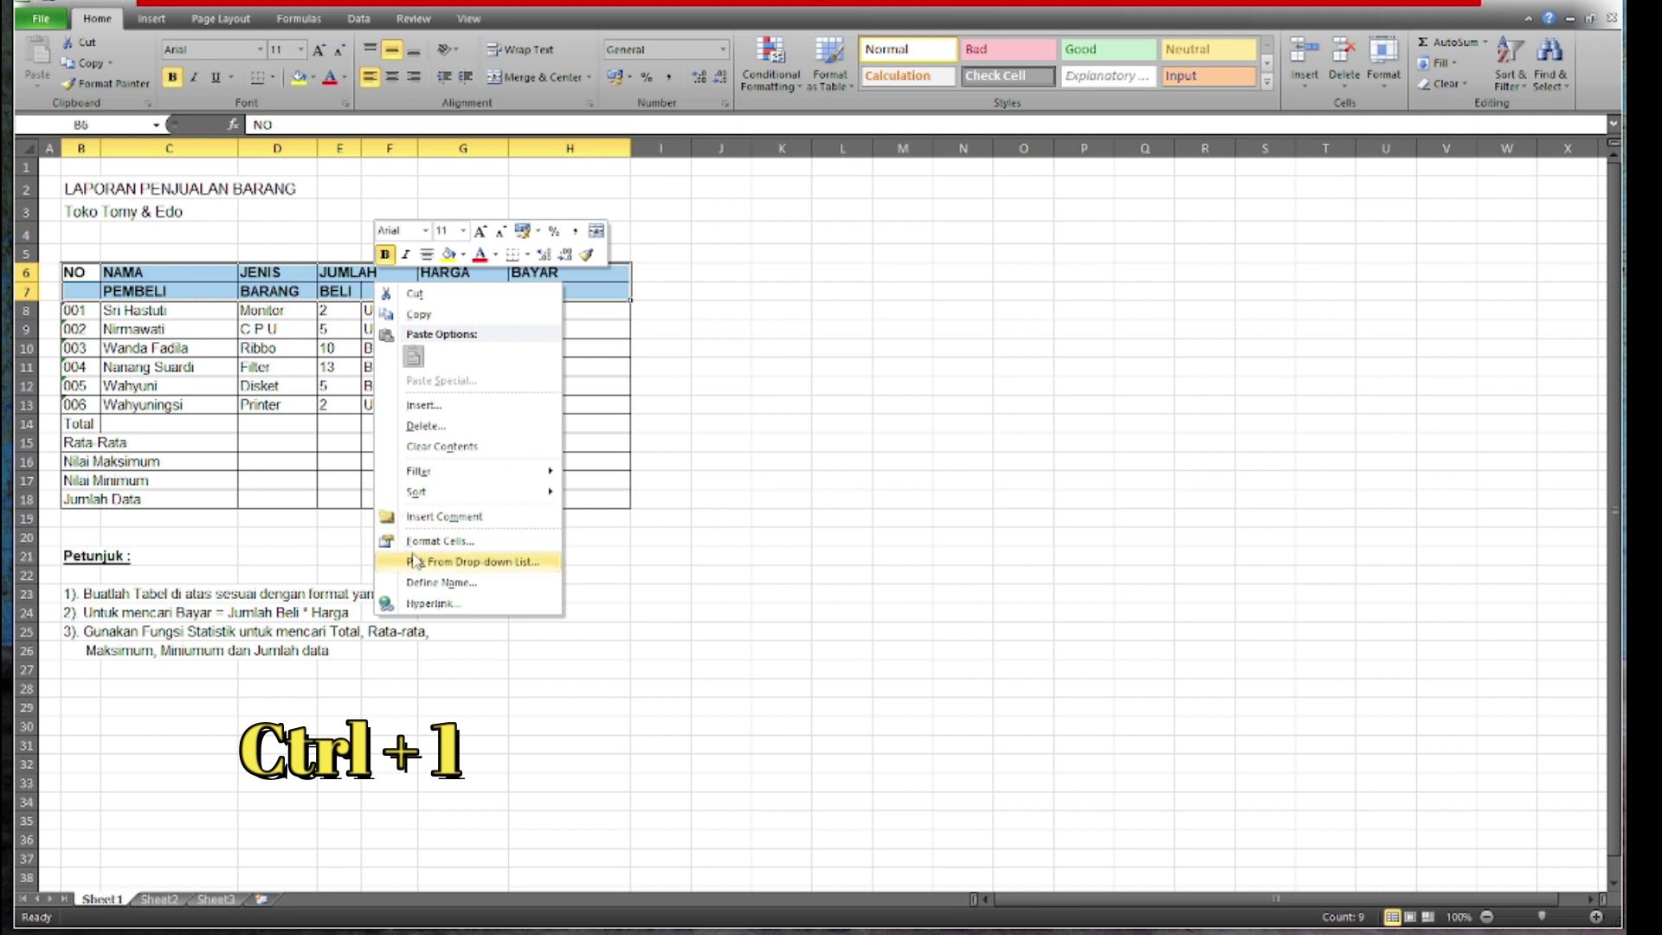
{"action": "left_click", "coordinate": [437, 540]}
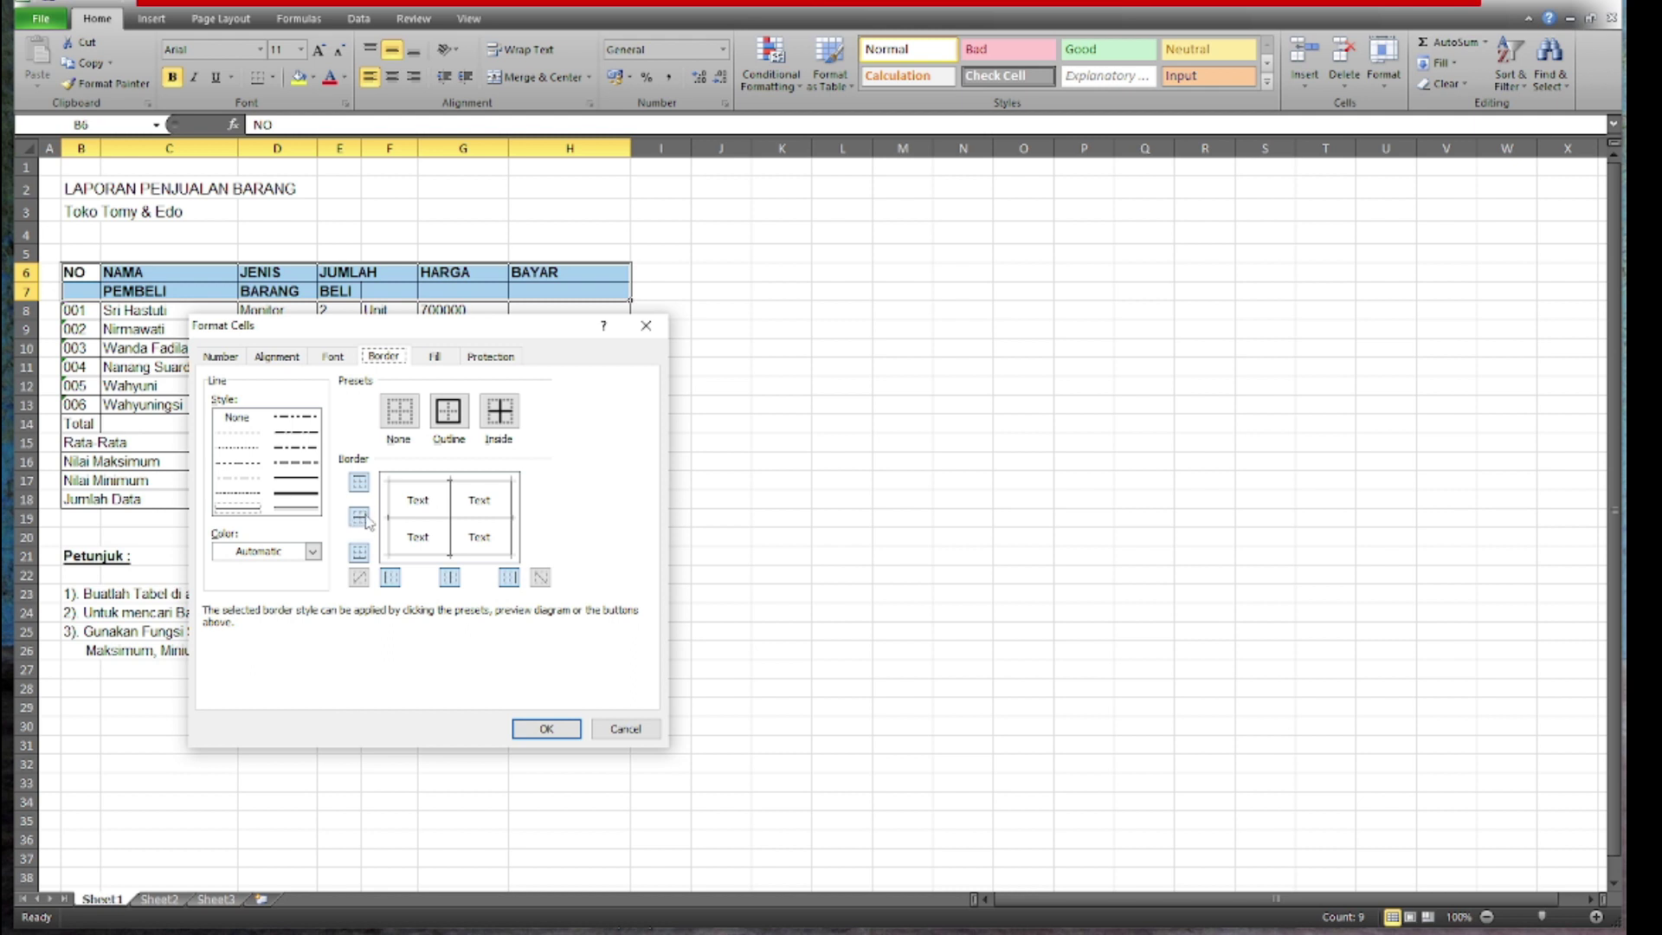
{"action": "left_click", "coordinate": [359, 518]}
{"action": "left_click", "coordinate": [537, 729]}
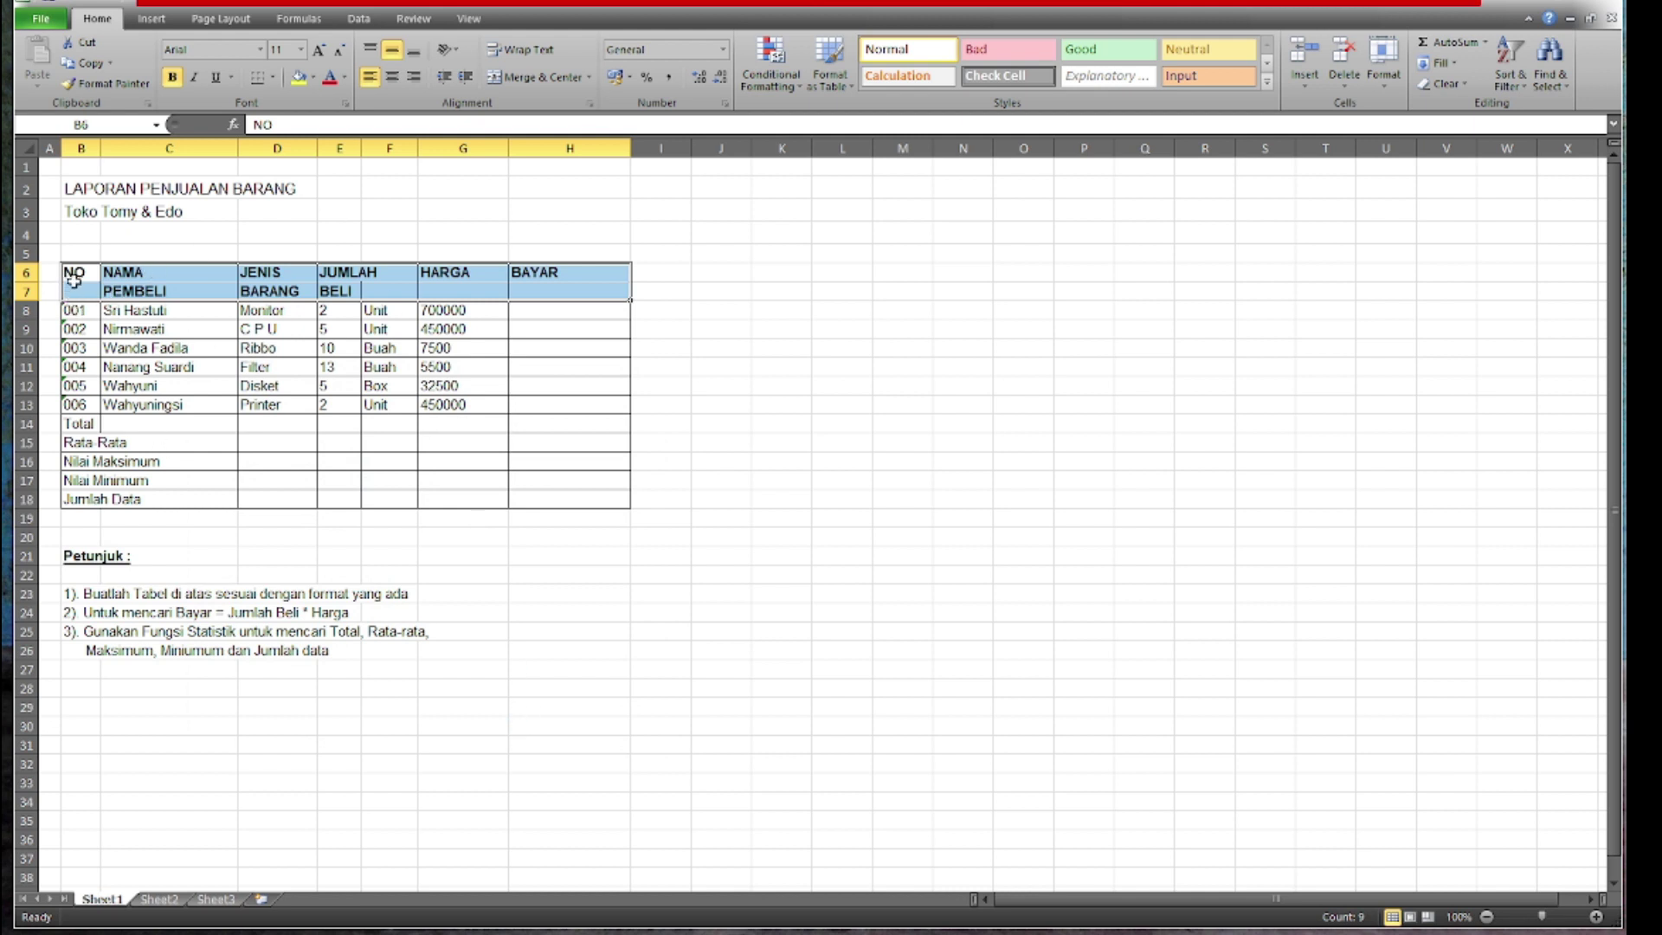
{"action": "left_click", "coordinate": [392, 77]}
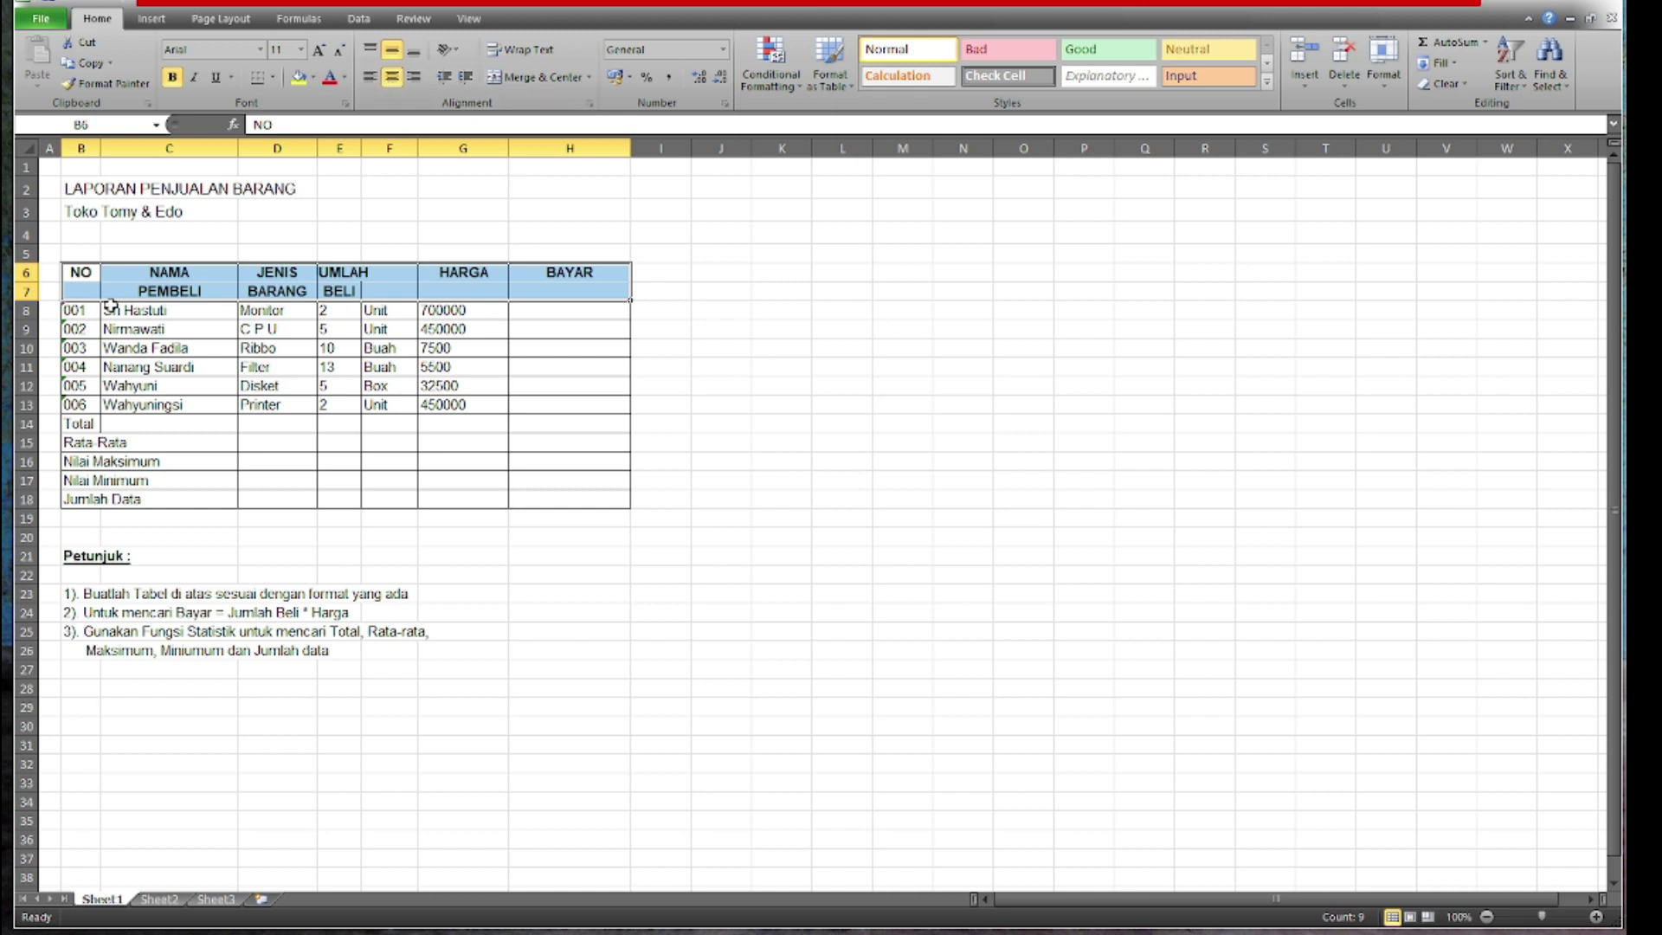
- Remove the inside vertical borders from B14:F18 so each summary row forms one label
{"action": "left_click", "coordinate": [173, 532]}
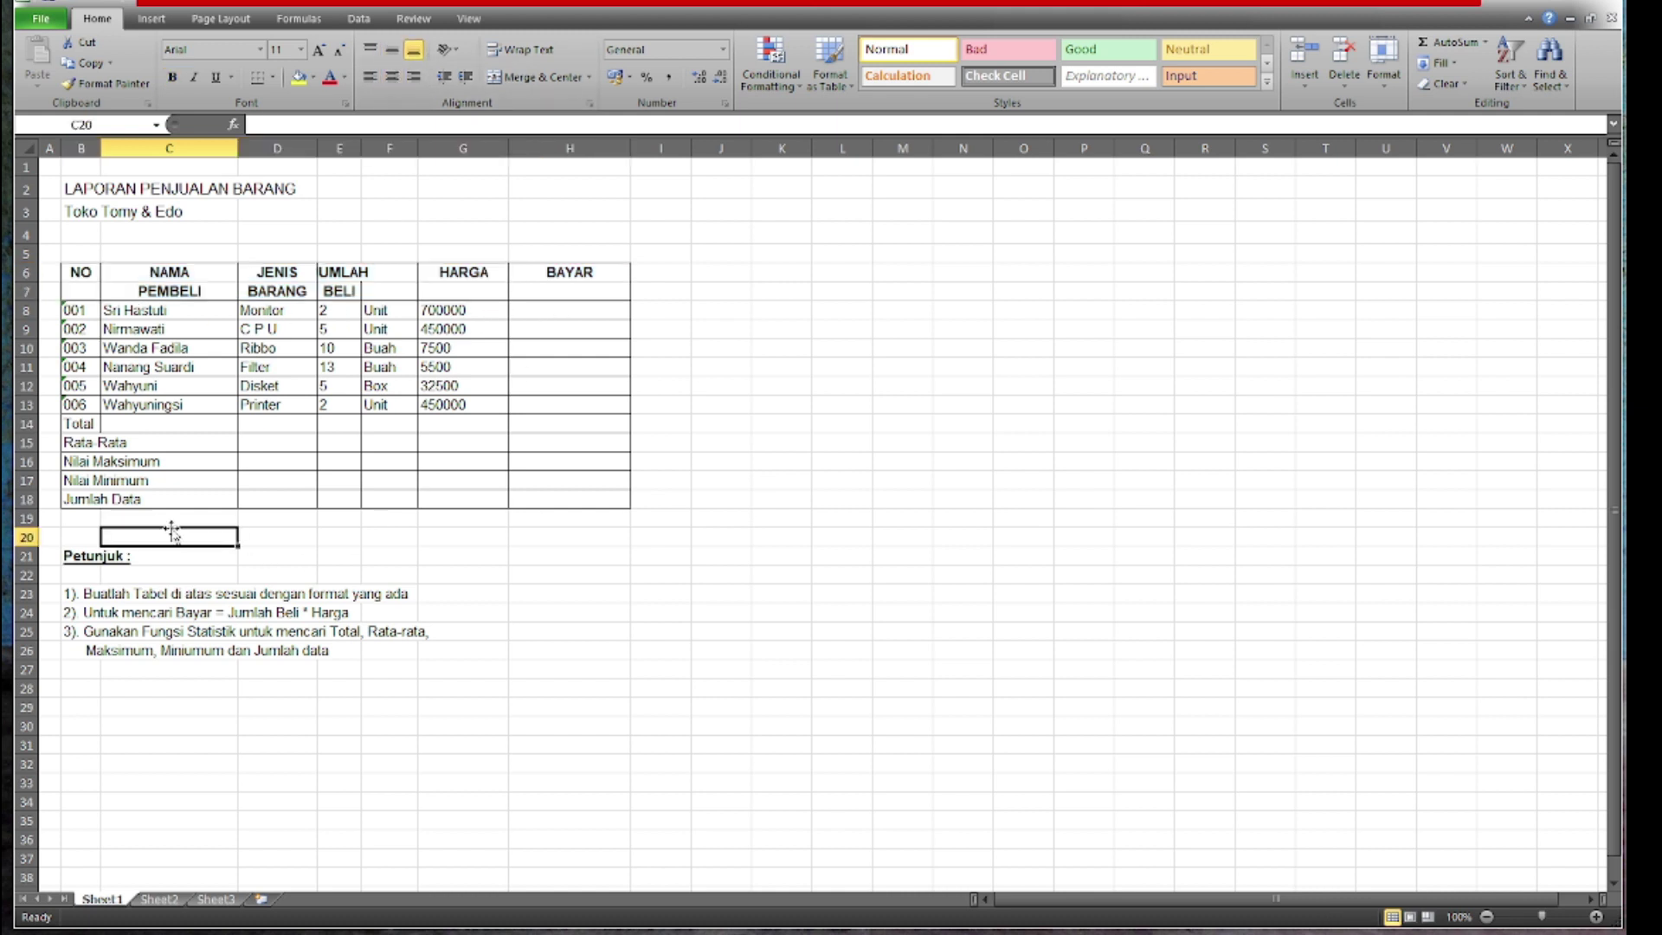
{"action": "mouse_move", "coordinate": [76, 425]}
{"action": "left_mouse_down"}
{"action": "mouse_move", "coordinate": [353, 447]}
{"action": "mouse_move", "coordinate": [392, 502]}
{"action": "left_mouse_up"}
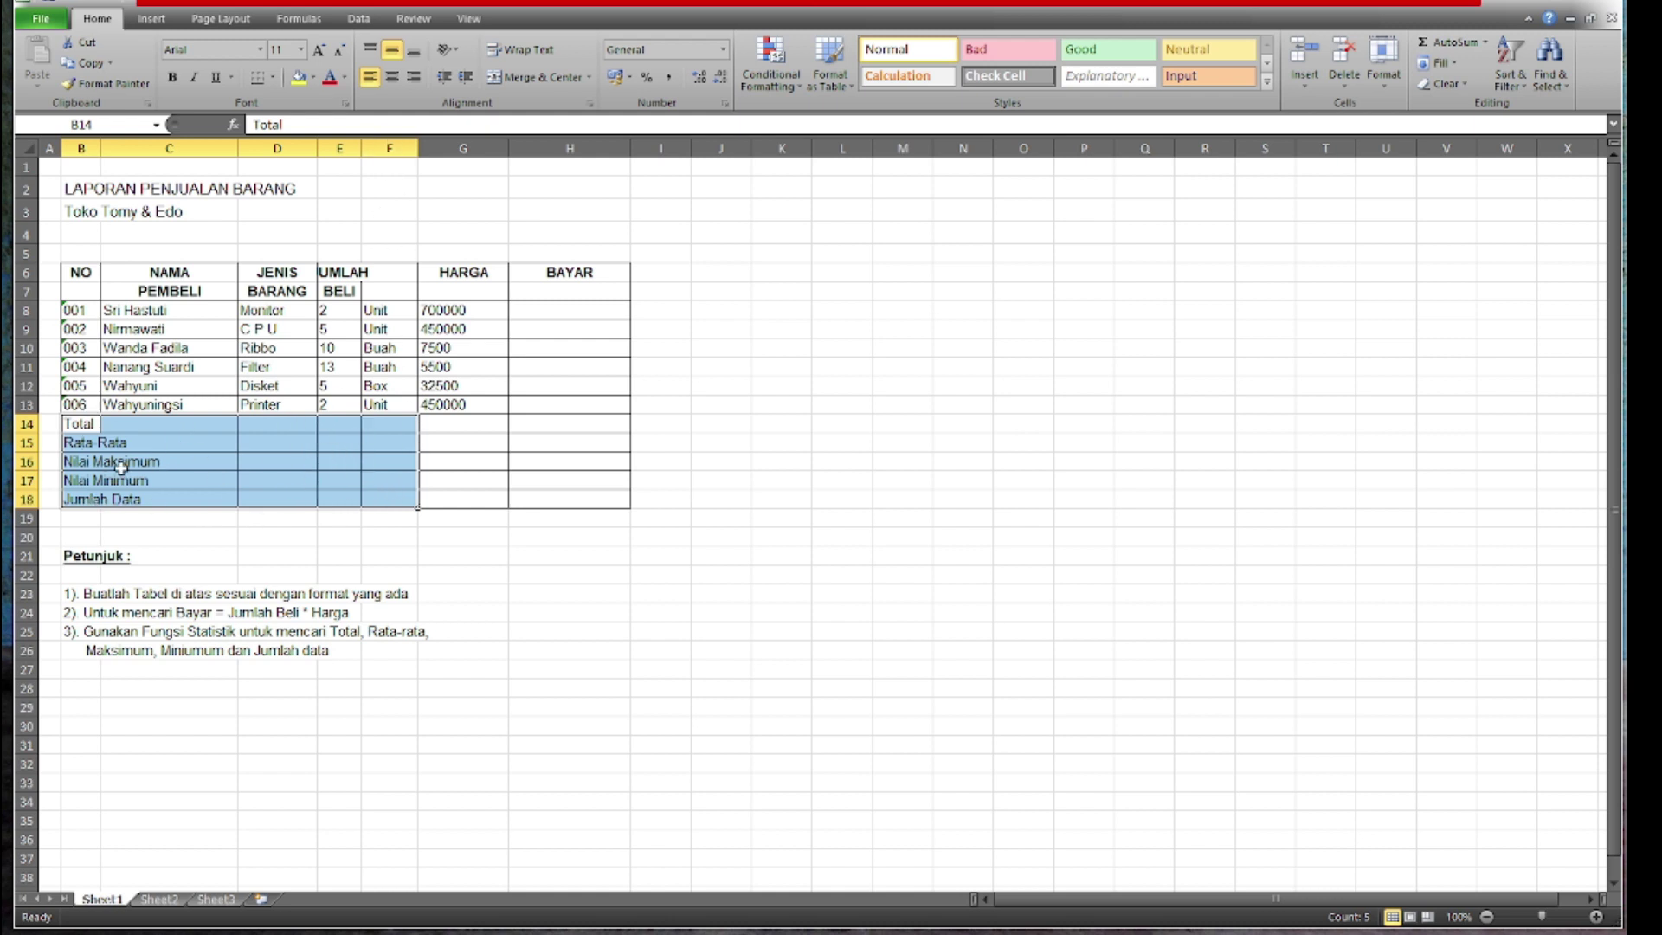
{"action": "right_click", "coordinate": [289, 450]}
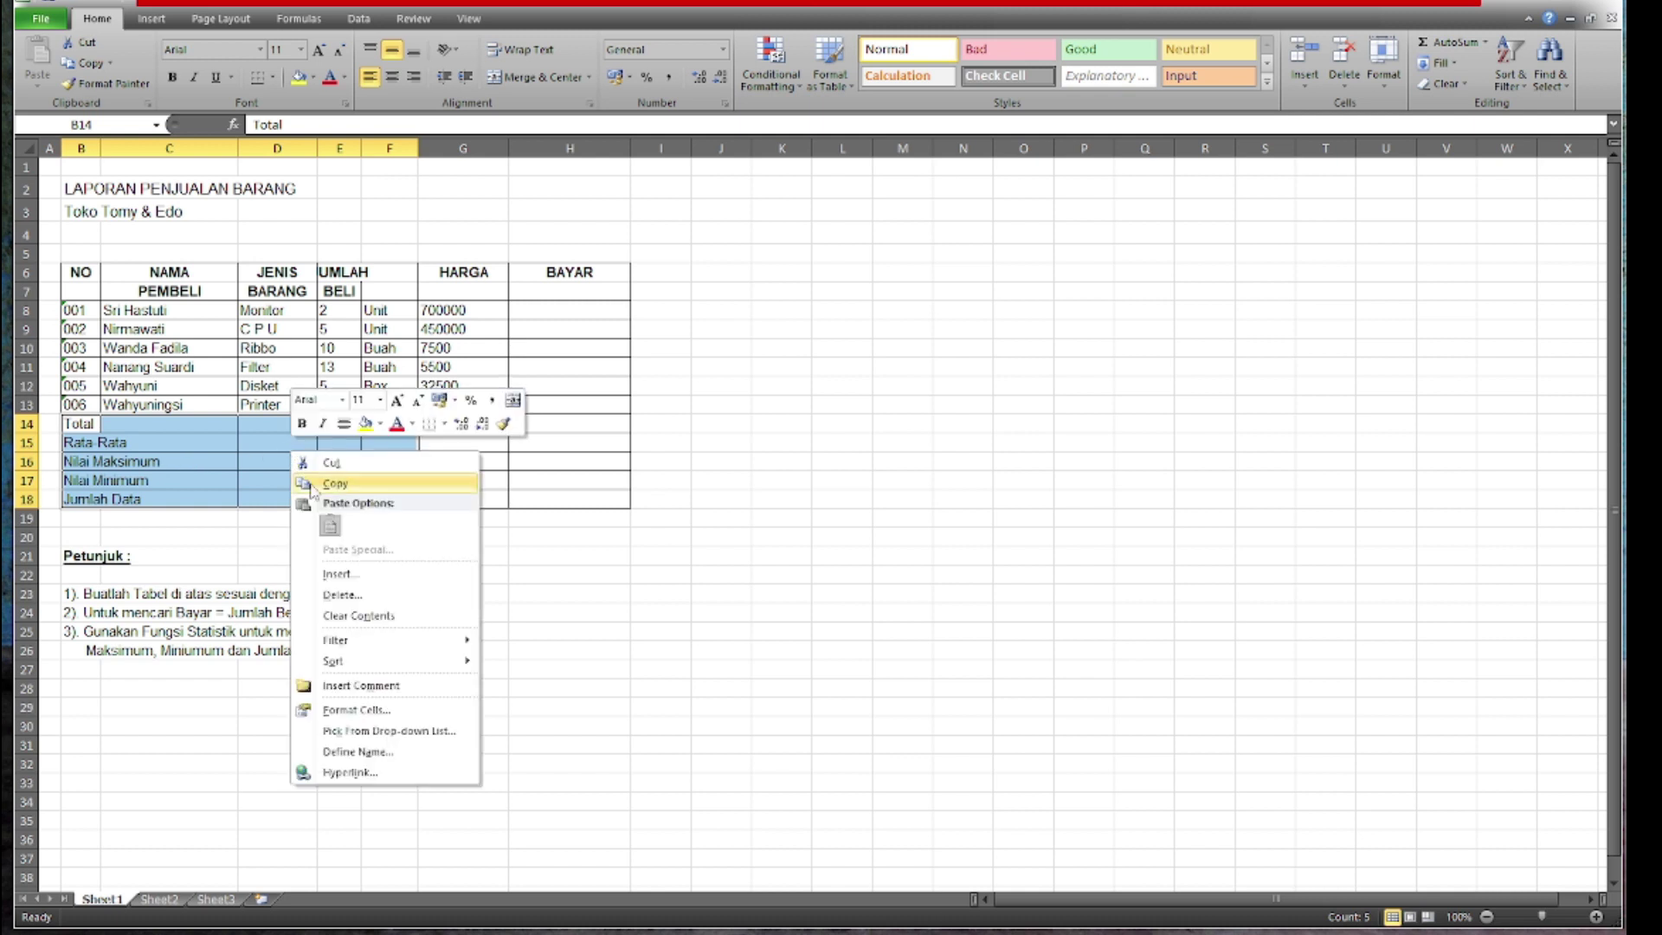
{"action": "left_click", "coordinate": [322, 708]}
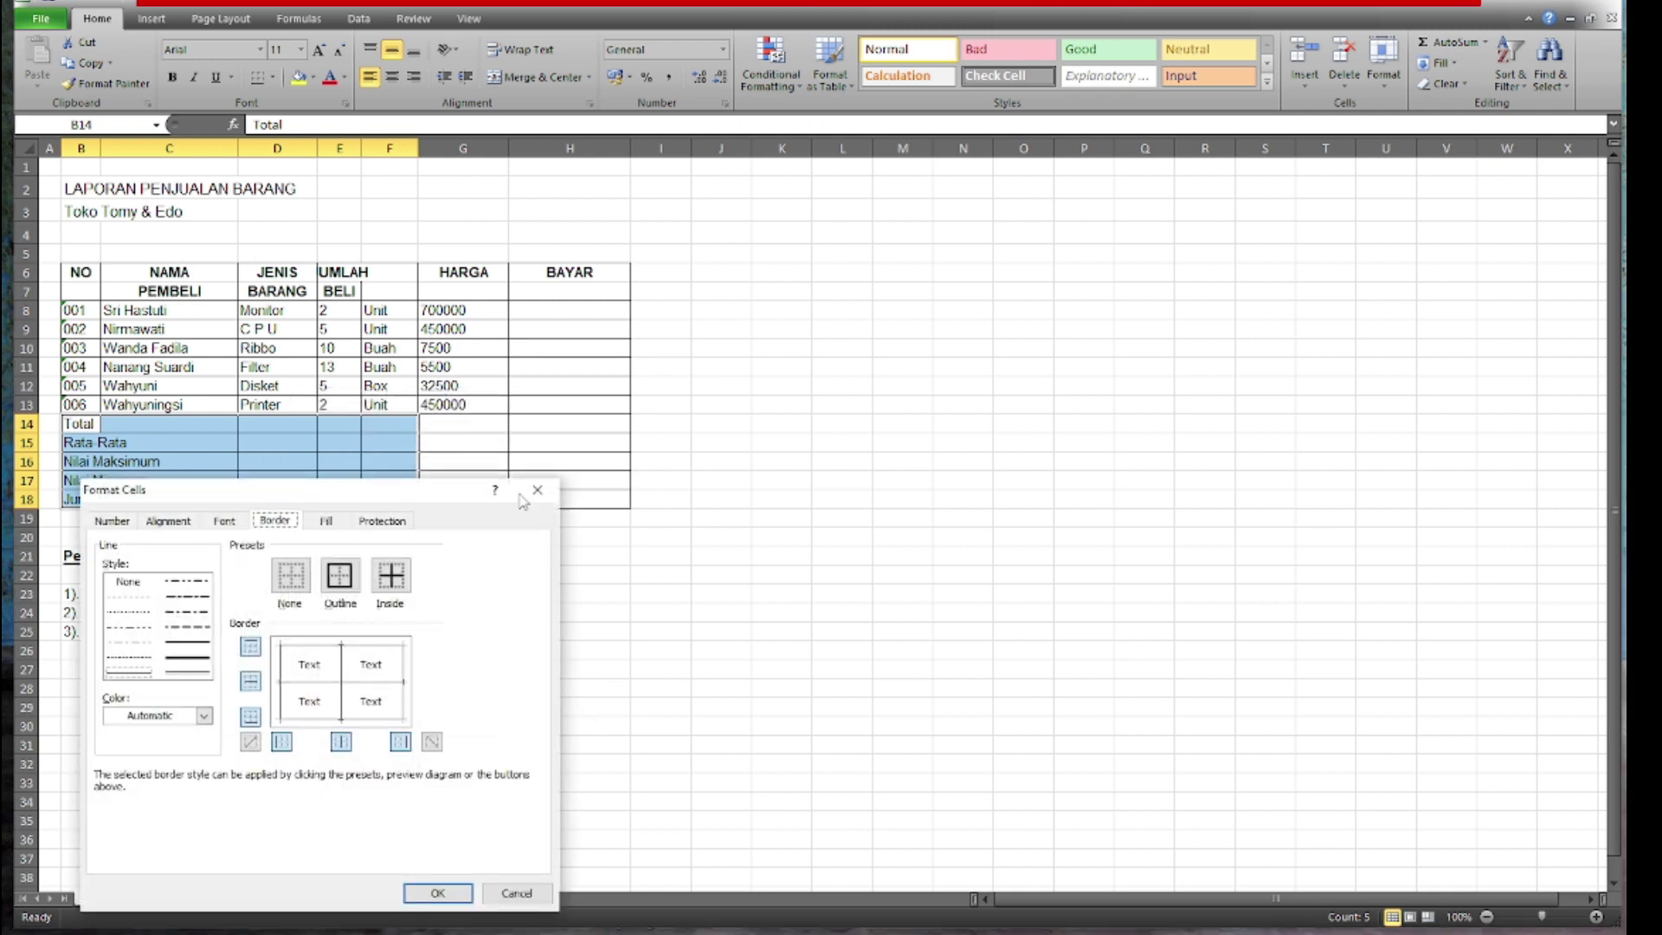
{"action": "left_click_drag", "start_coordinate": [621, 352], "coordinate": [634, 293]}
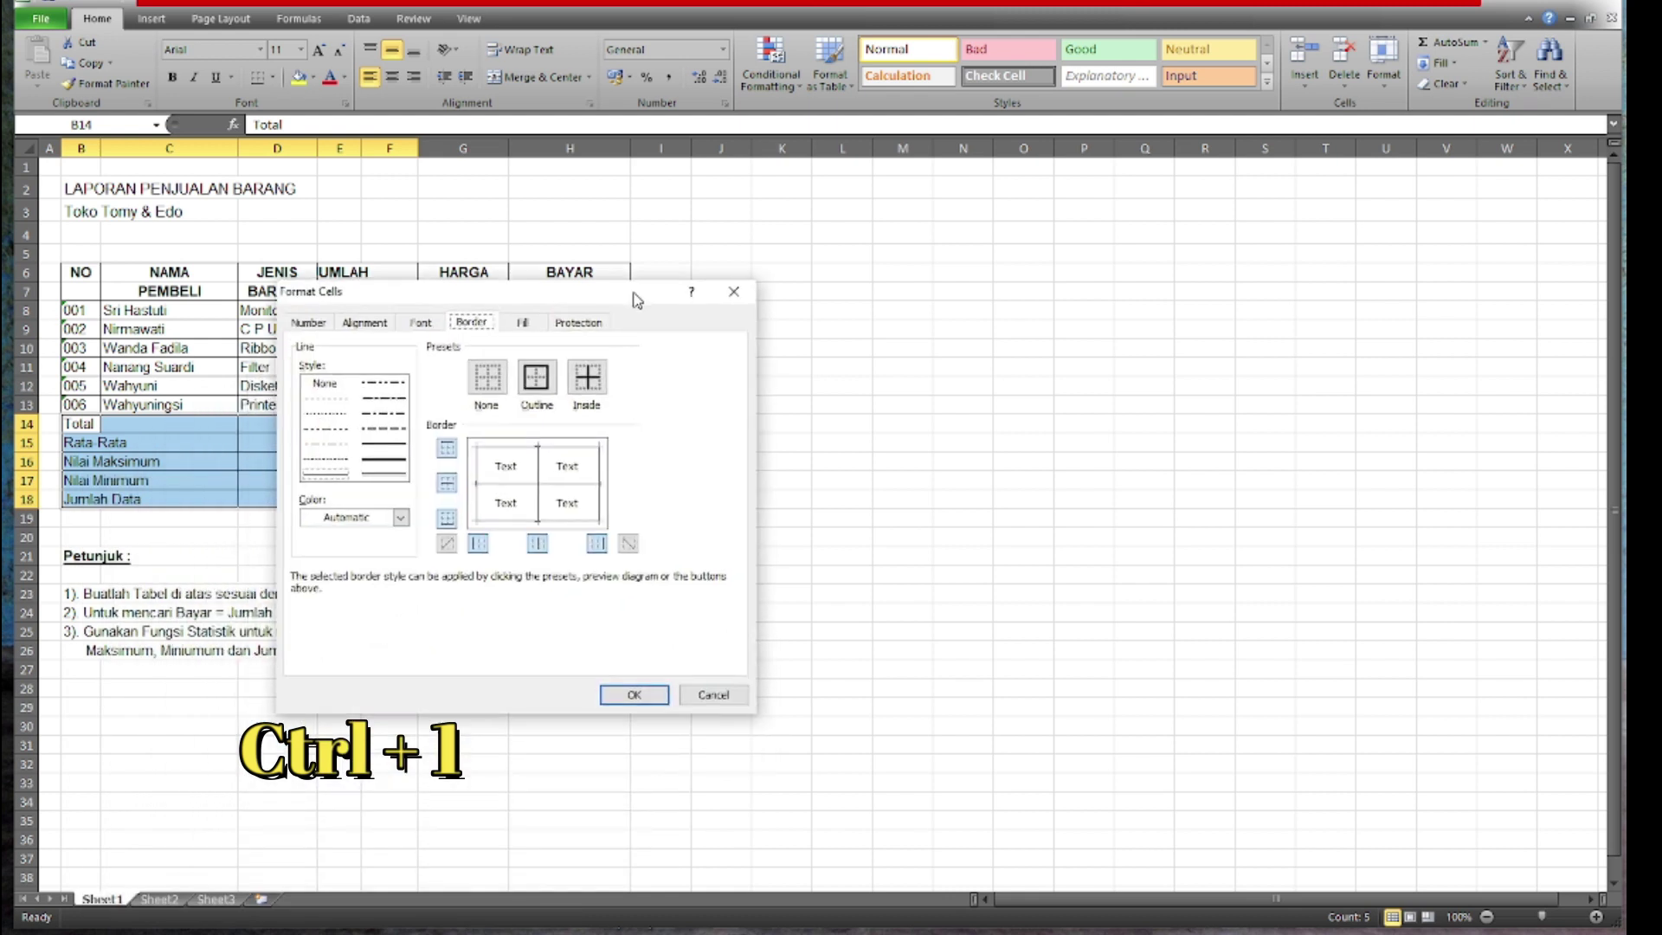
{"action": "left_click", "coordinate": [537, 543]}
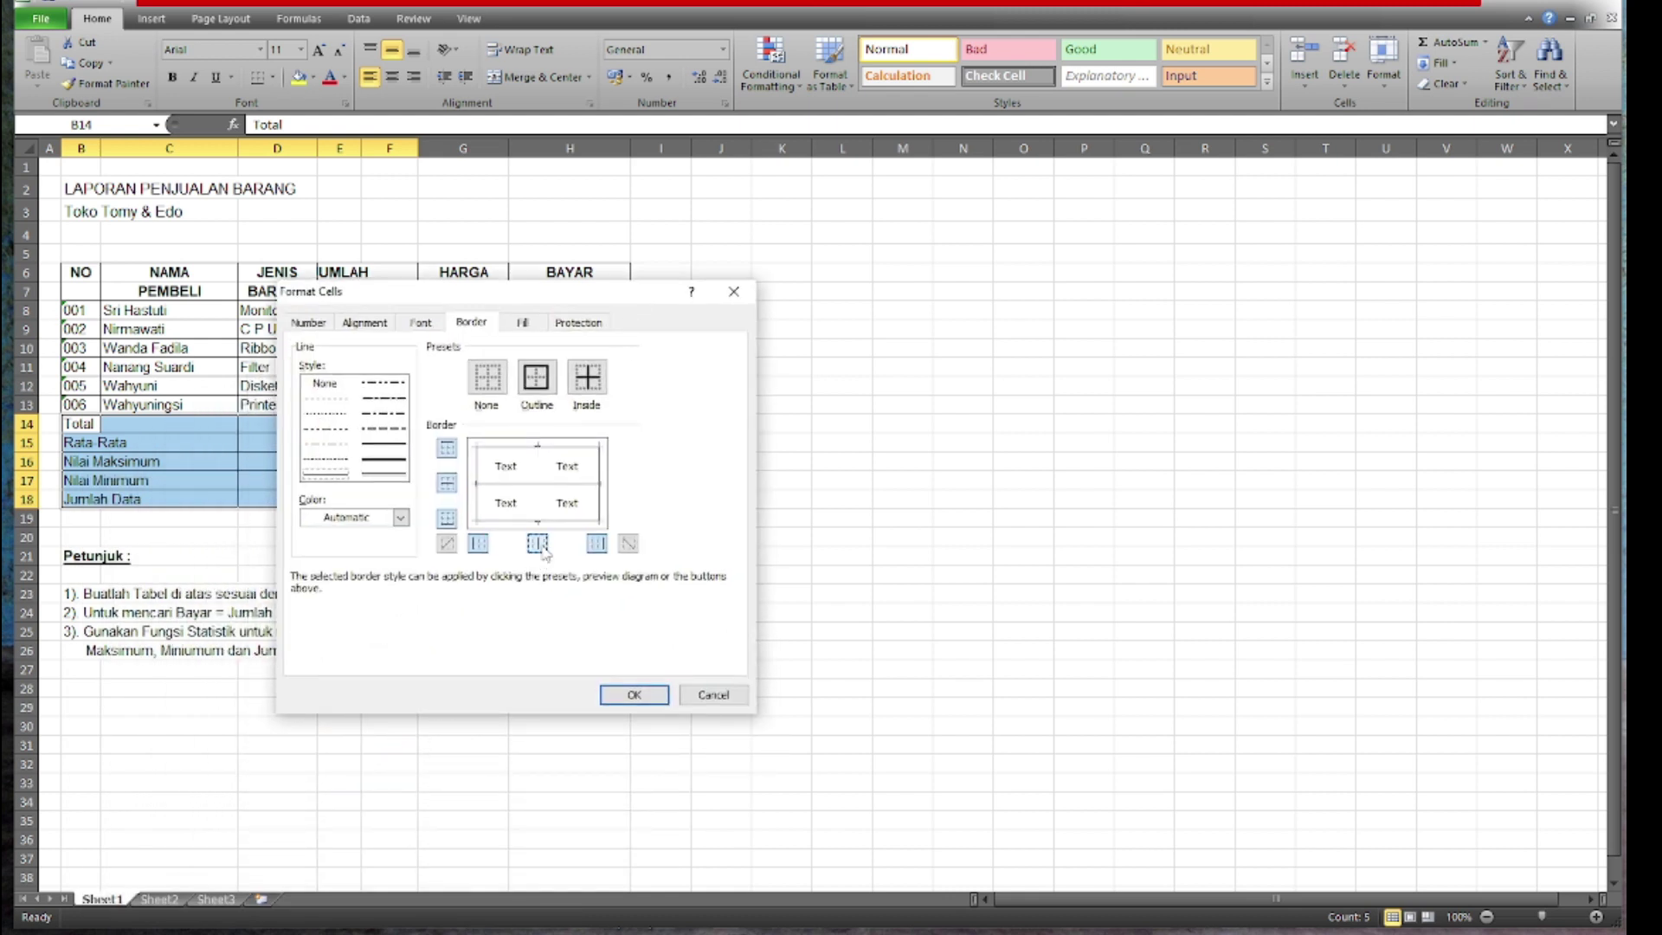
{"action": "left_click", "coordinate": [629, 700]}
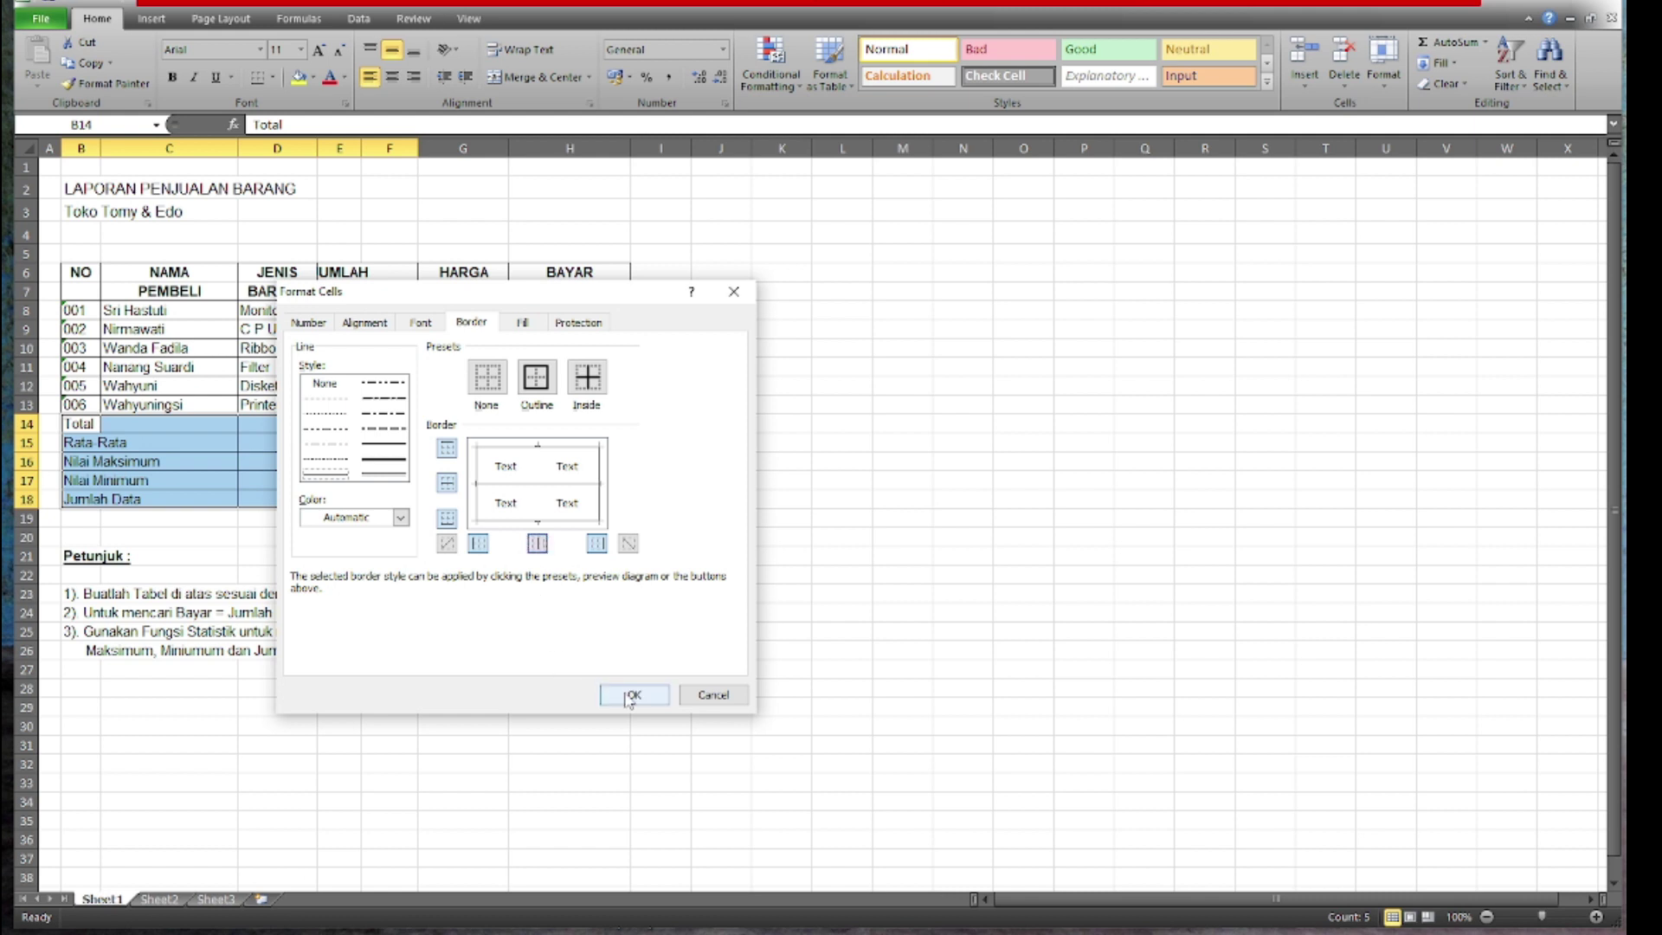
{"action": "left_click", "coordinate": [489, 555]}
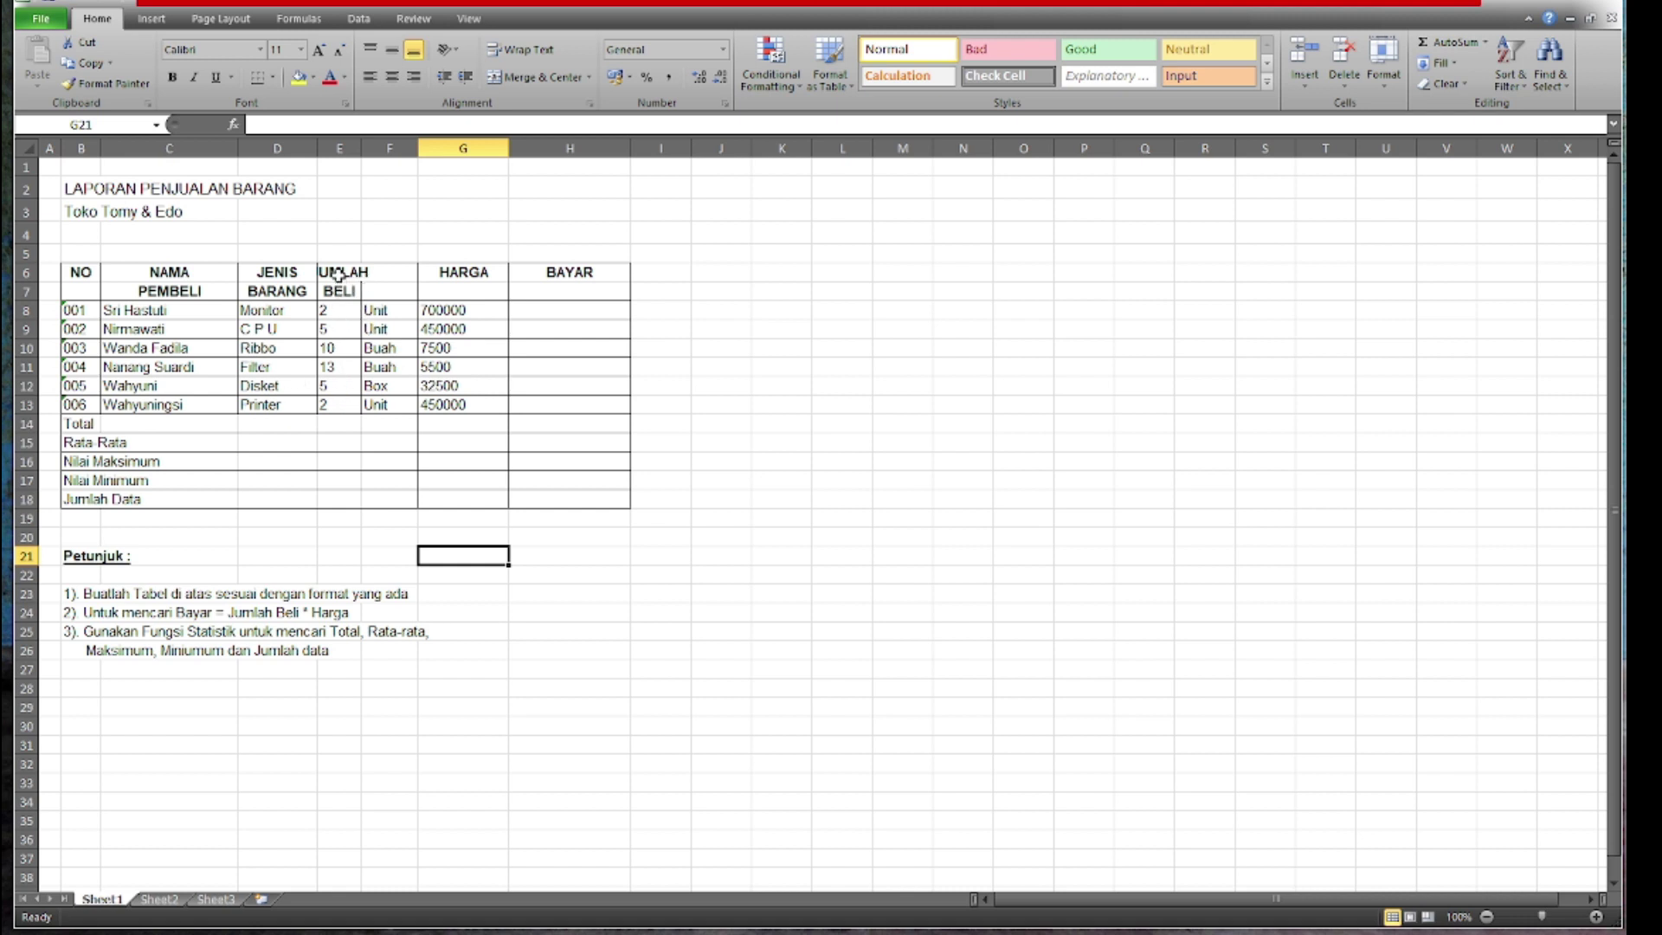
- Remove the vertical line between the JUMLAH BELI quantity and unit columns
{"action": "left_click_drag", "start_coordinate": [337, 274], "coordinate": [385, 404]}
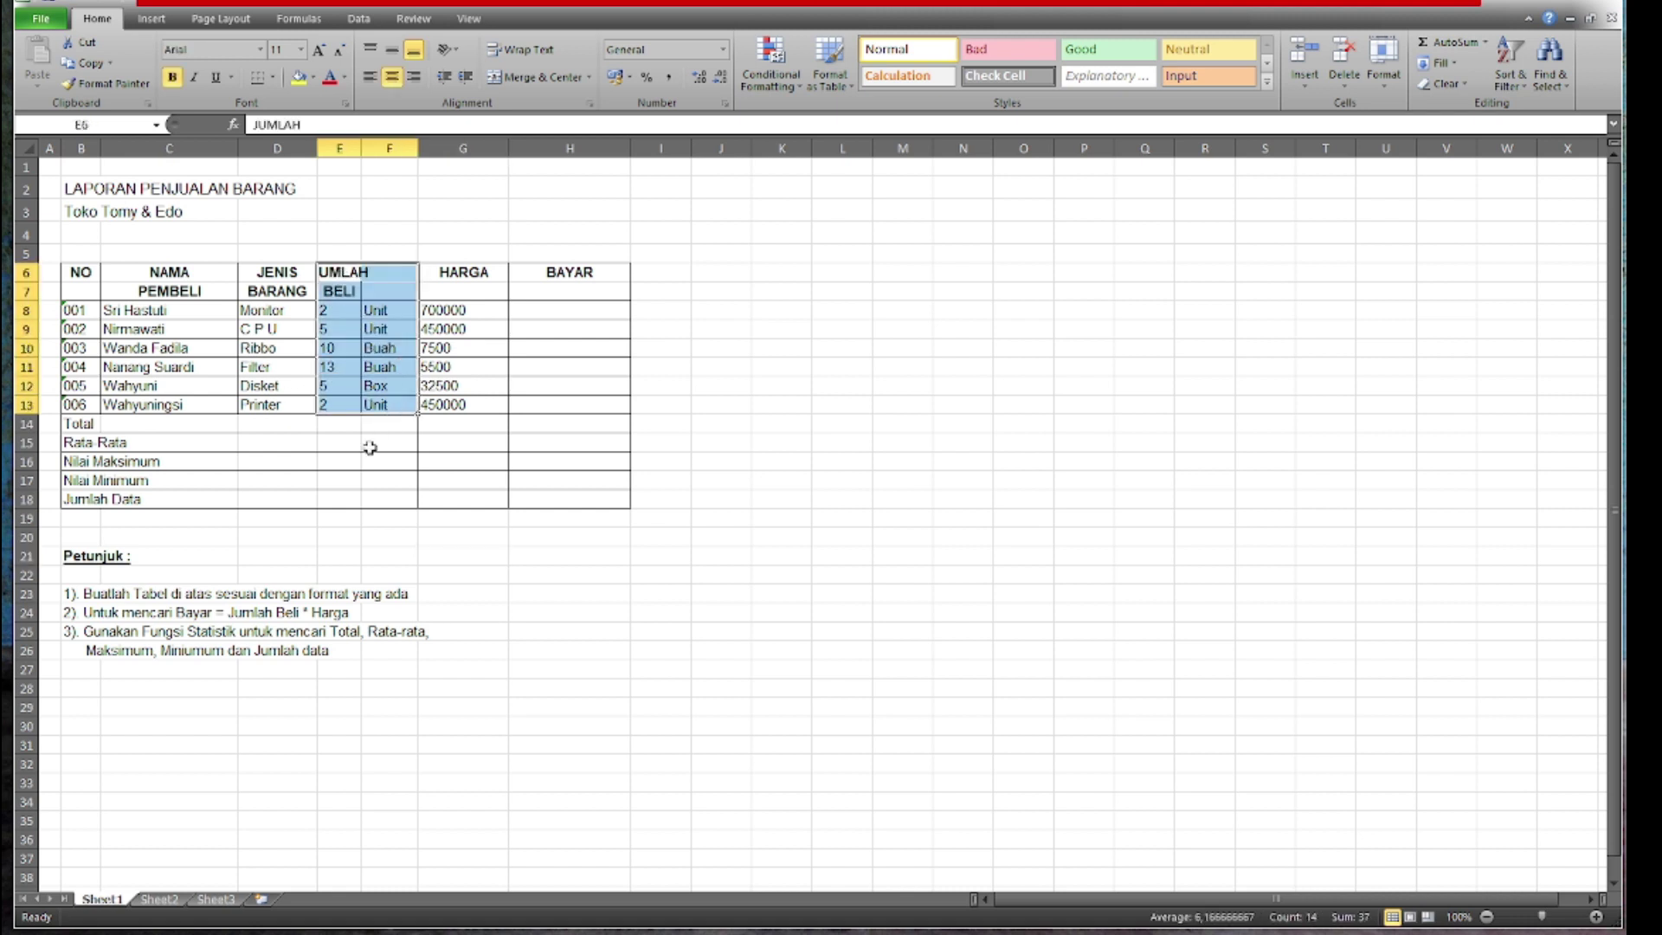
{"action": "key", "text": "ctrl+1"}
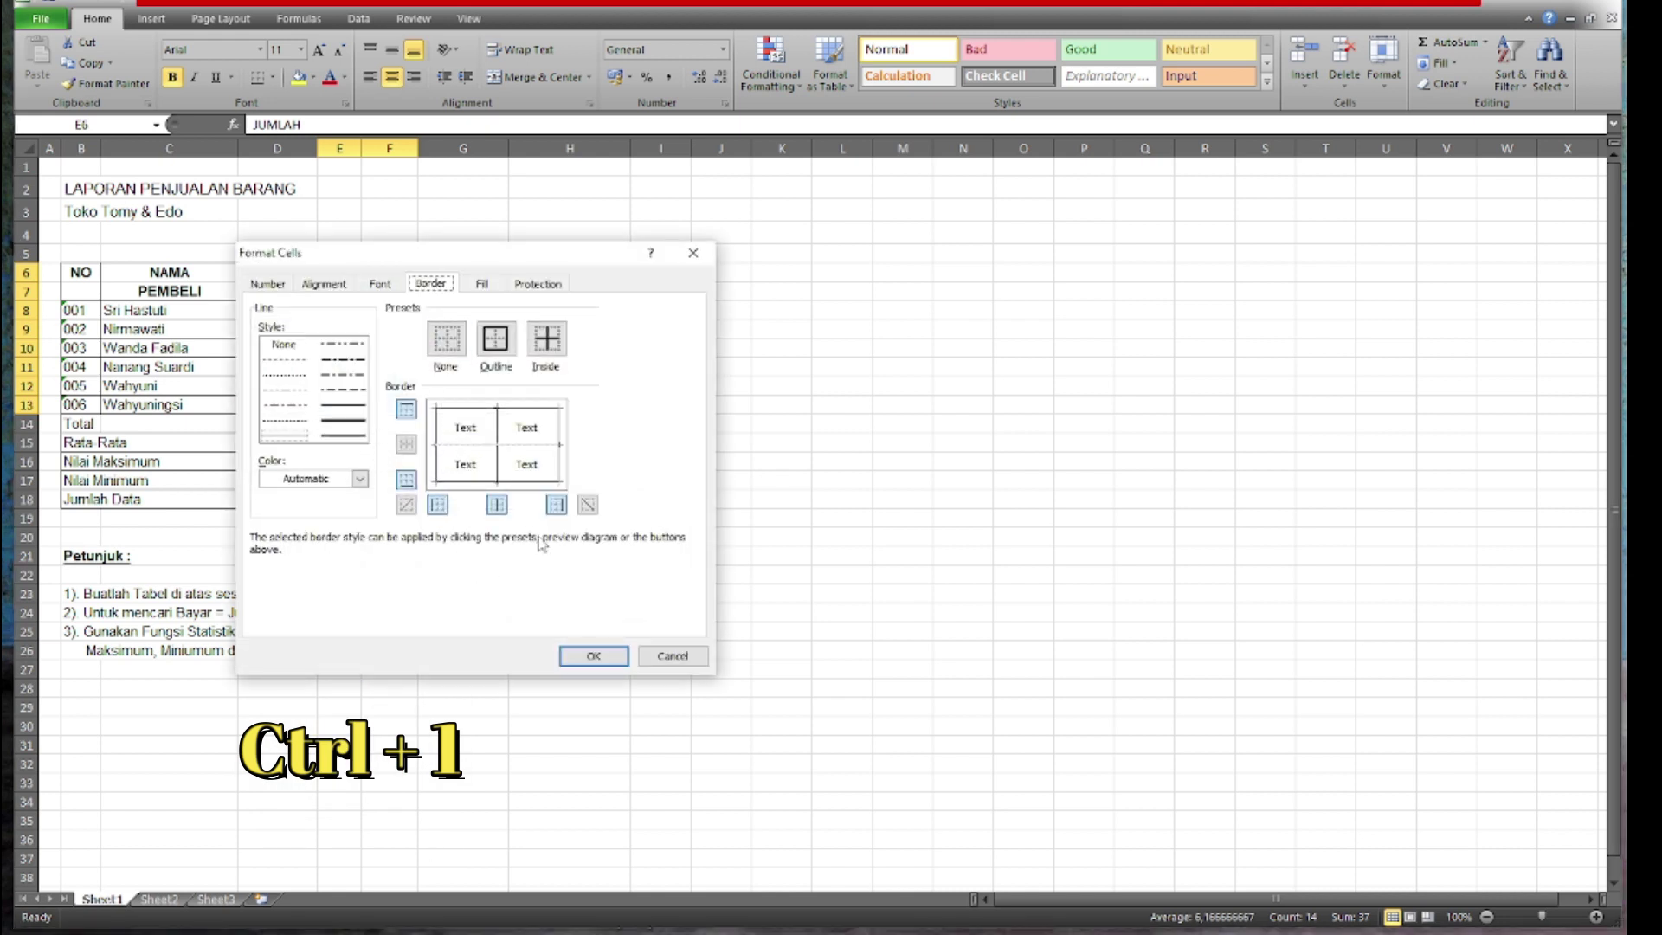
{"action": "left_click_drag", "start_coordinate": [497, 261], "coordinate": [387, 403]}
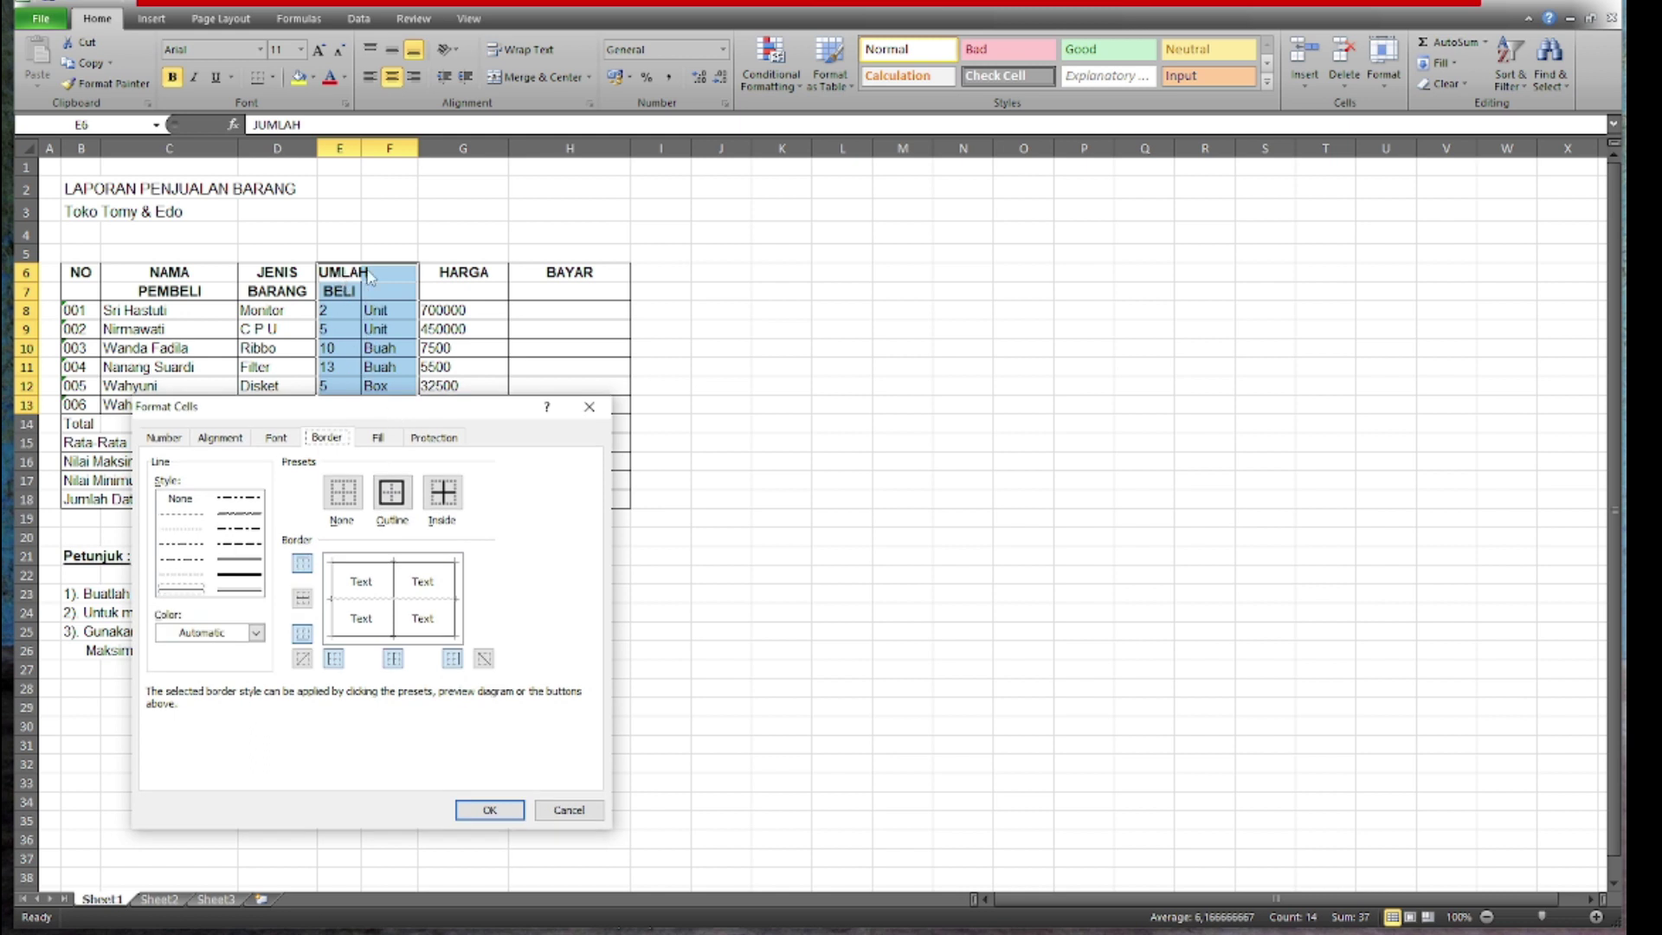
{"action": "left_click", "coordinate": [392, 659]}
{"action": "left_click", "coordinate": [490, 810]}
{"action": "left_click", "coordinate": [441, 578]}
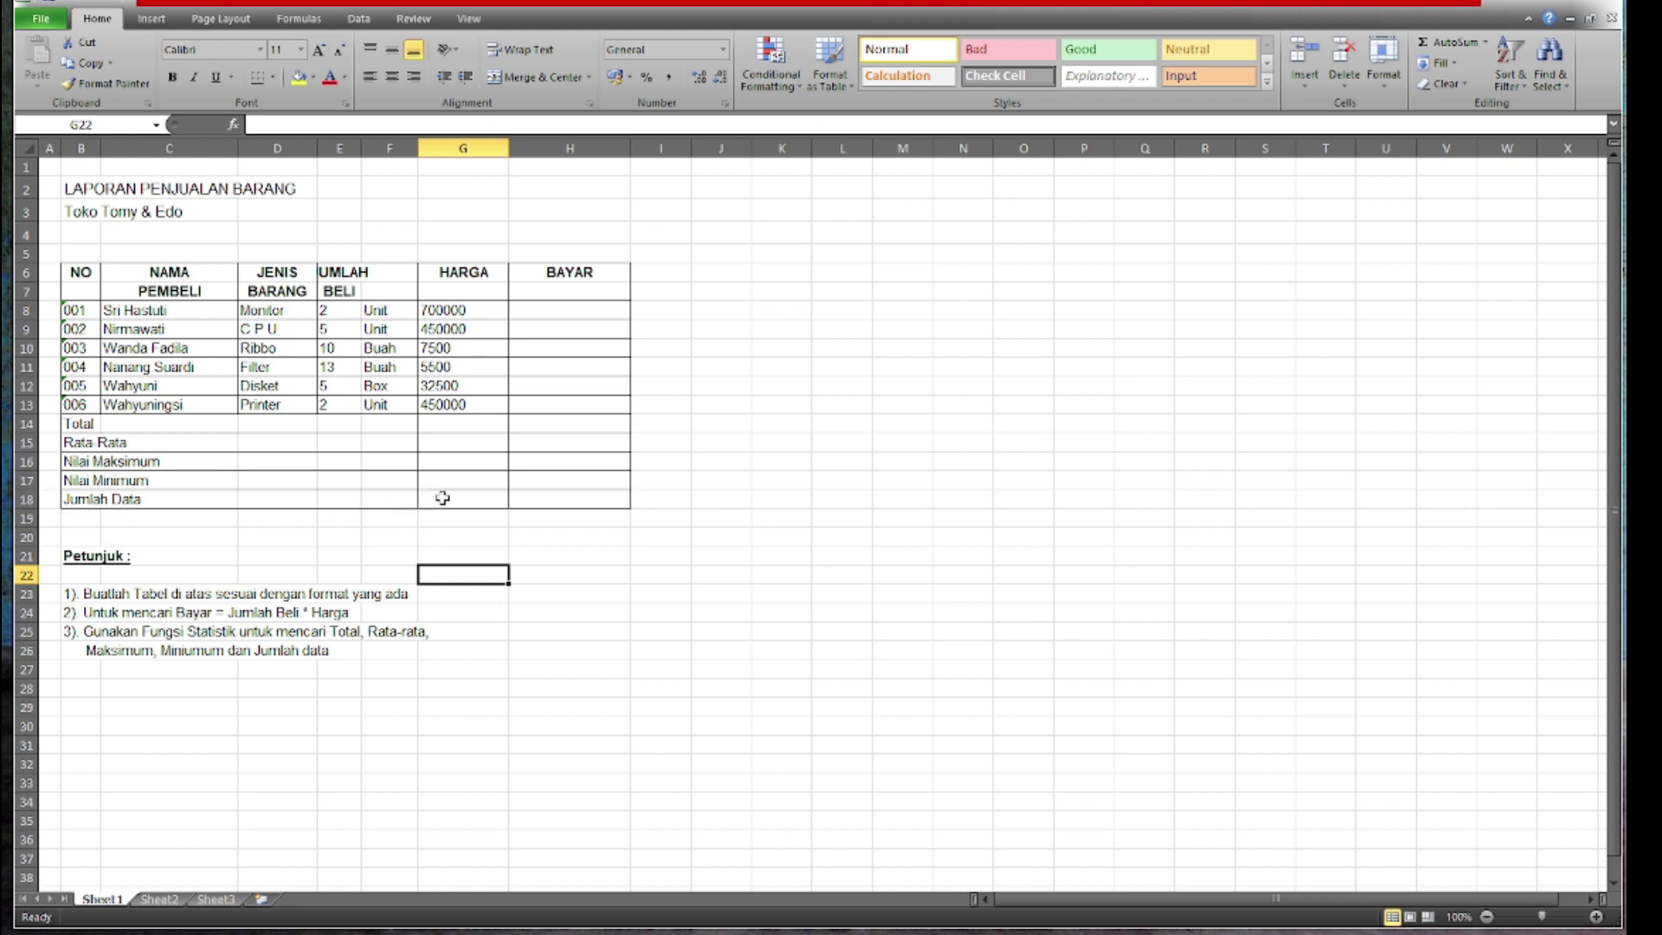
- Adjust G18's borders so the Jumlah Data label row extends through column G
{"action": "left_click", "coordinate": [443, 497]}
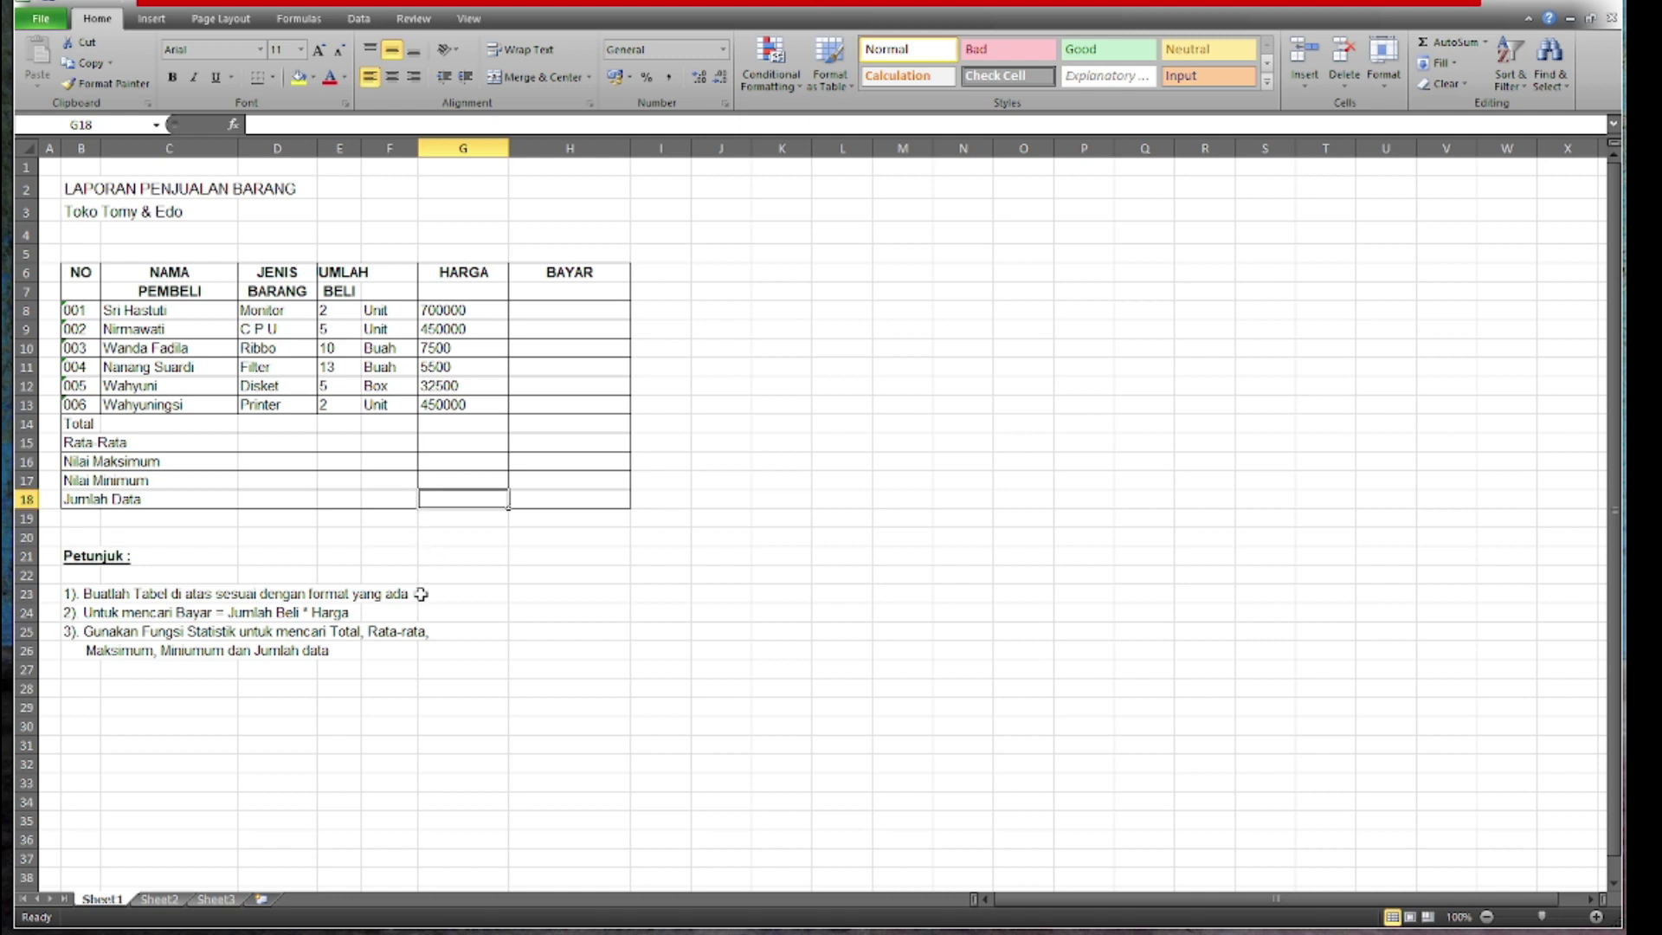
{"action": "key", "text": "ctrl+1"}
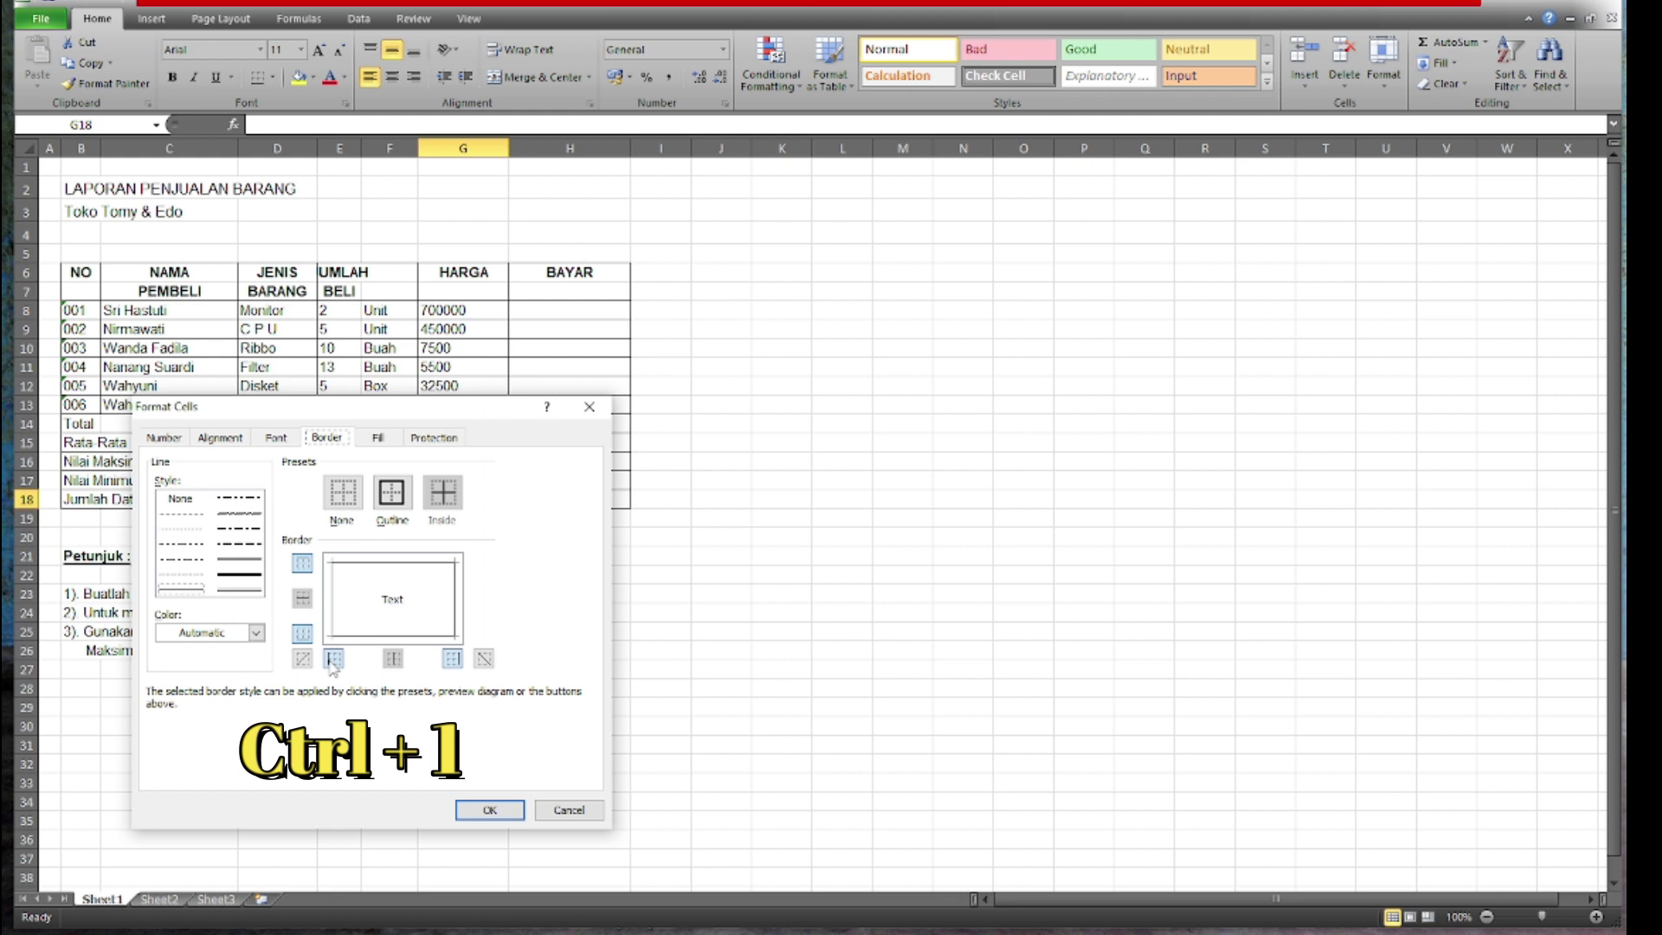
{"action": "left_click", "coordinate": [490, 810]}
{"action": "left_click", "coordinate": [482, 617]}
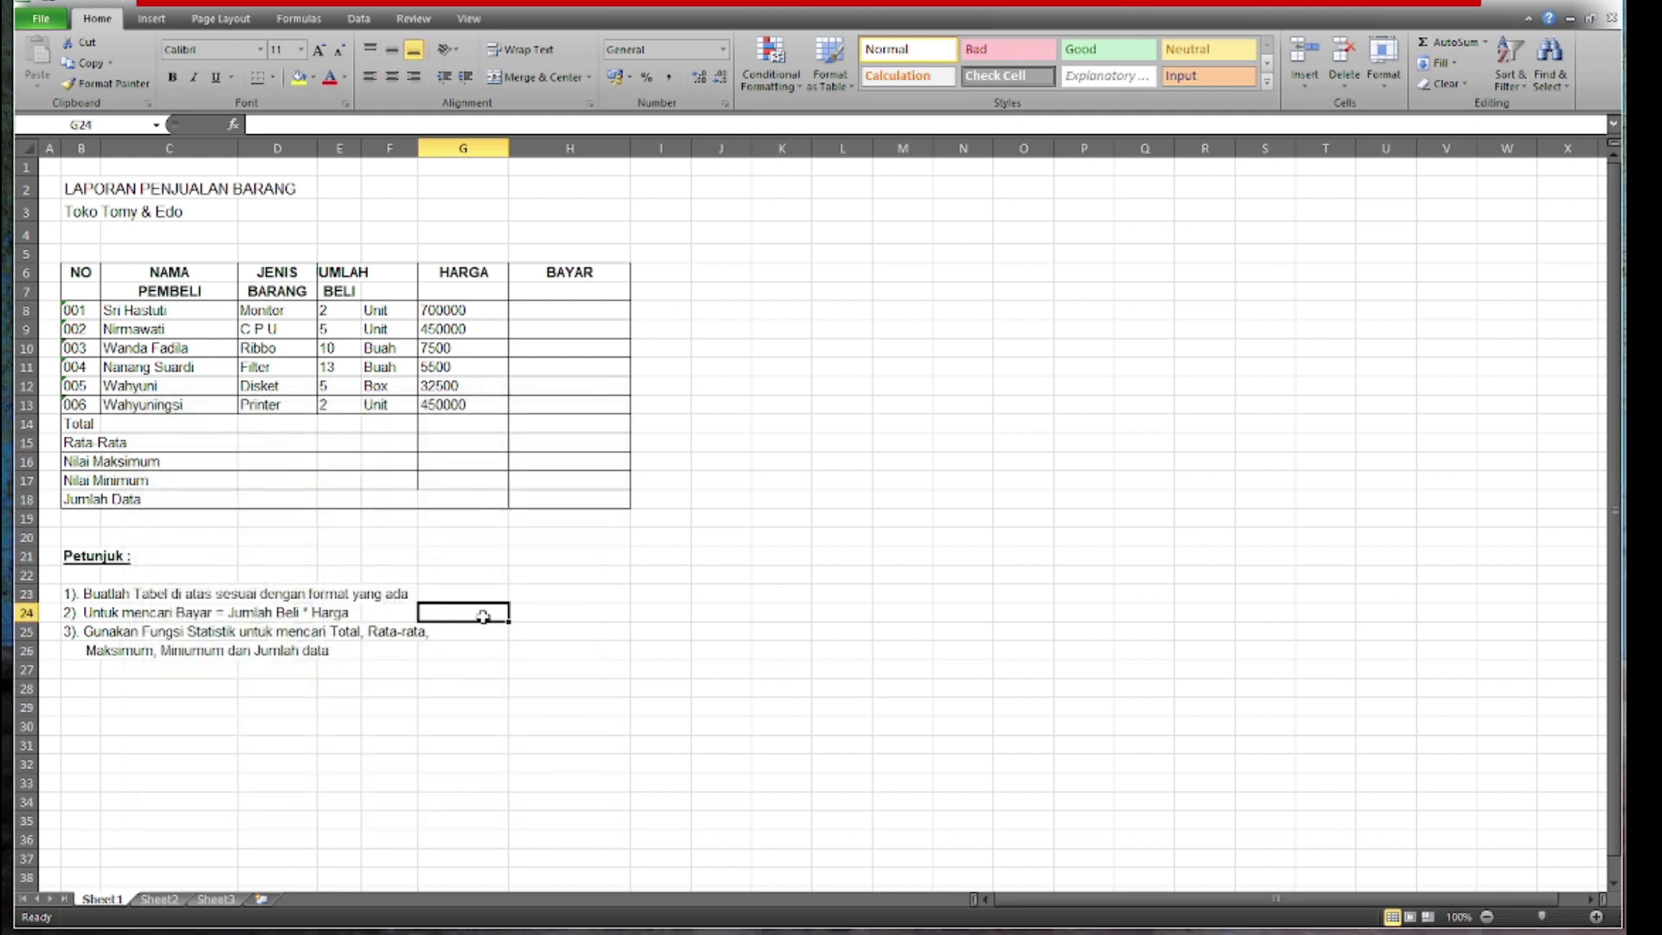
{"action": "left_click", "coordinate": [569, 561]}
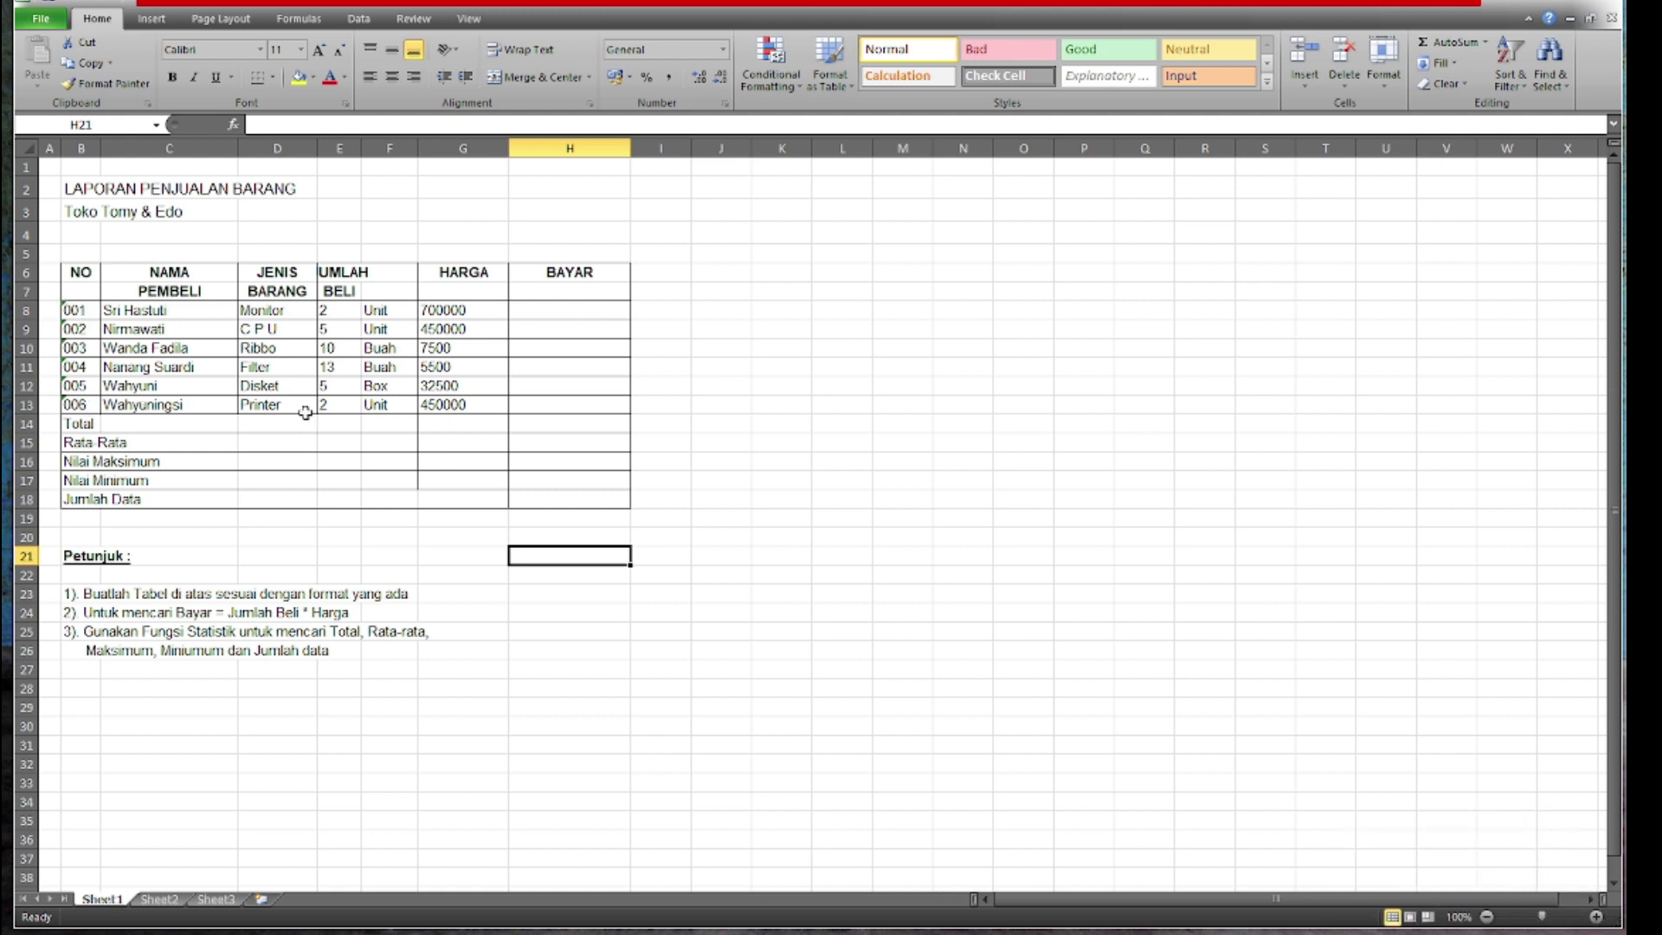
- Add dashed top and bottom borders to the six data rows B8:H13
{"action": "mouse_move", "coordinate": [83, 307]}
{"action": "left_mouse_down"}
{"action": "mouse_move", "coordinate": [566, 327]}
{"action": "mouse_move", "coordinate": [576, 405]}
{"action": "left_mouse_up"}
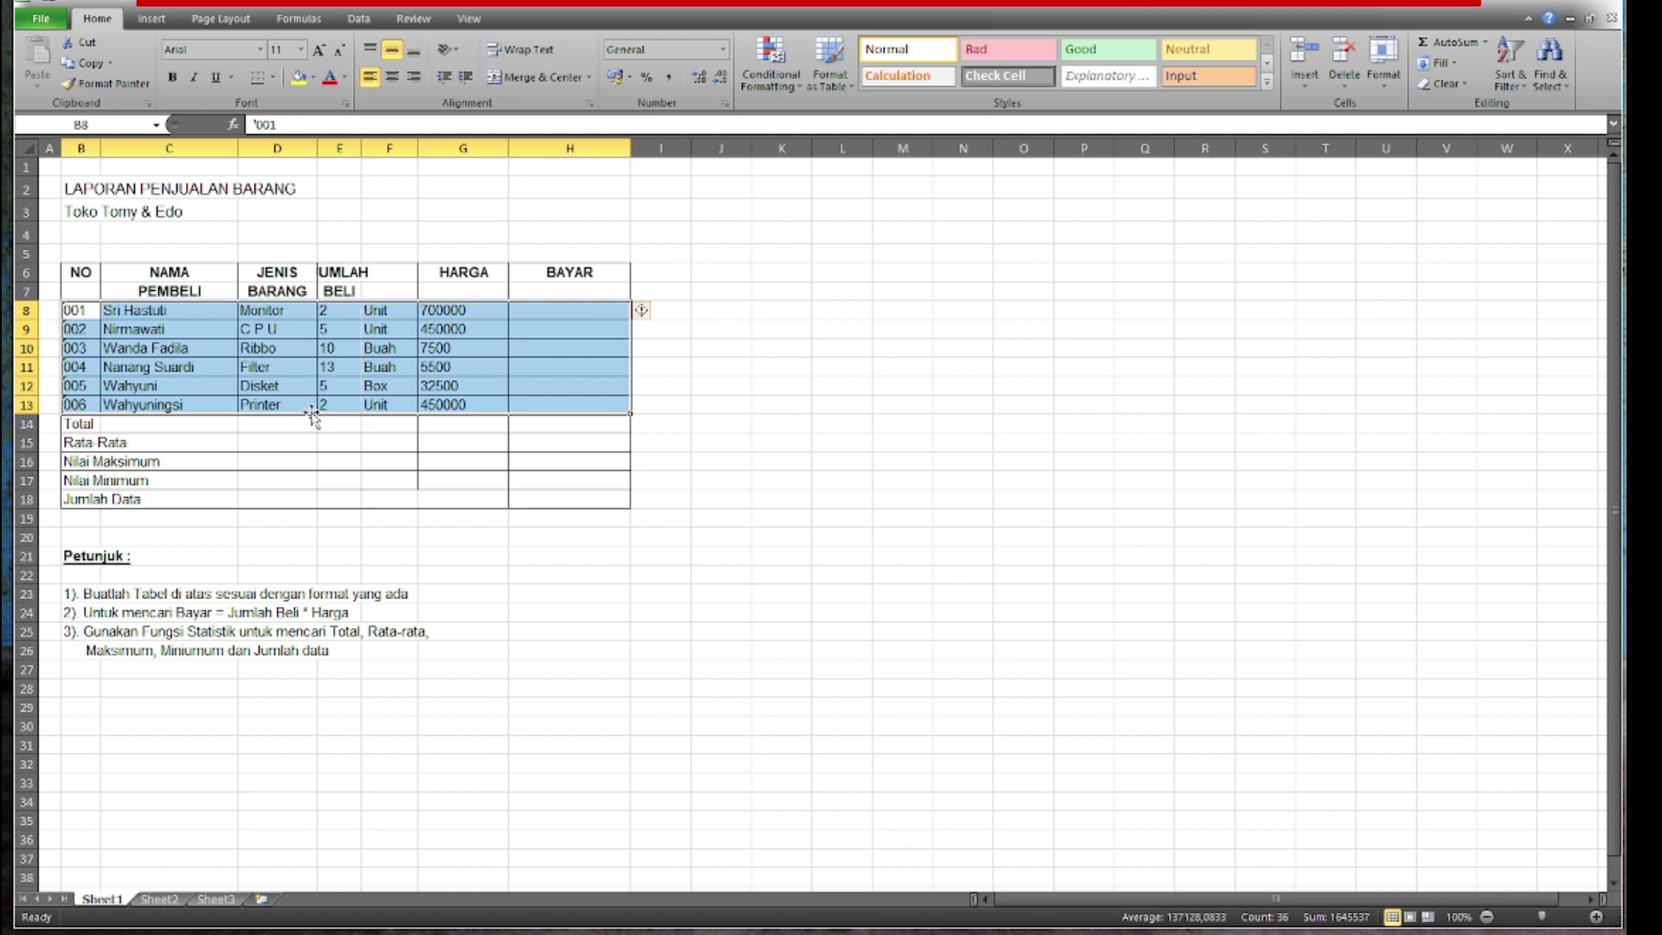
{"action": "right_click", "coordinate": [275, 348]}
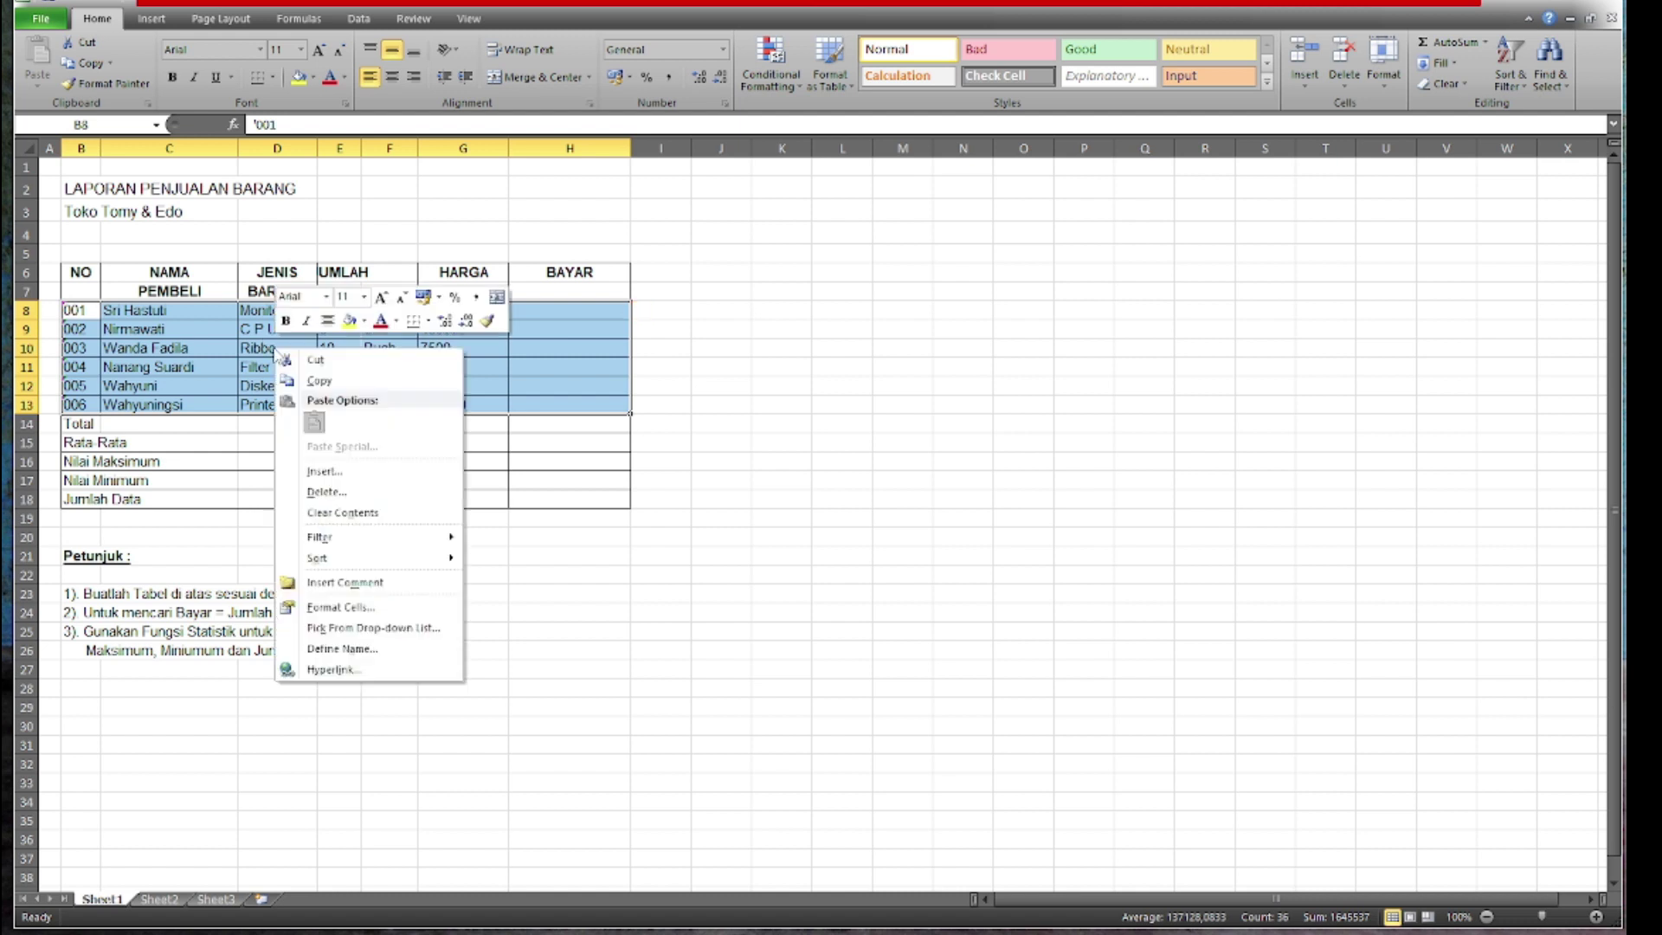
{"action": "left_click", "coordinate": [337, 607]}
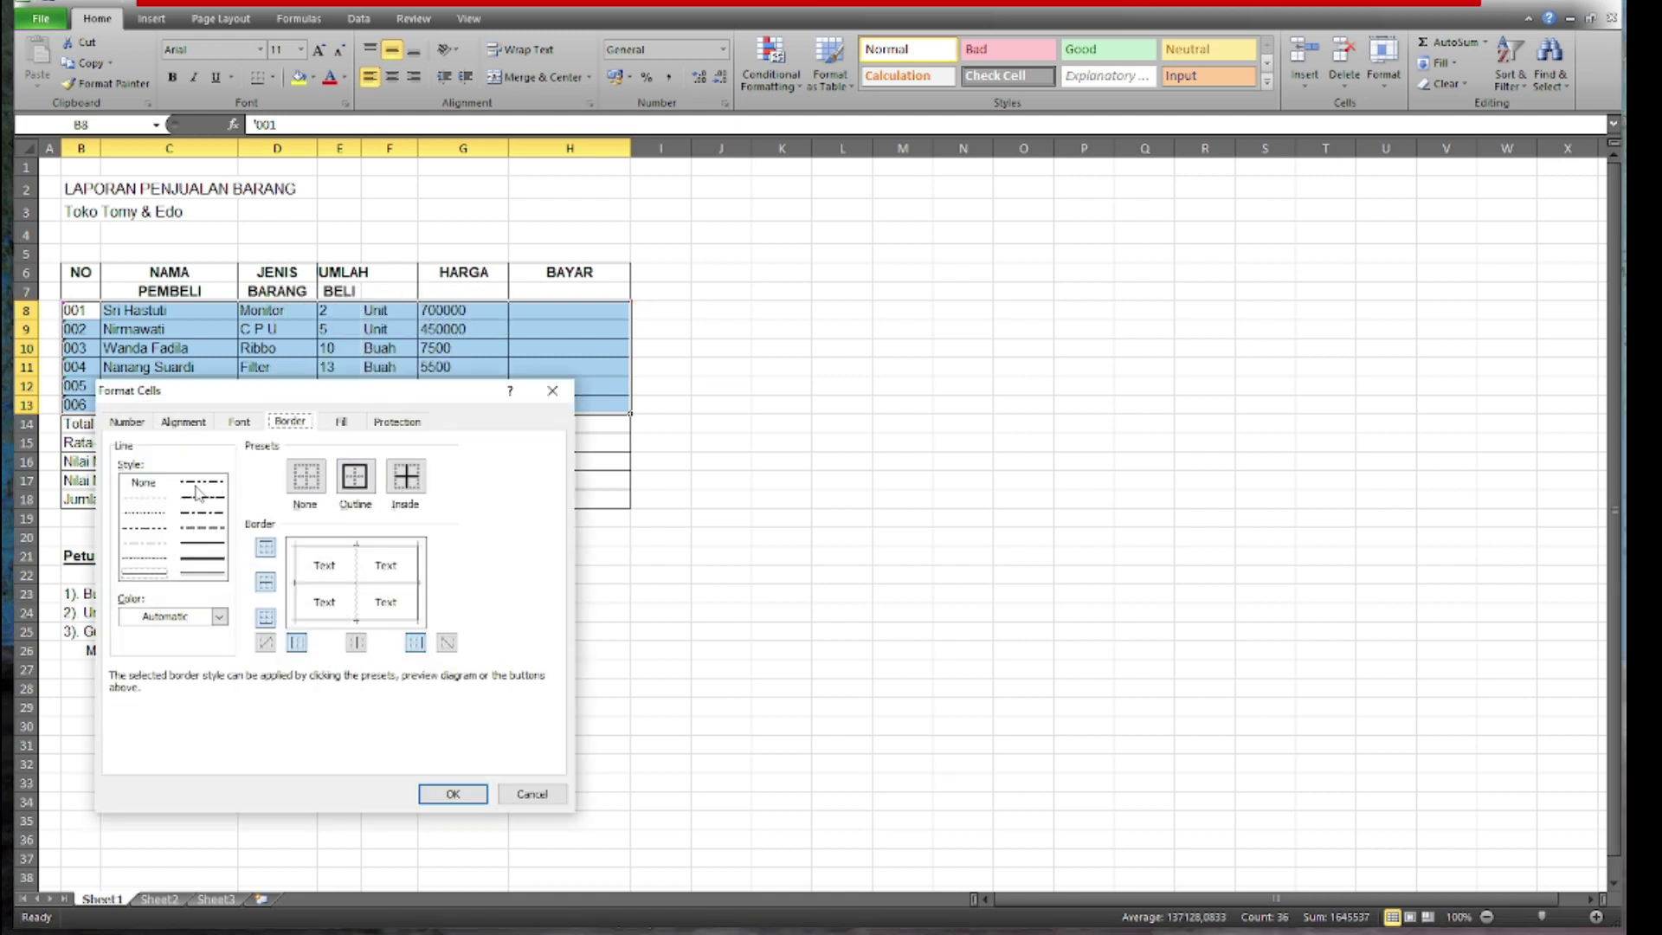
{"action": "left_click", "coordinate": [198, 528]}
{"action": "left_click", "coordinate": [265, 547]}
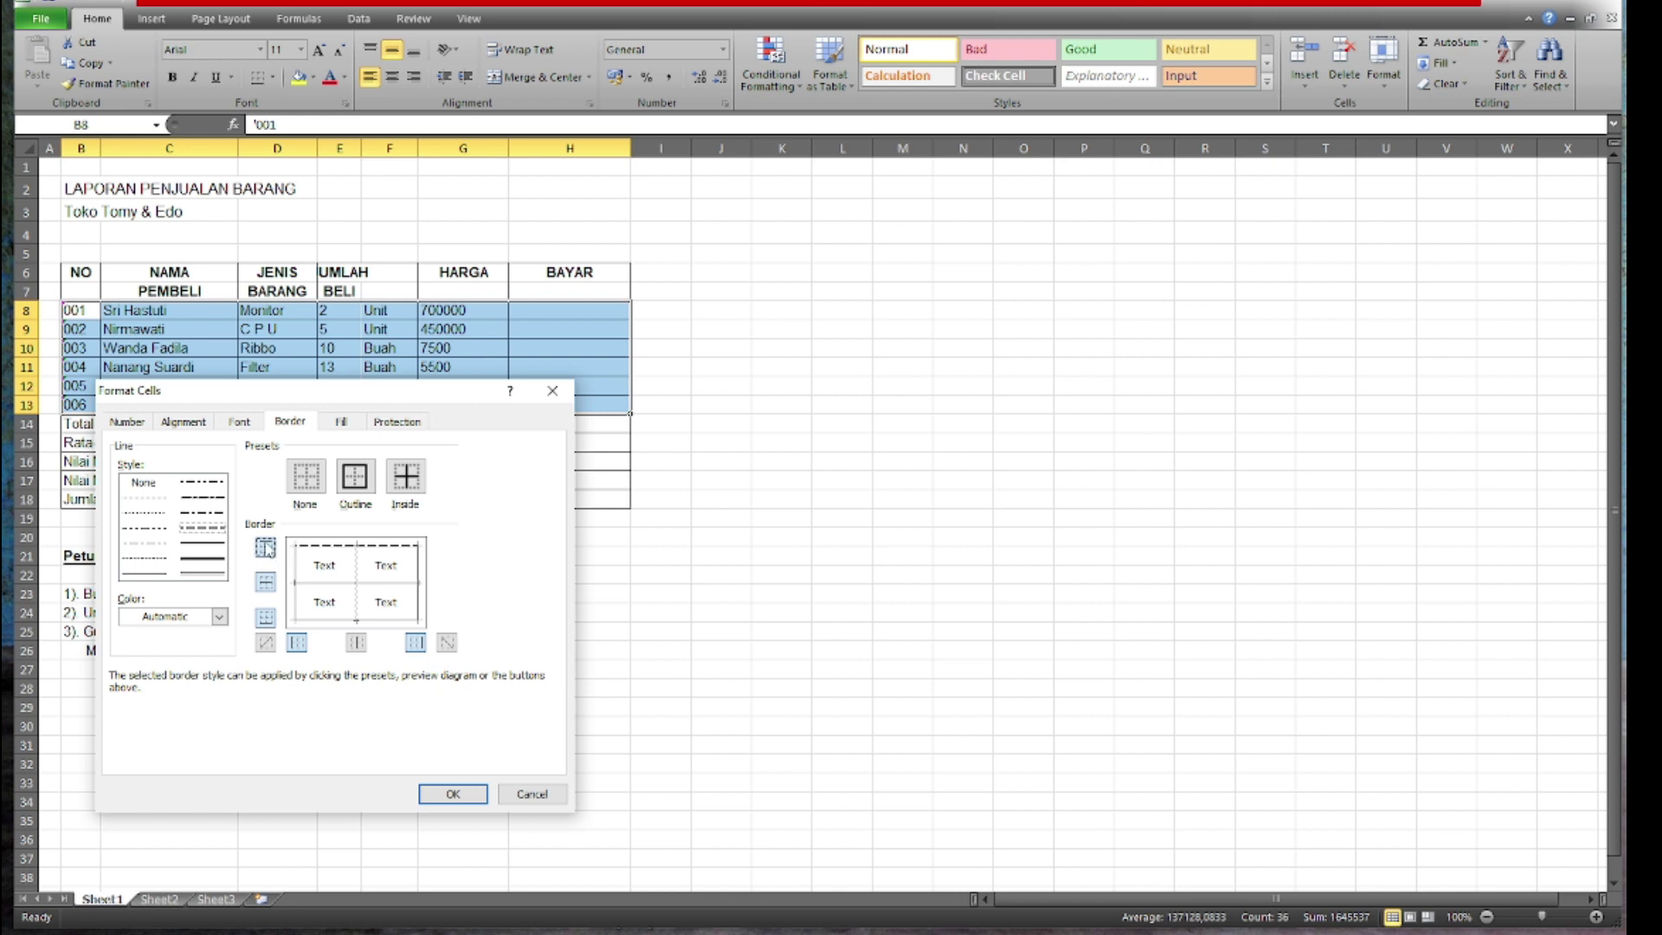
{"action": "left_click", "coordinate": [270, 619]}
{"action": "left_click", "coordinate": [451, 794]}
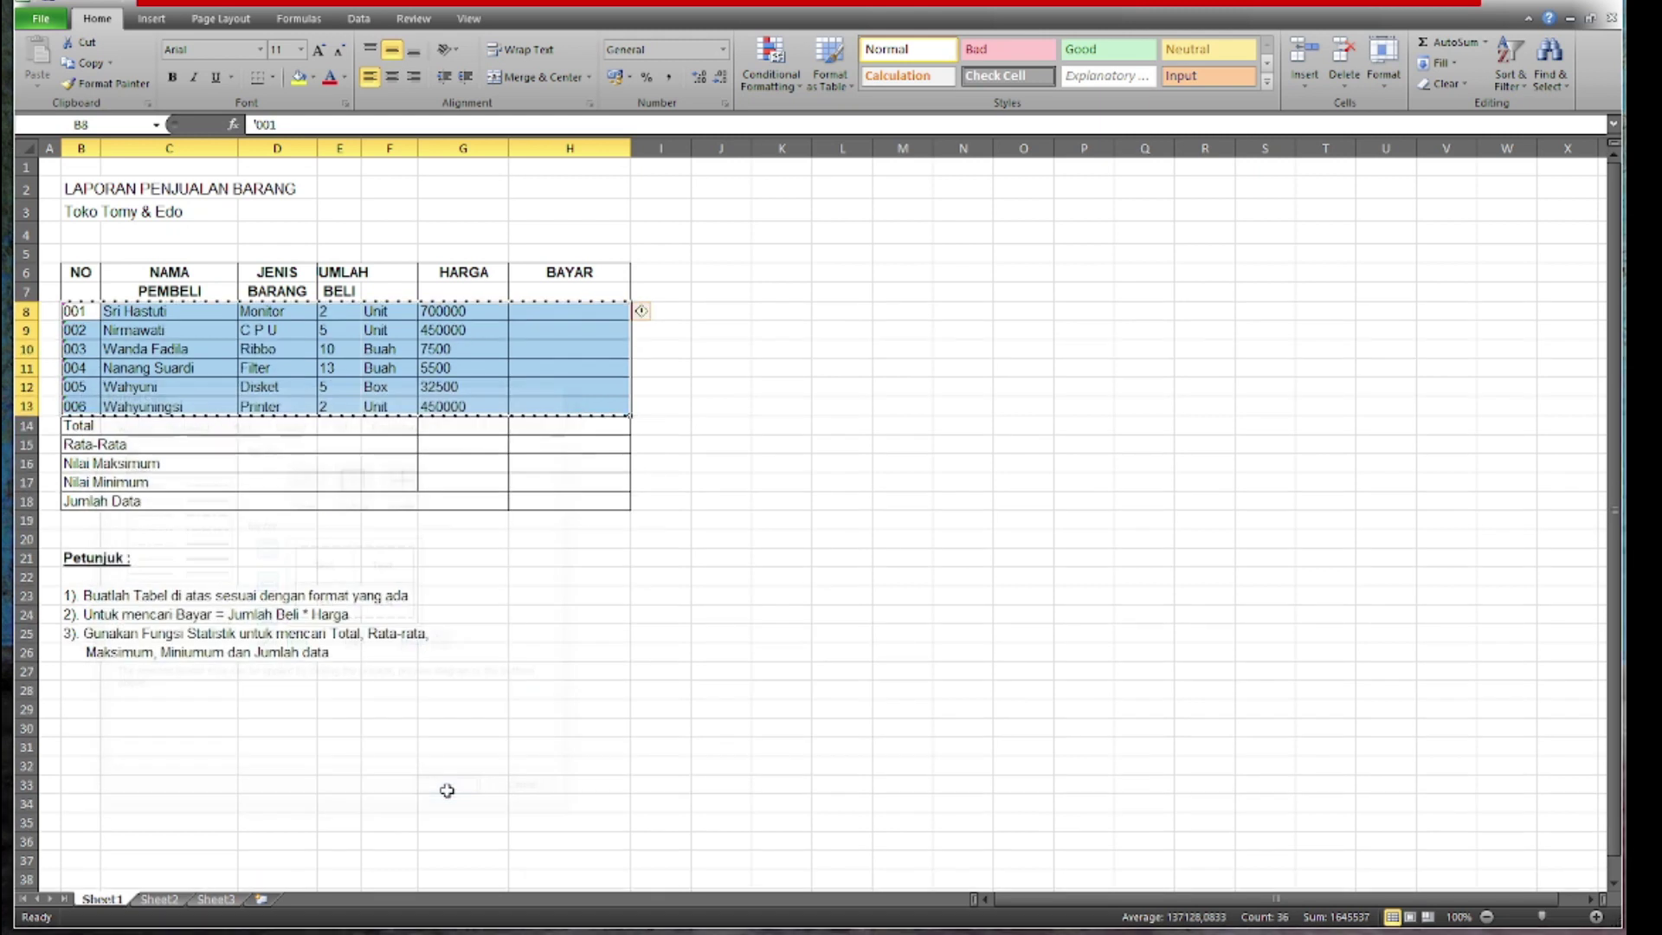
{"action": "left_click", "coordinate": [526, 595]}
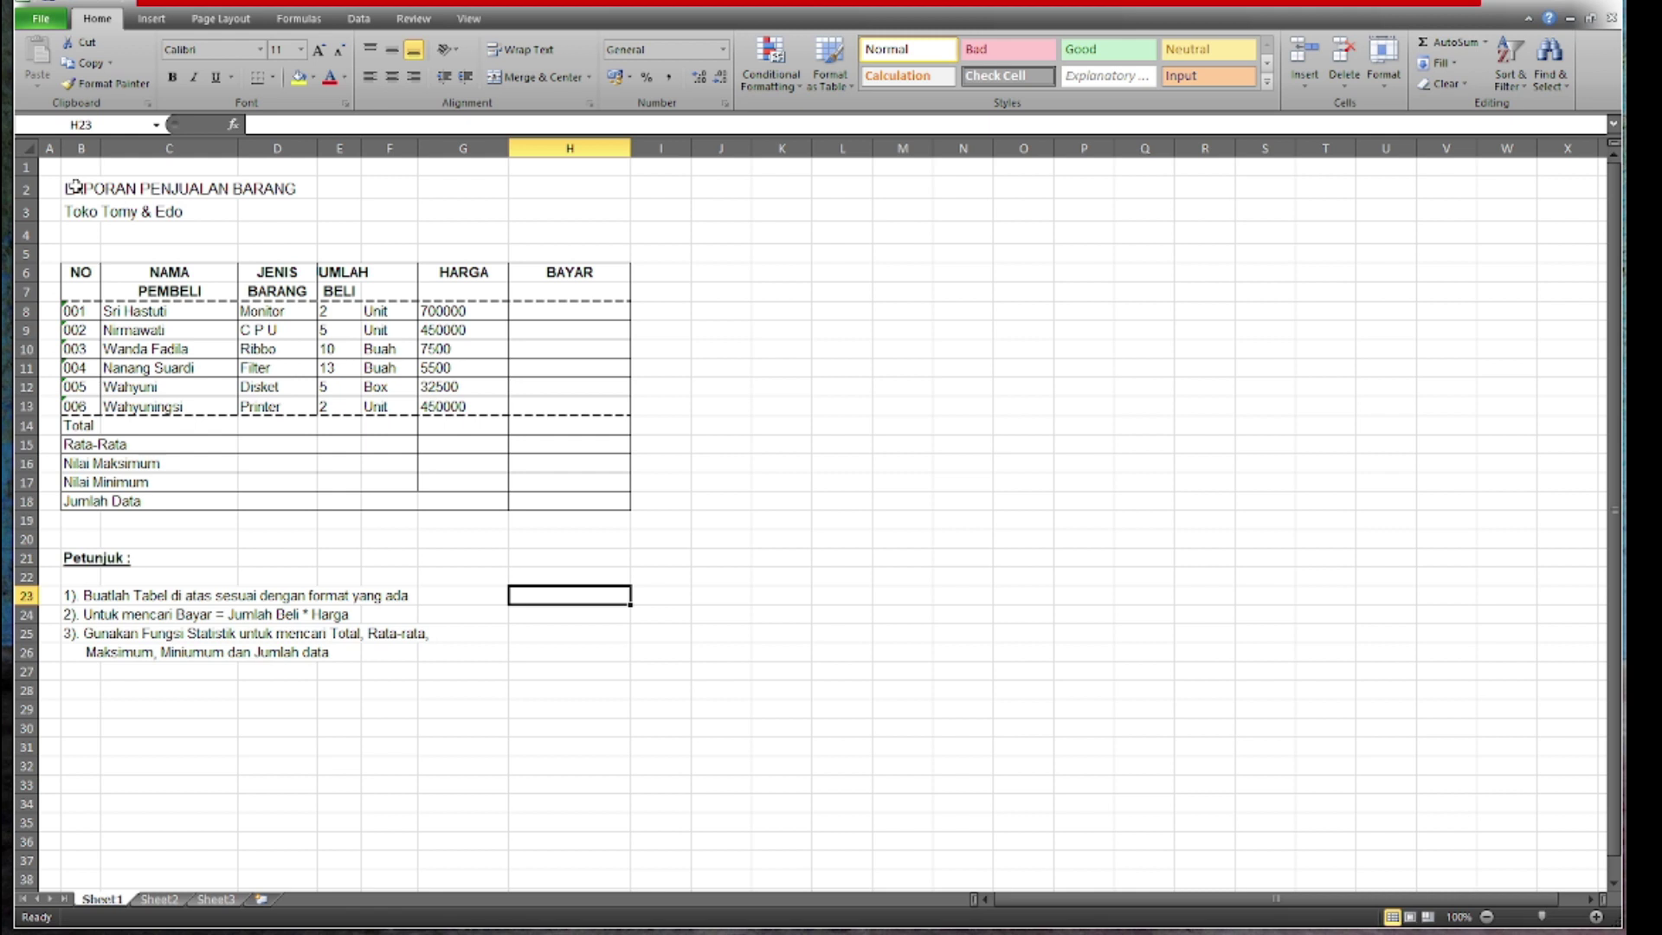
- Try merging the title and shop rows together, then undo those merge attempts
{"action": "left_click_drag", "start_coordinate": [71, 188], "coordinate": [508, 197]}
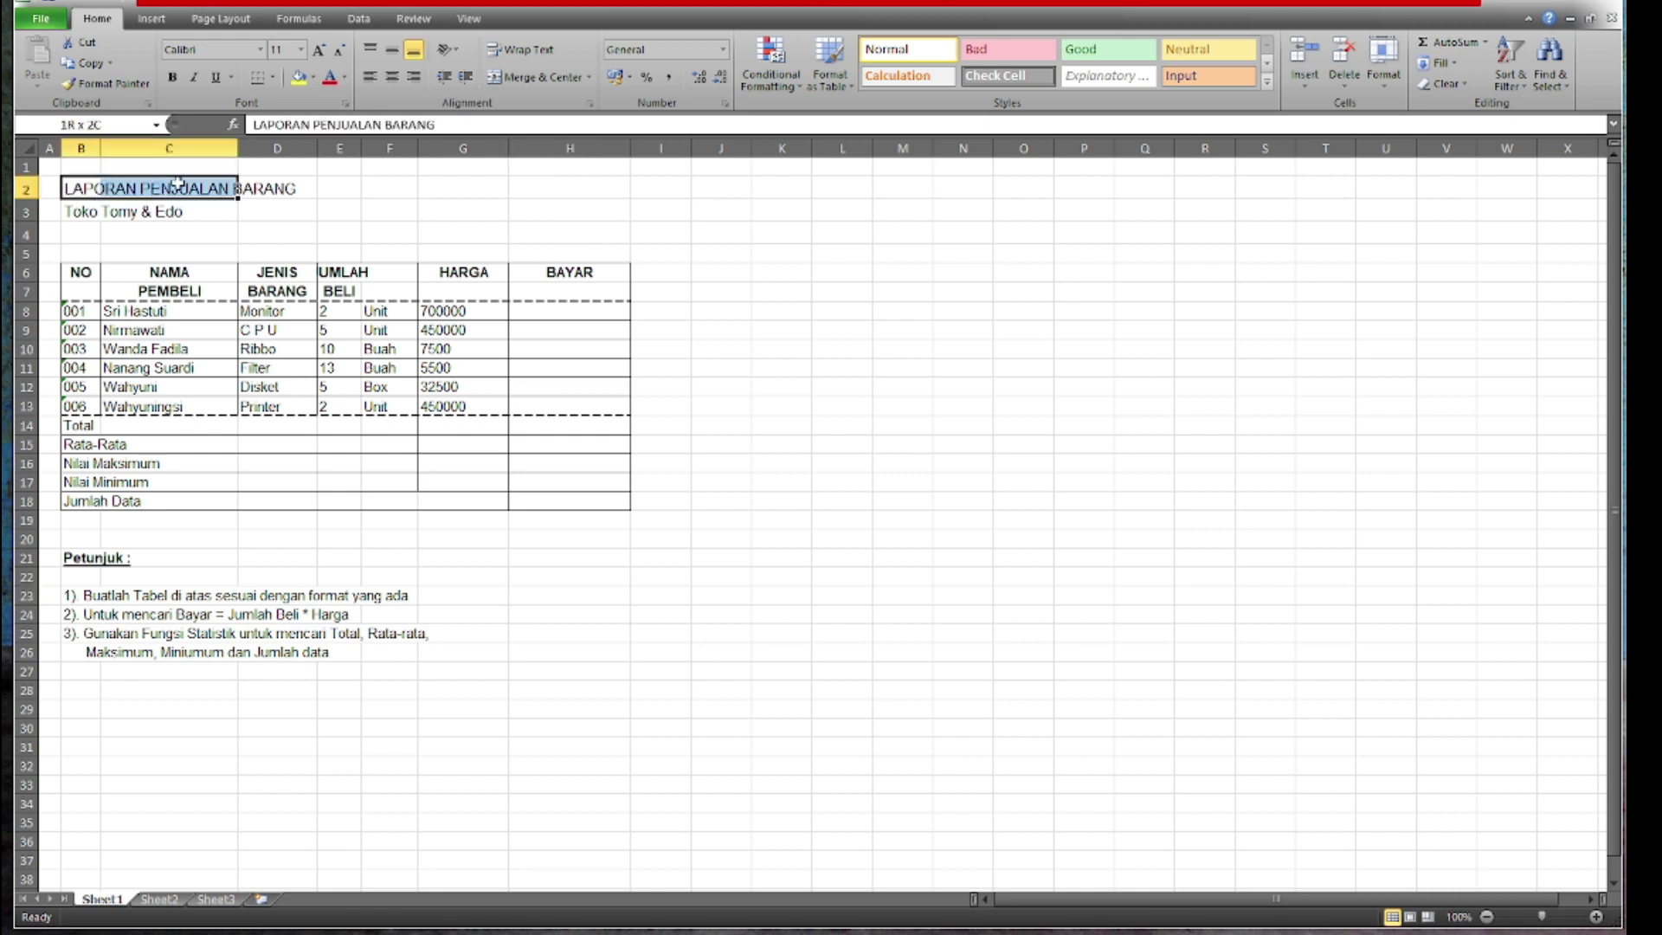
{"action": "left_click_drag", "start_coordinate": [509, 196], "coordinate": [591, 179]}
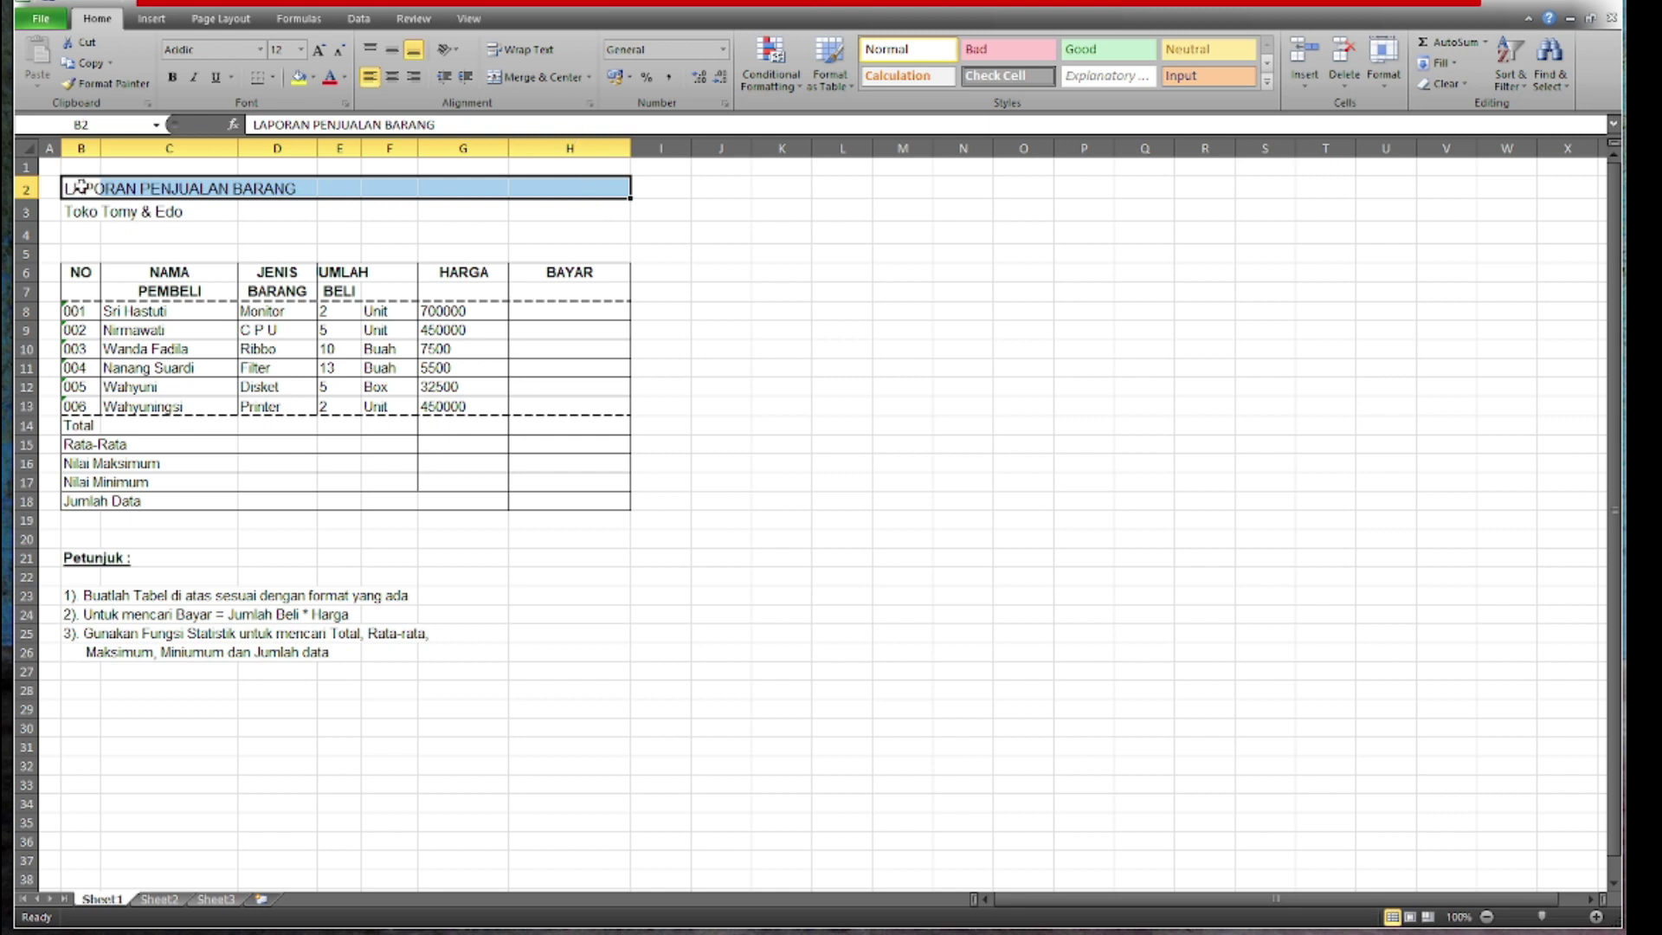
{"action": "left_click_drag", "start_coordinate": [74, 189], "coordinate": [616, 216]}
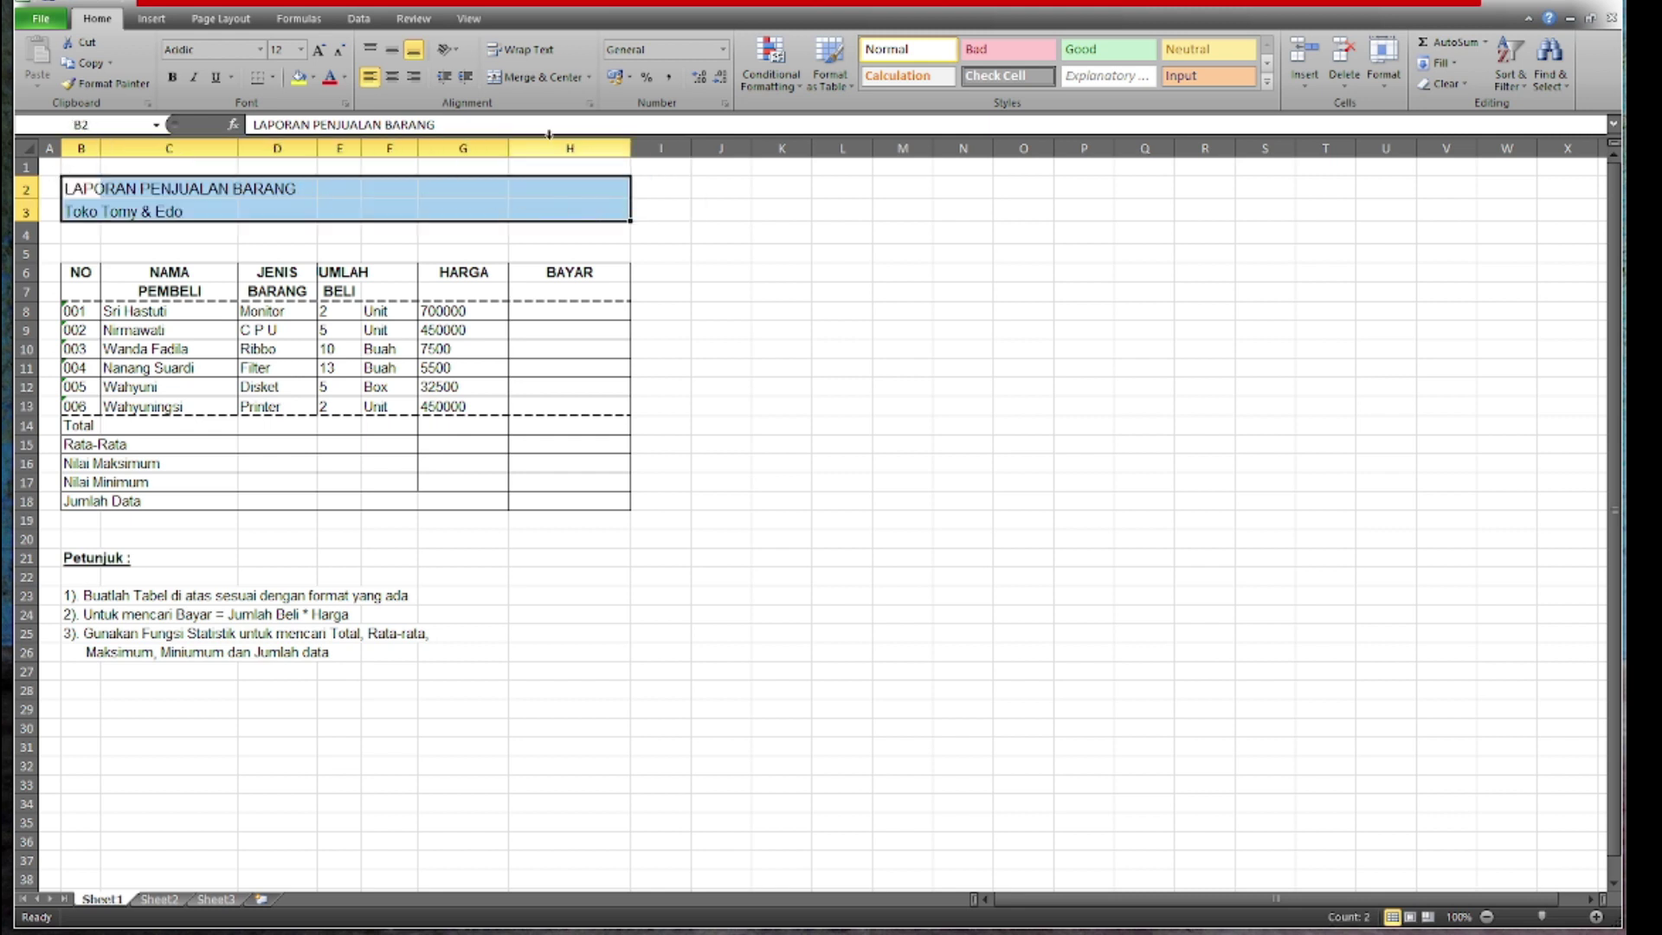
{"action": "left_click", "coordinate": [528, 78]}
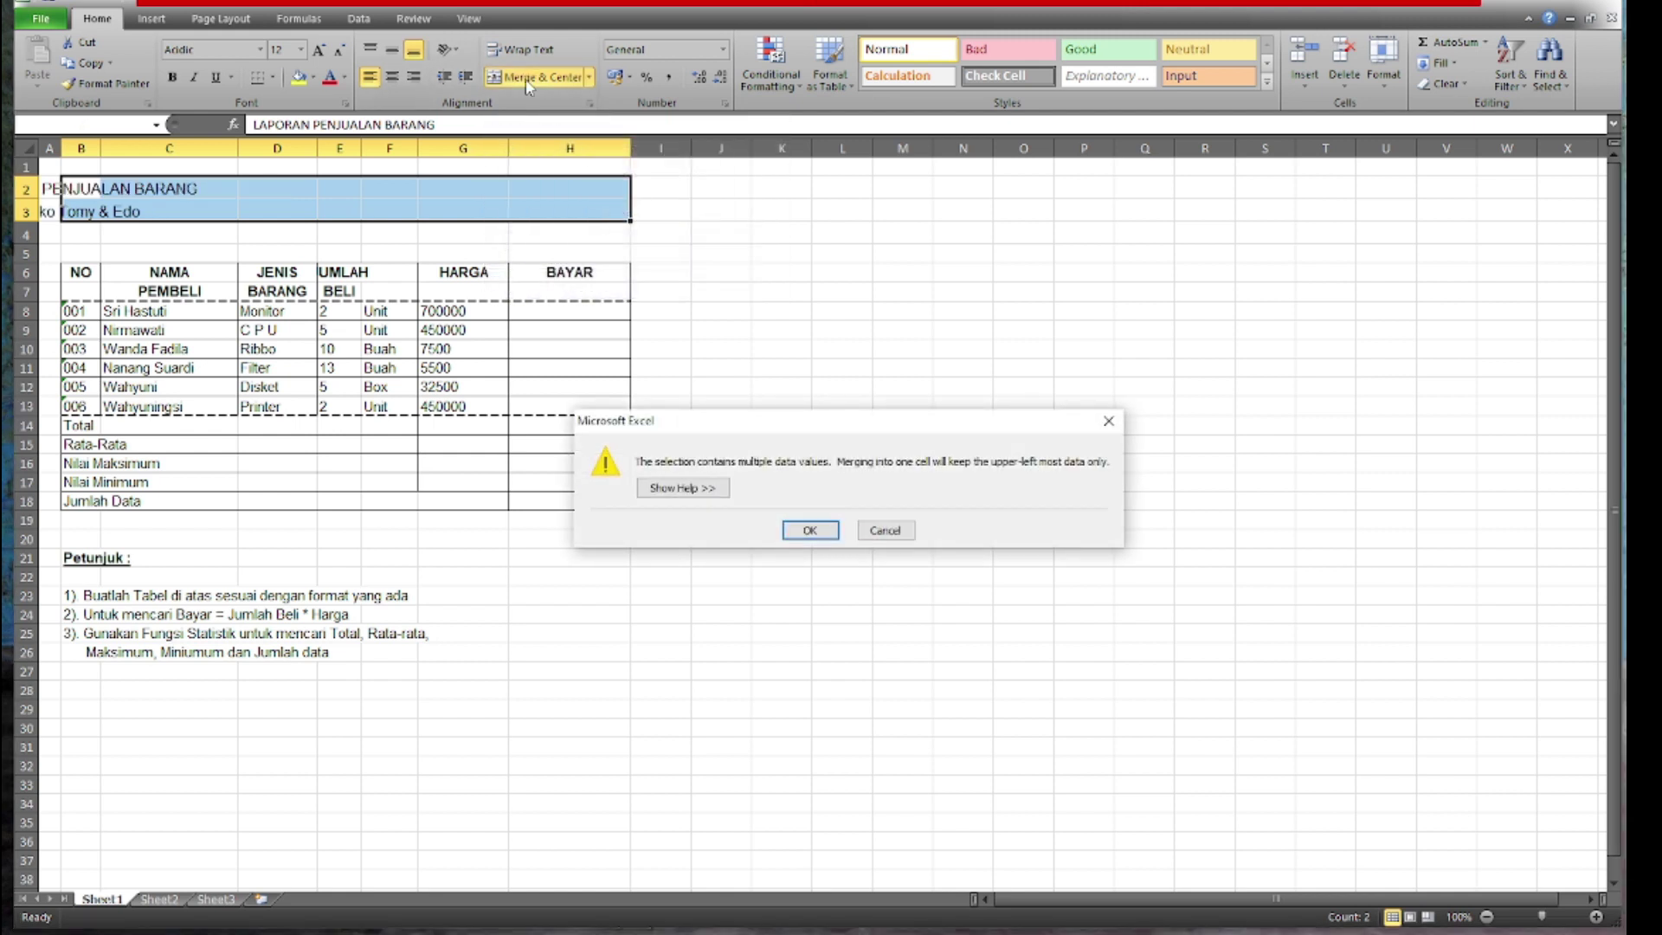
{"action": "left_click", "coordinate": [810, 530]}
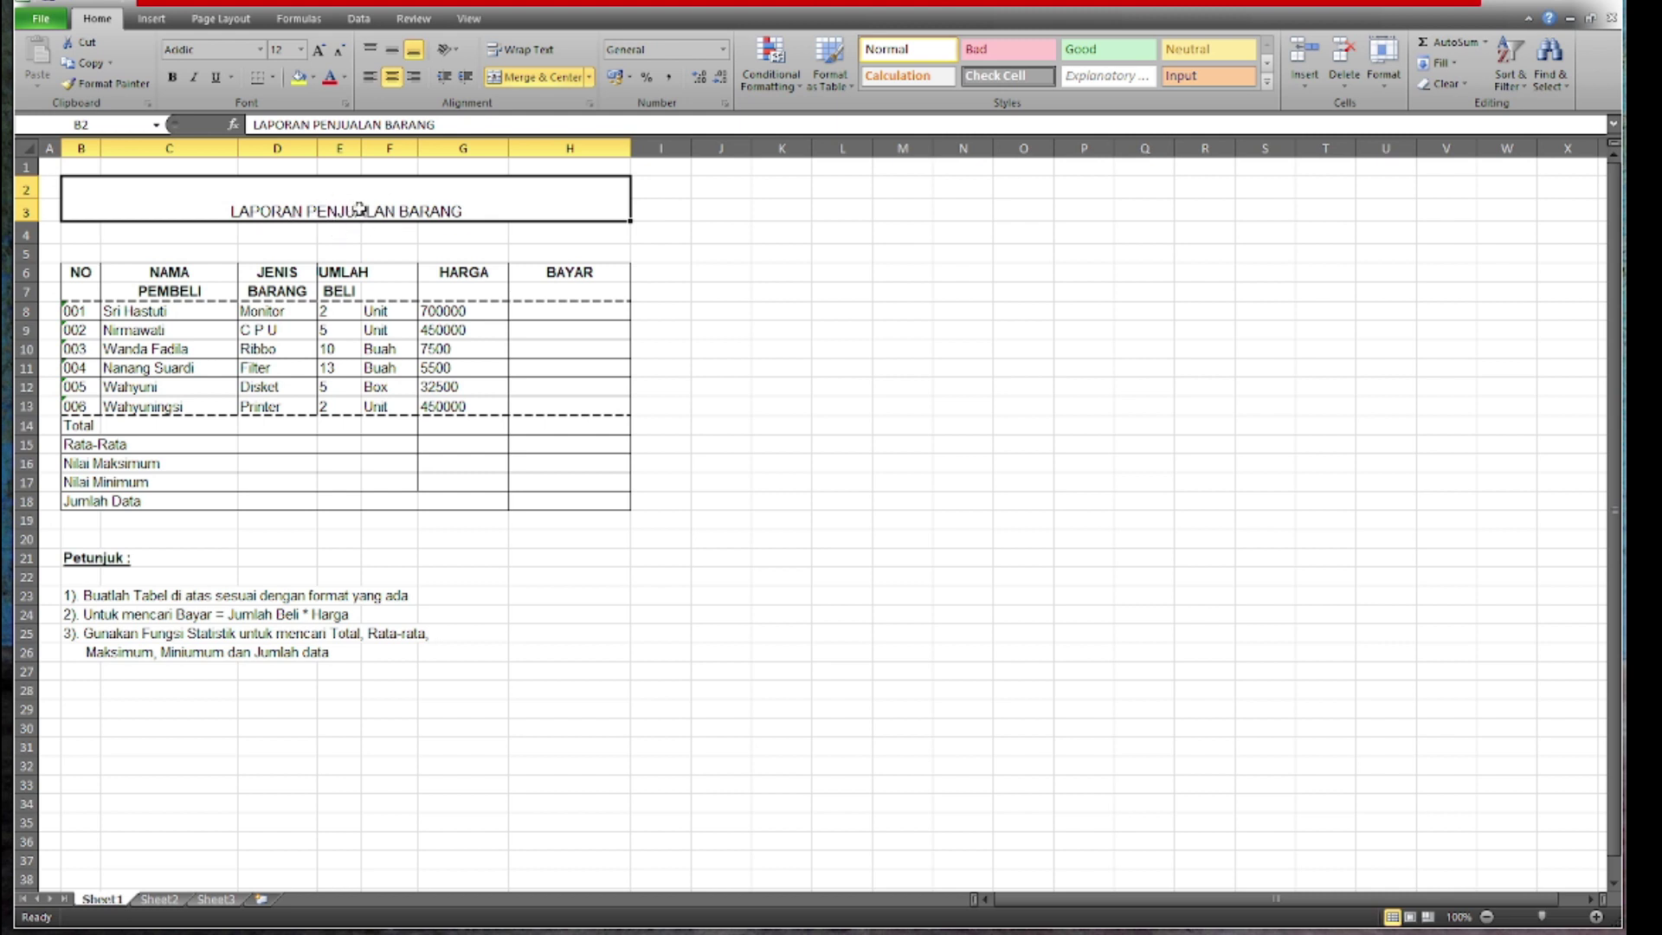
{"action": "key", "text": "ctrl+z"}
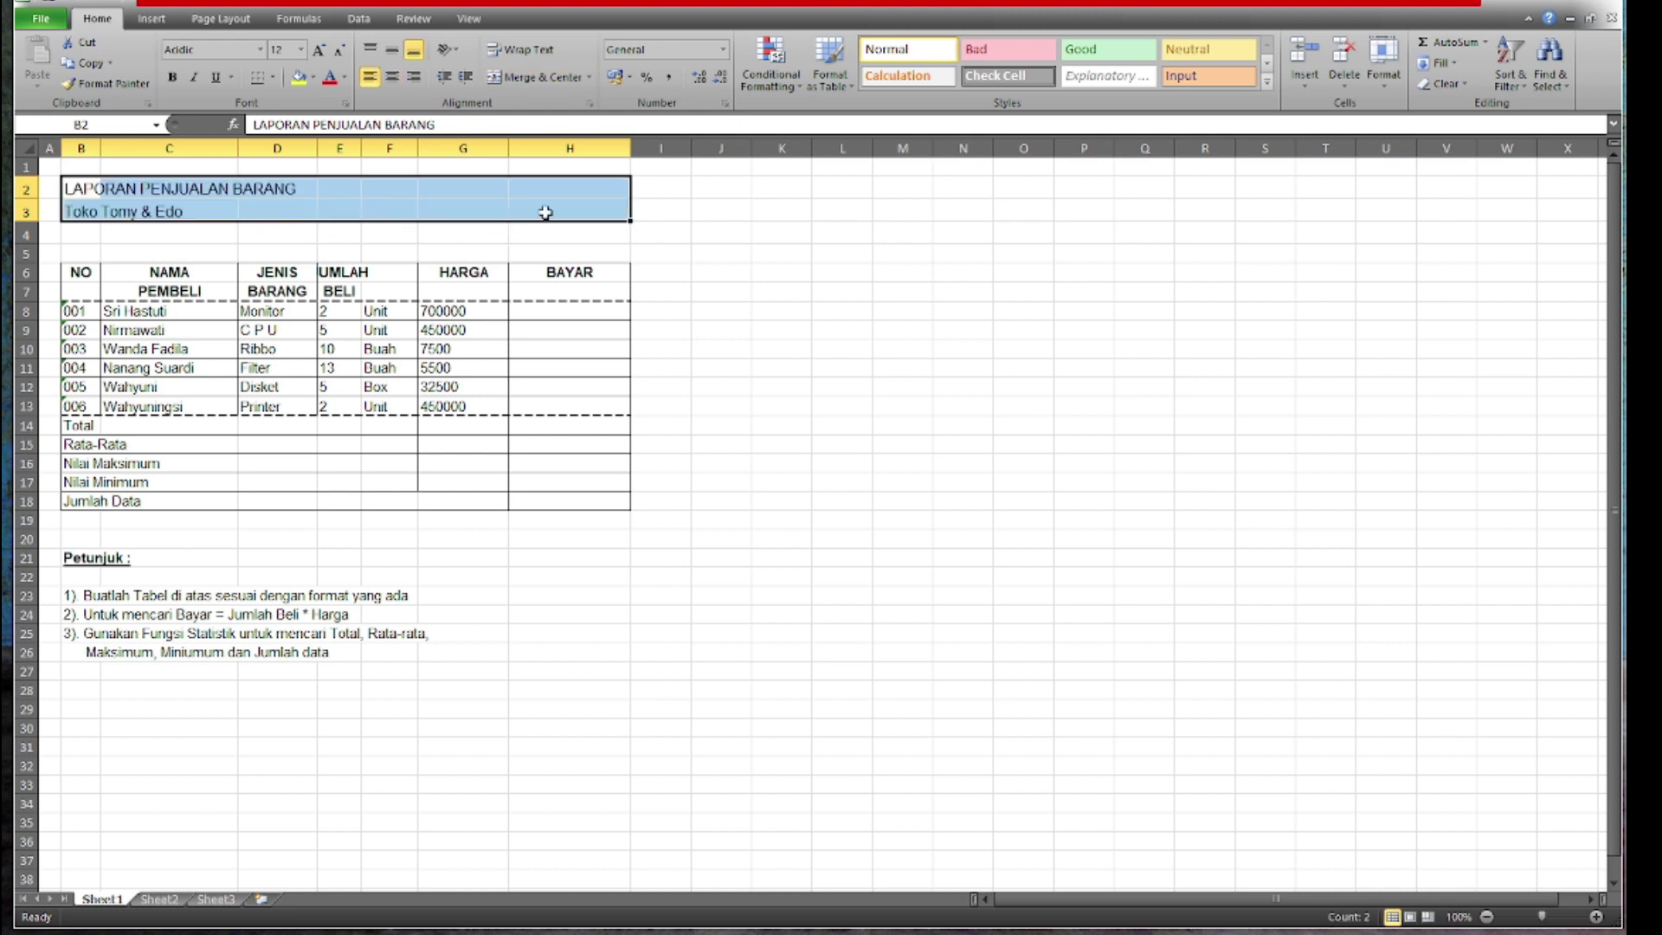
{"action": "left_click", "coordinate": [591, 79]}
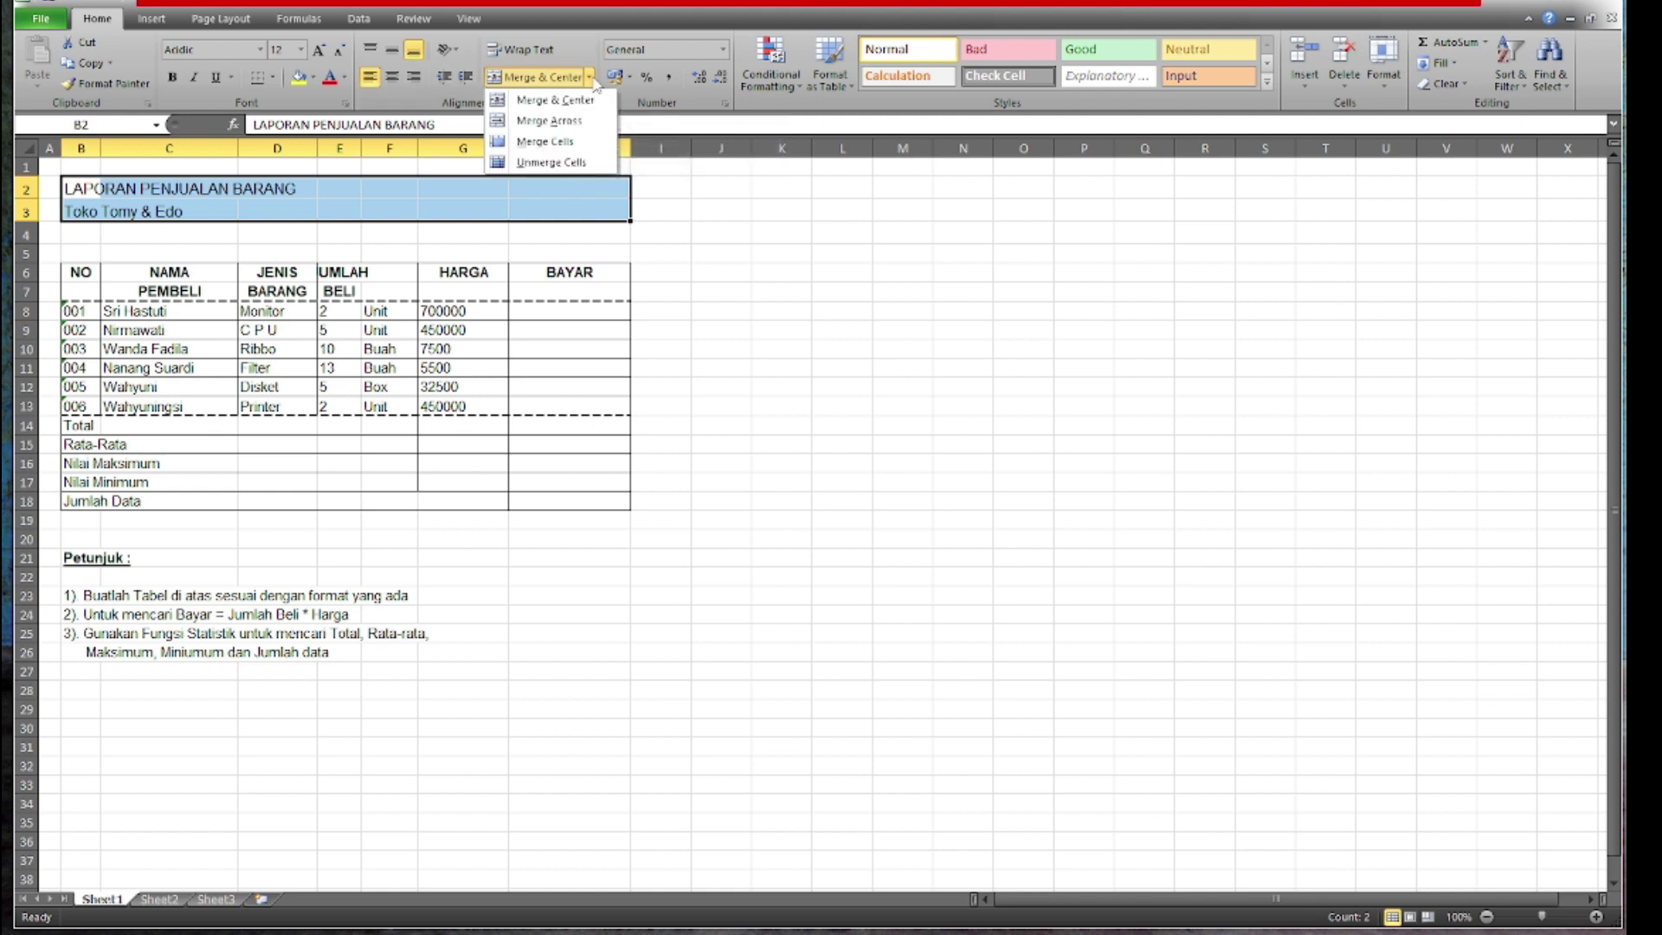
{"action": "left_click", "coordinate": [551, 122]}
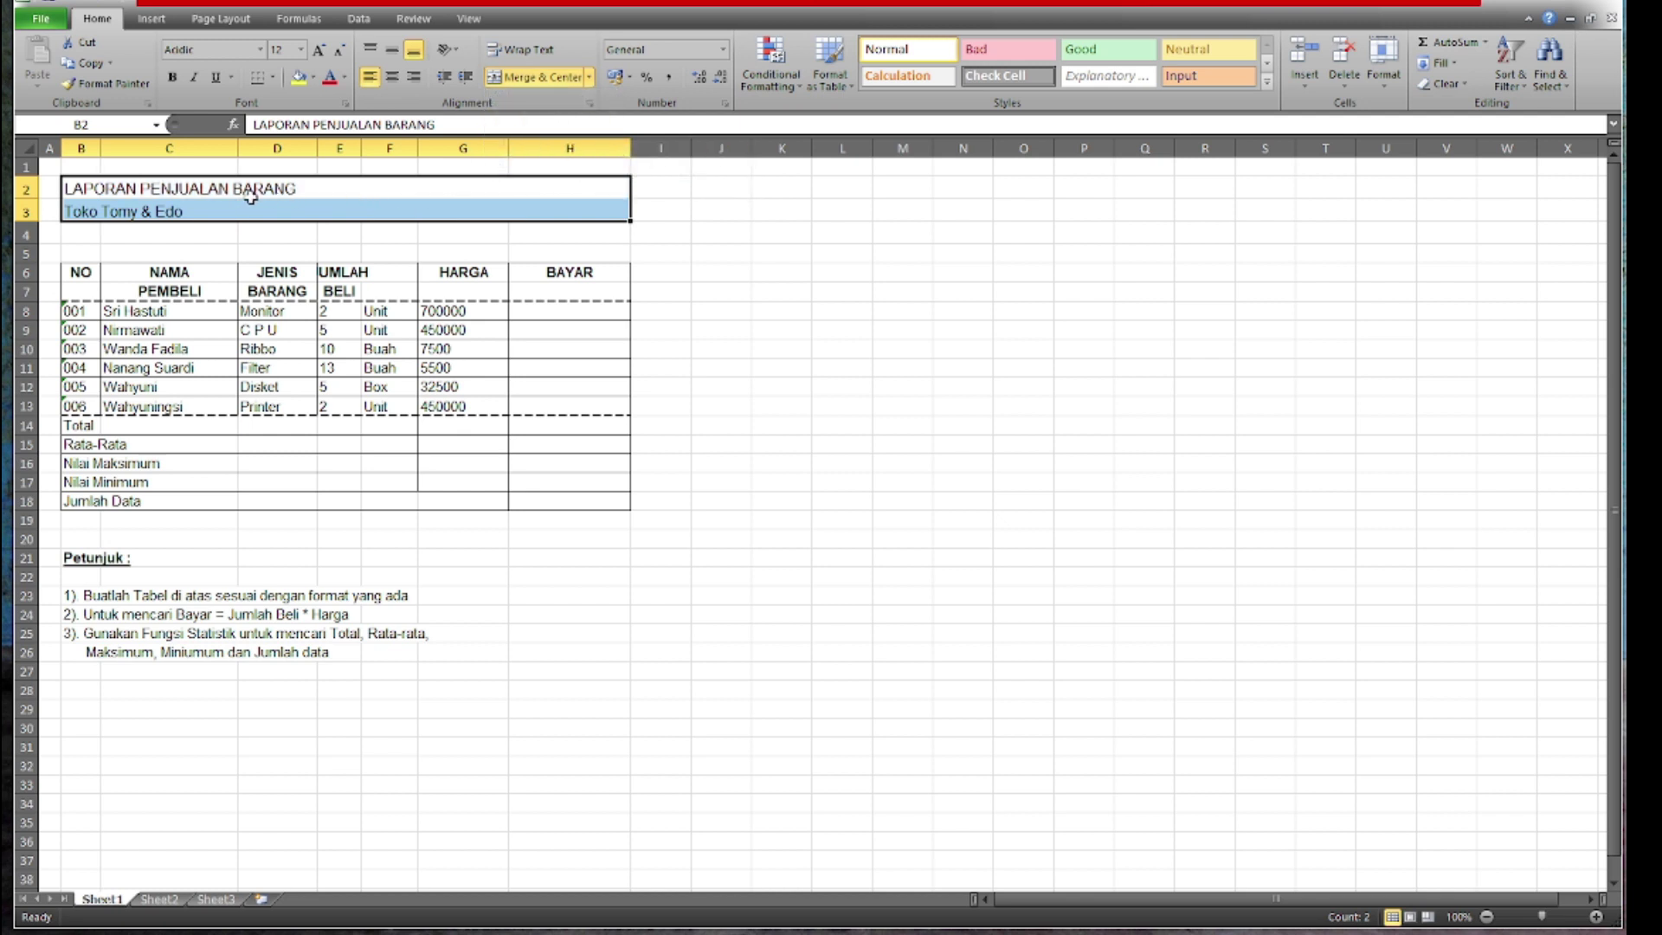
{"action": "left_click", "coordinate": [394, 79]}
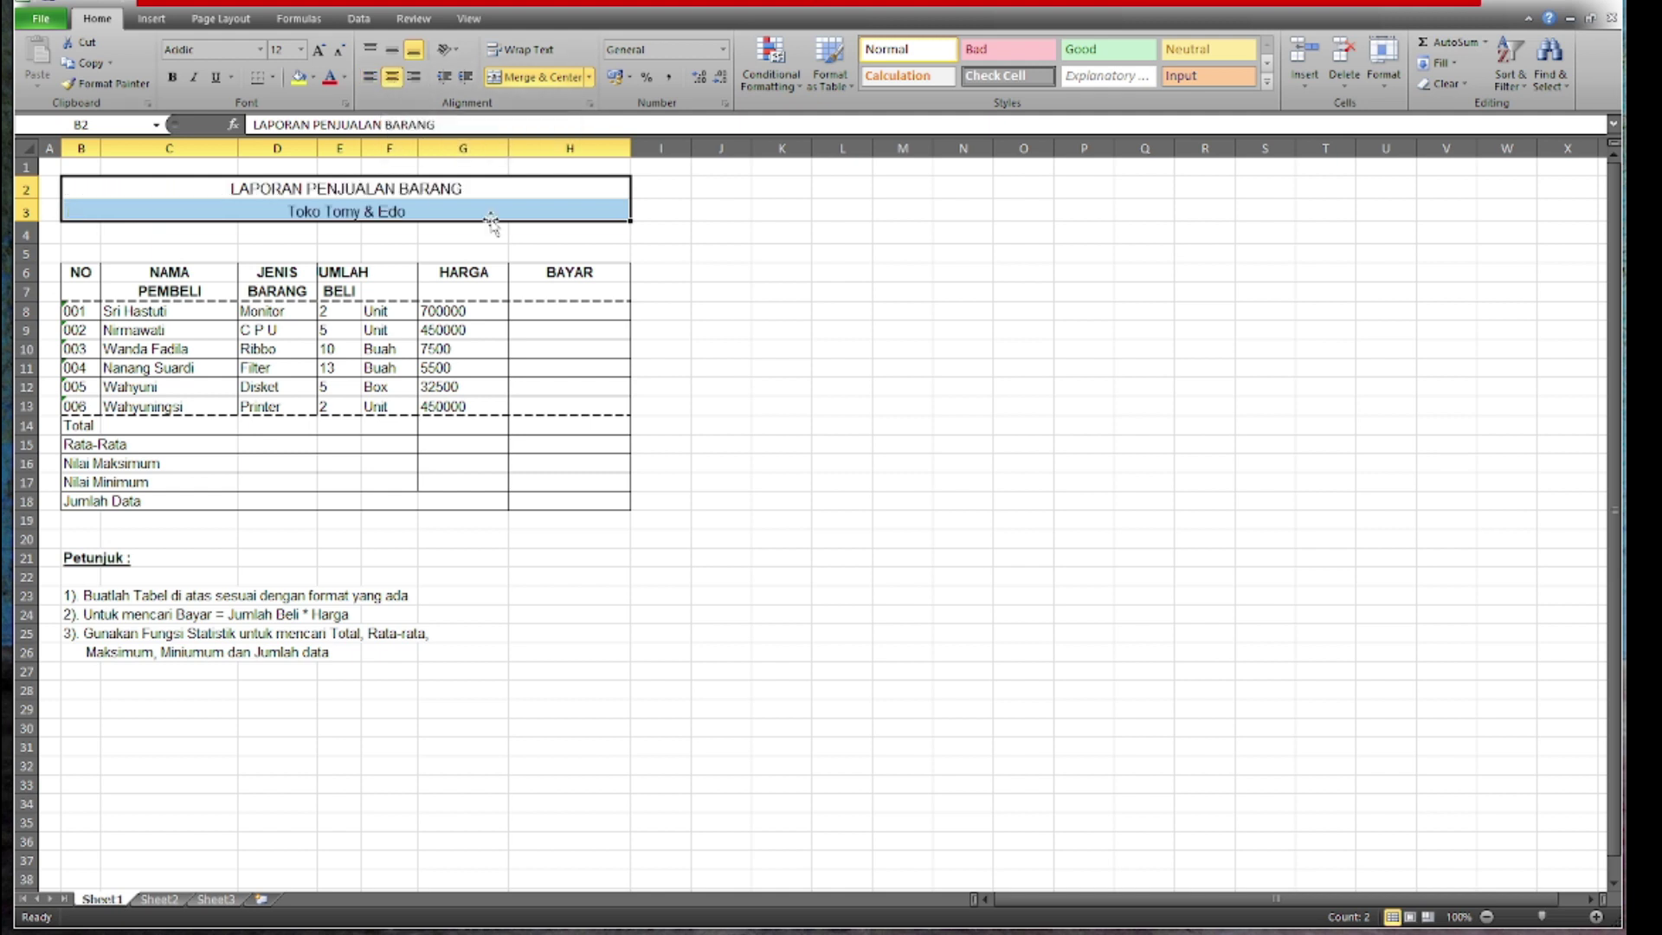
{"action": "key", "text": "ctrl+z"}
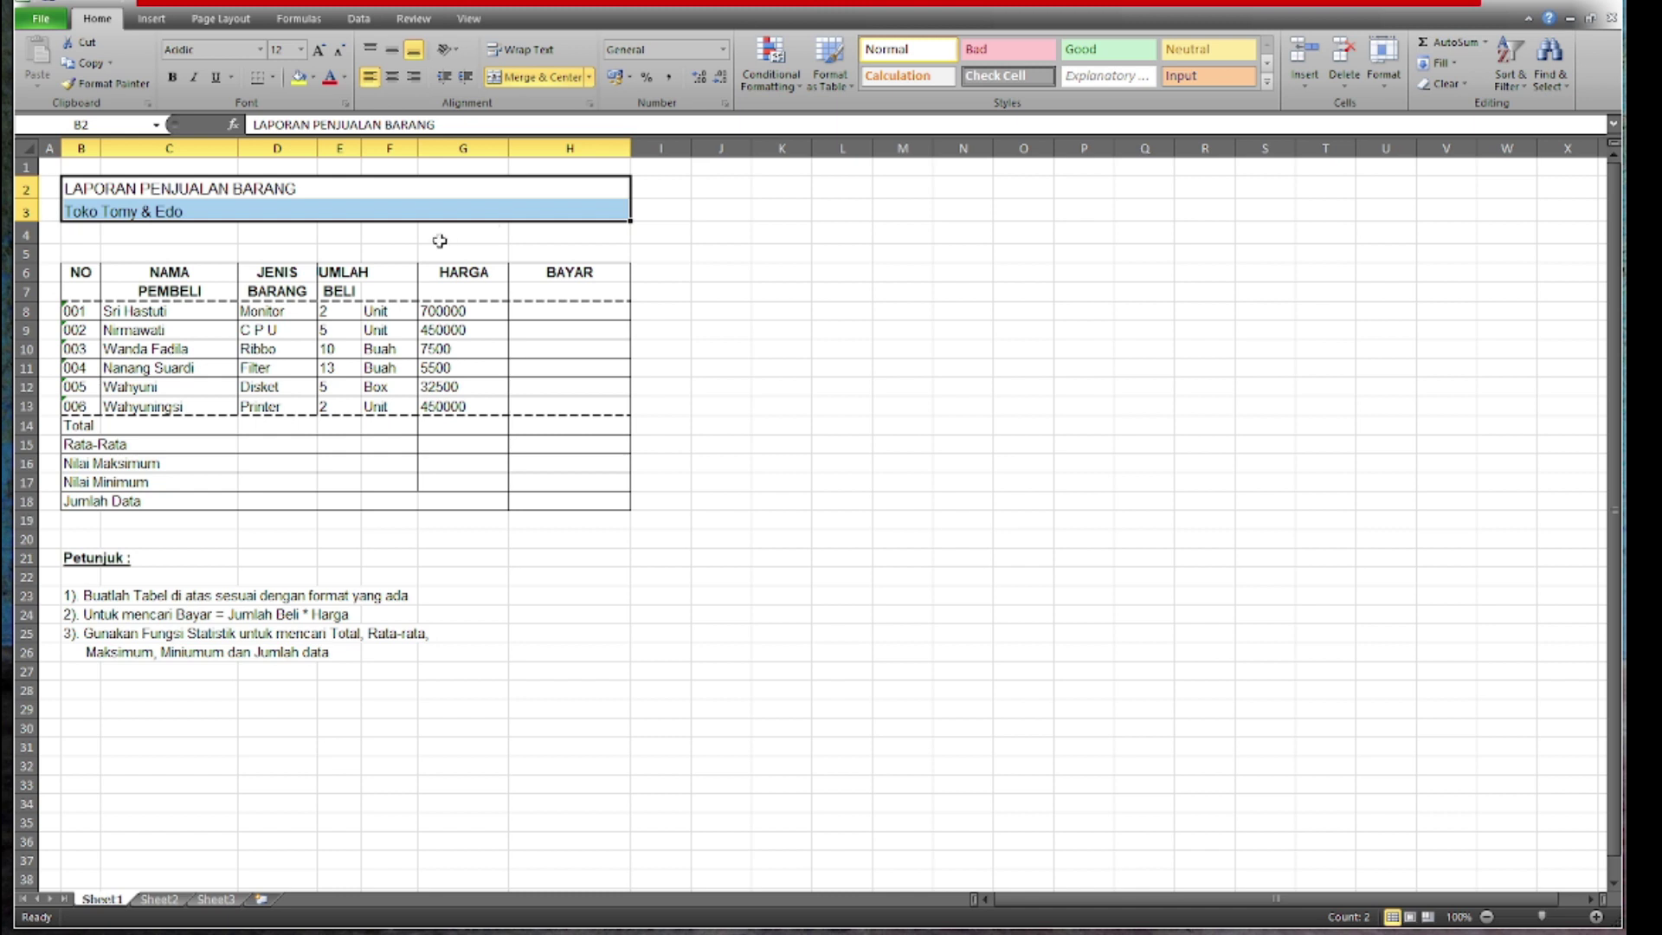
{"action": "key", "text": "ctrl+z"}
{"action": "key", "text": "ctrl+z"}
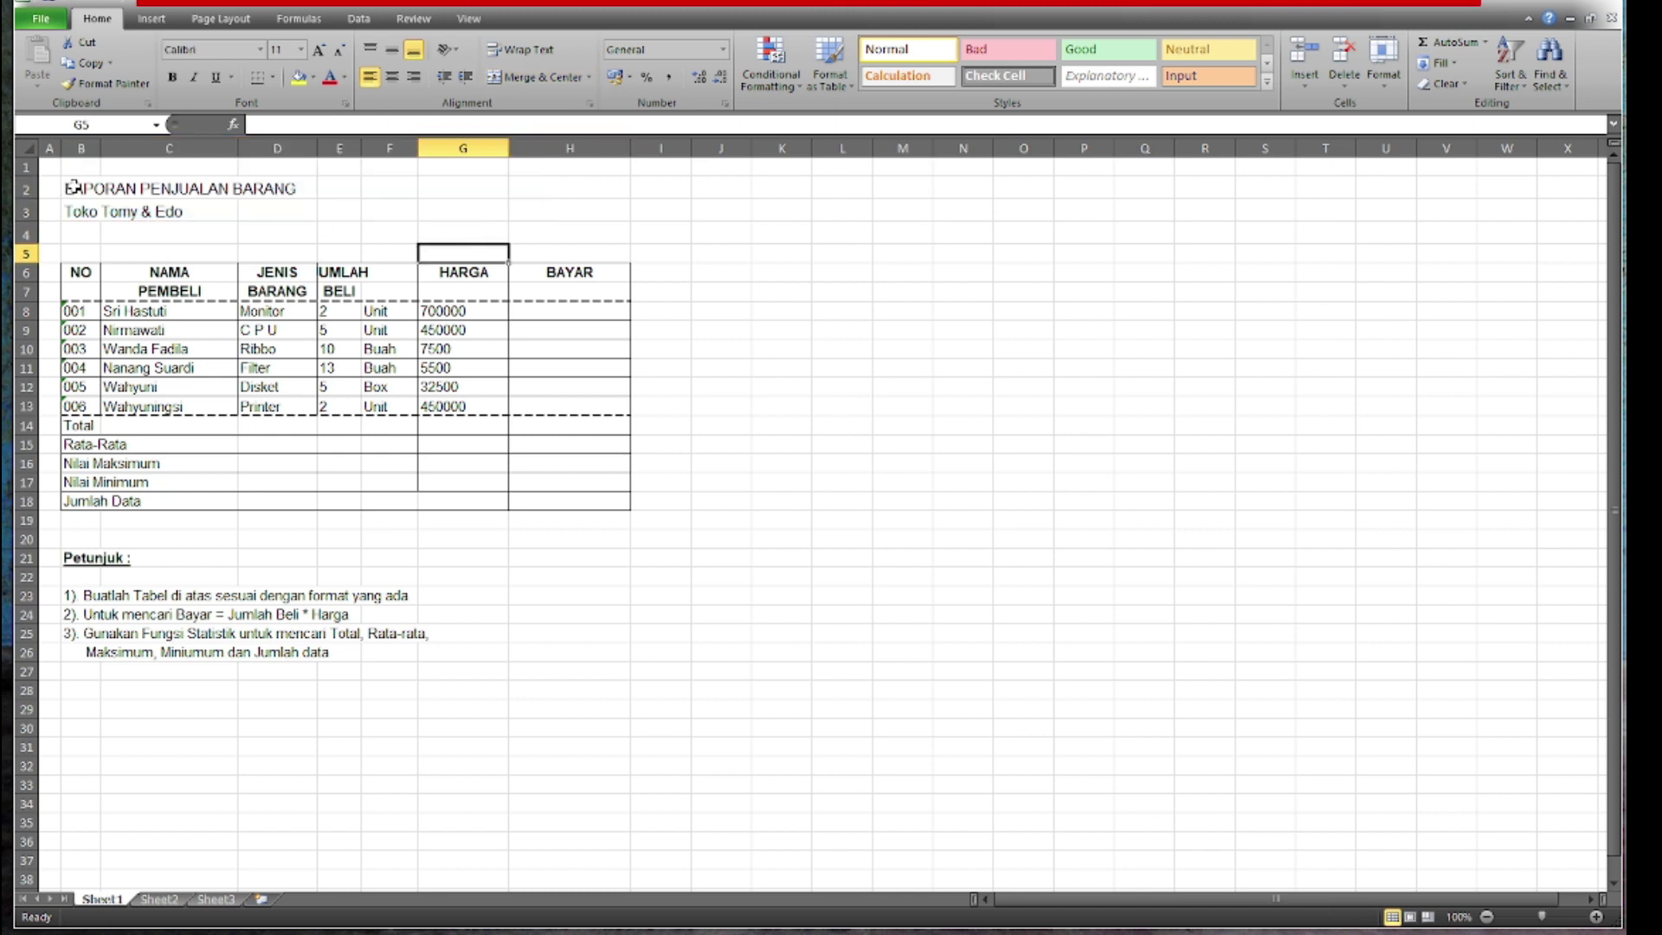
- Merge and center the title across B2:H2 and the shop name across B3:H3
{"action": "left_click_drag", "start_coordinate": [74, 187], "coordinate": [574, 185]}
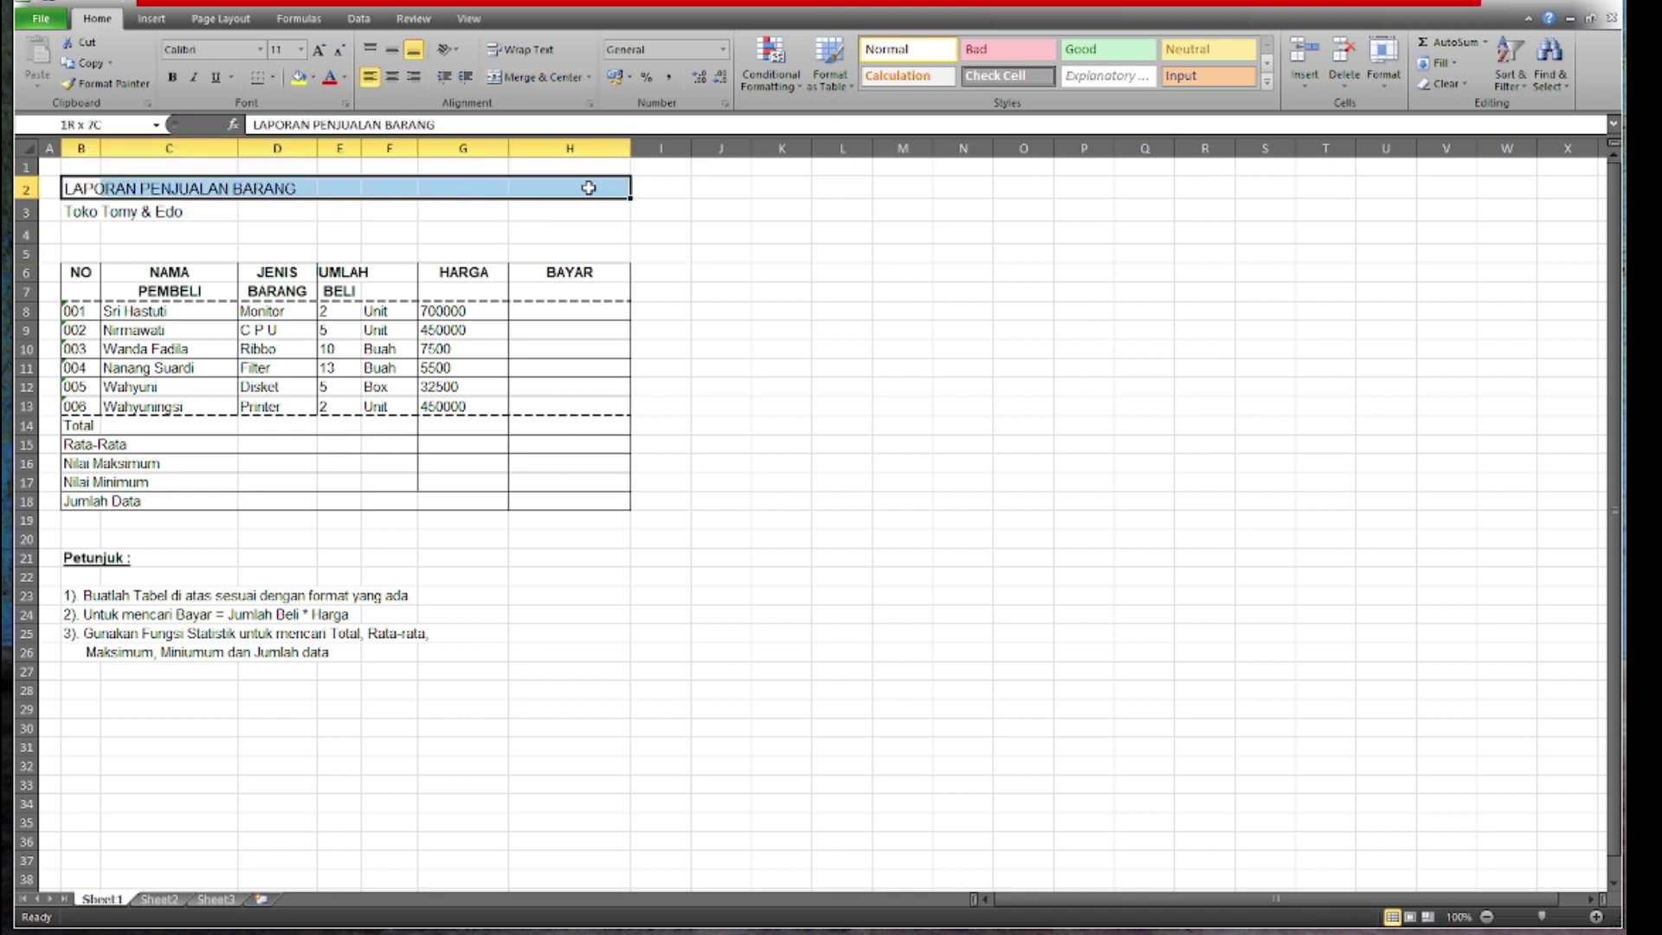
{"action": "left_click", "coordinate": [538, 78]}
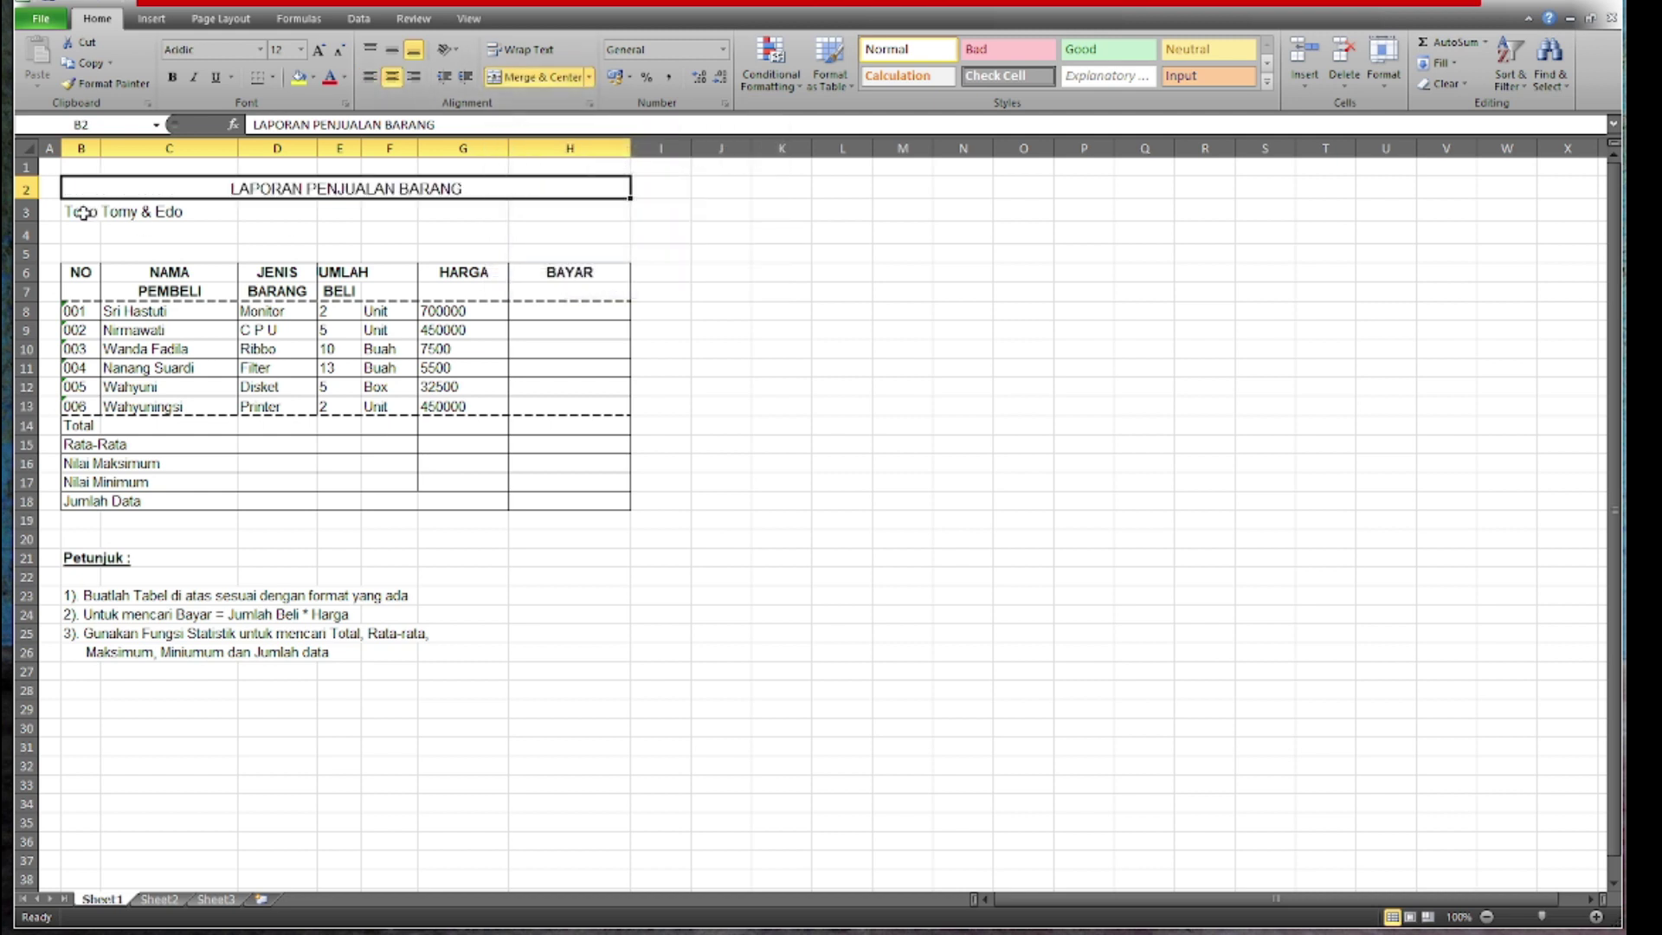
{"action": "left_click_drag", "start_coordinate": [83, 213], "coordinate": [606, 214]}
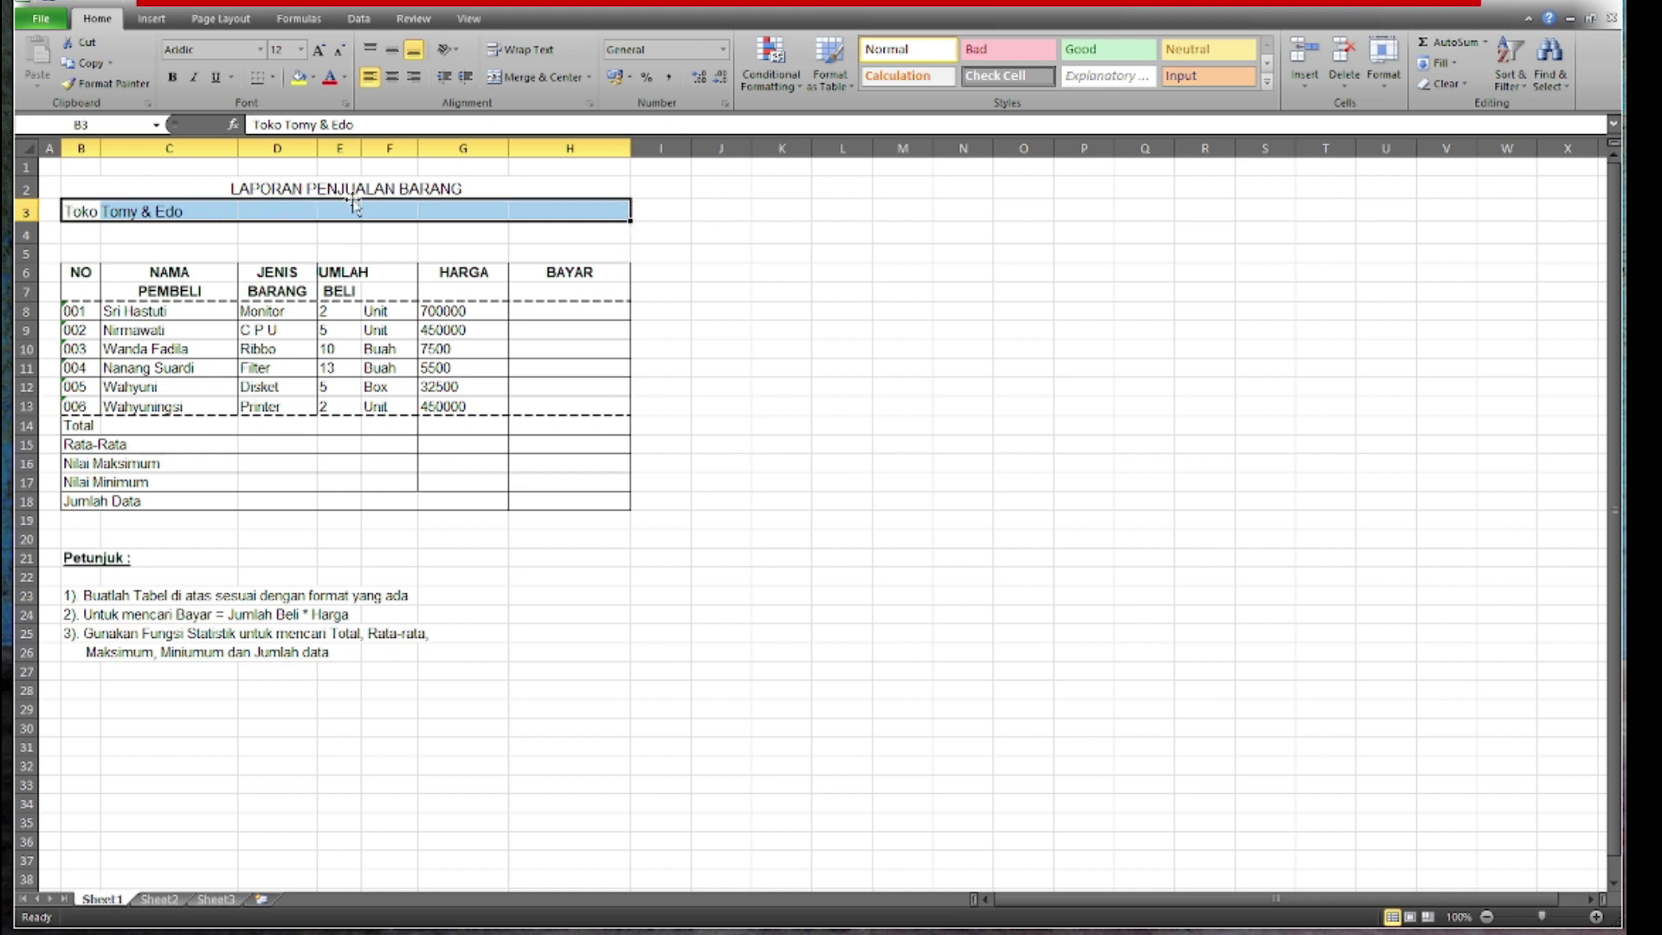
{"action": "left_click", "coordinate": [536, 84]}
{"action": "left_click", "coordinate": [466, 370]}
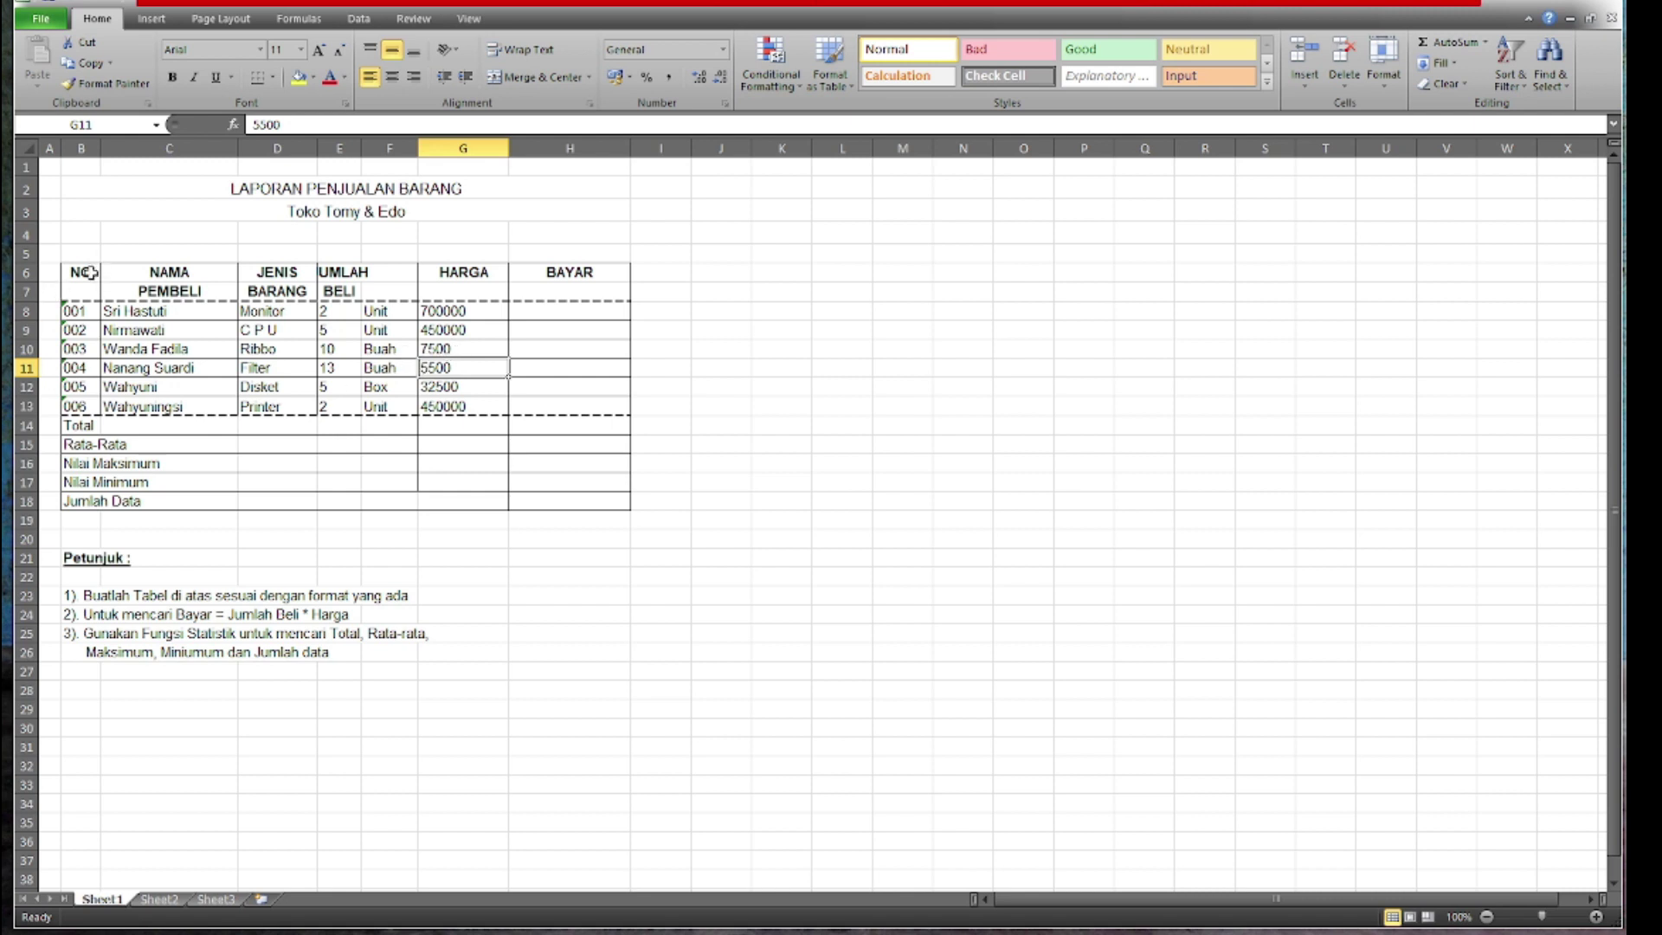
- Merge the NO header cells B6:B7 and center NO vertically
{"action": "left_click_drag", "start_coordinate": [84, 273], "coordinate": [87, 290]}
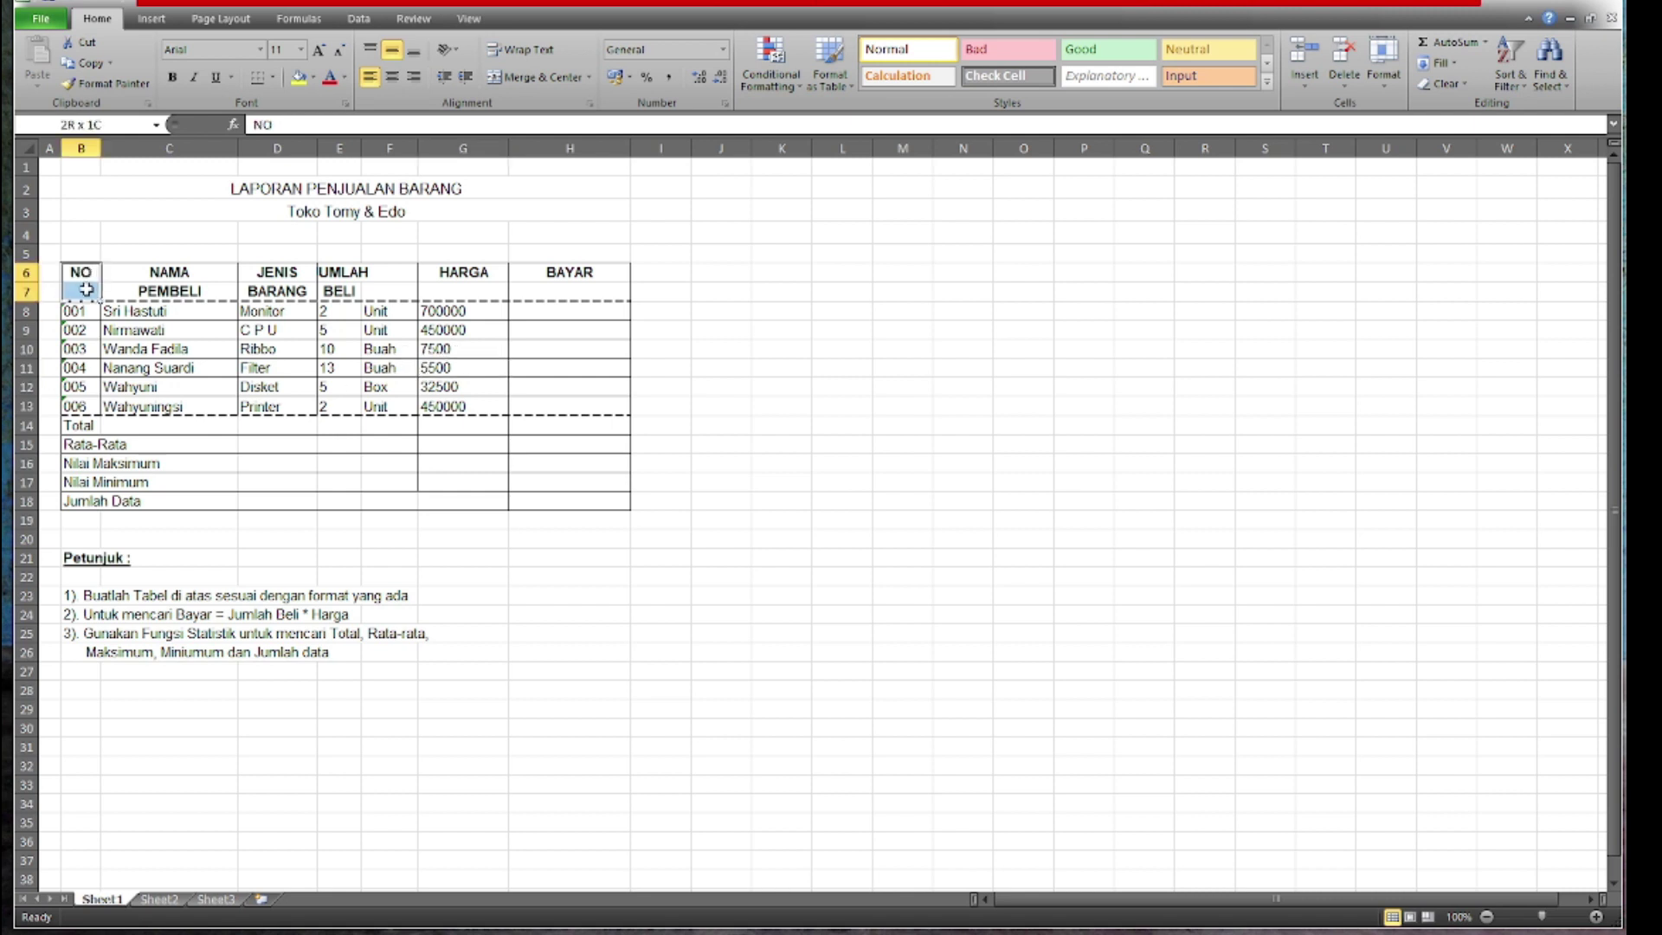
{"action": "left_click", "coordinate": [531, 80]}
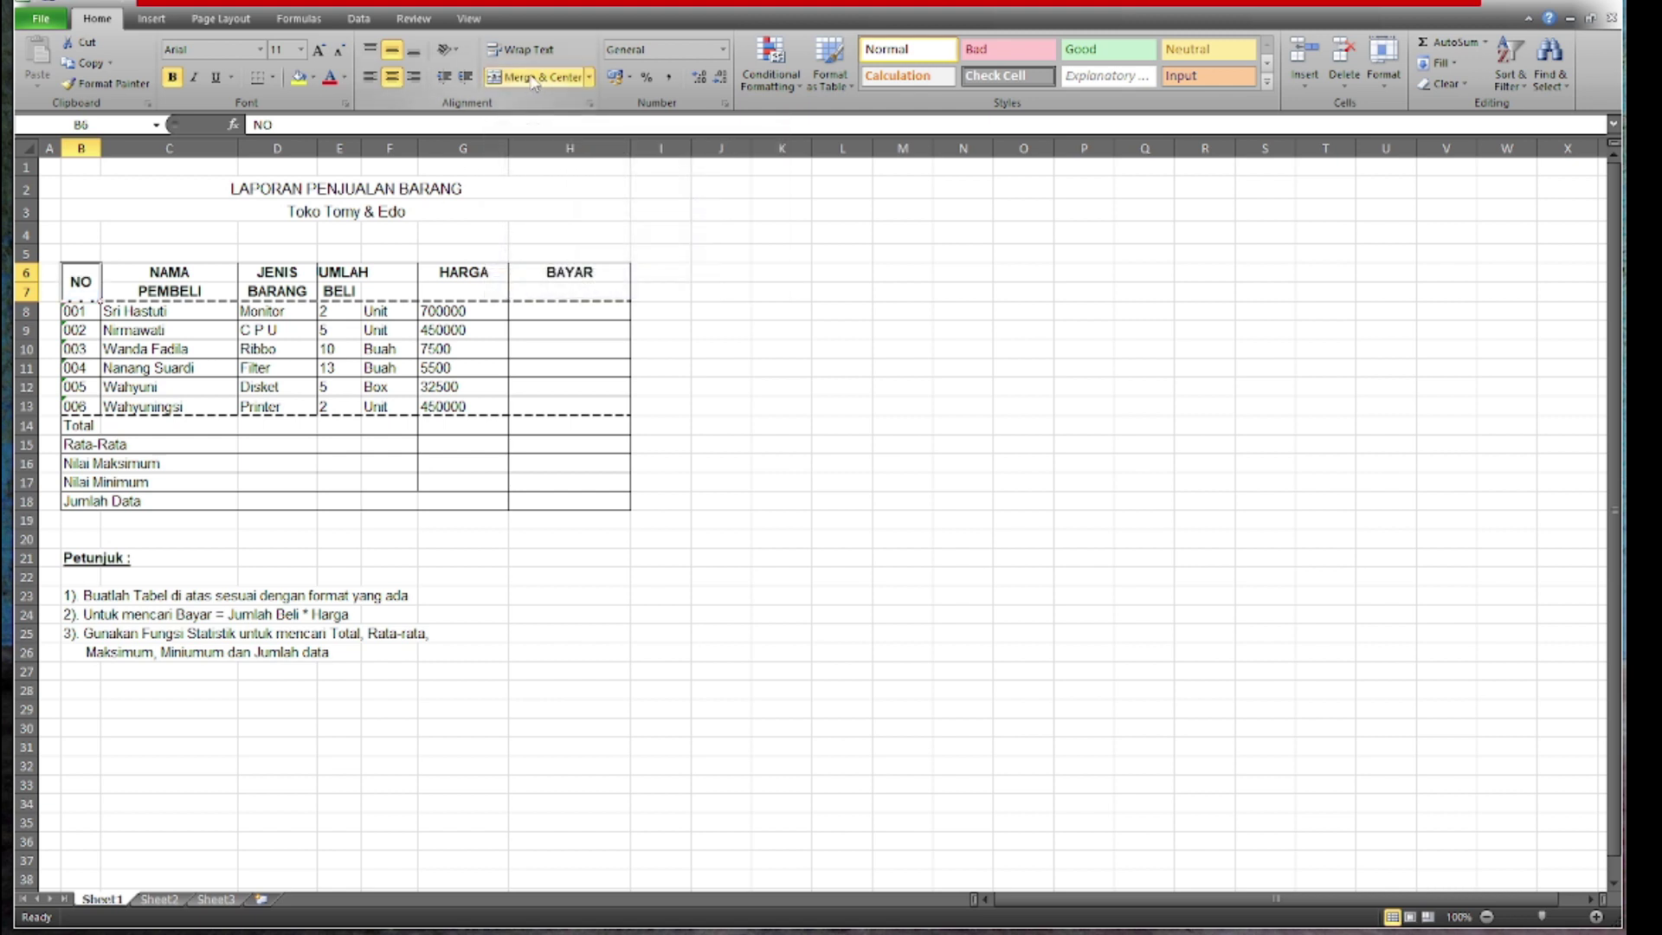
{"action": "left_click", "coordinate": [370, 51]}
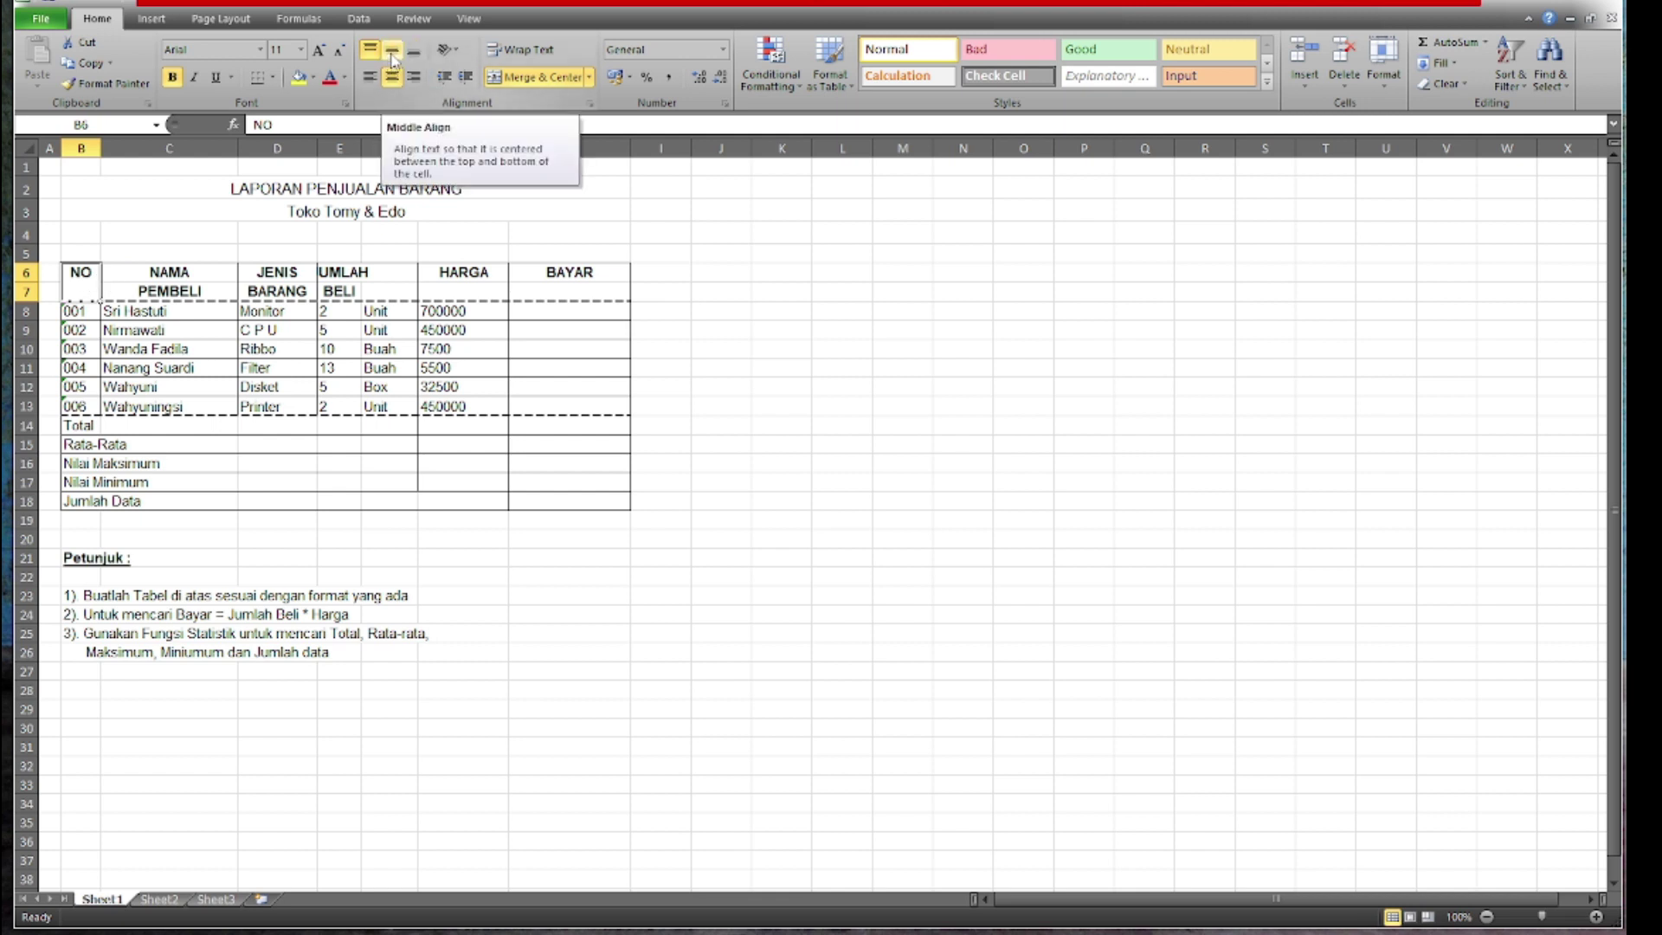
{"action": "left_click", "coordinate": [392, 52]}
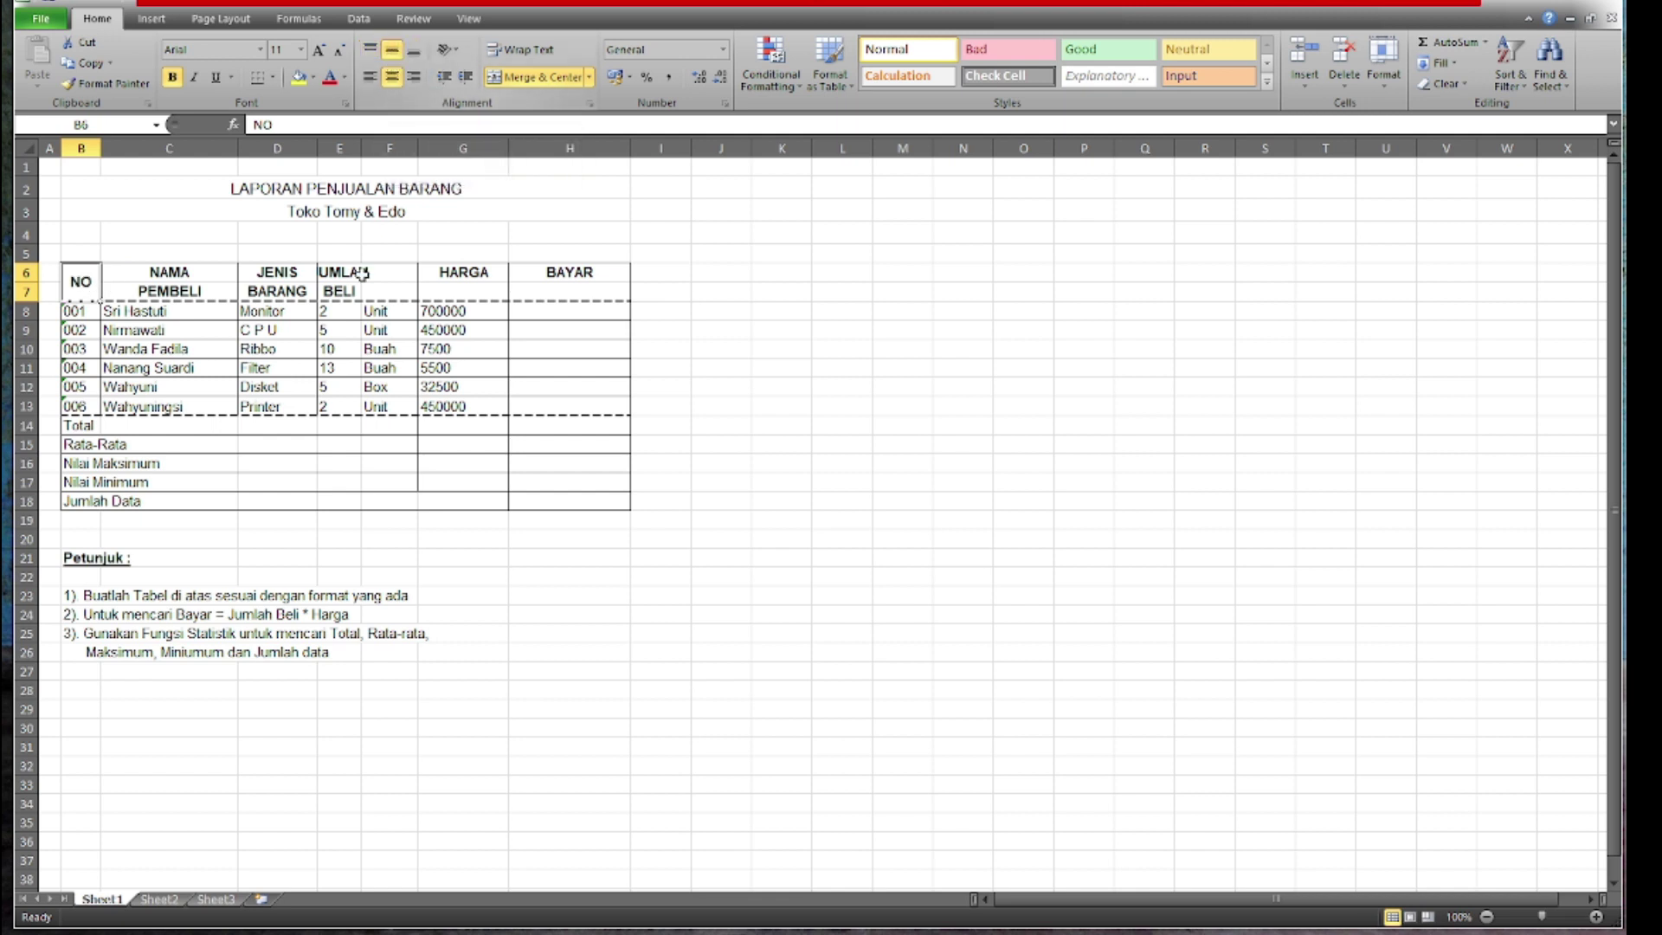
- Merge and center HARGA over G6:G7 and BAYAR over H6:H7
{"action": "left_click_drag", "start_coordinate": [466, 276], "coordinate": [471, 288]}
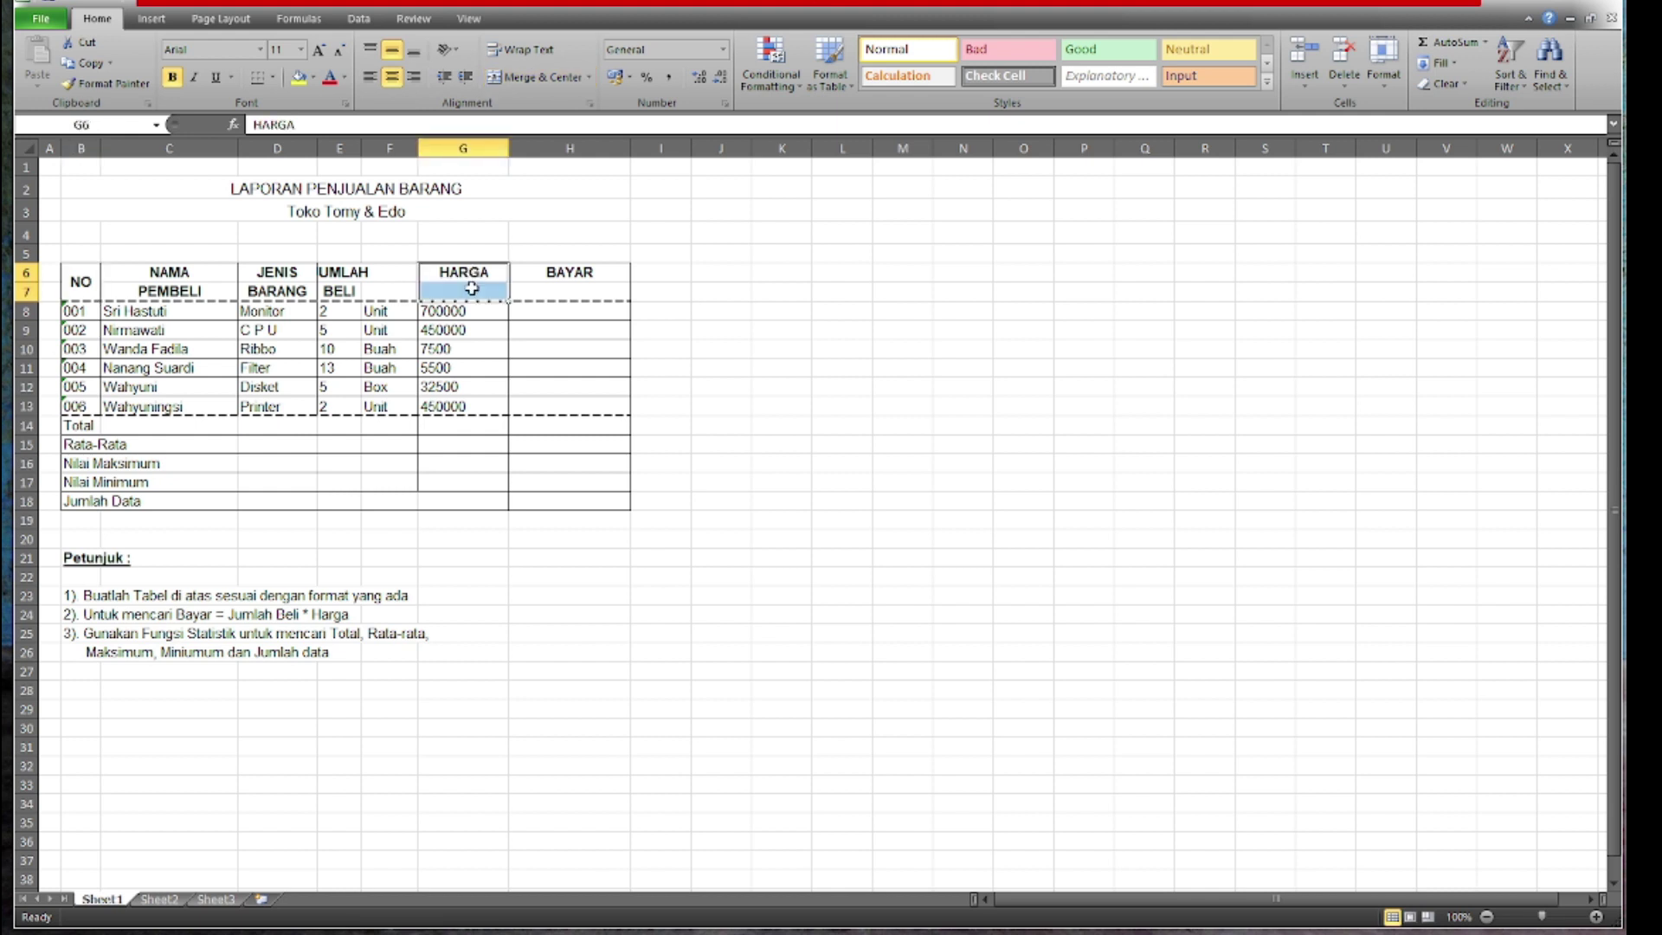
{"action": "left_click", "coordinate": [536, 78]}
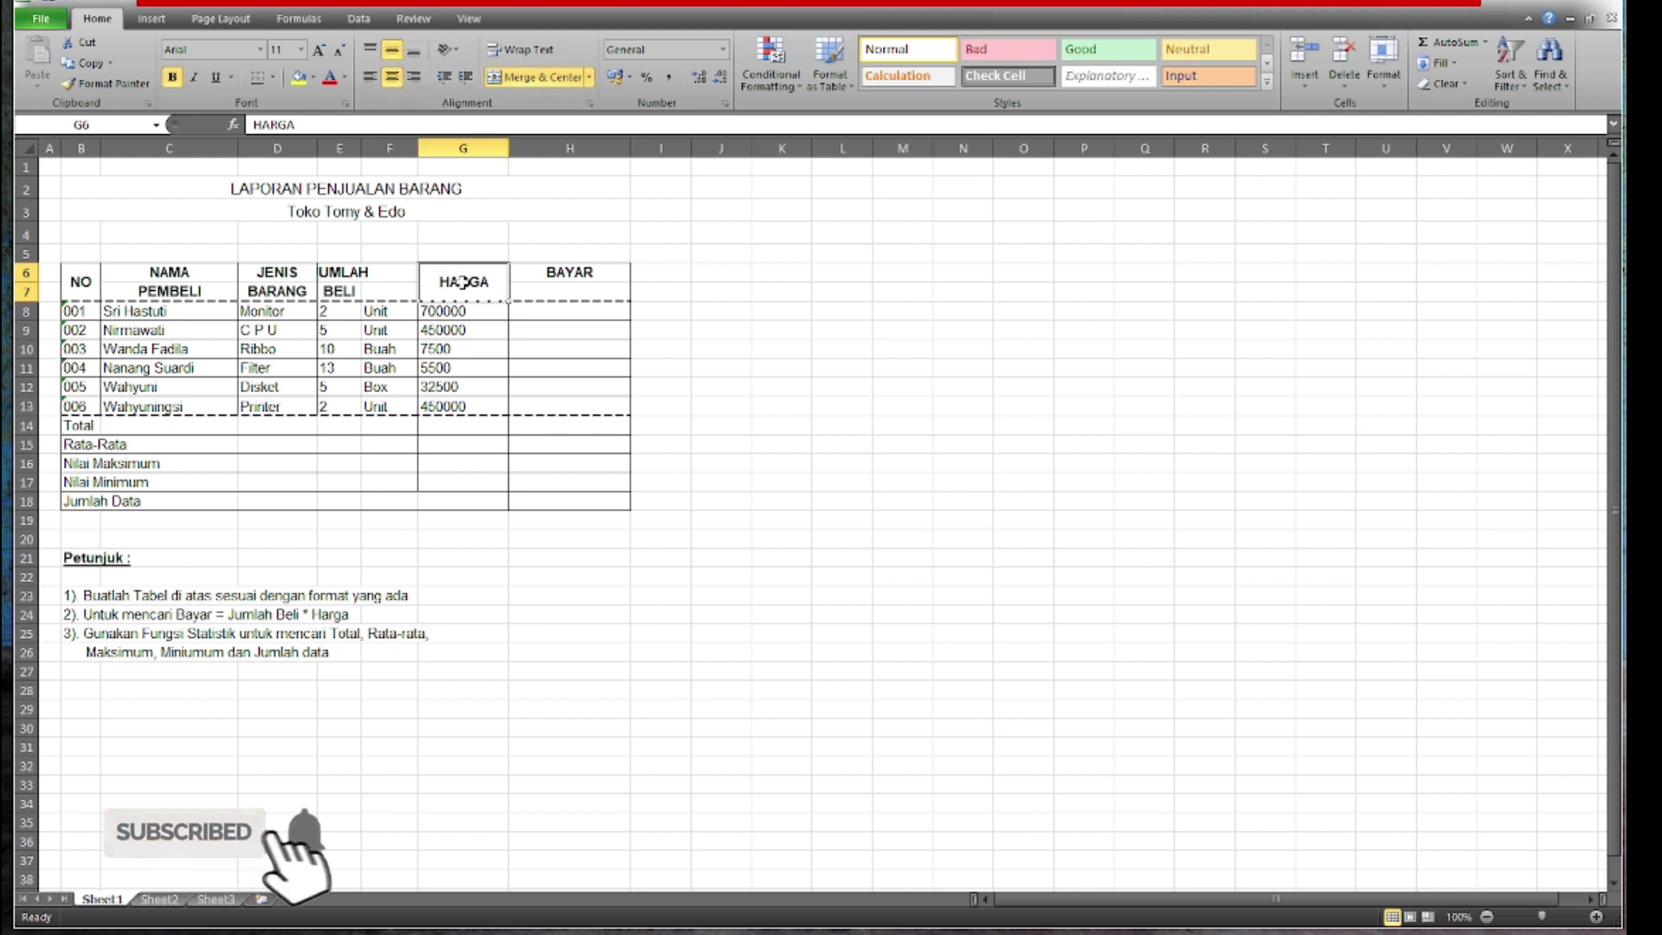
{"action": "left_click_drag", "start_coordinate": [581, 276], "coordinate": [566, 293]}
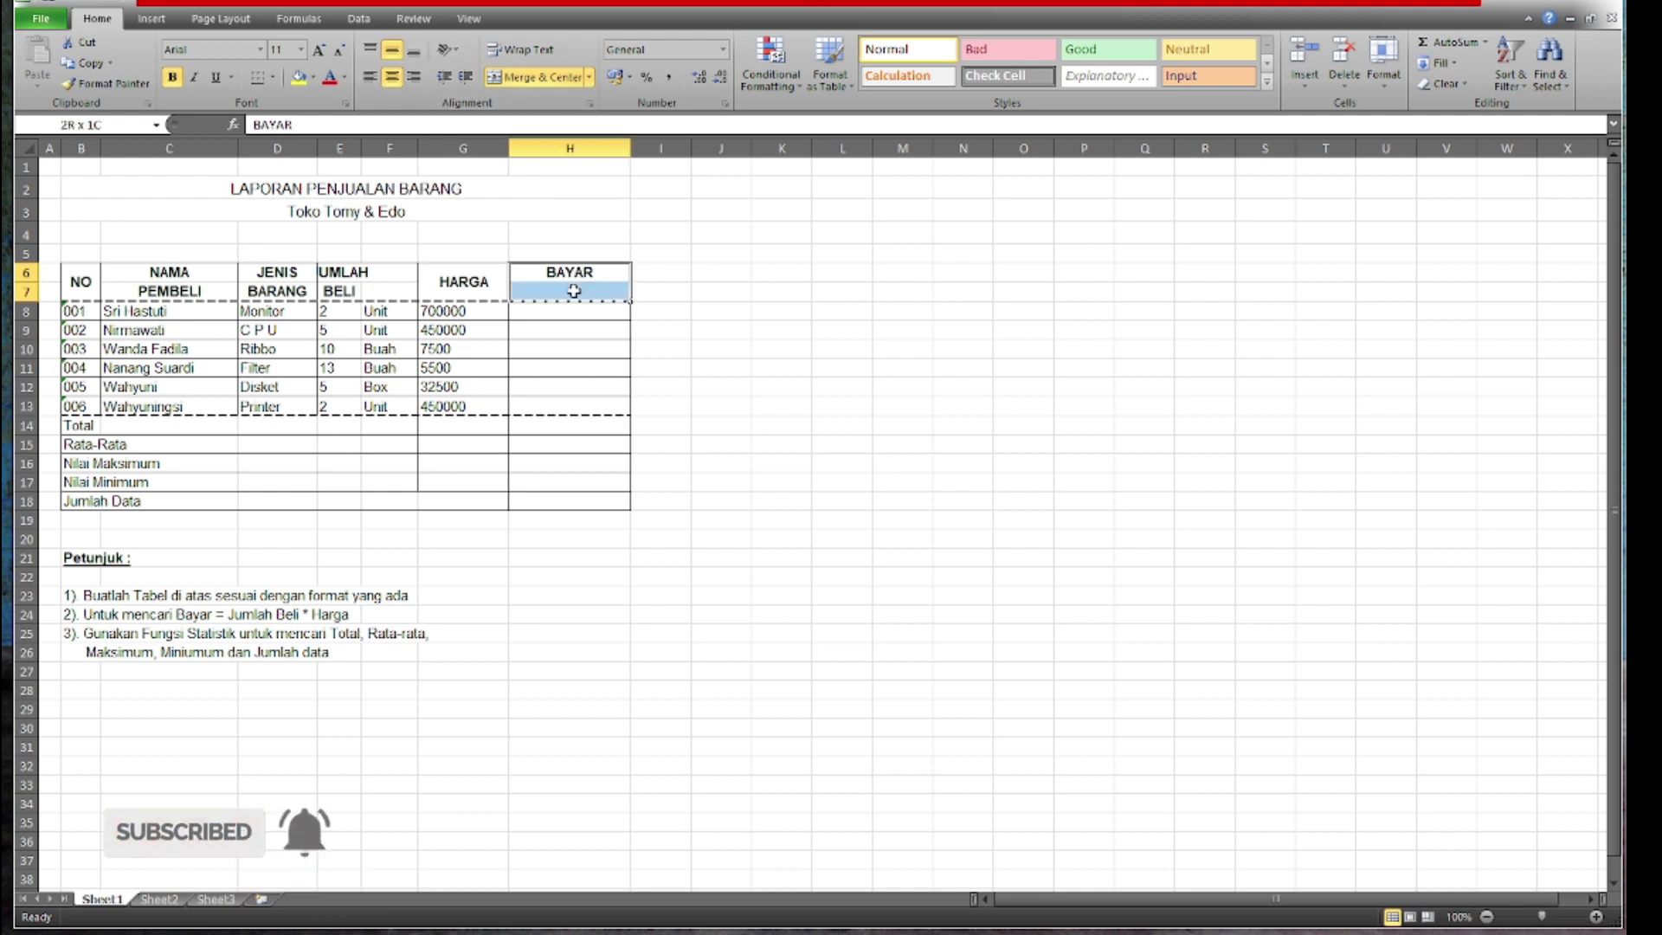
{"action": "left_click", "coordinate": [525, 79]}
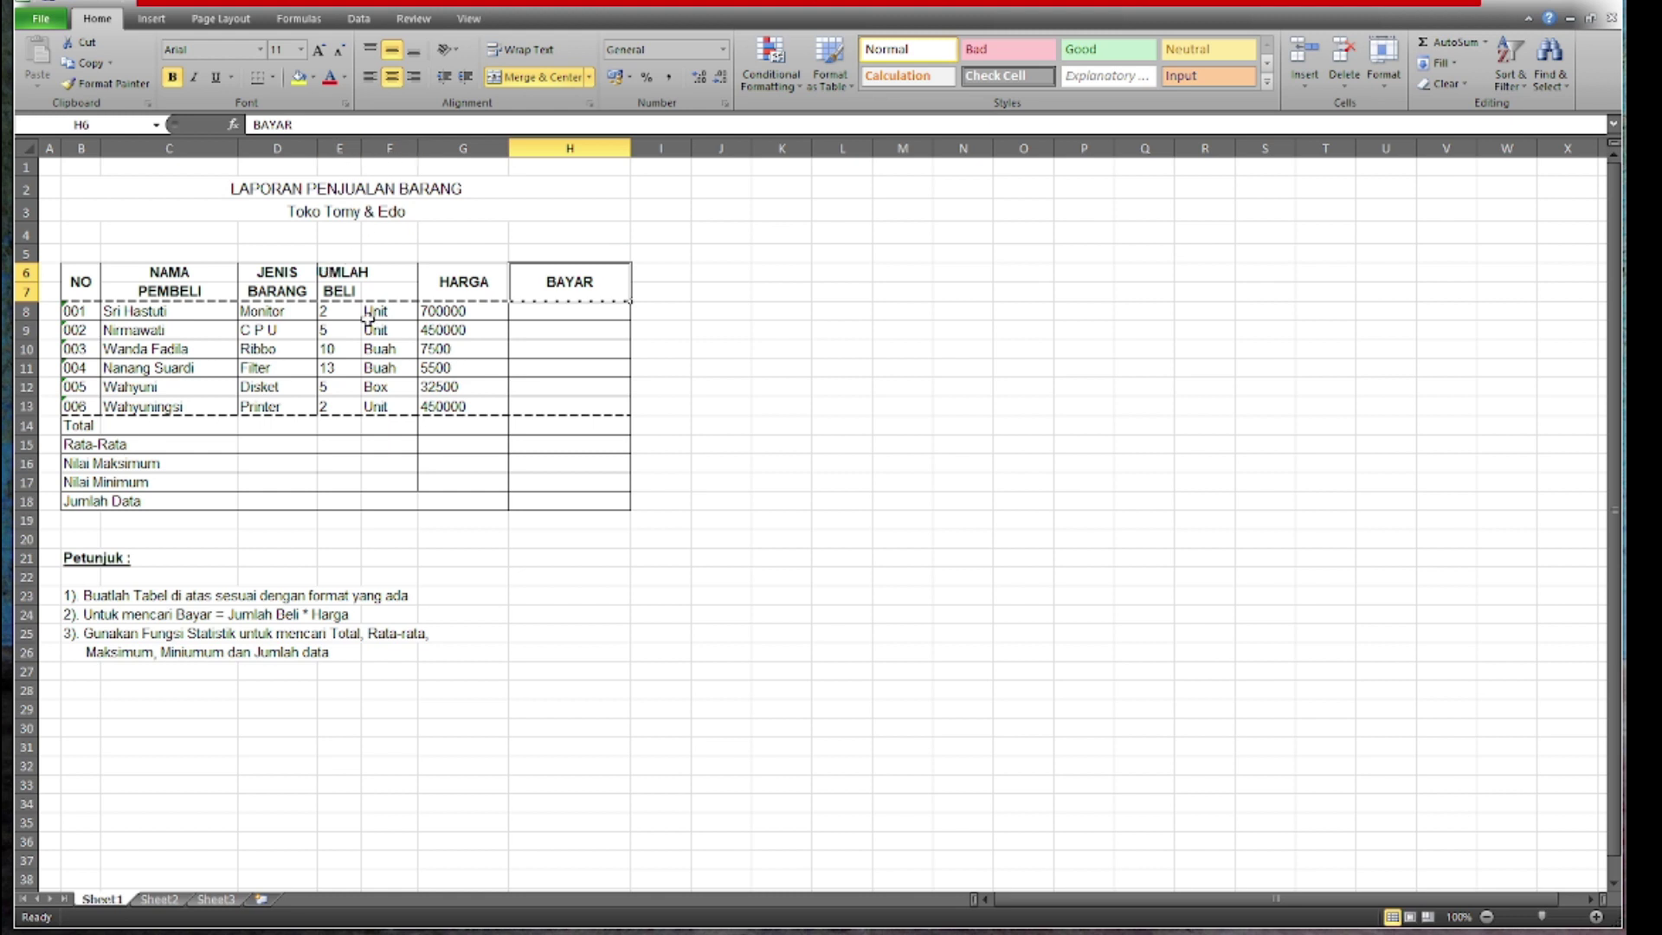
- Merge and center JUMLAH across E6:F6 and BELI across E7:F7
{"action": "left_click_drag", "start_coordinate": [336, 273], "coordinate": [389, 274]}
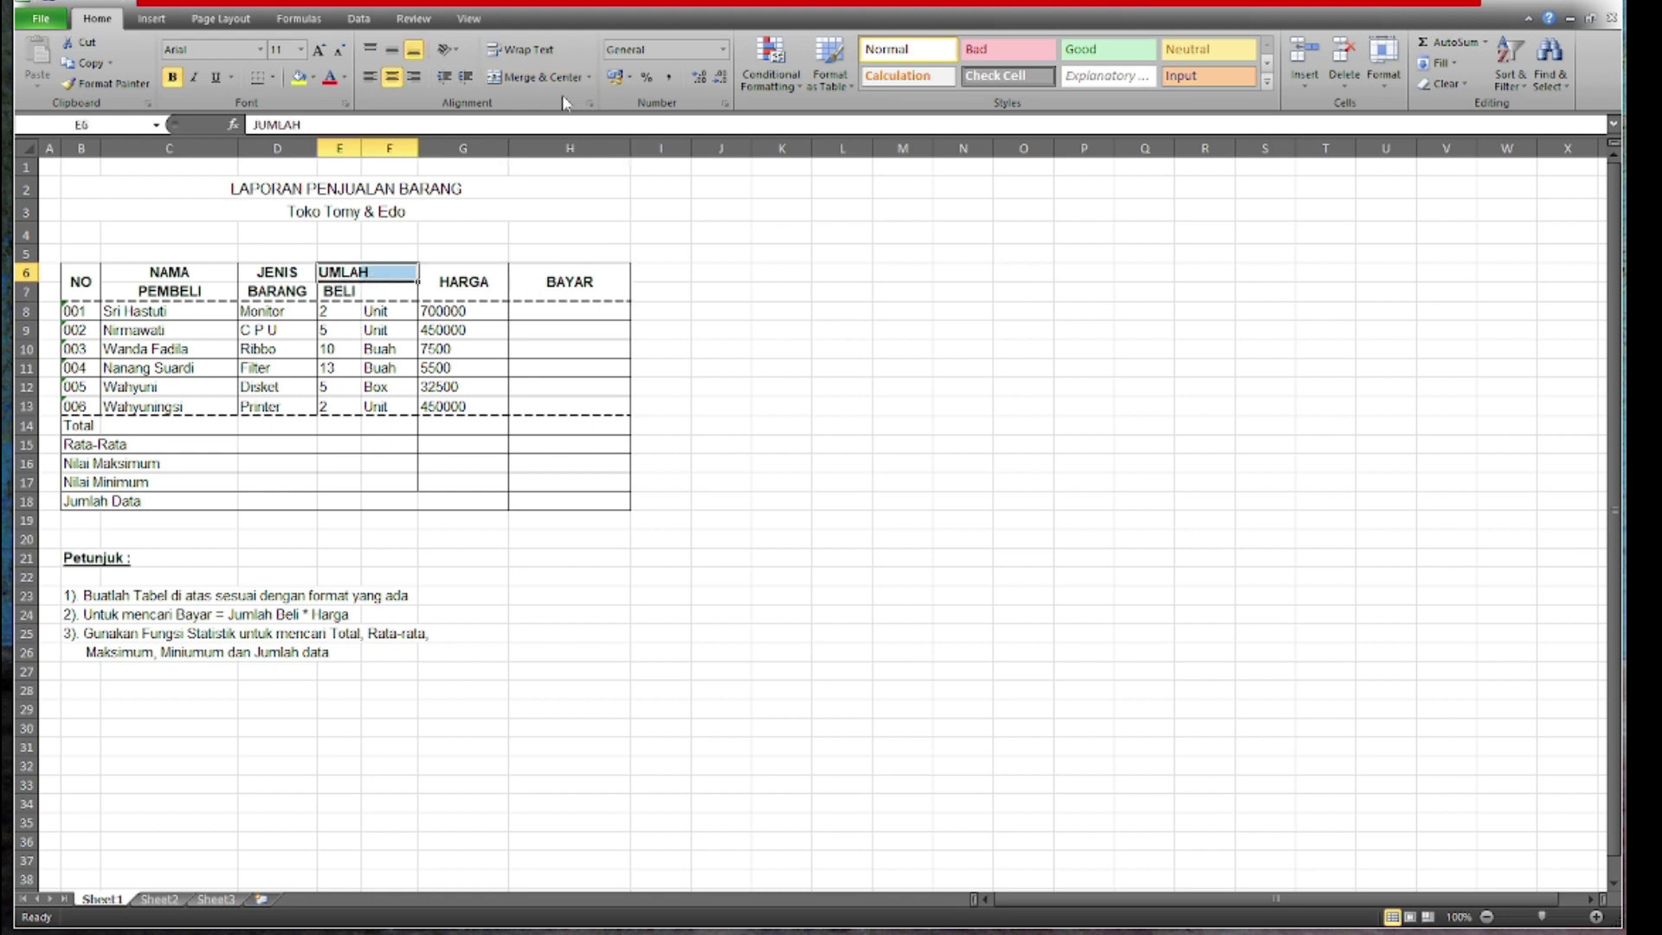
{"action": "left_click", "coordinate": [525, 82]}
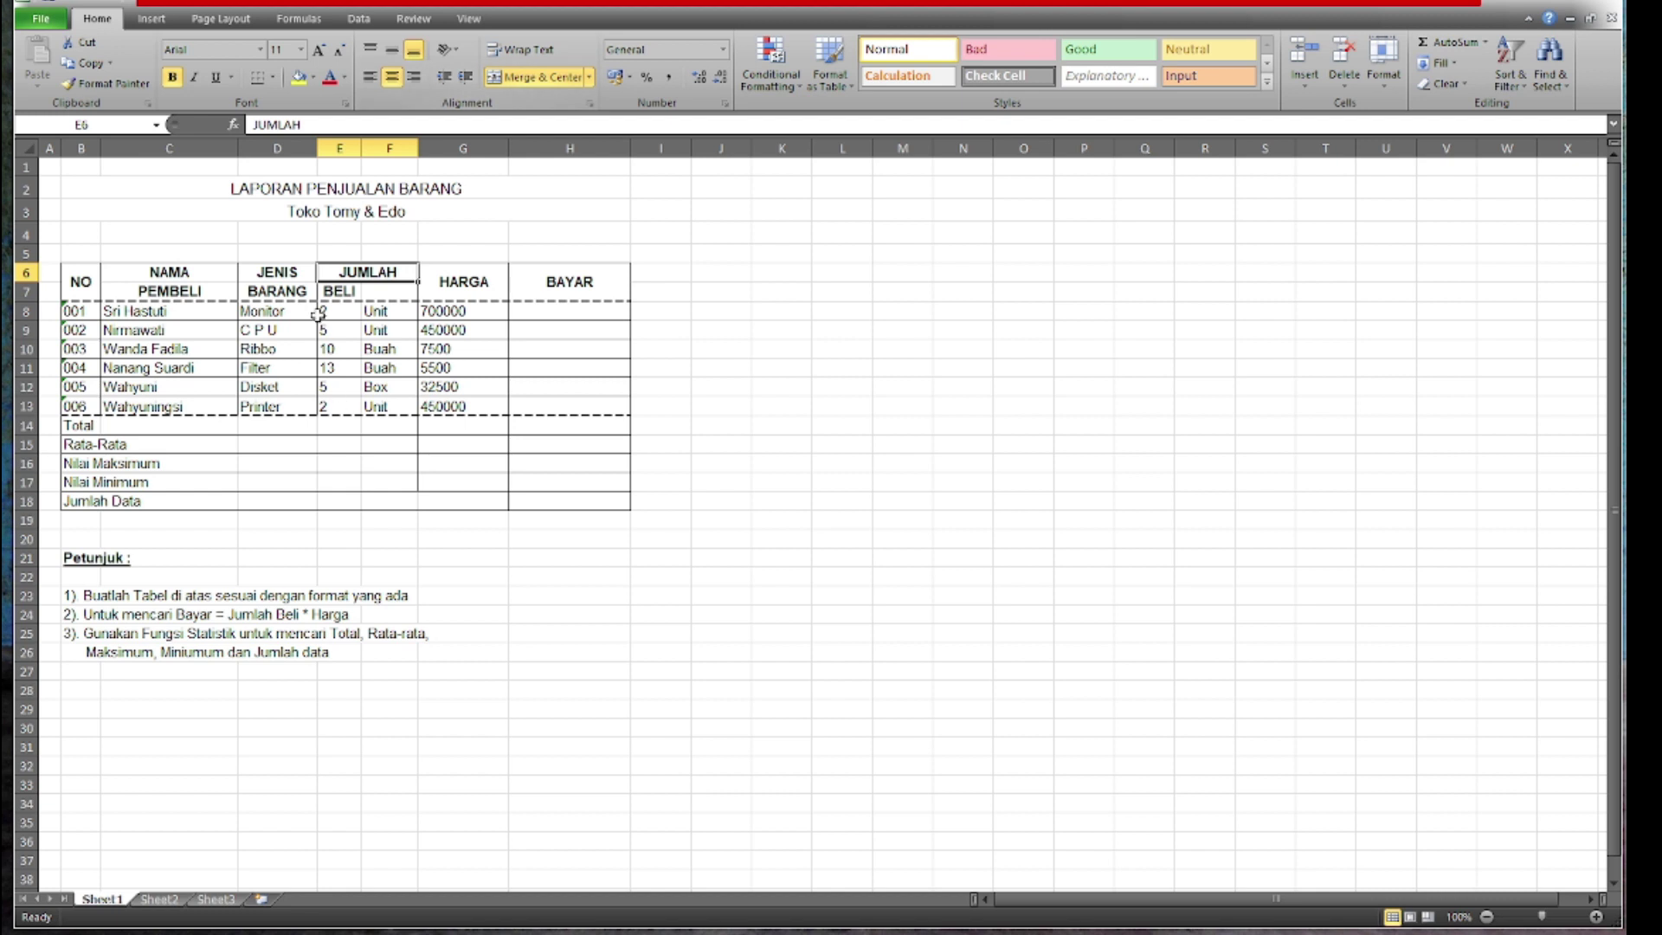
{"action": "left_click_drag", "start_coordinate": [329, 293], "coordinate": [401, 285]}
{"action": "left_click", "coordinate": [540, 79]}
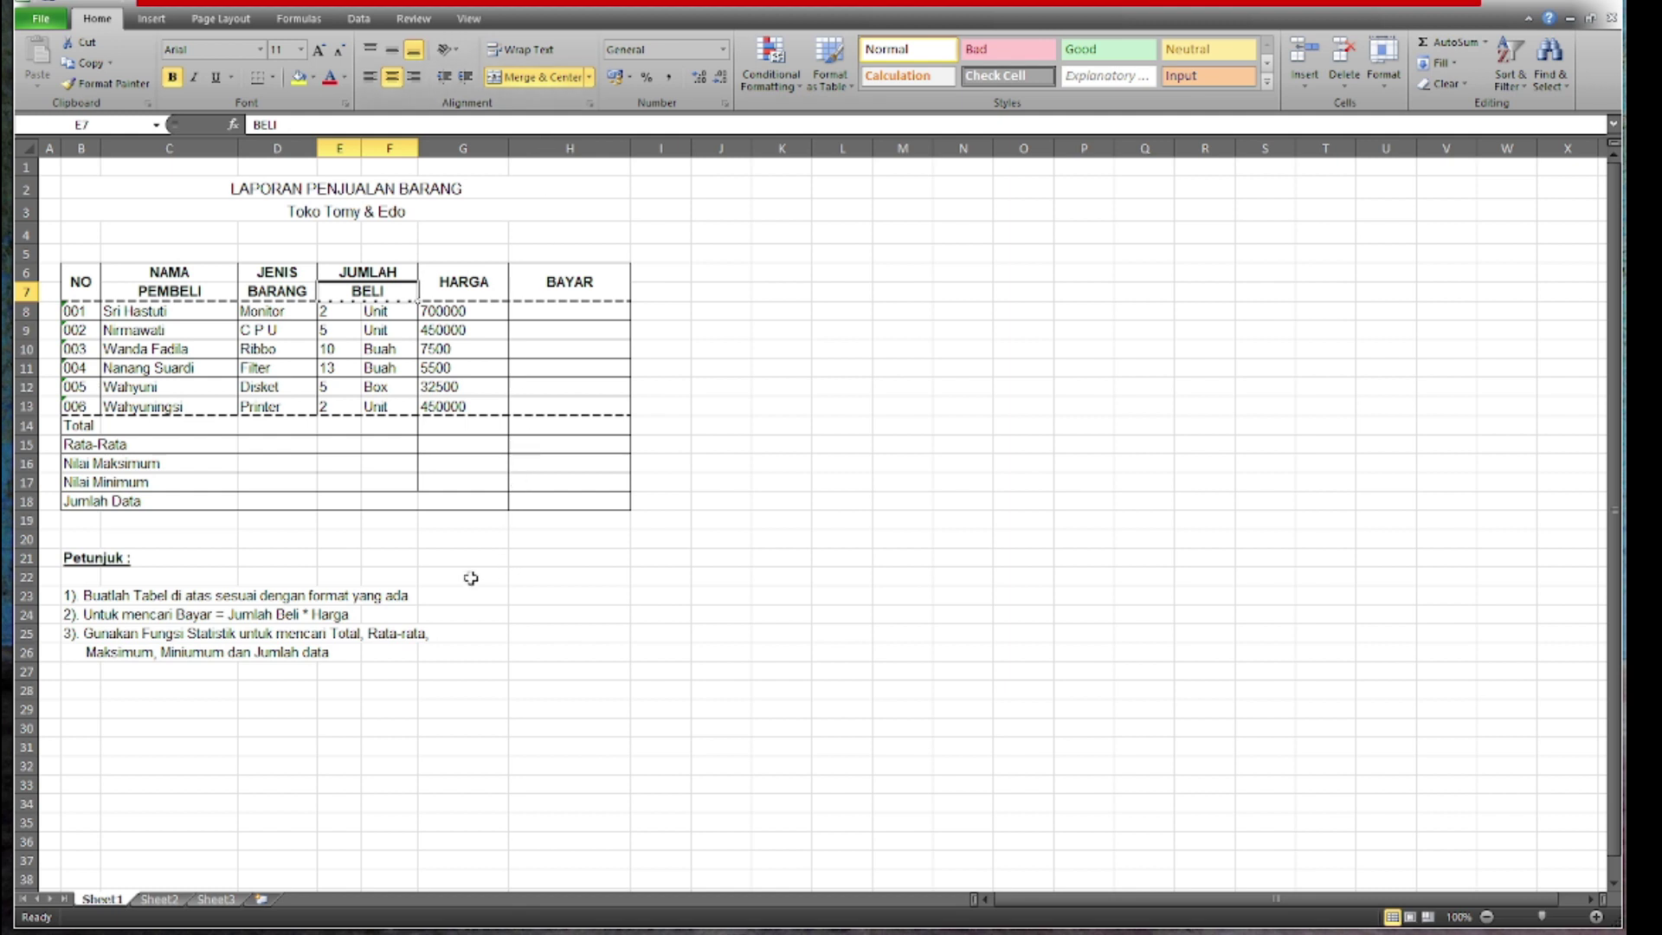
{"action": "left_click", "coordinate": [466, 576]}
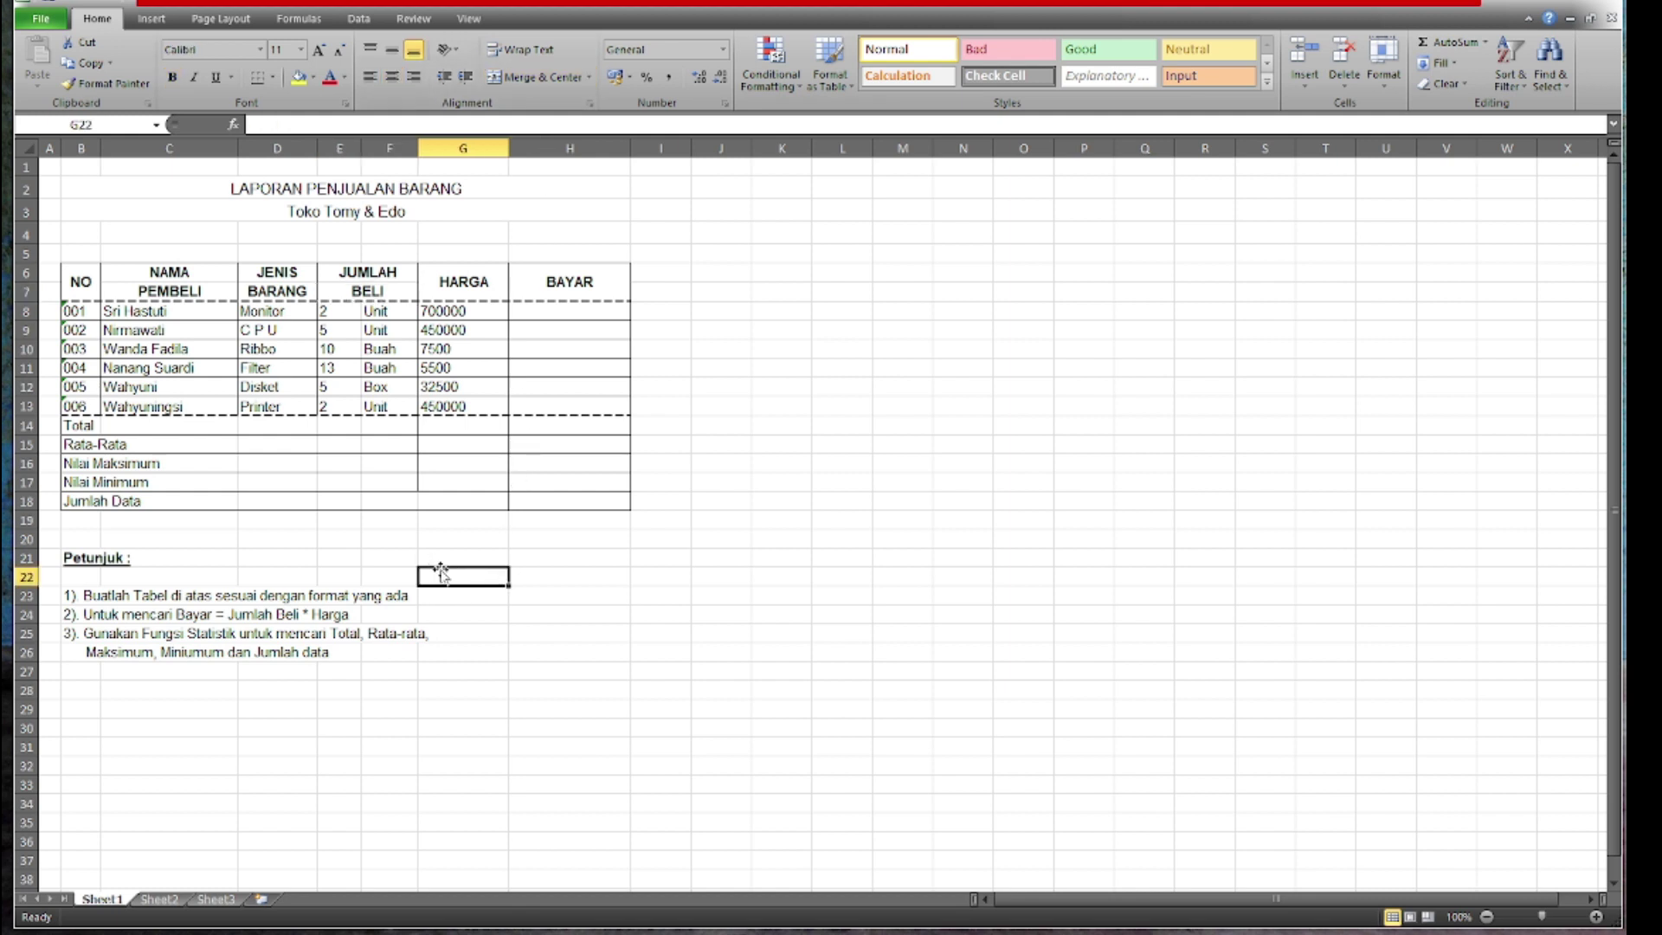
- Format the HARGA prices G8:G13 as Accounting with the Rp symbol and no decimals
{"action": "left_click_drag", "start_coordinate": [452, 310], "coordinate": [448, 407]}
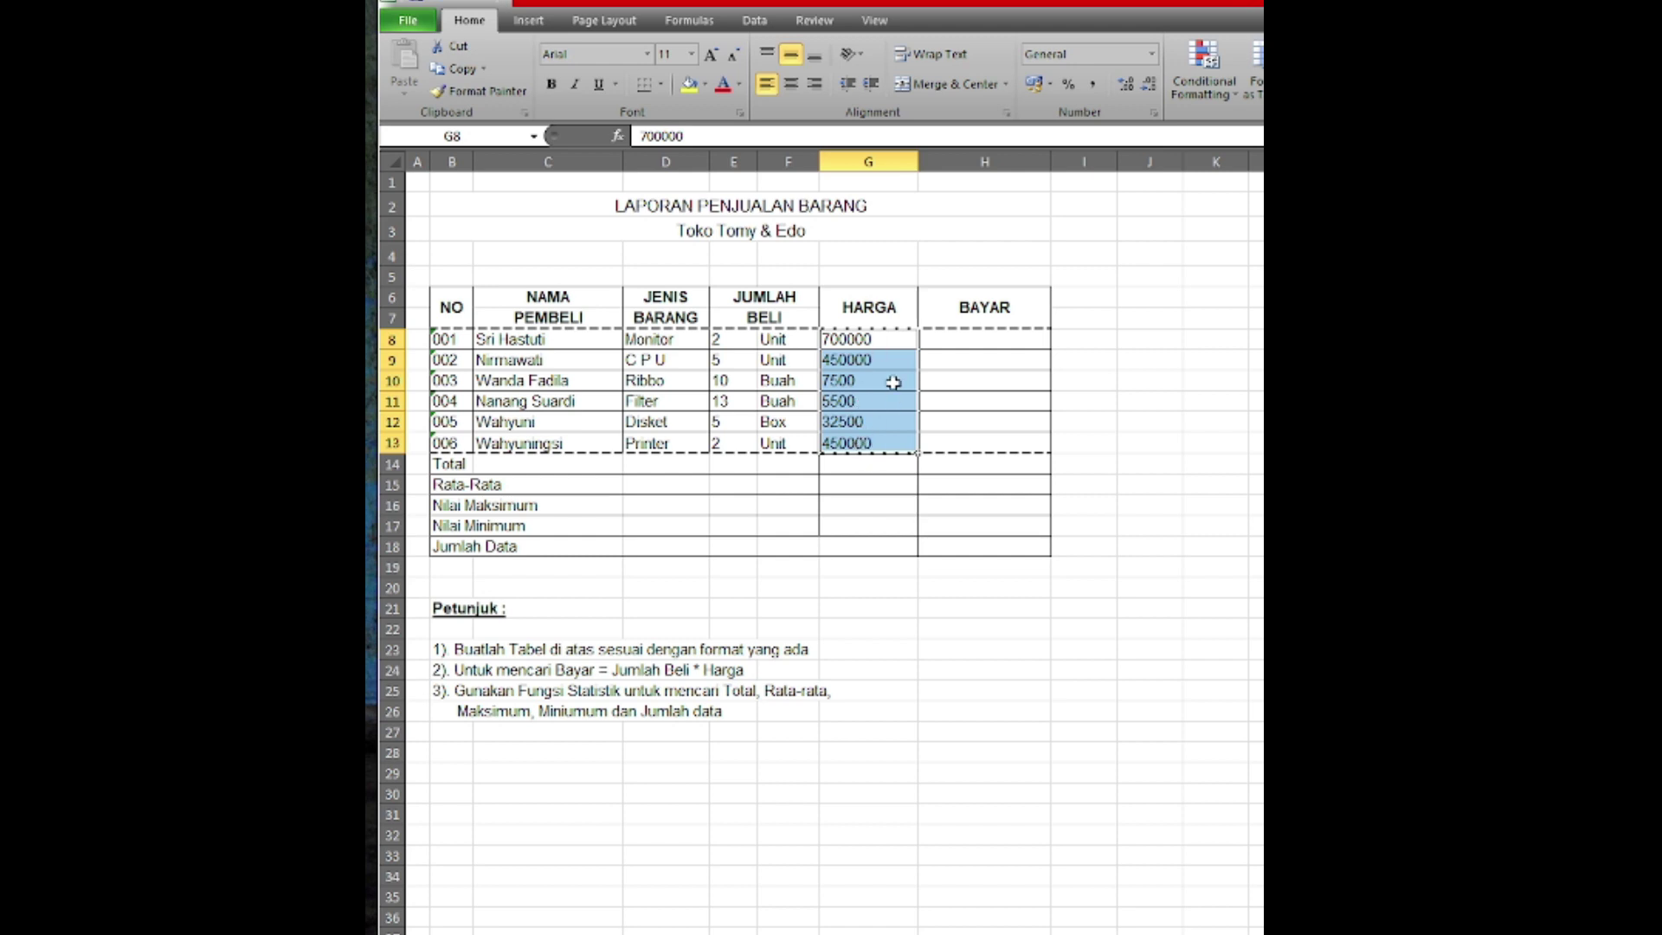
{"action": "right_click", "coordinate": [892, 382]}
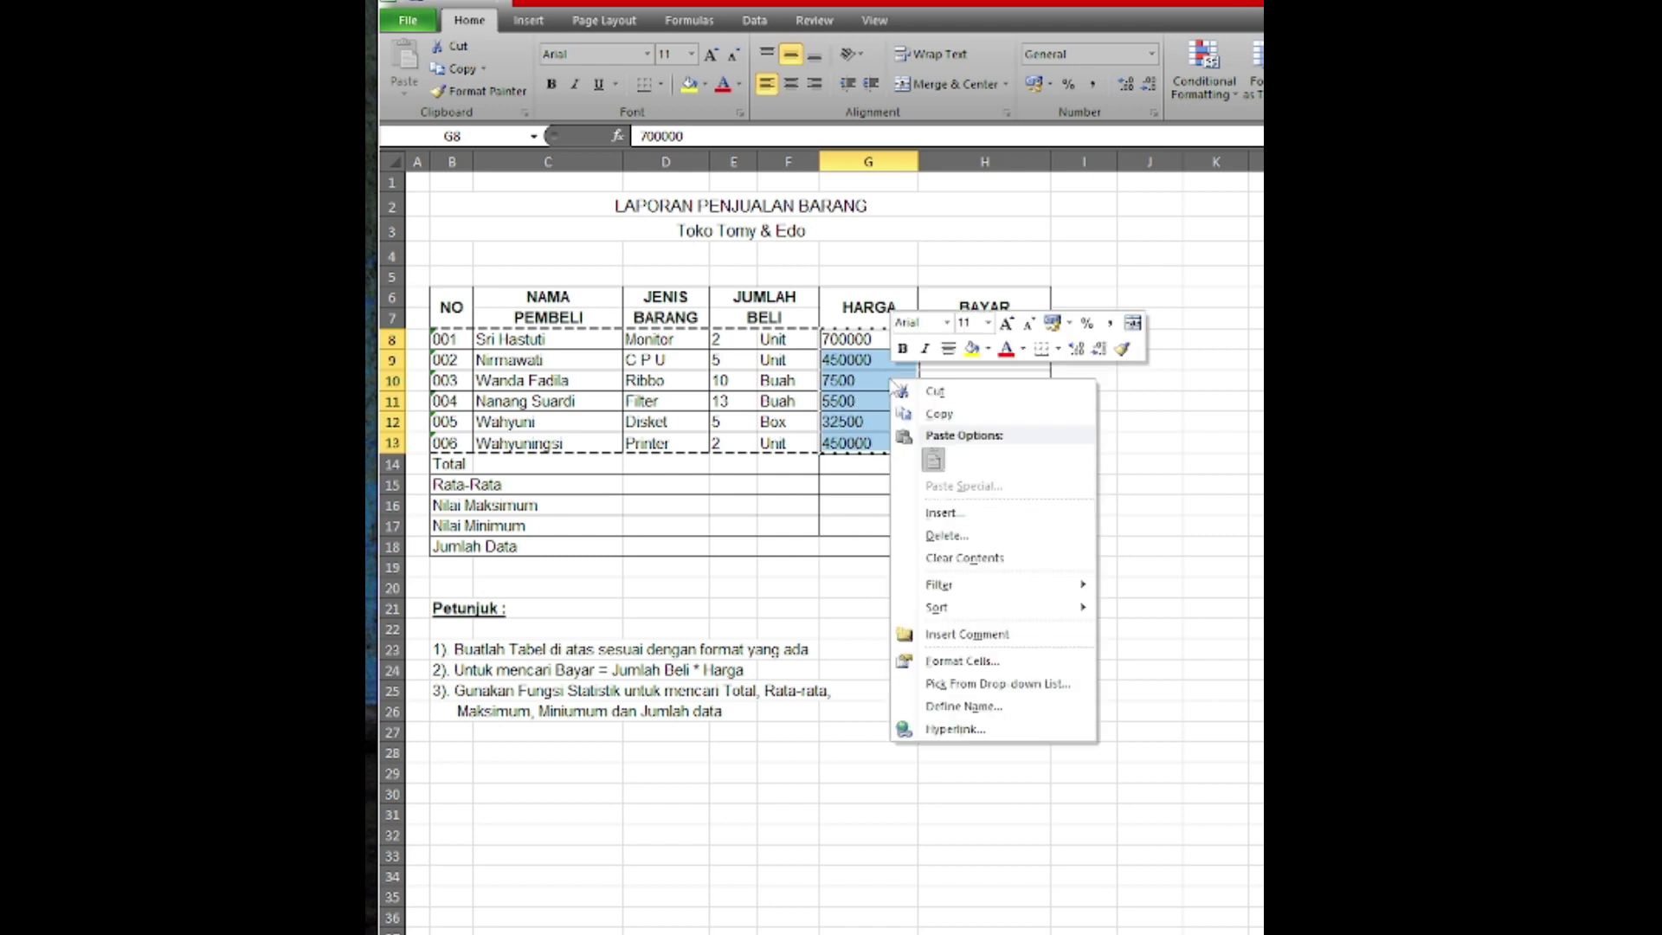
{"action": "left_click", "coordinate": [952, 662]}
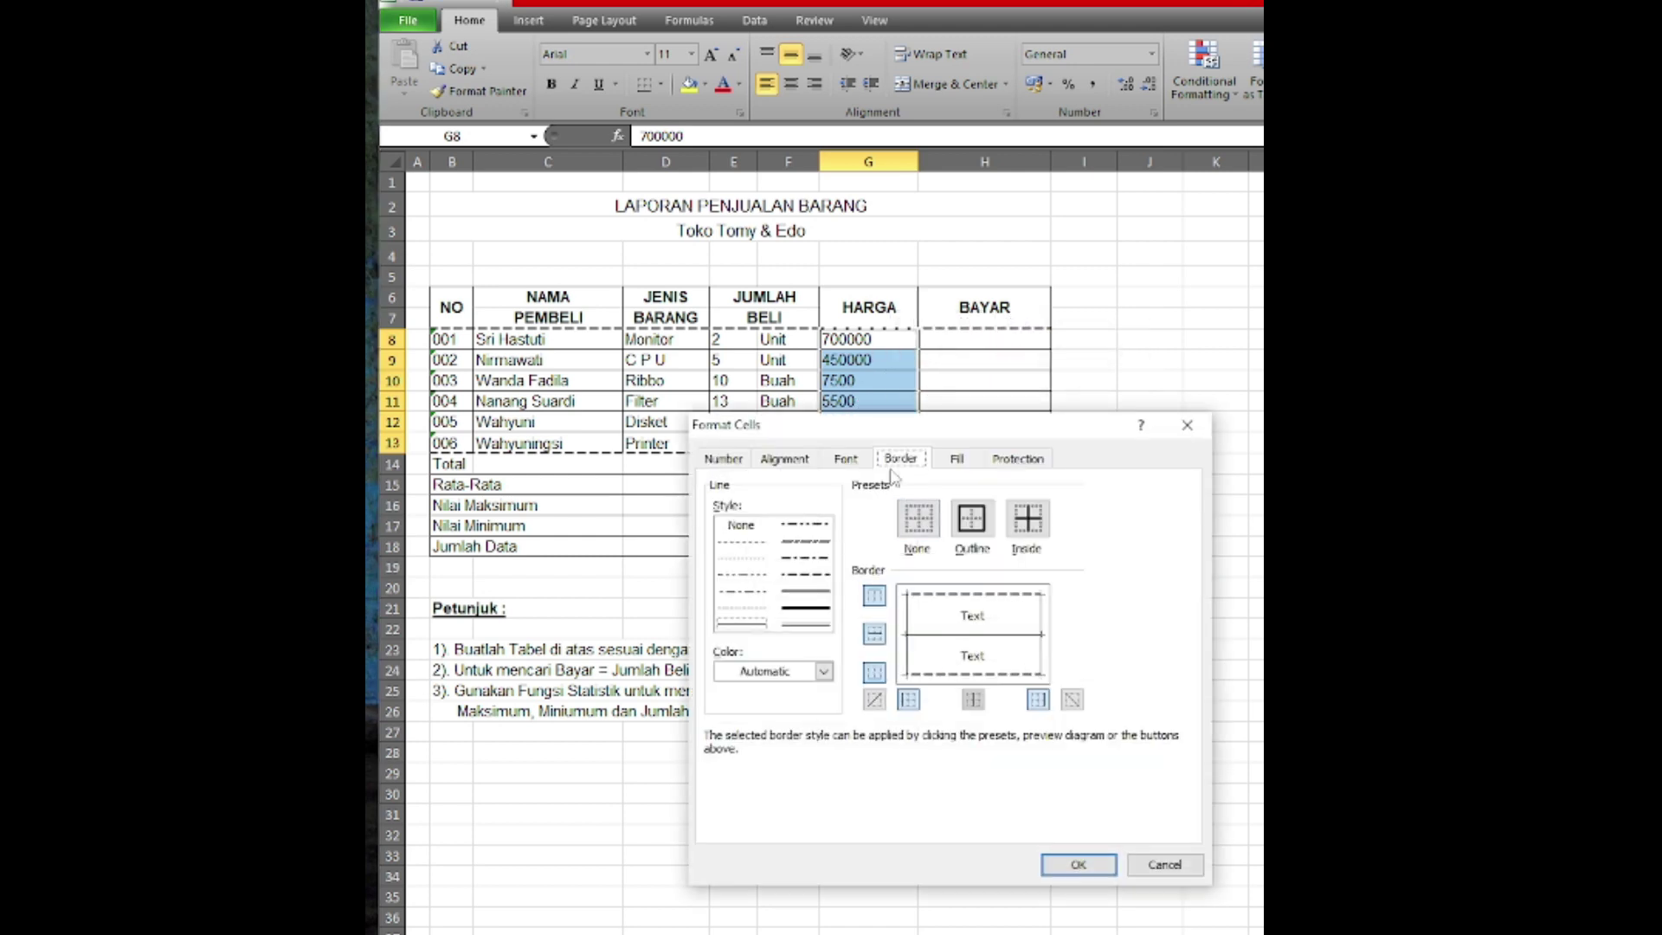
{"action": "left_click", "coordinate": [731, 467]}
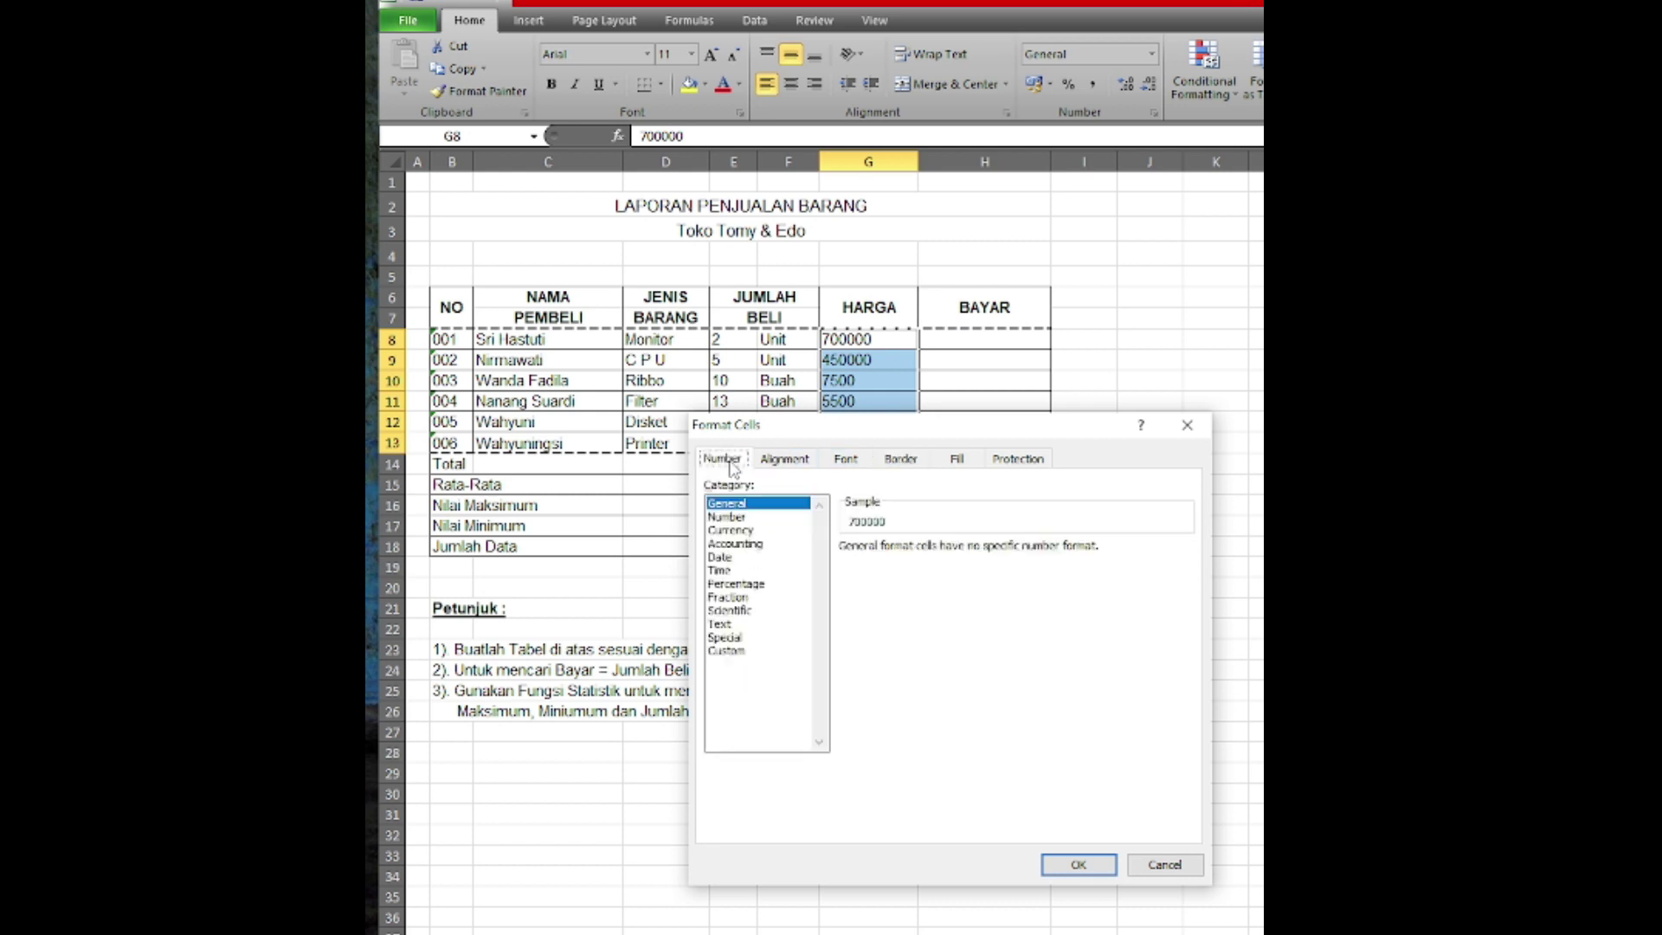
{"action": "left_click", "coordinate": [736, 543]}
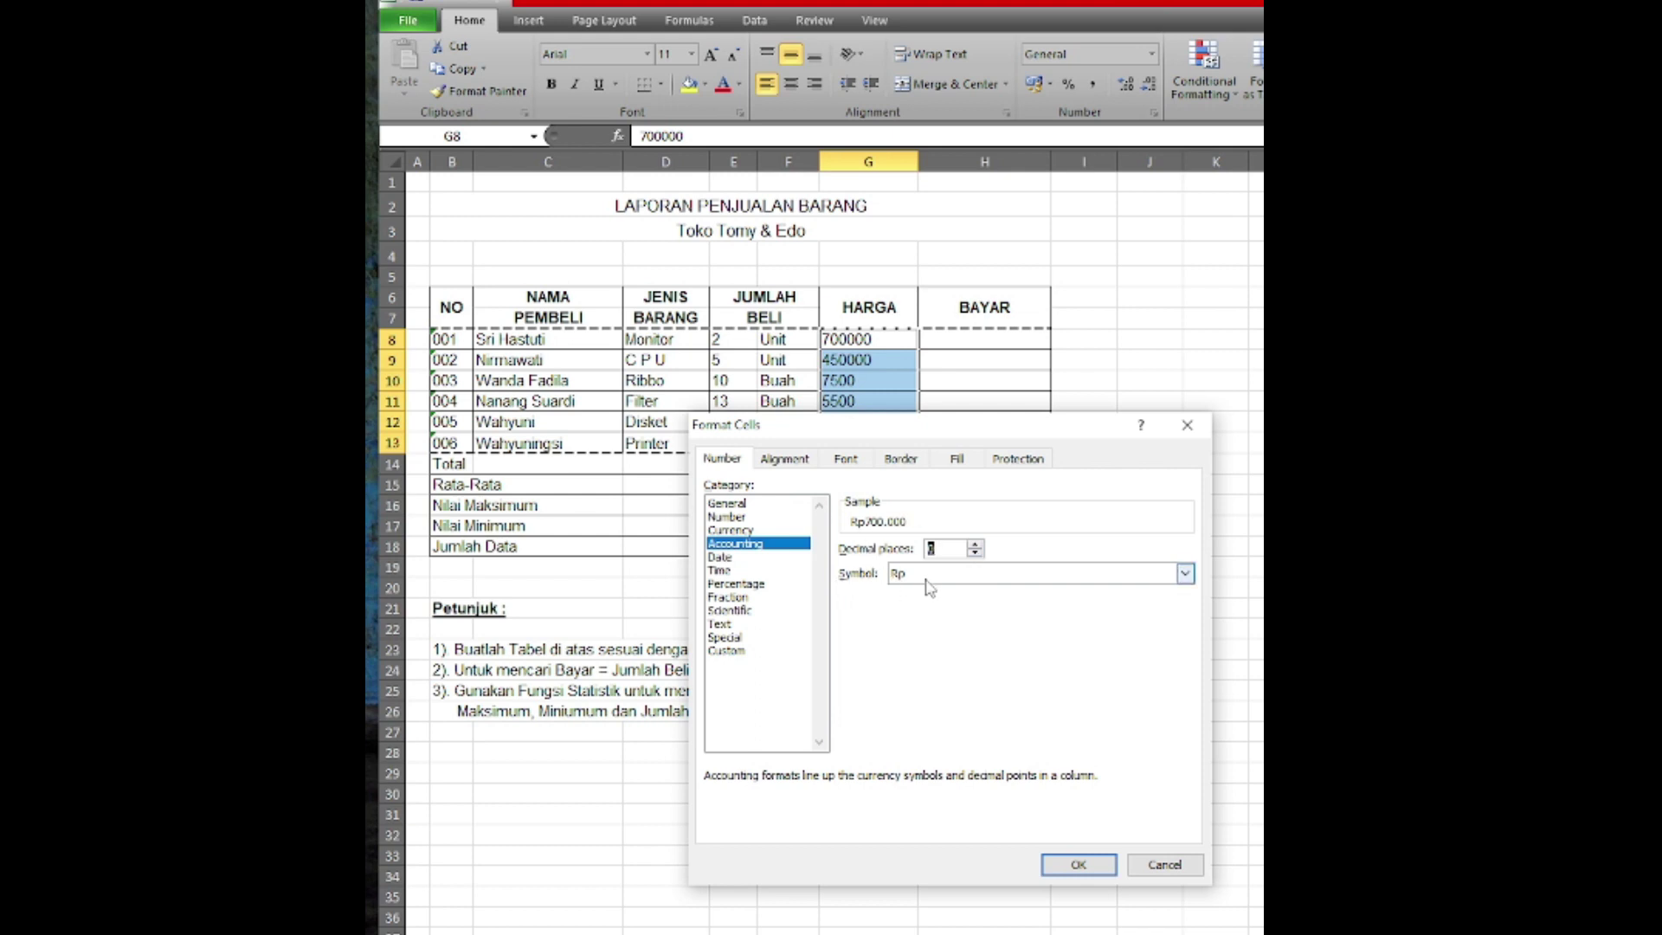
{"action": "left_click", "coordinate": [928, 578]}
{"action": "left_click", "coordinate": [919, 615]}
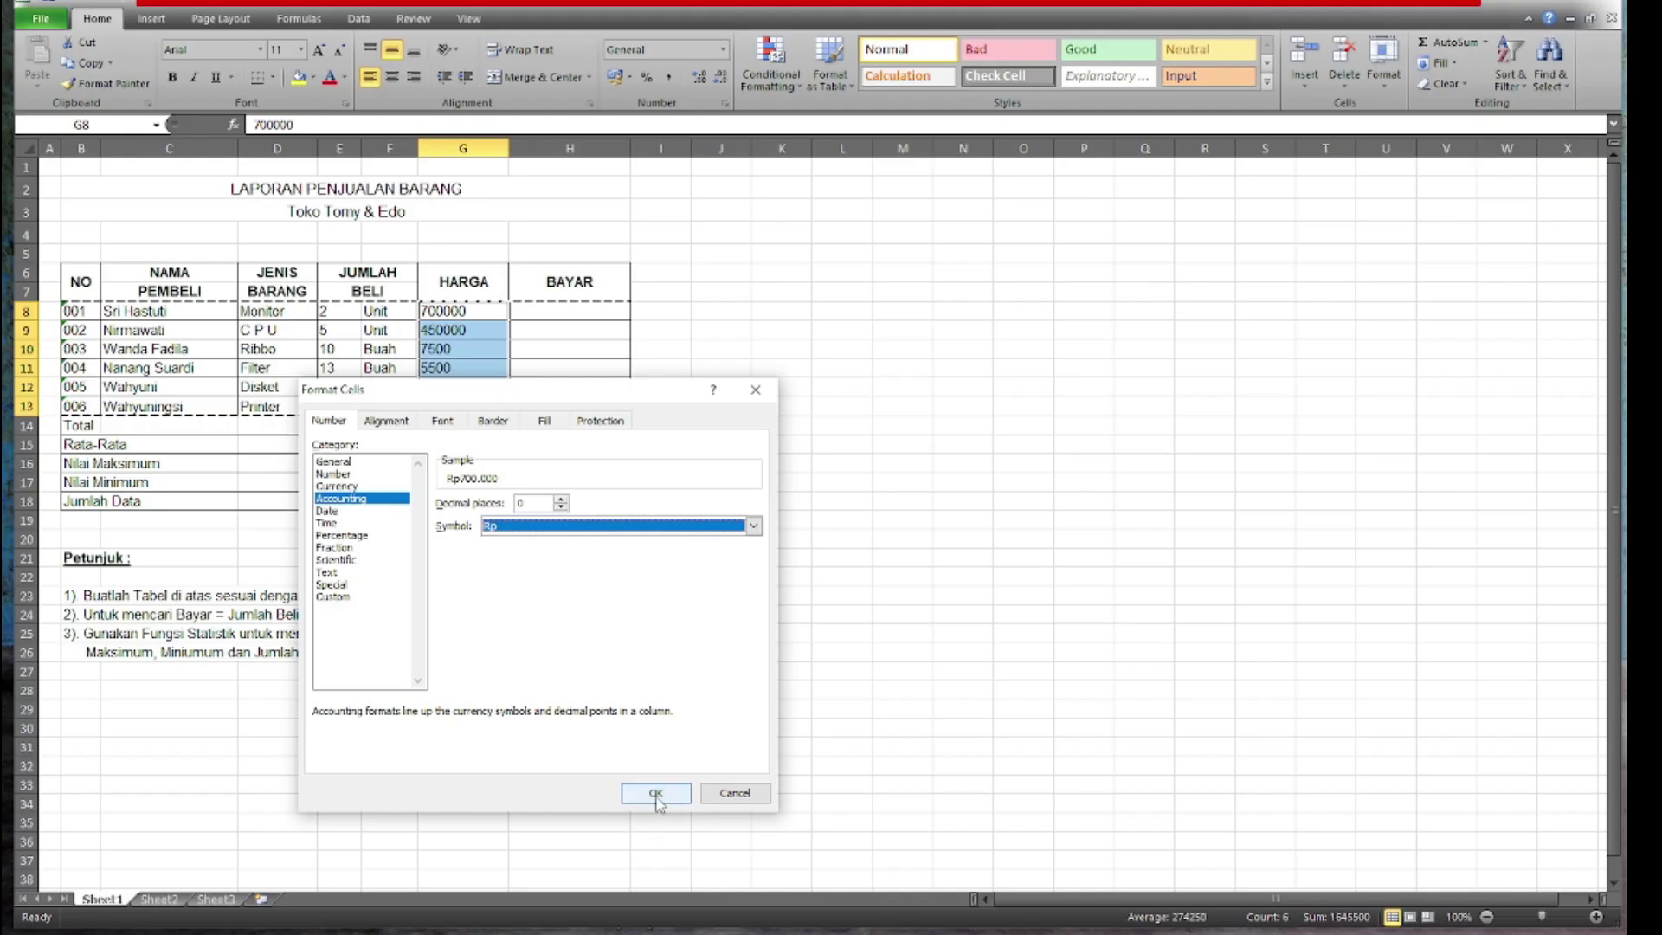
{"action": "left_click", "coordinate": [654, 793]}
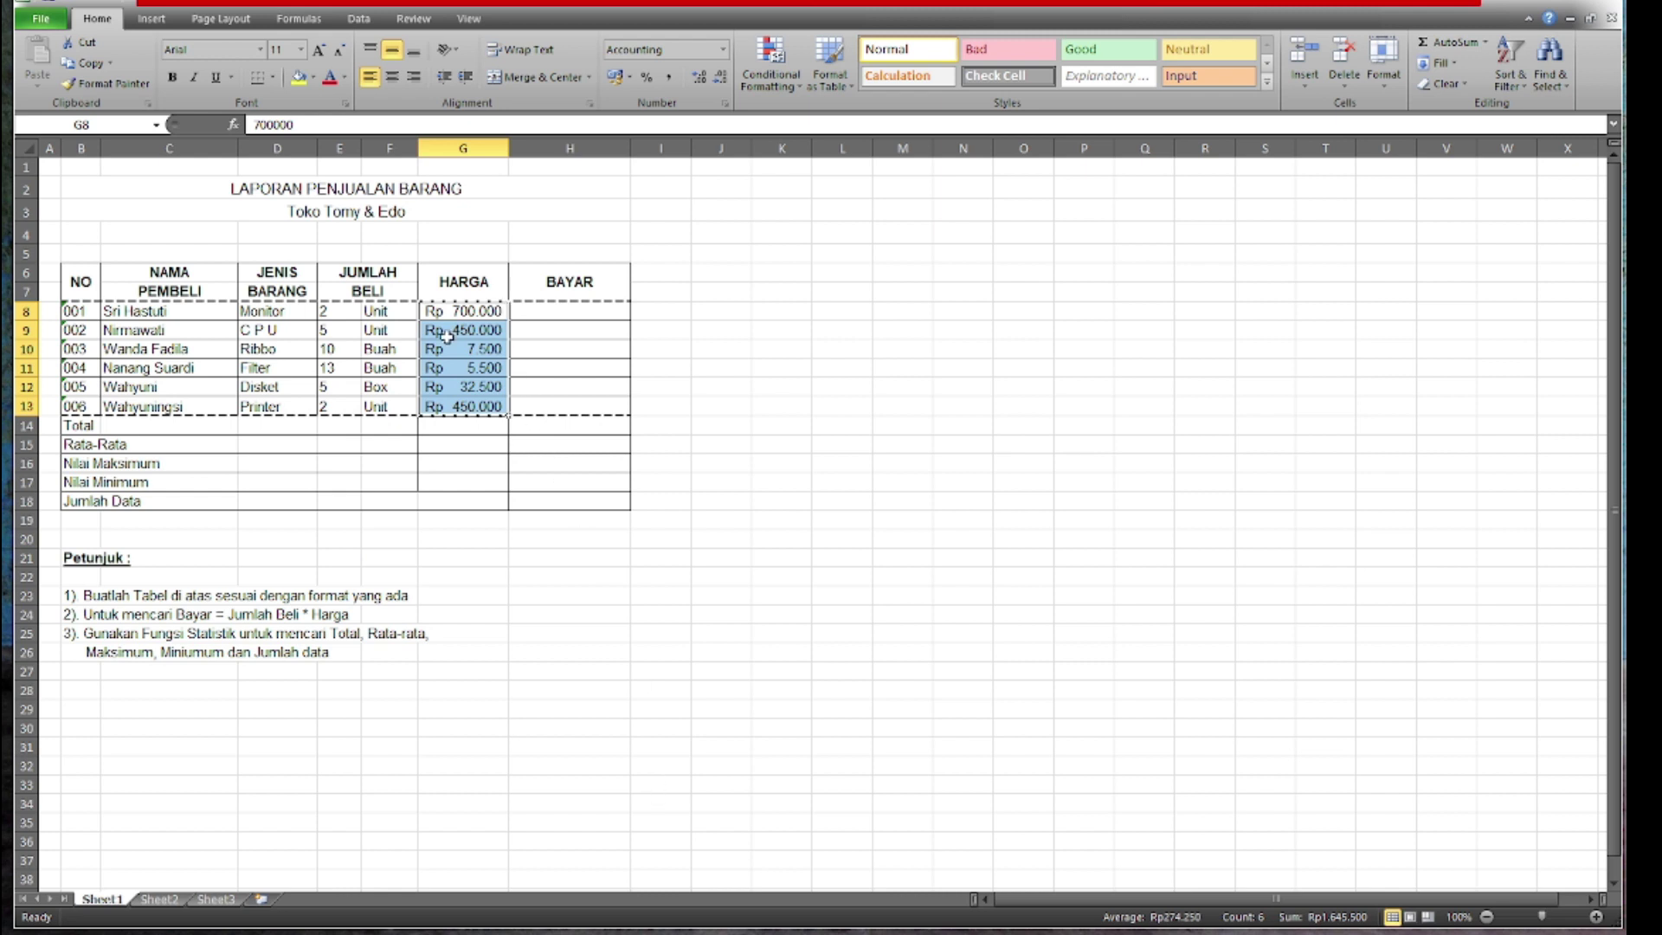
- Enter the payment formula =E8*G8 in H8
{"action": "left_click", "coordinate": [558, 426]}
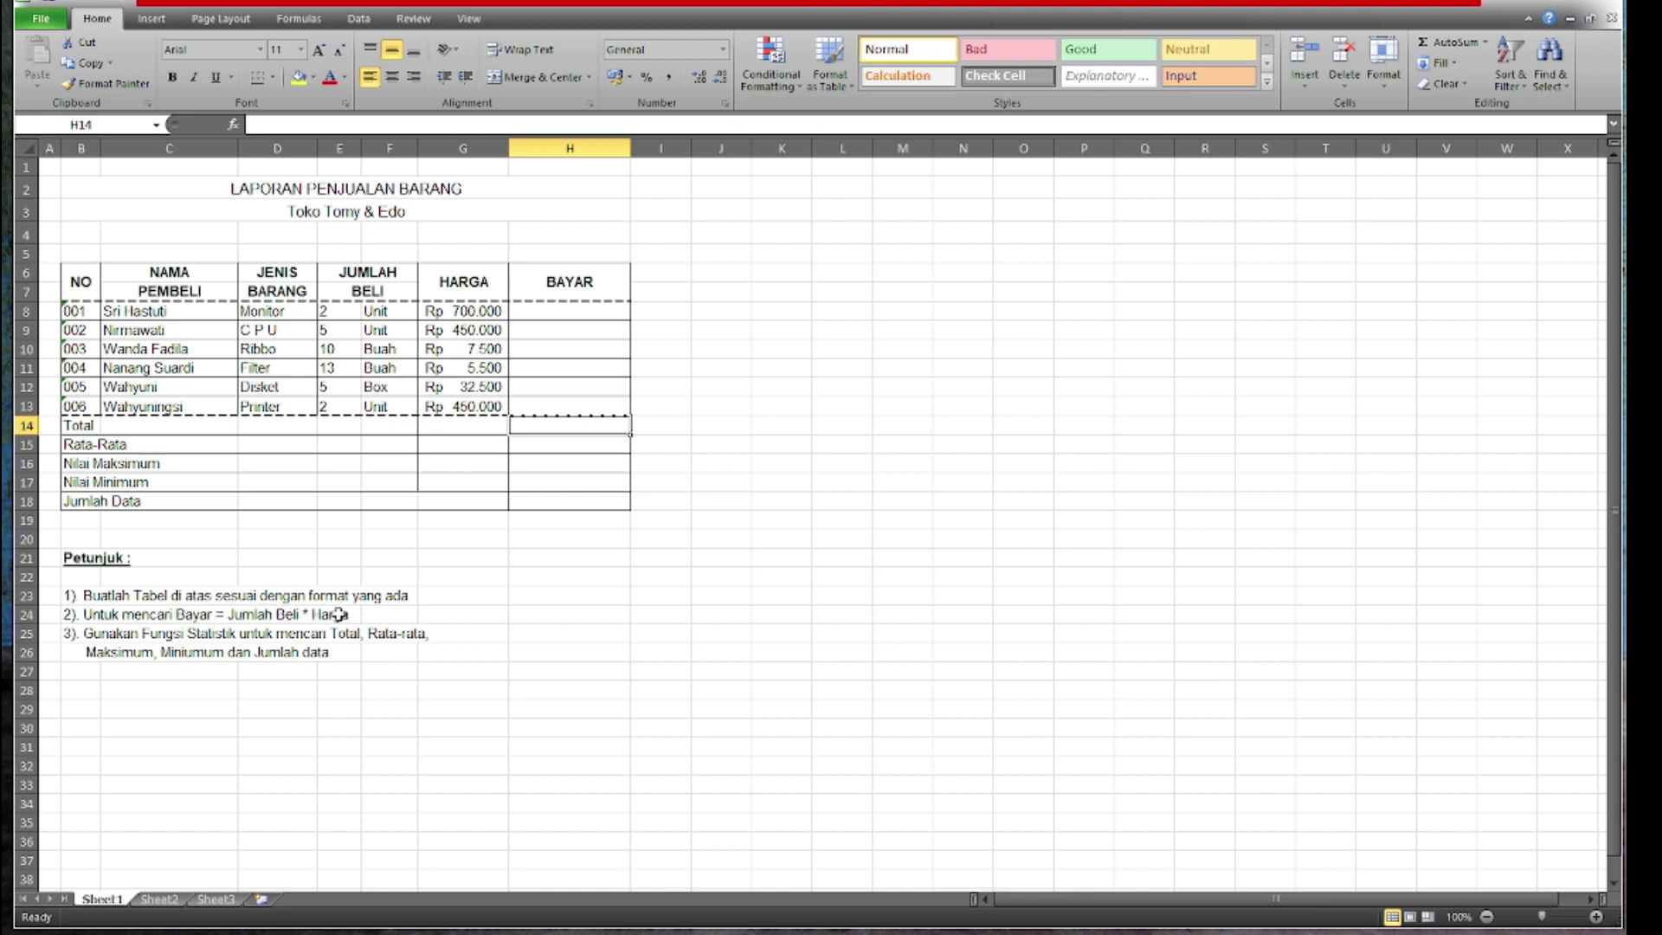
{"action": "left_click", "coordinate": [601, 314]}
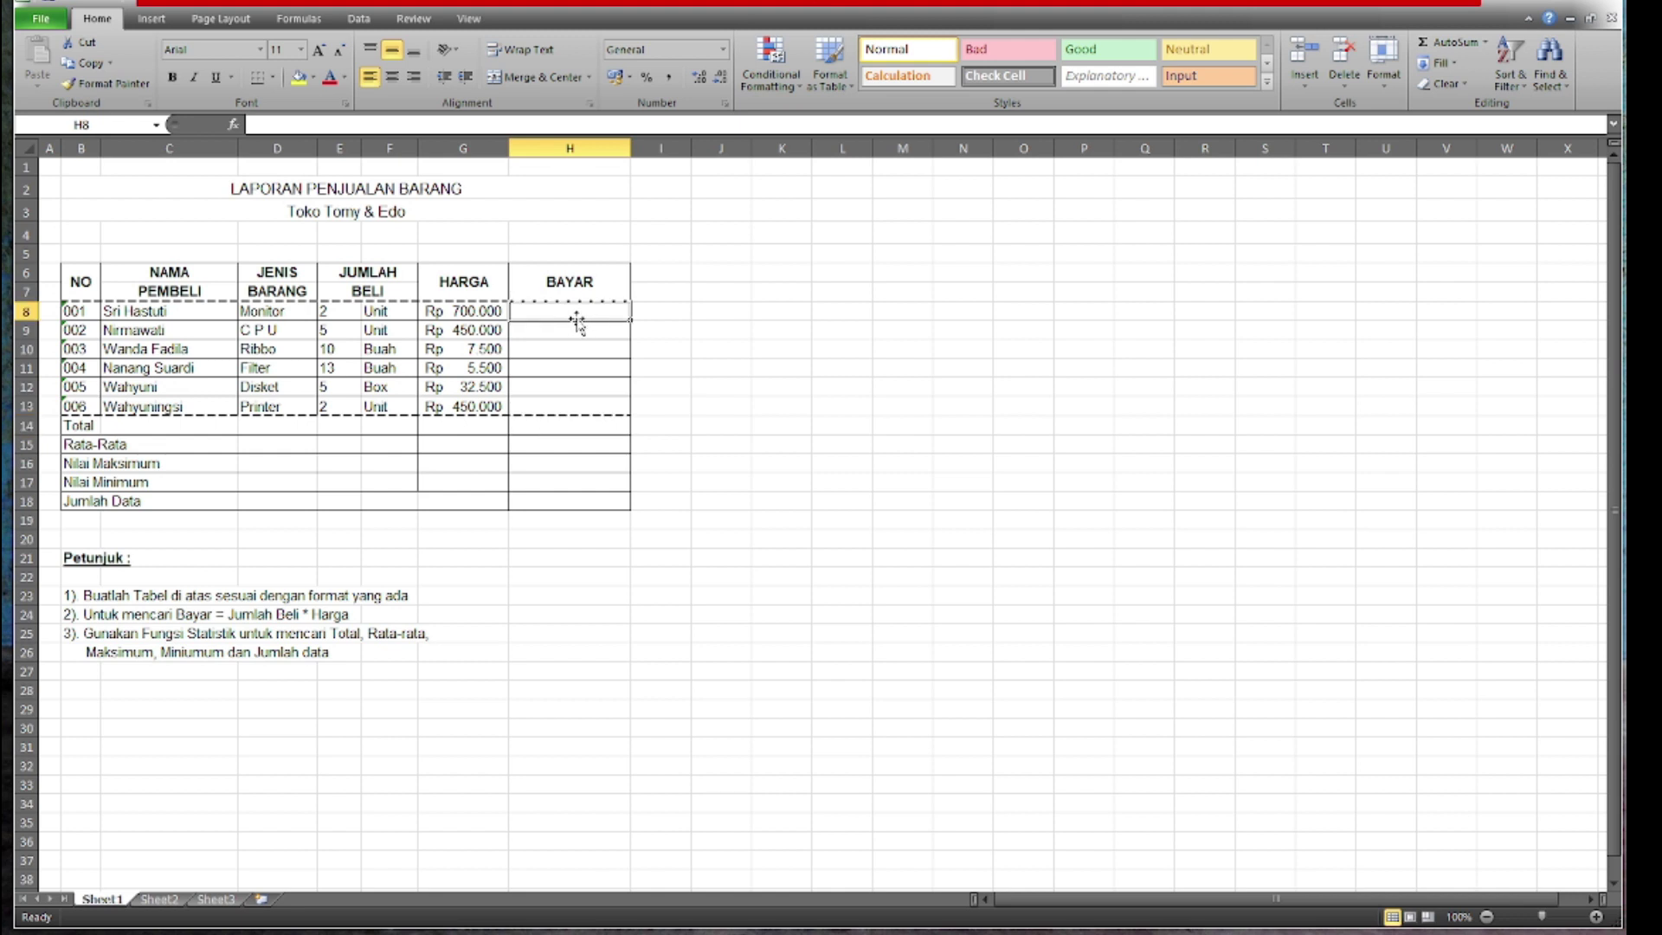
{"action": "type", "text": "="}
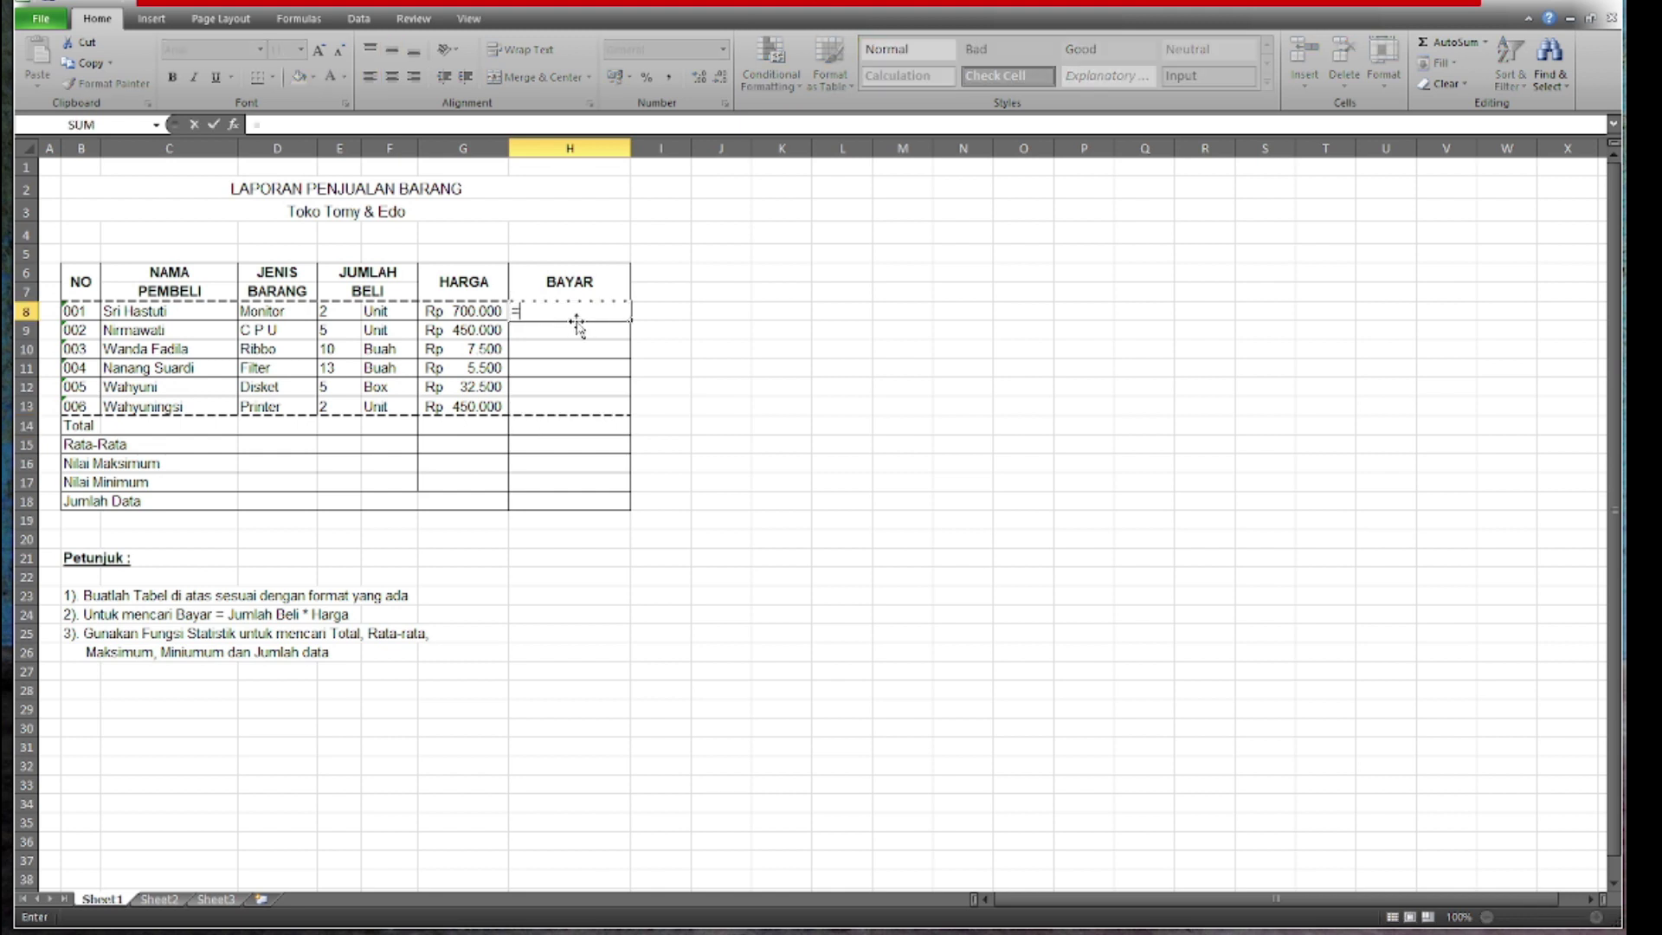
{"action": "left_click", "coordinate": [333, 309]}
{"action": "type", "text": "*"}
{"action": "left_click", "coordinate": [467, 311]}
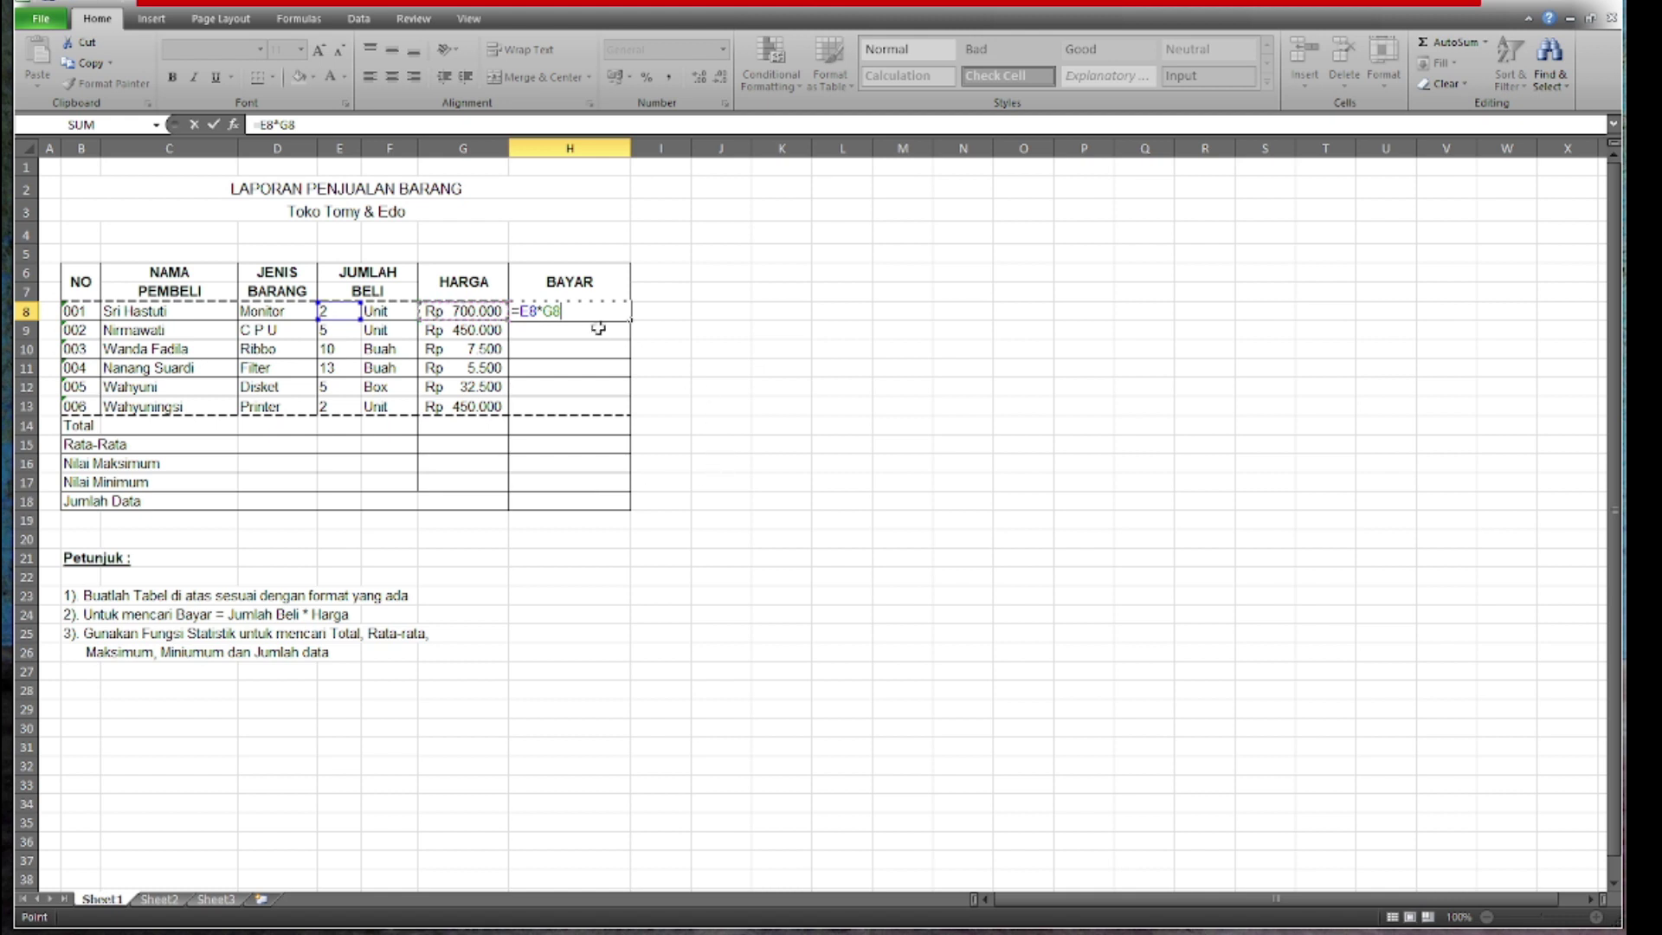
{"action": "key", "text": "Return"}
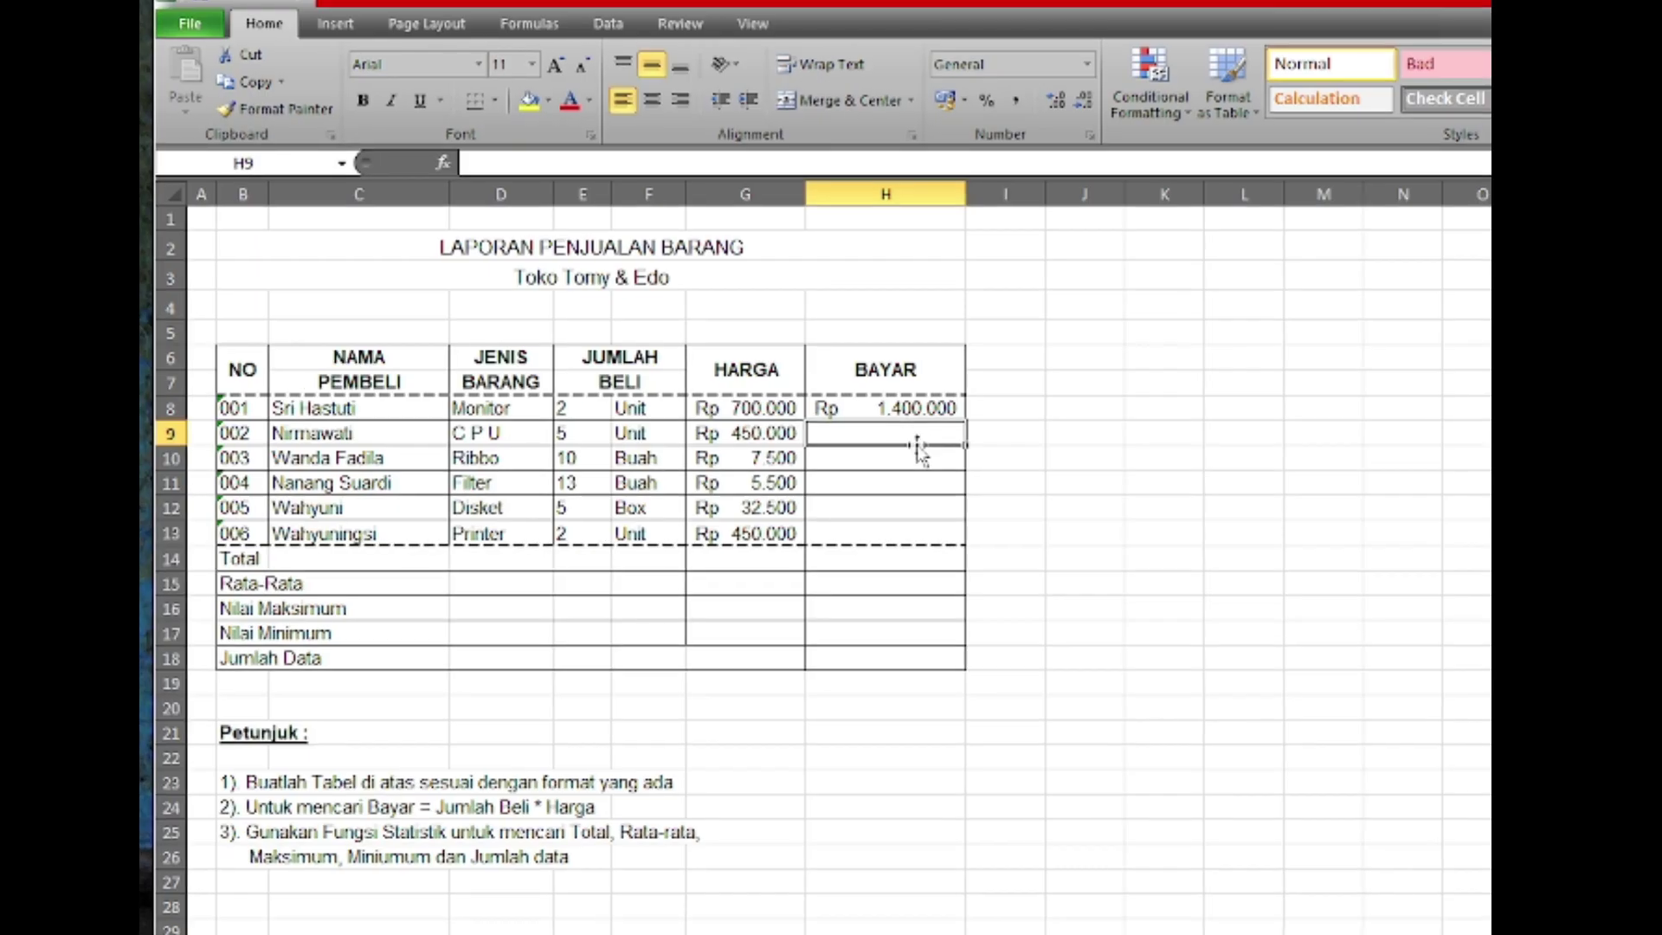
- Fill the H8 payment formula down to H13
{"action": "left_click", "coordinate": [900, 409]}
{"action": "key", "text": "ctrl+c"}
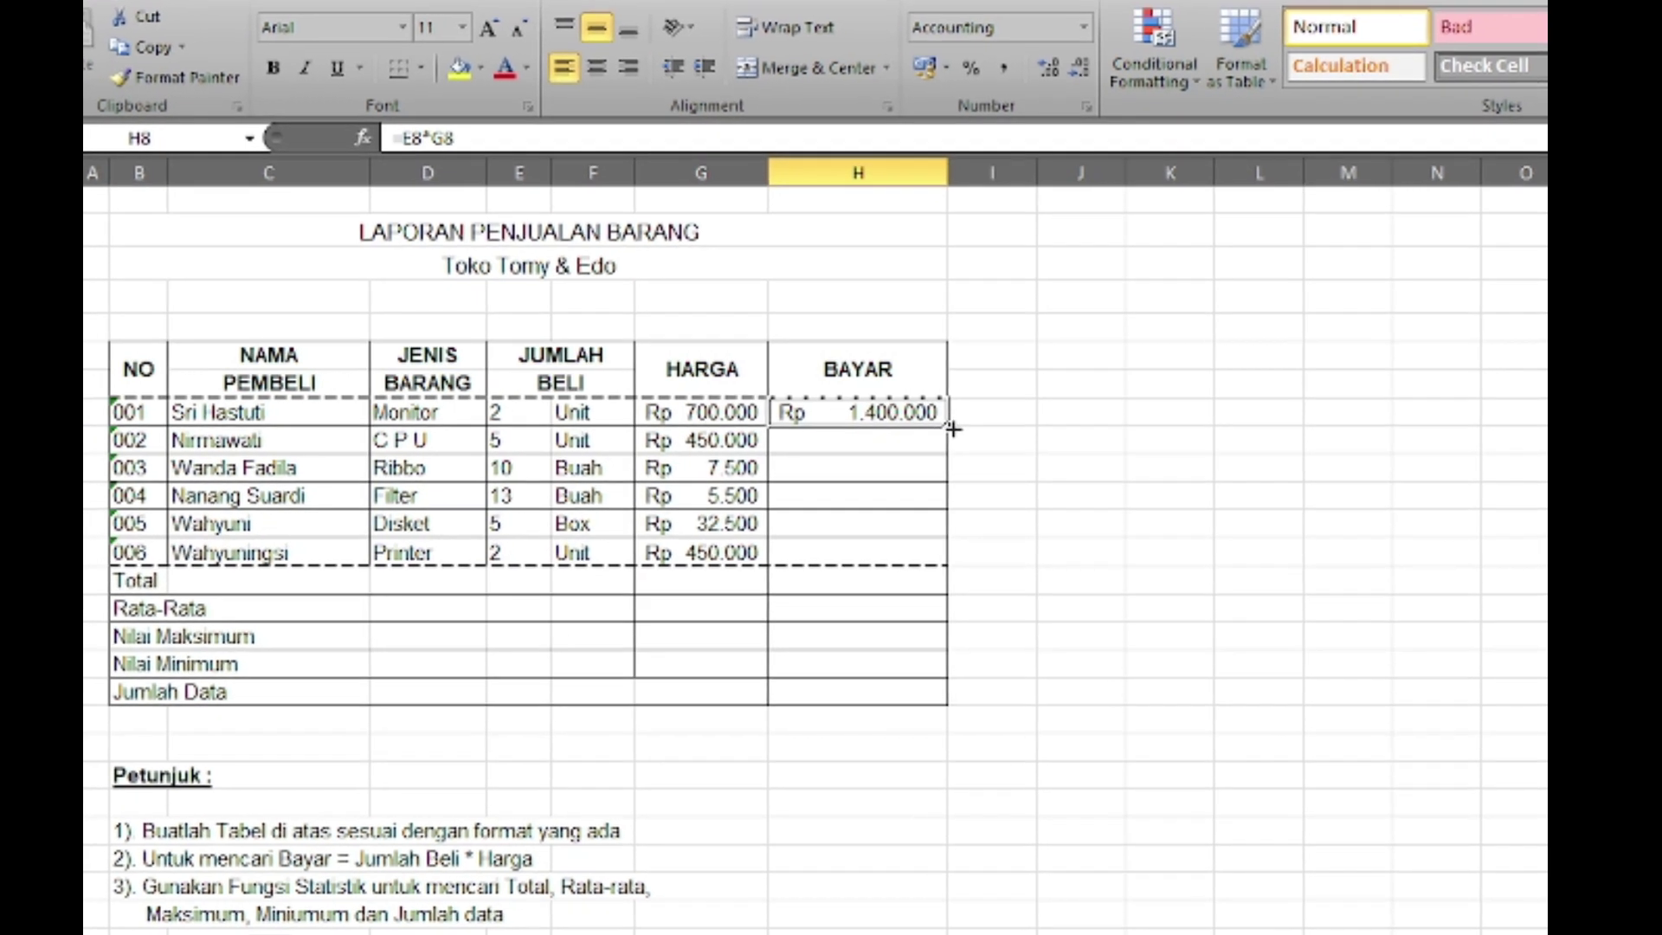
{"action": "left_click_drag", "start_coordinate": [946, 430], "coordinate": [907, 574]}
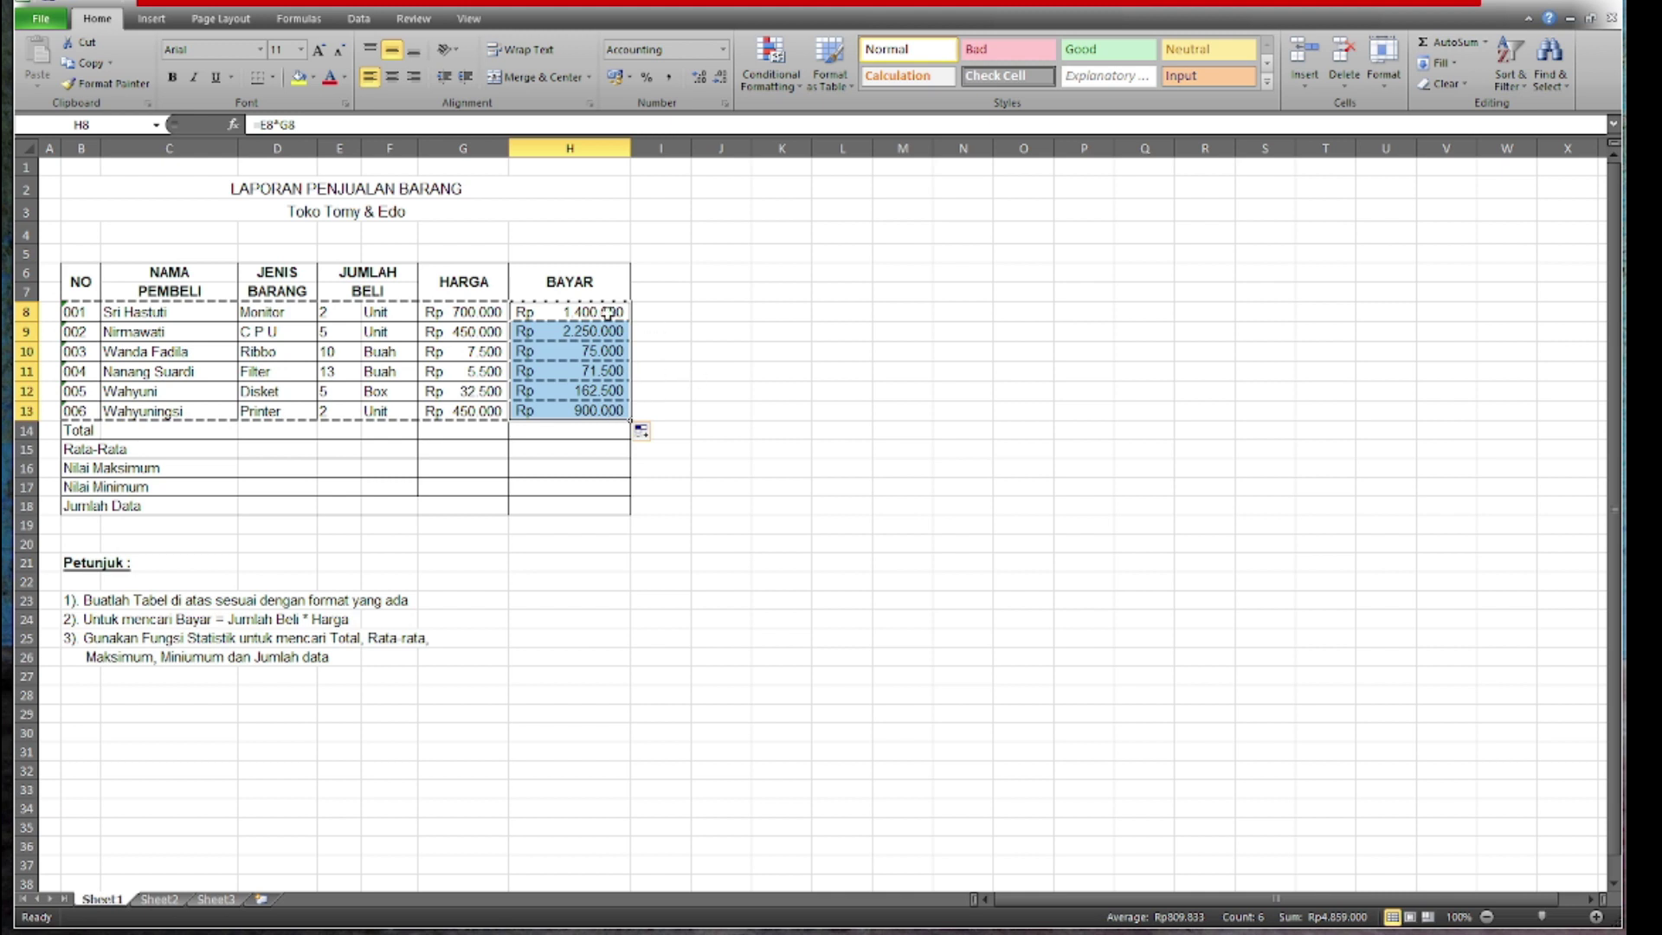
- Give the BAYAR amounts inside horizontal borders and a dashed bottom border
{"action": "right_click", "coordinate": [569, 360]}
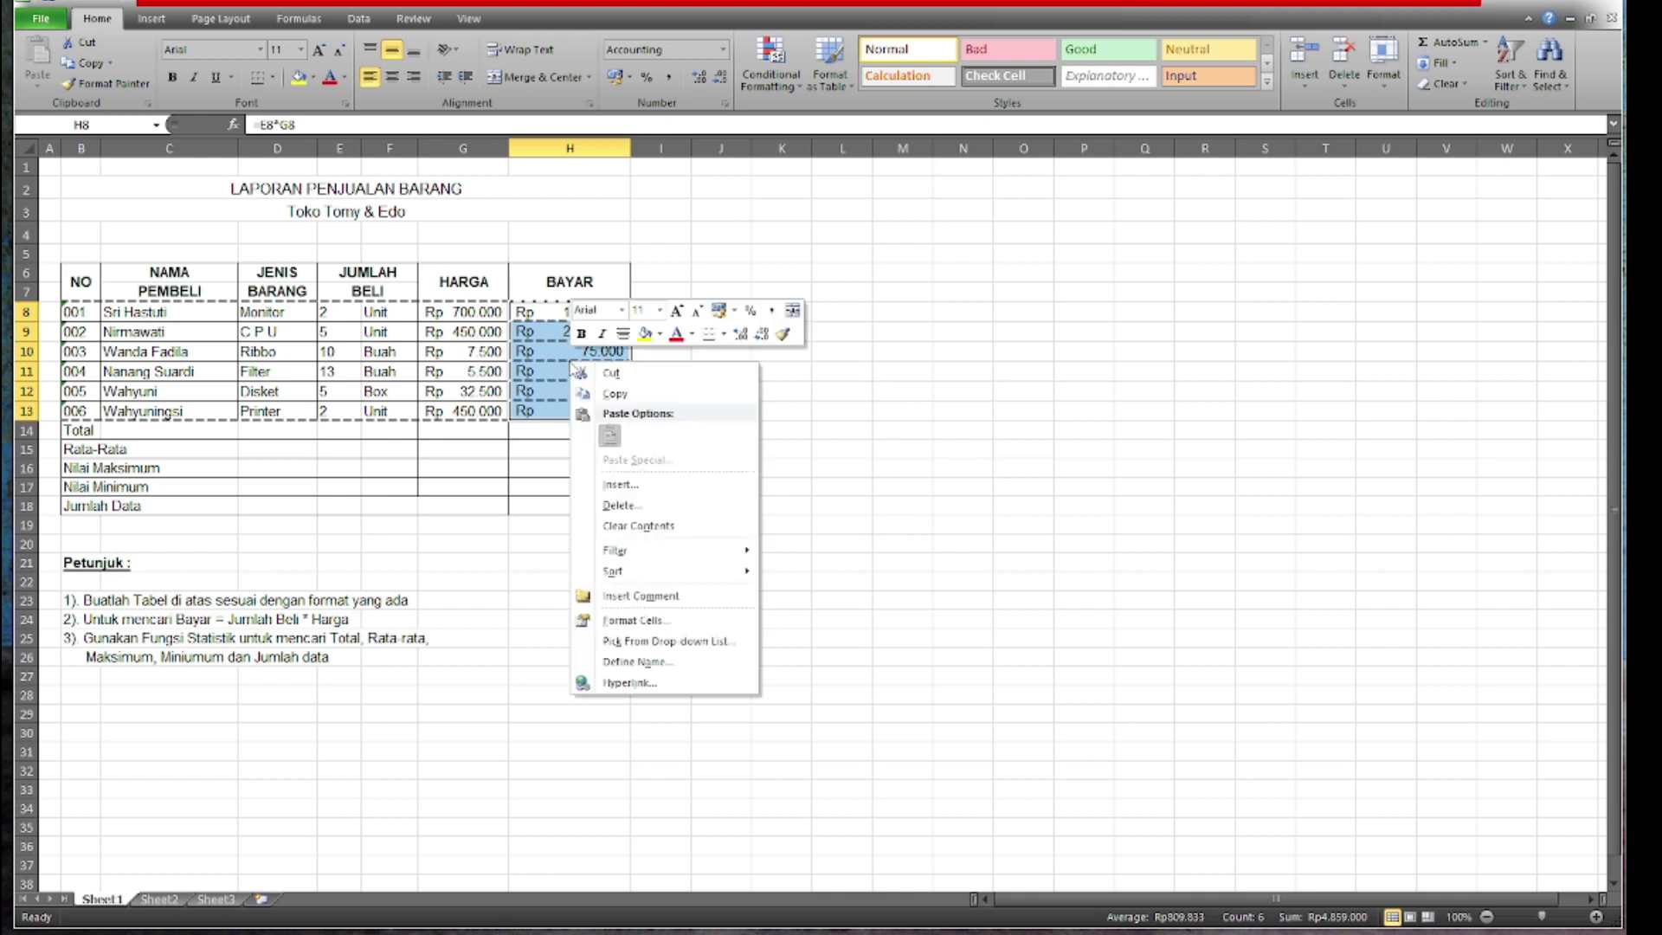
{"action": "left_click", "coordinate": [614, 611]}
{"action": "left_click", "coordinate": [569, 432]}
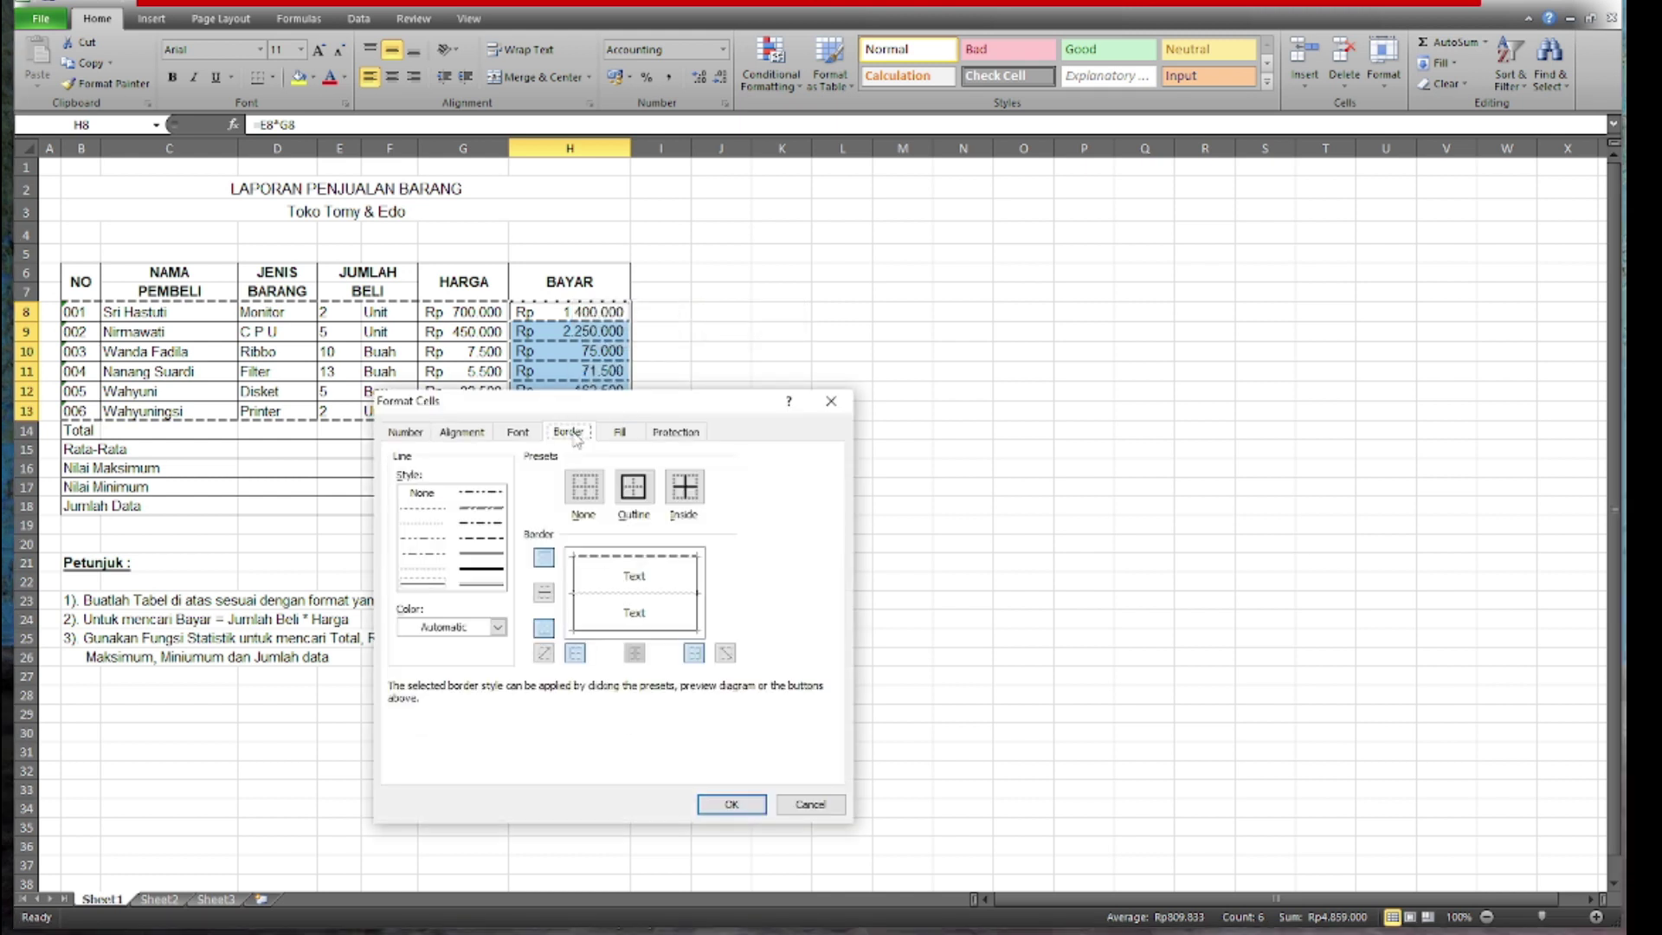
{"action": "left_click", "coordinate": [544, 595]}
{"action": "left_click", "coordinate": [492, 540]}
{"action": "left_click", "coordinate": [543, 629]}
{"action": "left_click_drag", "start_coordinate": [639, 404], "coordinate": [597, 448]}
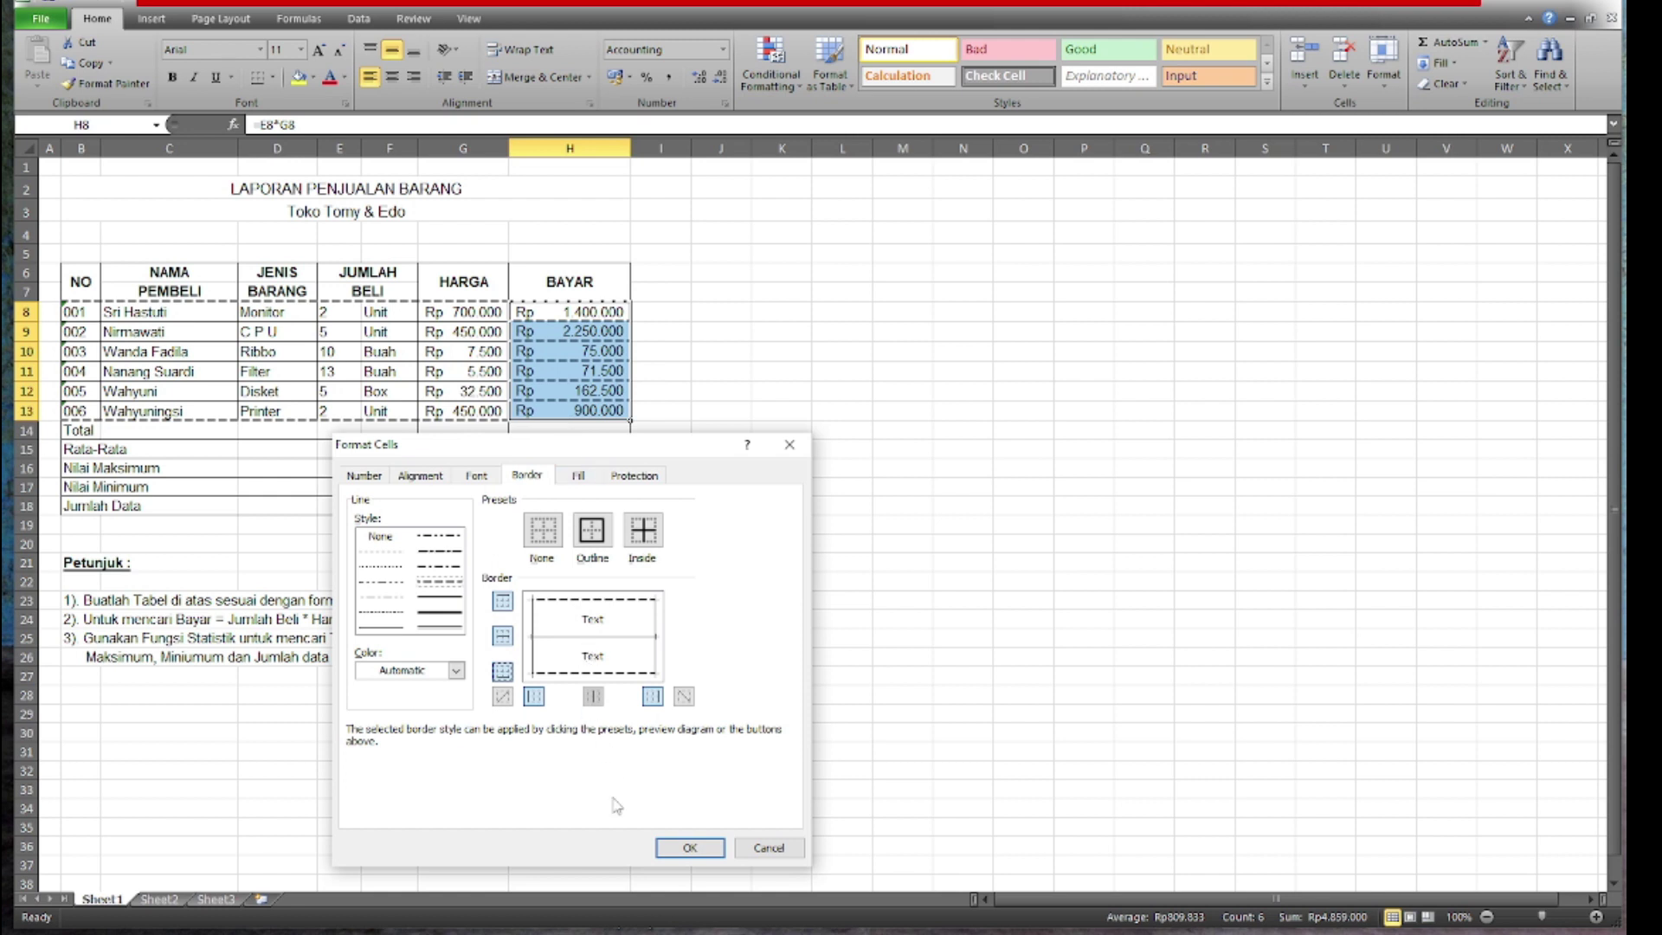
{"action": "left_click", "coordinate": [688, 847]}
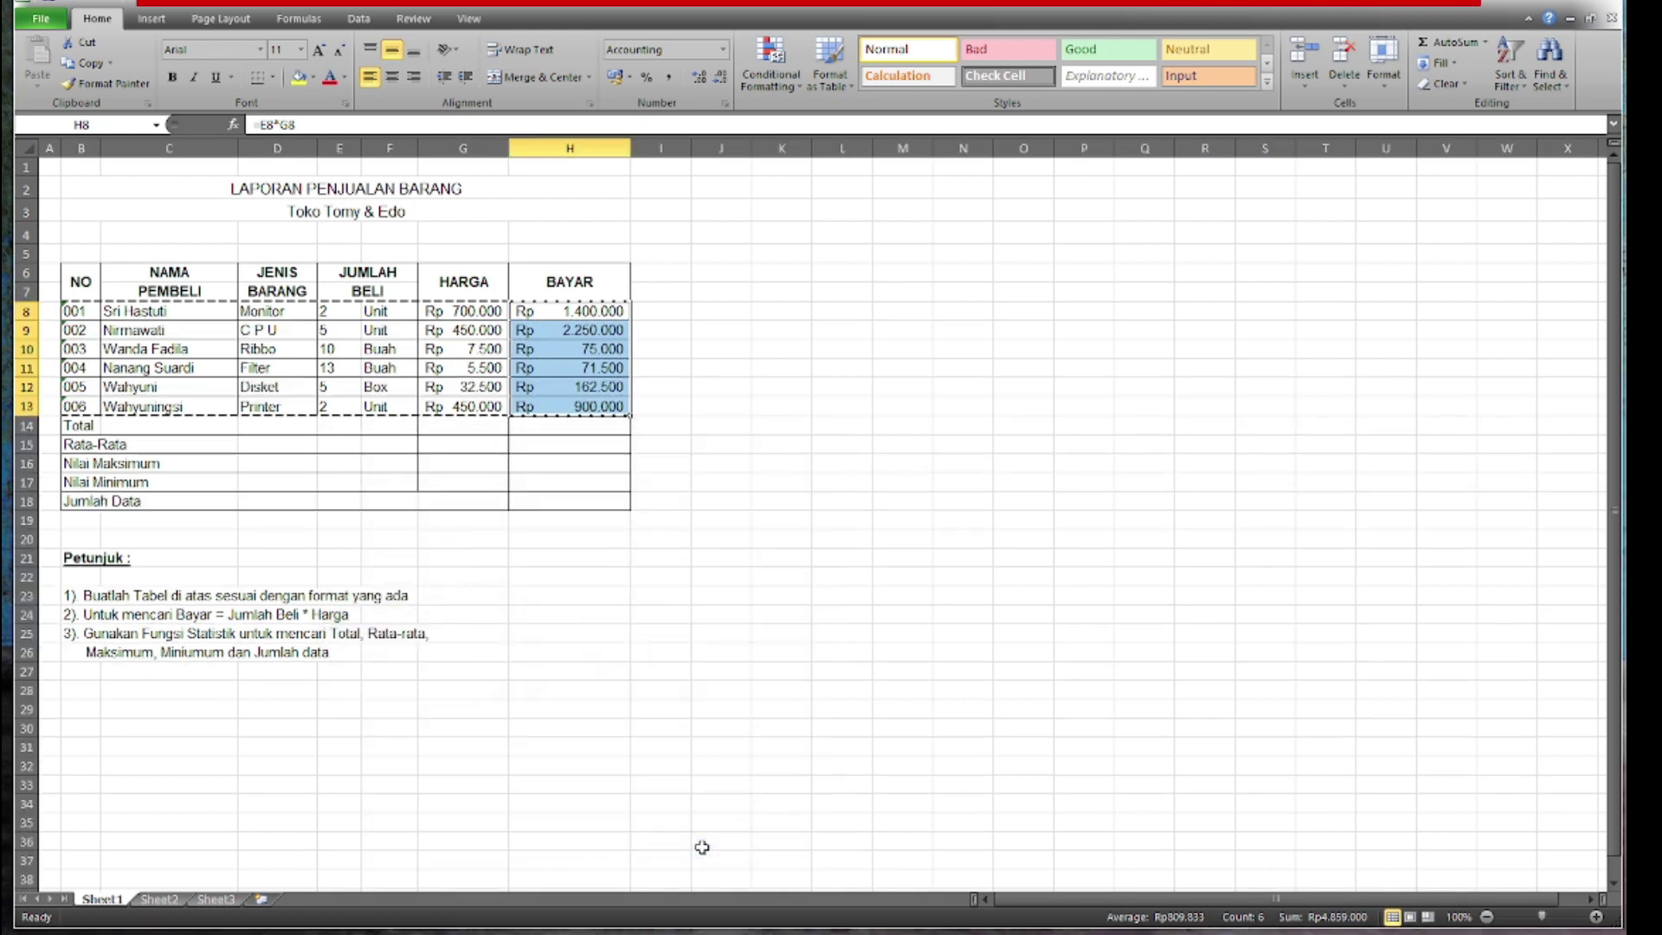
- Enter =SUM(G8:G13) in G14 as the HARGA Total
{"action": "left_click", "coordinate": [731, 390]}
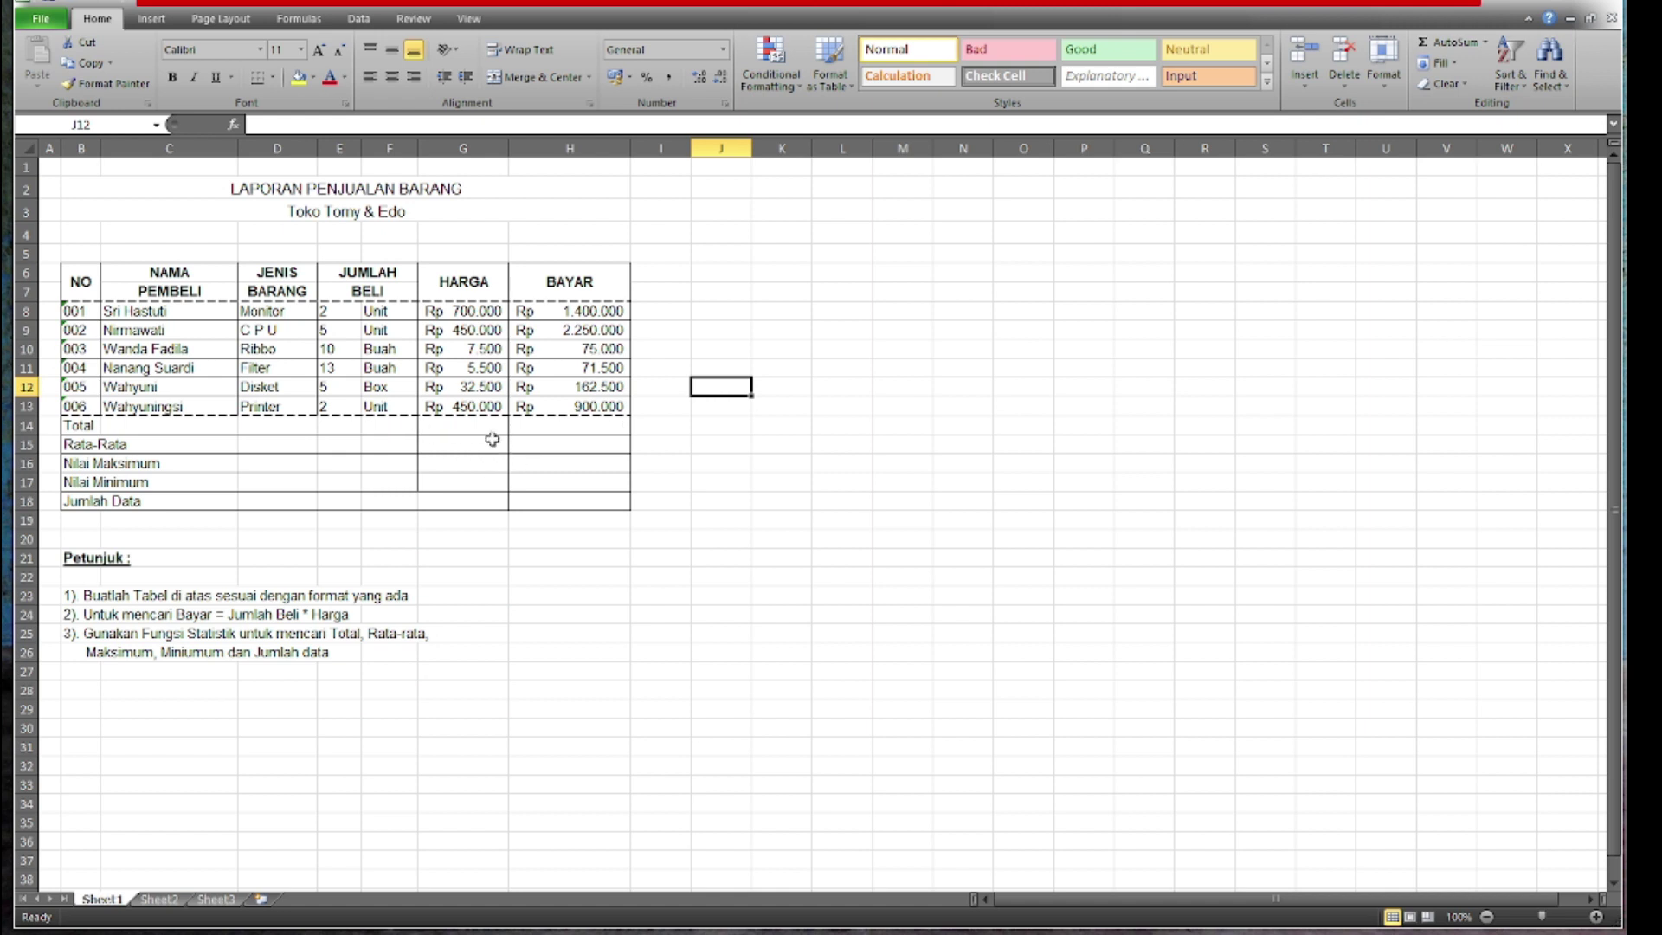
{"action": "left_click", "coordinate": [79, 427]}
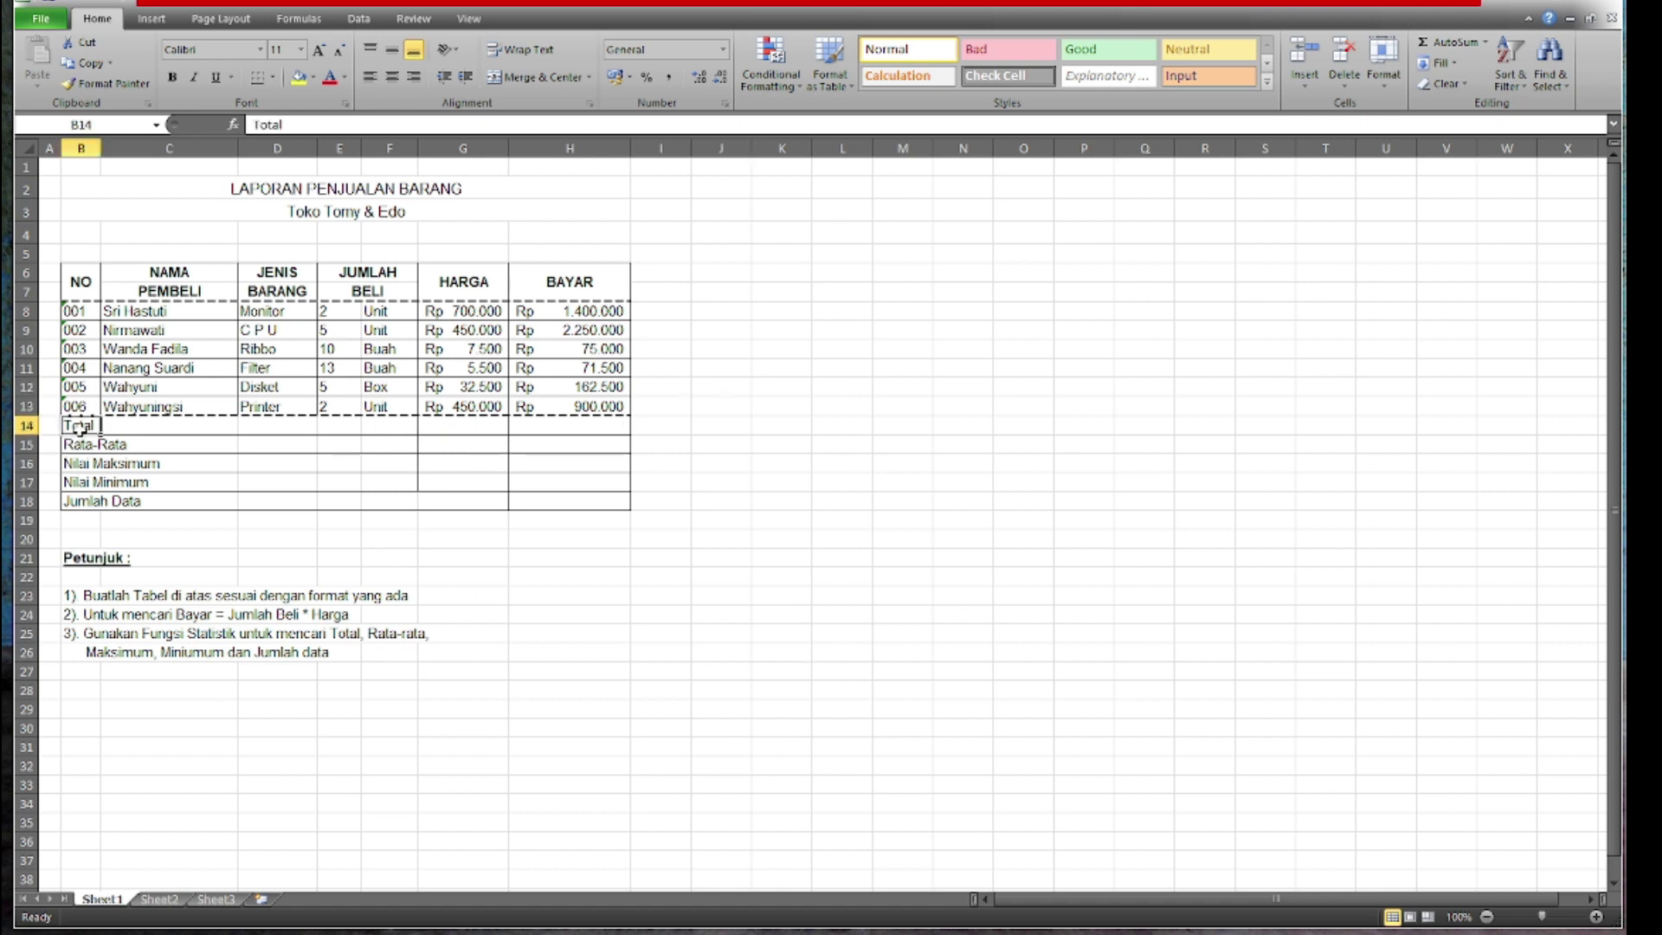
{"action": "left_click_drag", "start_coordinate": [78, 427], "coordinate": [141, 510]}
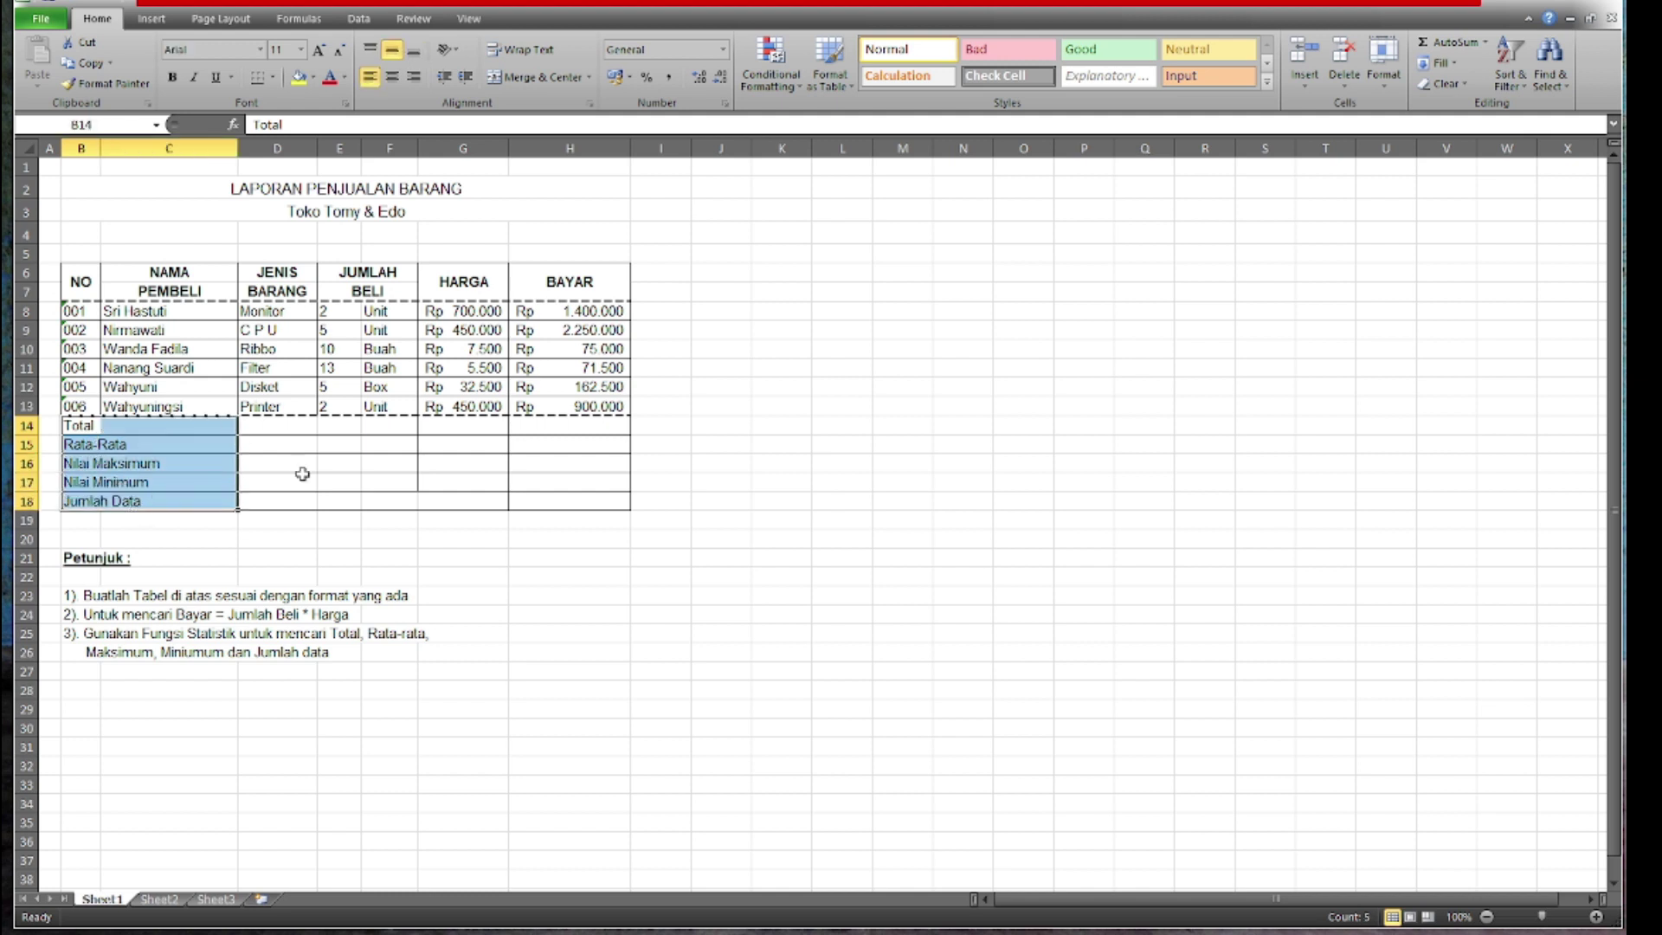
{"action": "left_click", "coordinate": [484, 428]}
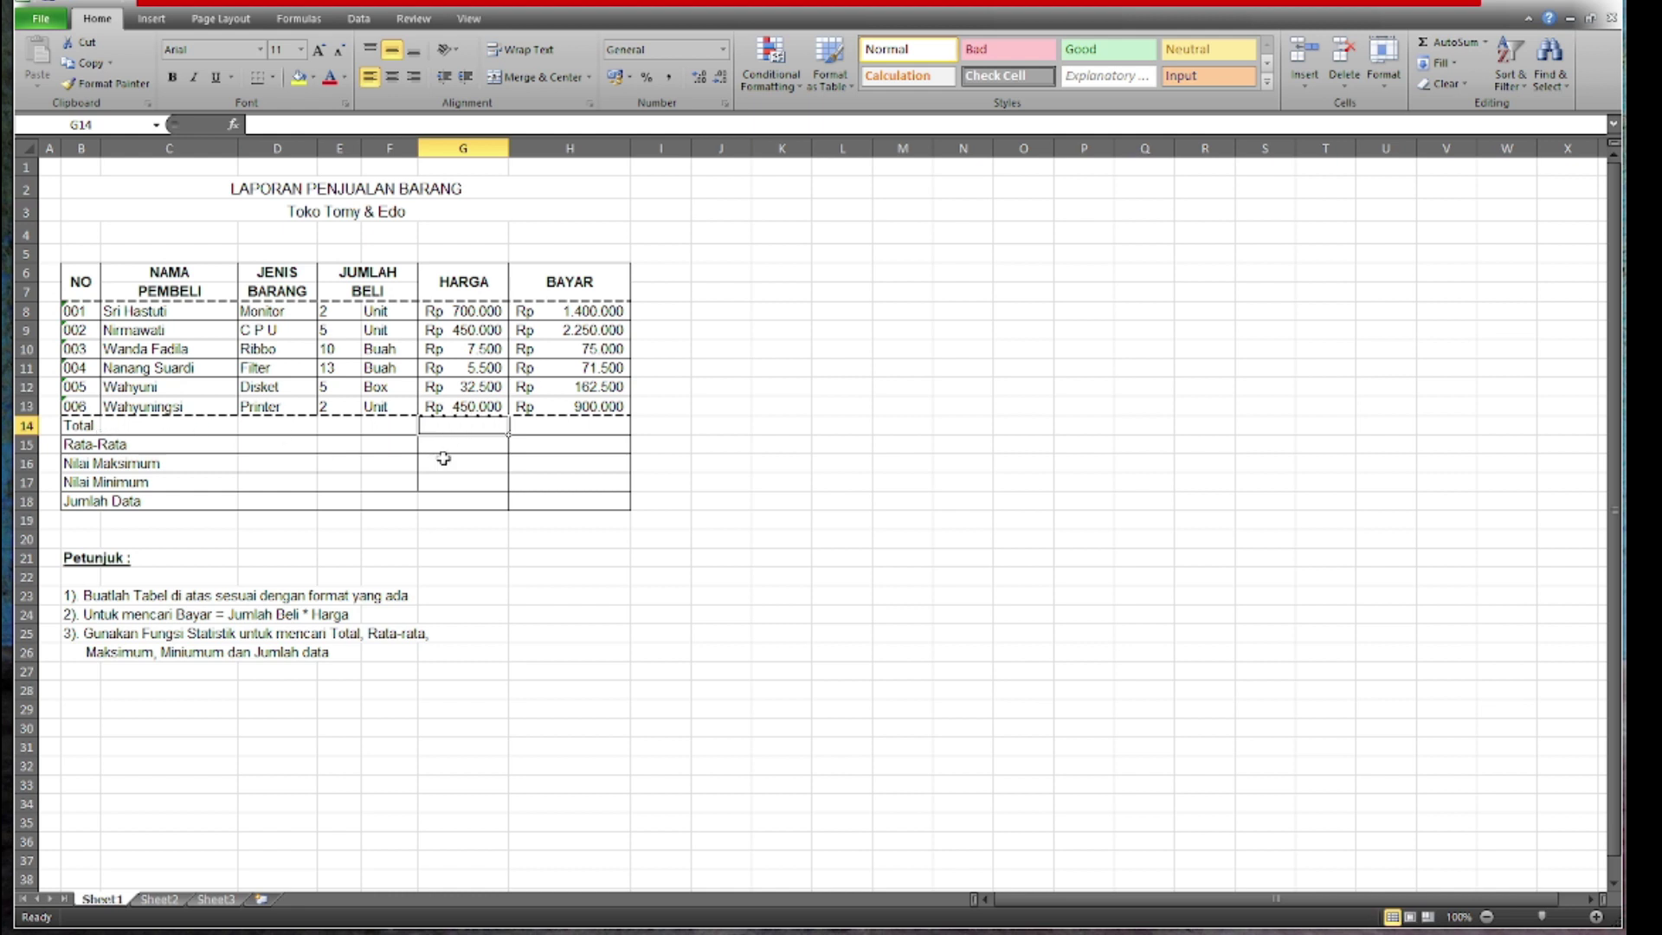
{"action": "type", "text": "="}
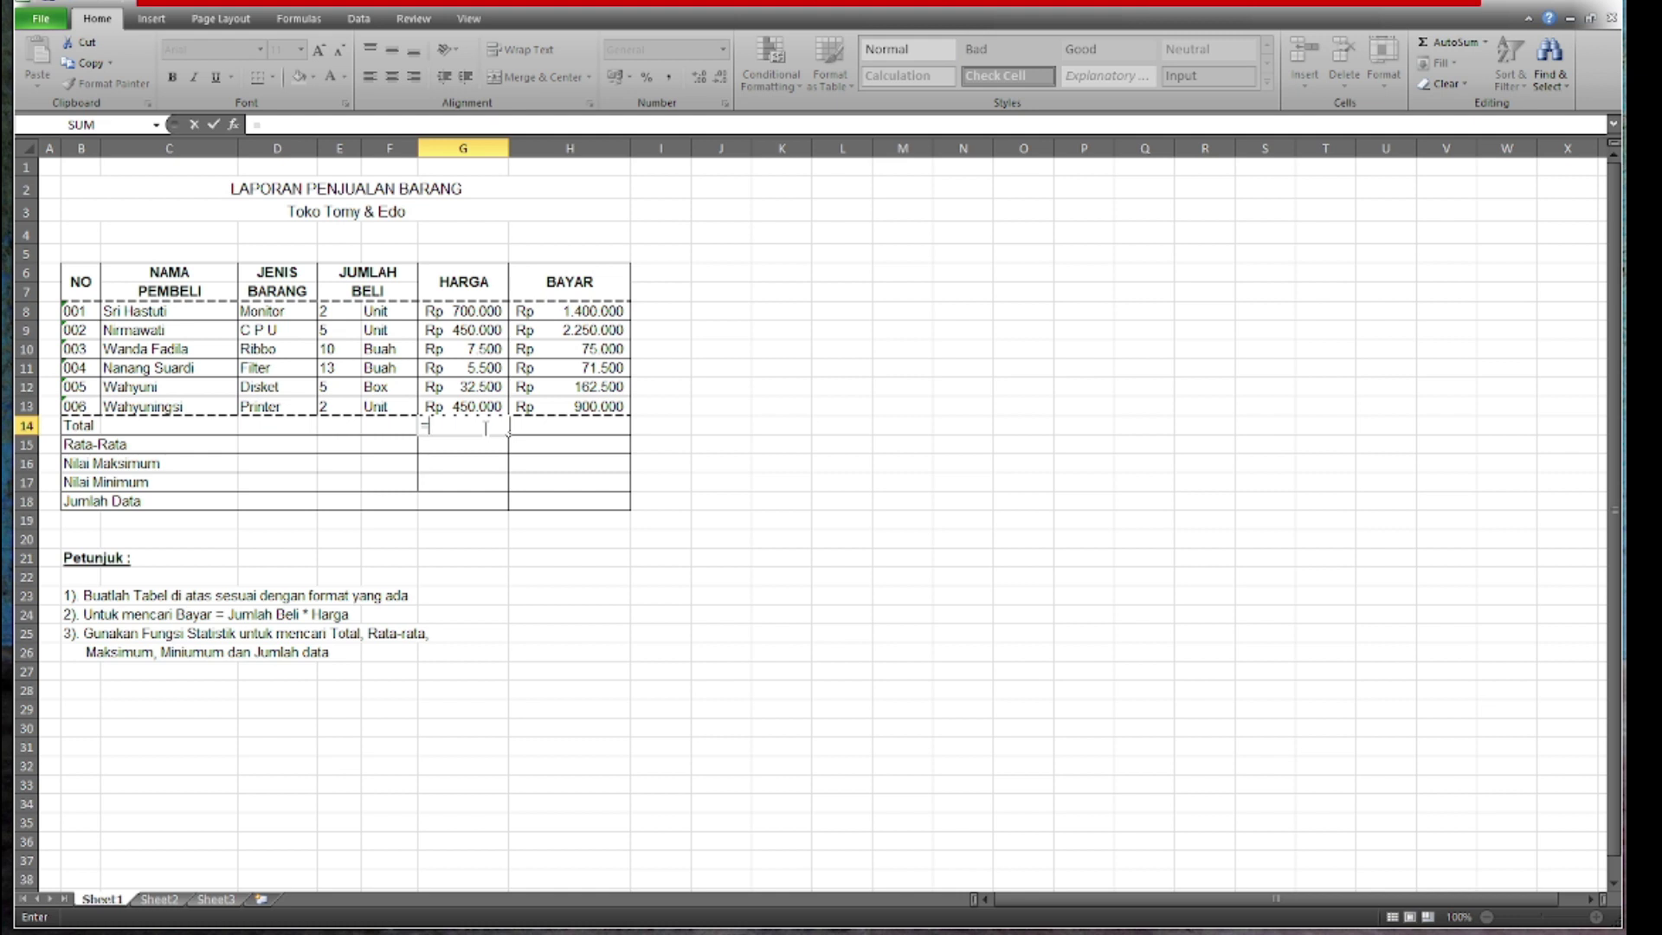
{"action": "type", "text": "S"}
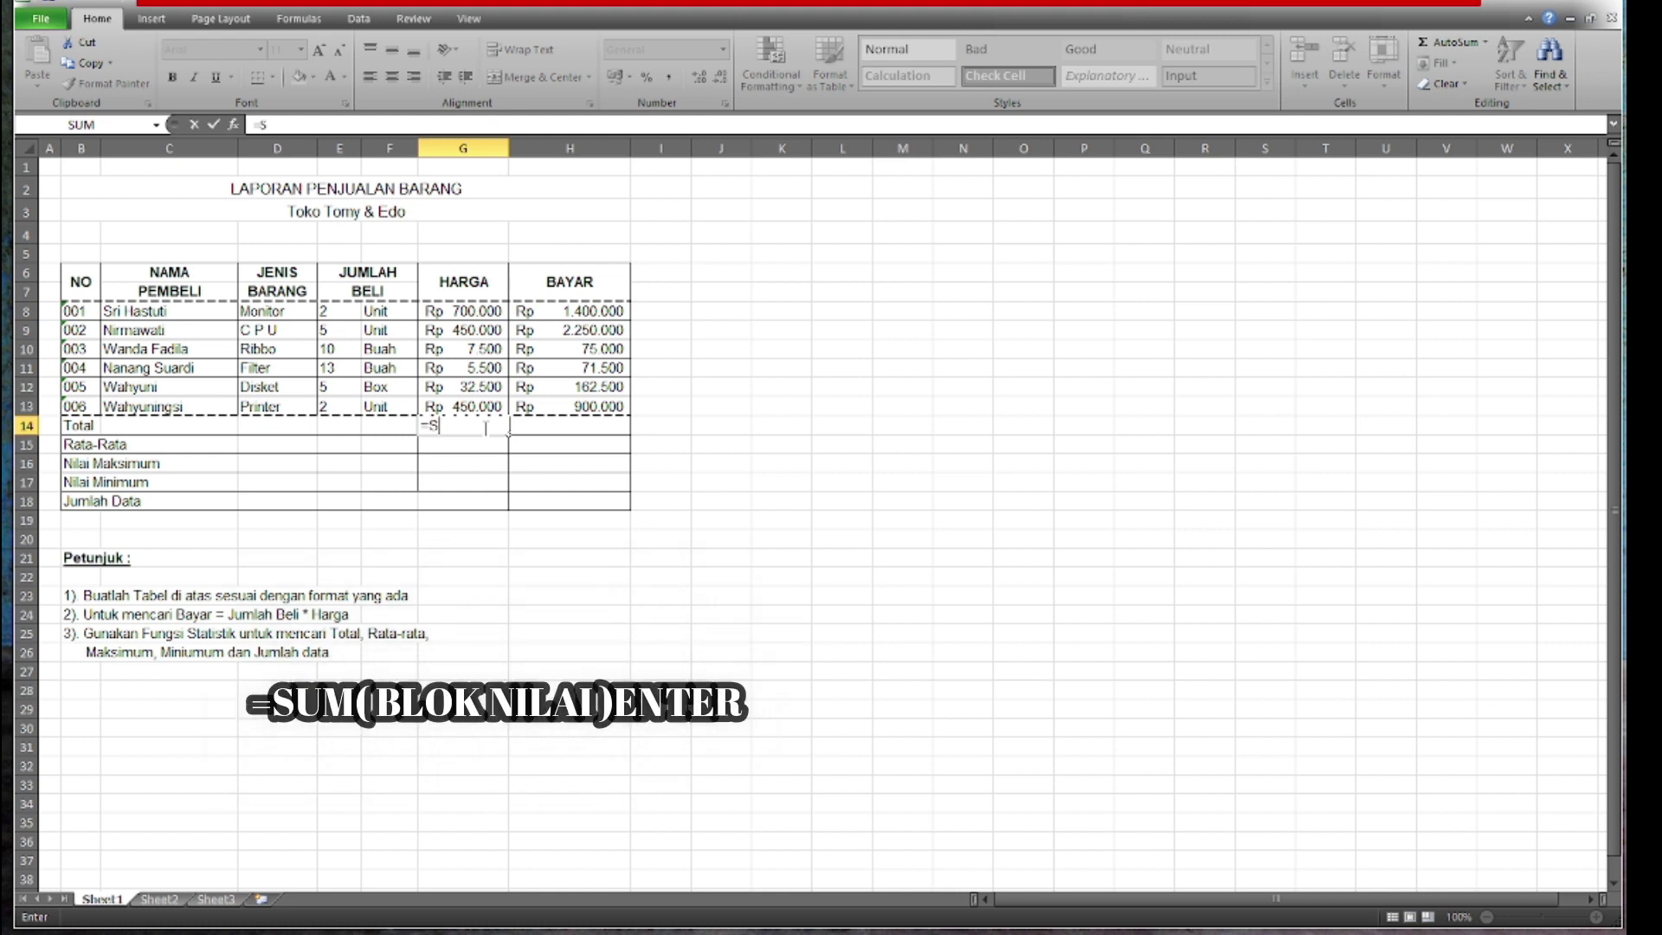
{"action": "type", "text": "UM"}
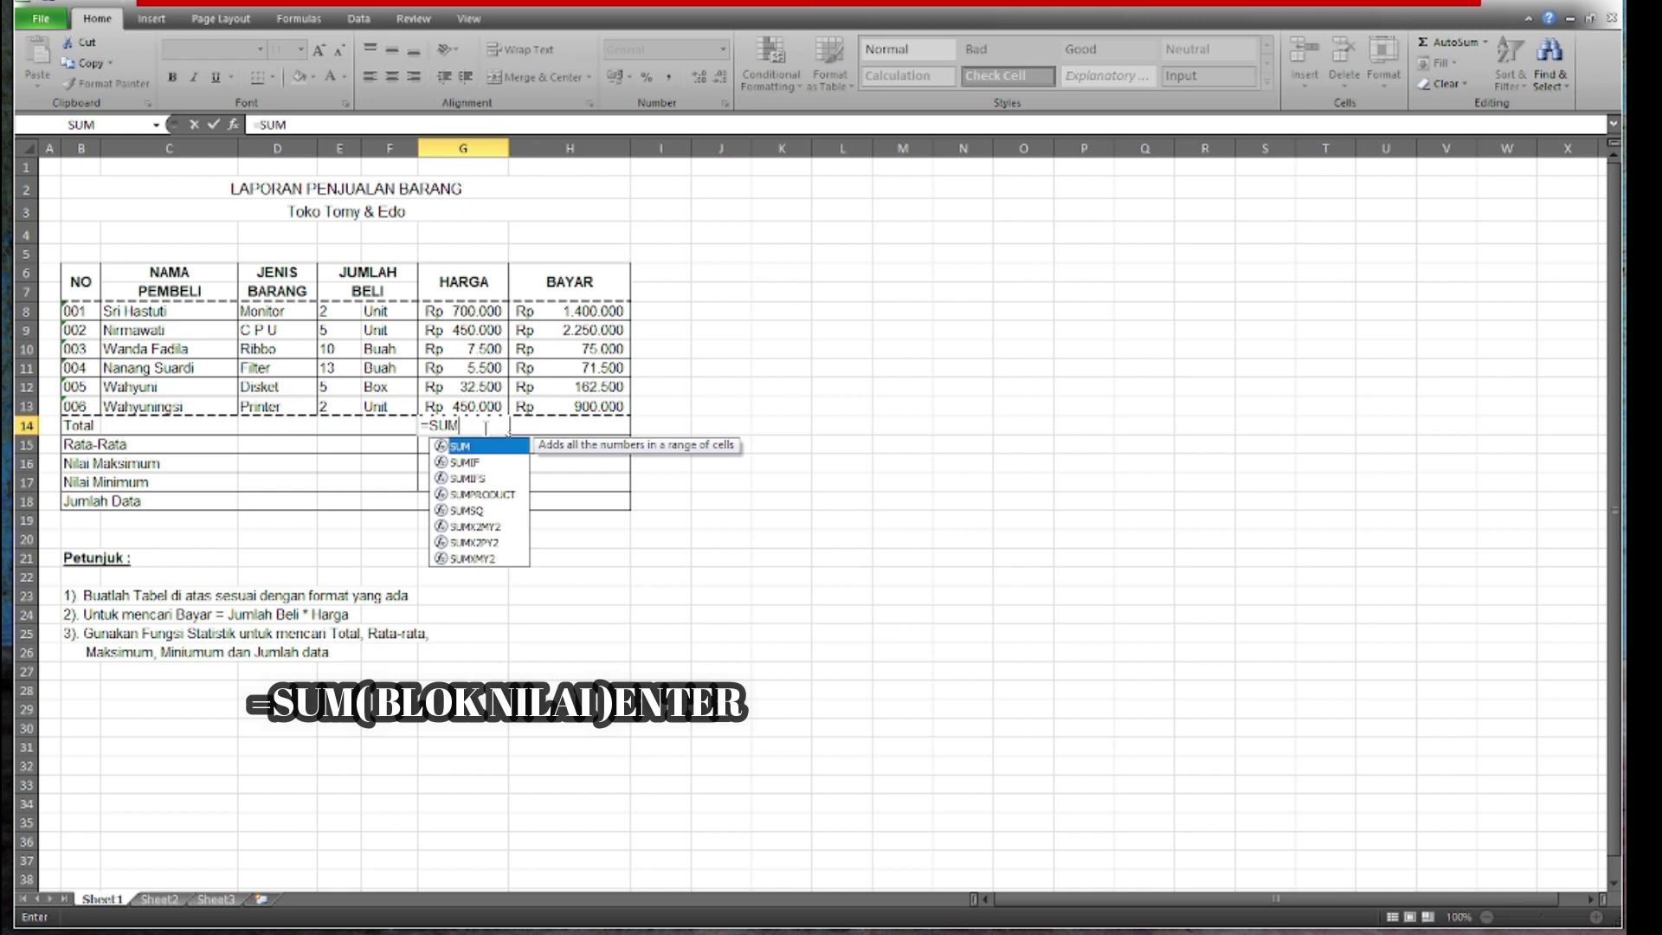
{"action": "type", "text": "("}
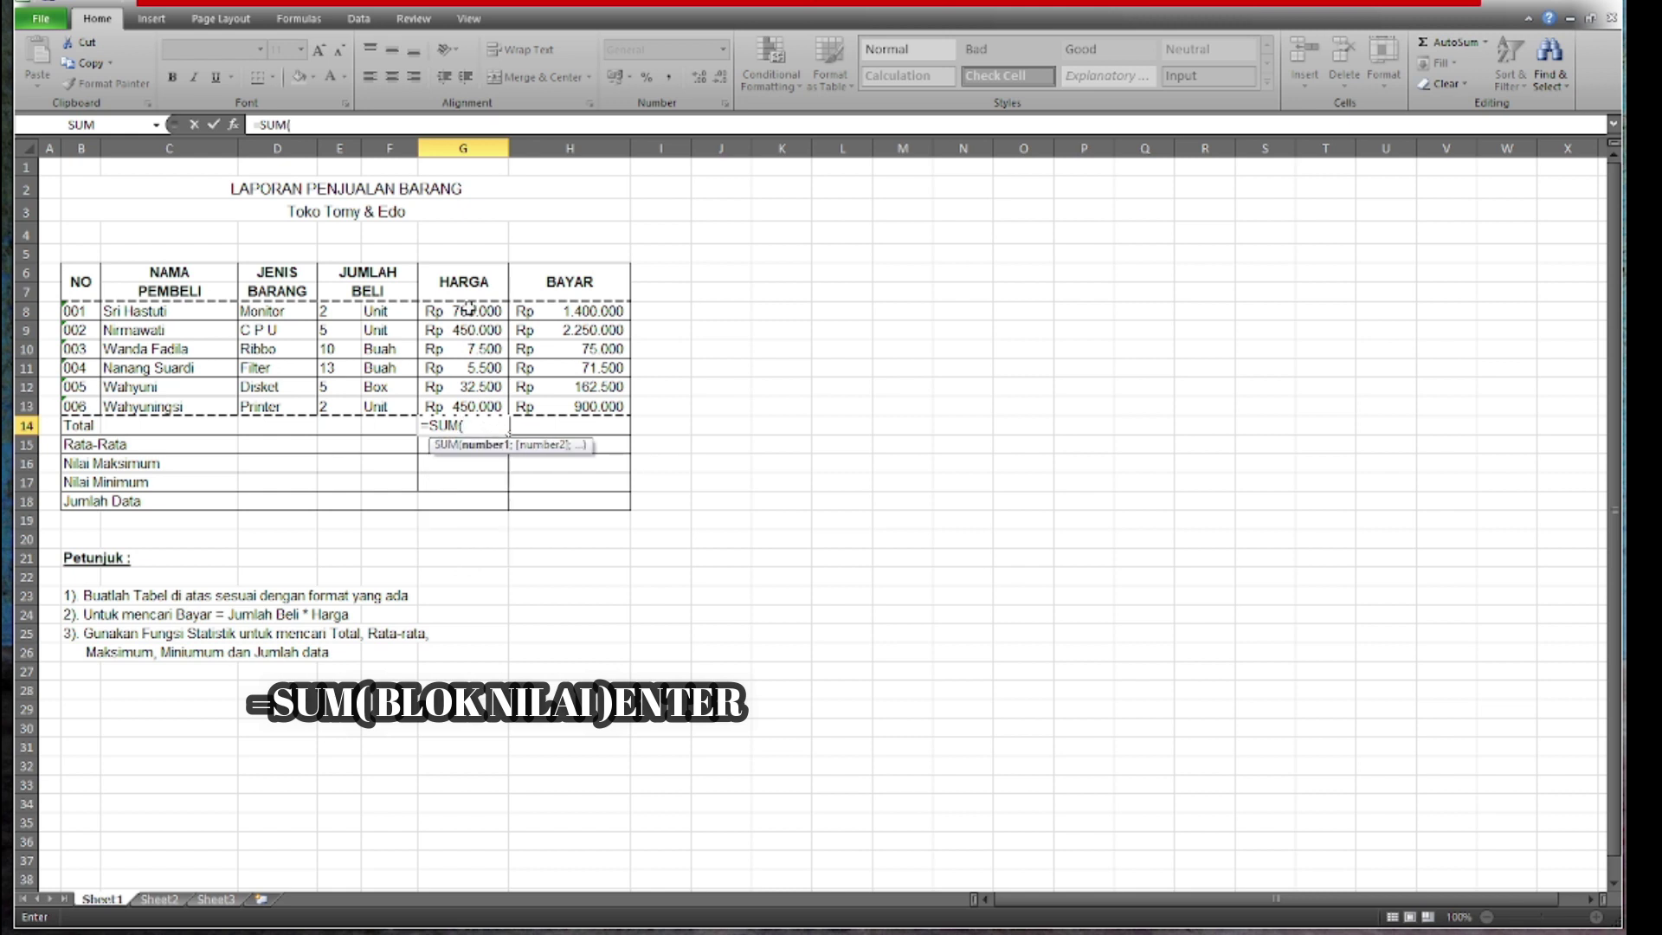
{"action": "left_click_drag", "start_coordinate": [466, 311], "coordinate": [461, 403]}
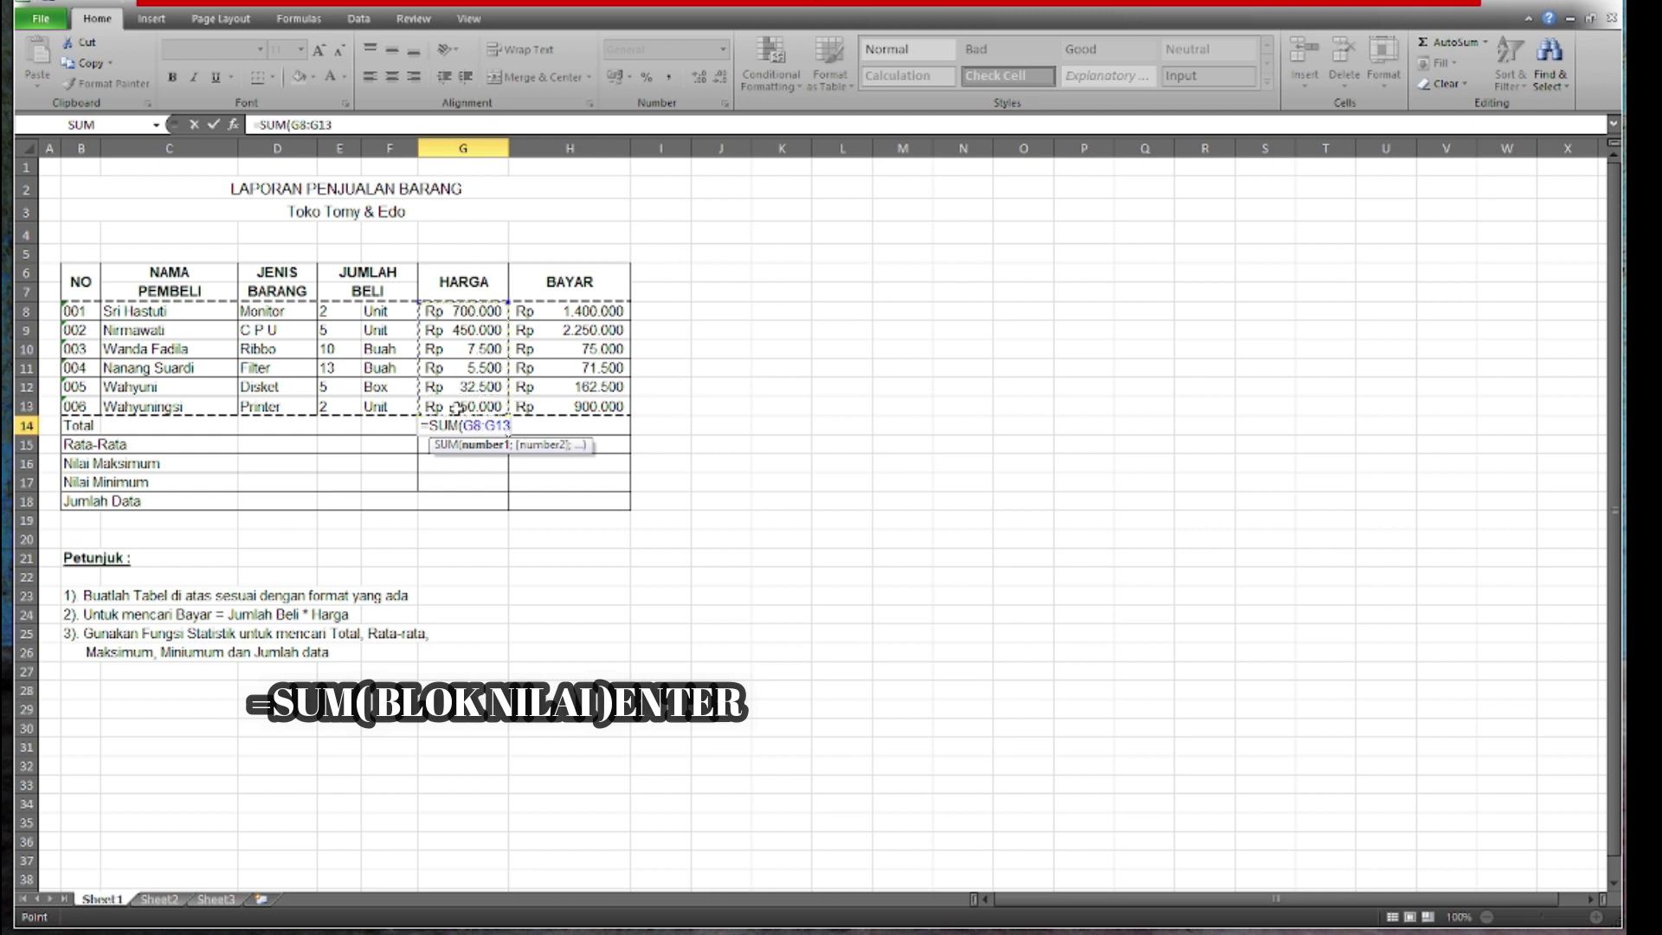
{"action": "type", "text": ")"}
{"action": "key", "text": "Return"}
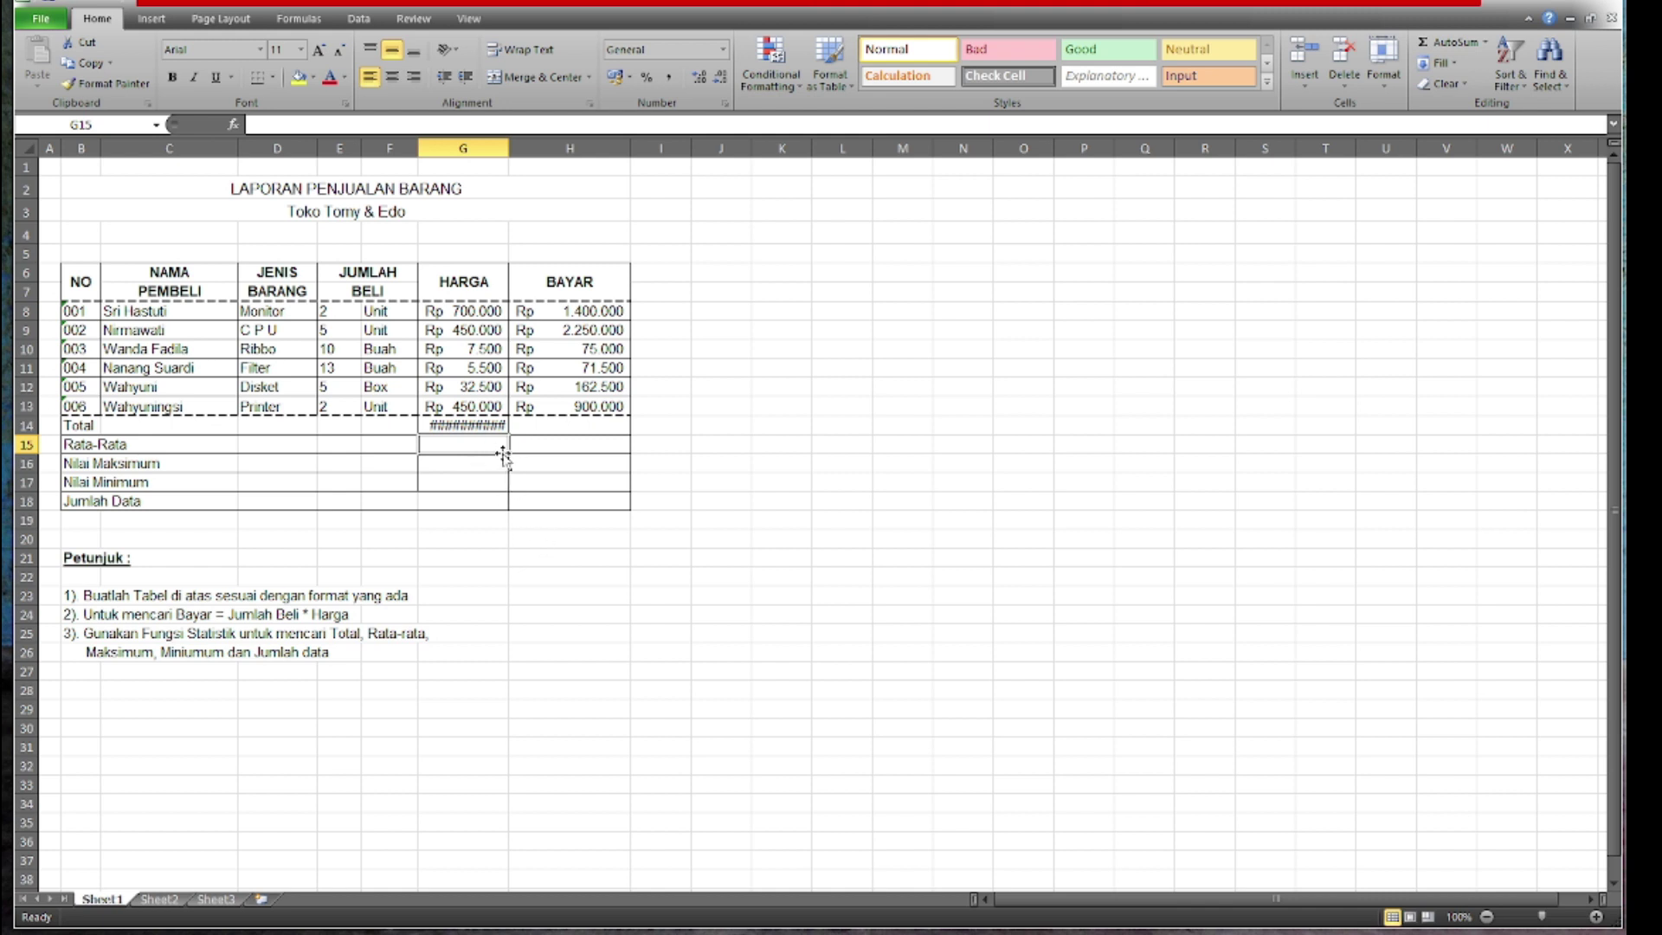
- Widen column G so the Rp 1.645.500 total displays fully
{"action": "left_click", "coordinate": [483, 420]}
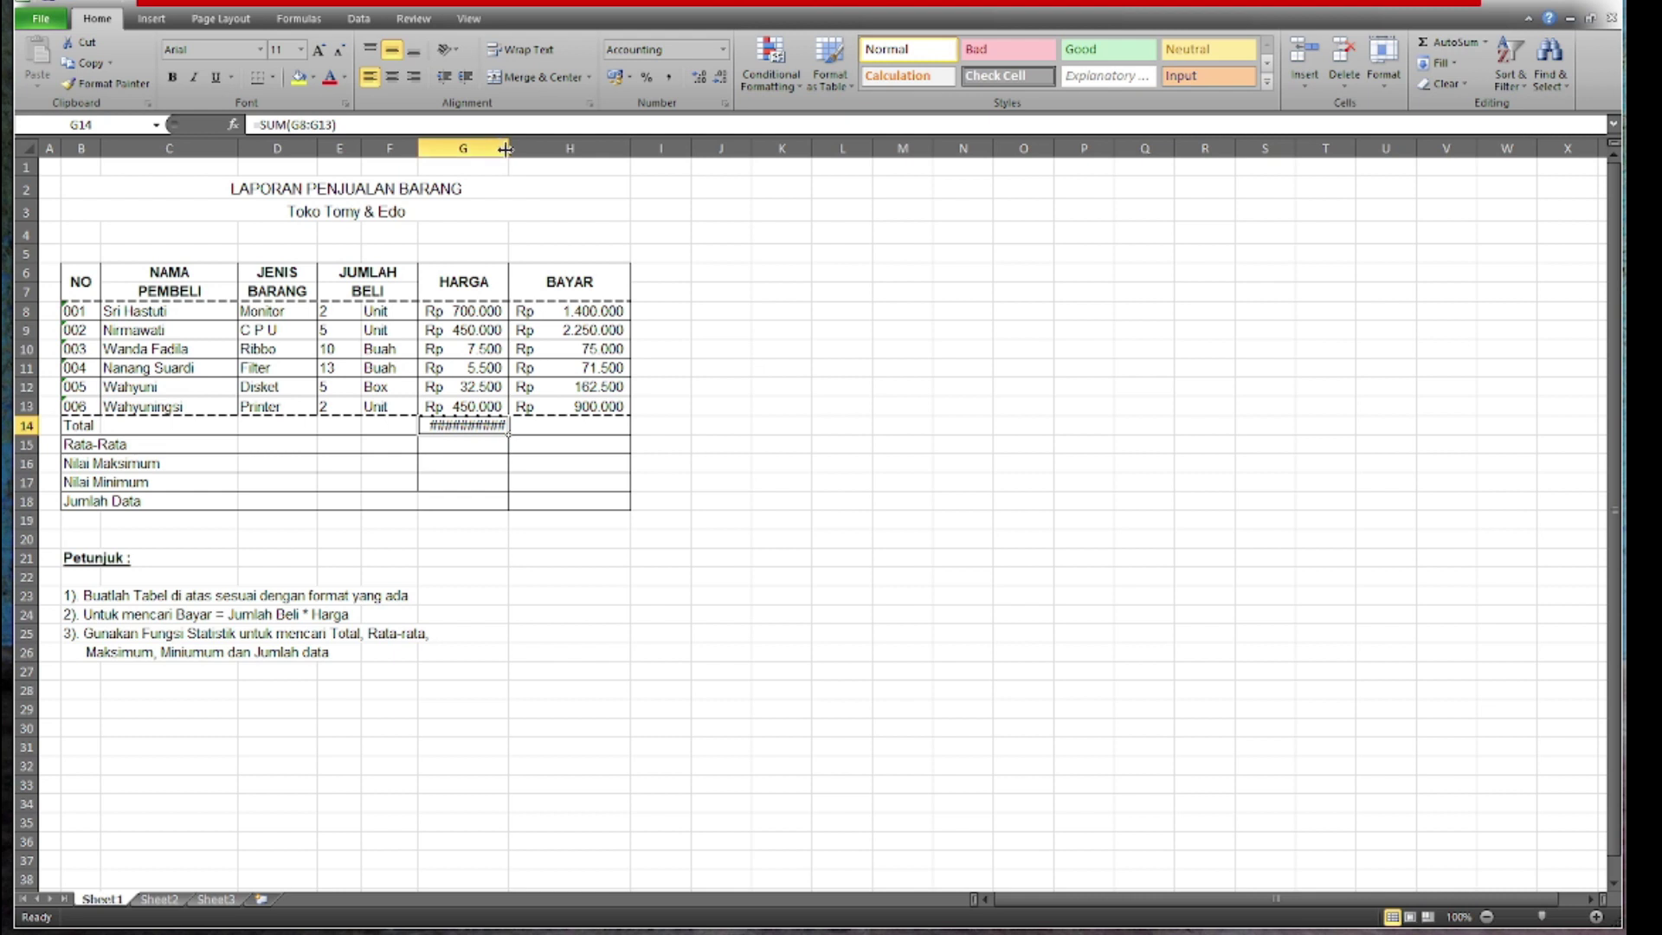
{"action": "left_click_drag", "start_coordinate": [506, 149], "coordinate": [526, 148]}
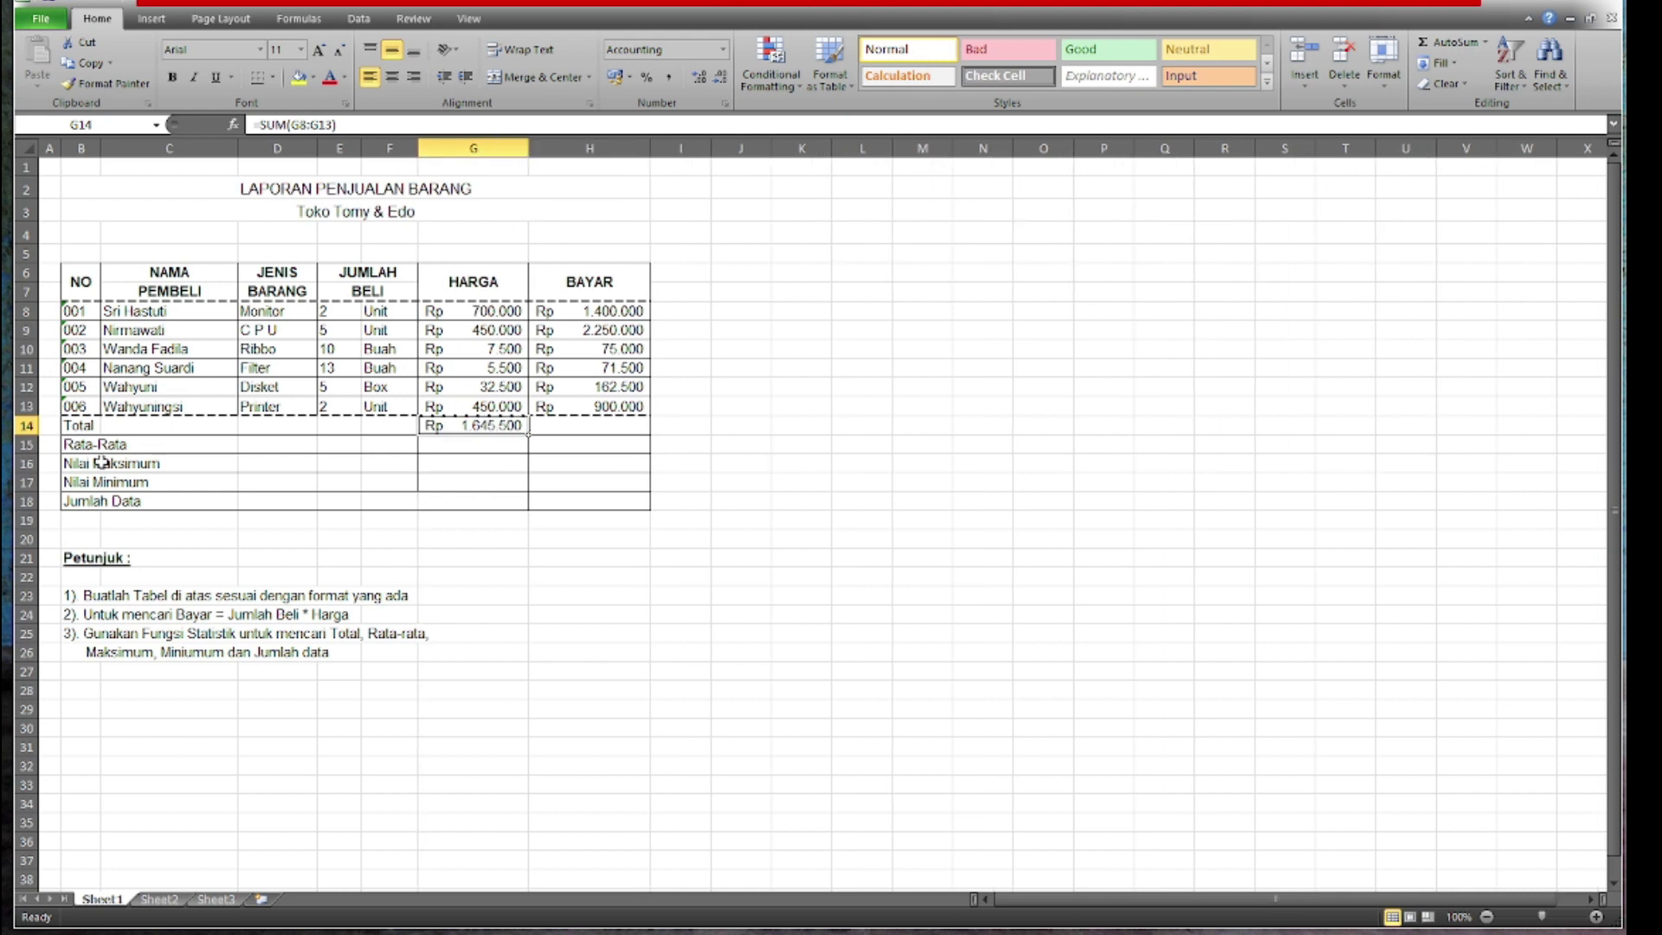
{"action": "left_click", "coordinate": [452, 447]}
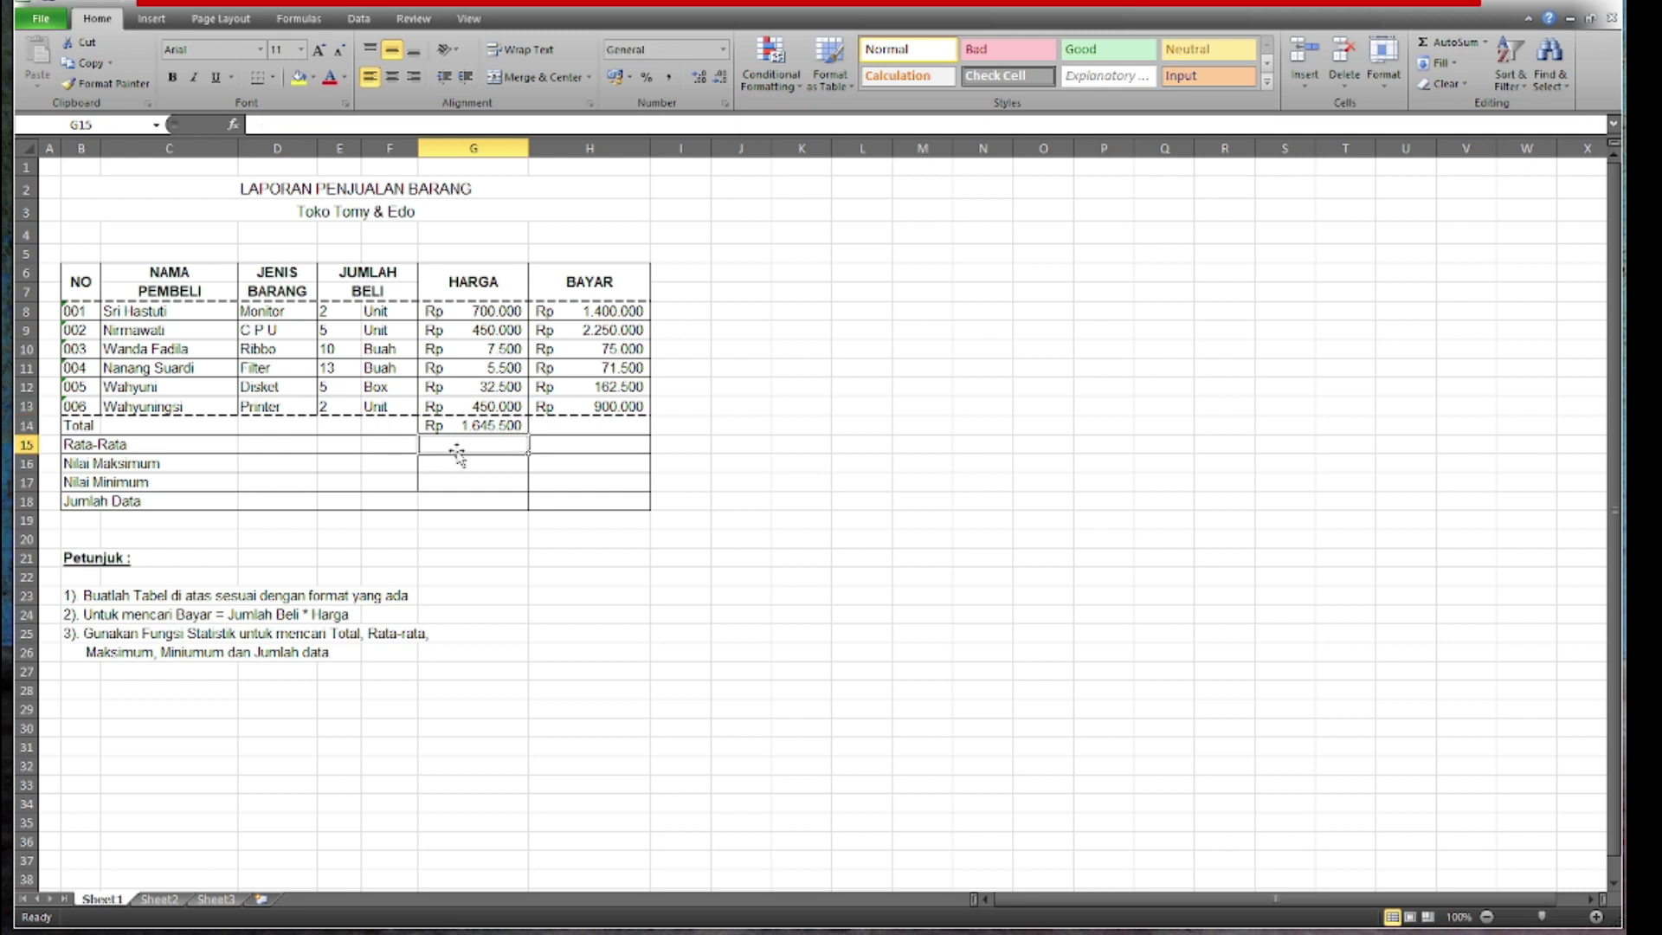
- Enter =AVERAGE(G8:G13) in G15 to show the HARGA average of Rp 274.250
{"action": "type", "text": "=A"}
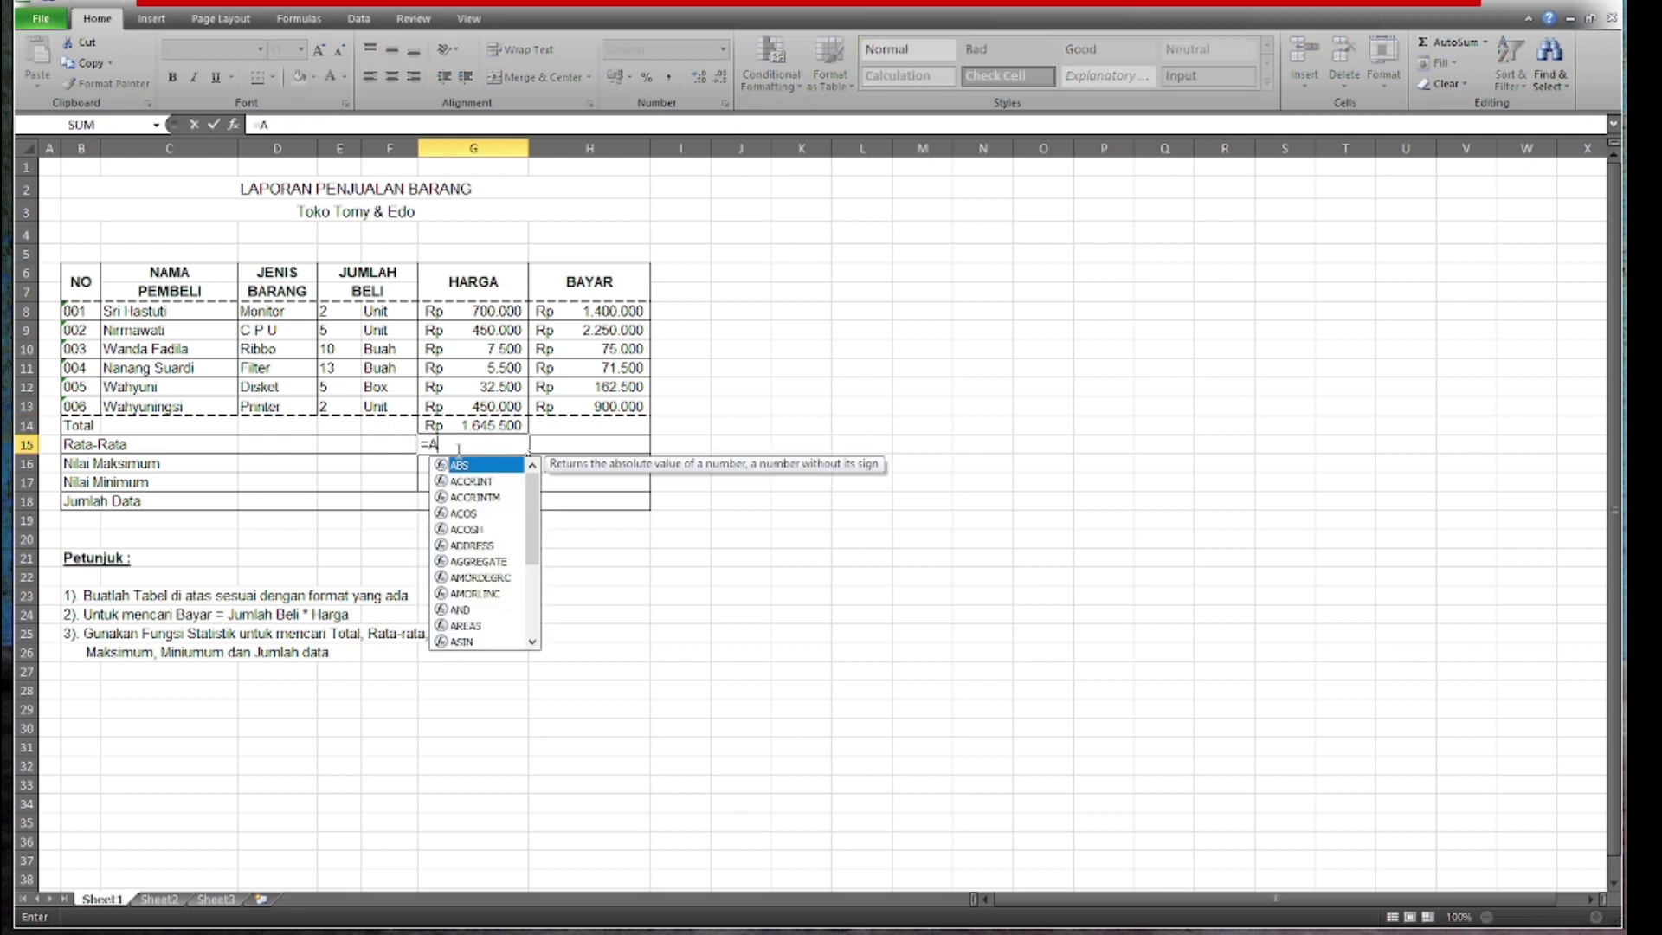
{"action": "type", "text": "VE"}
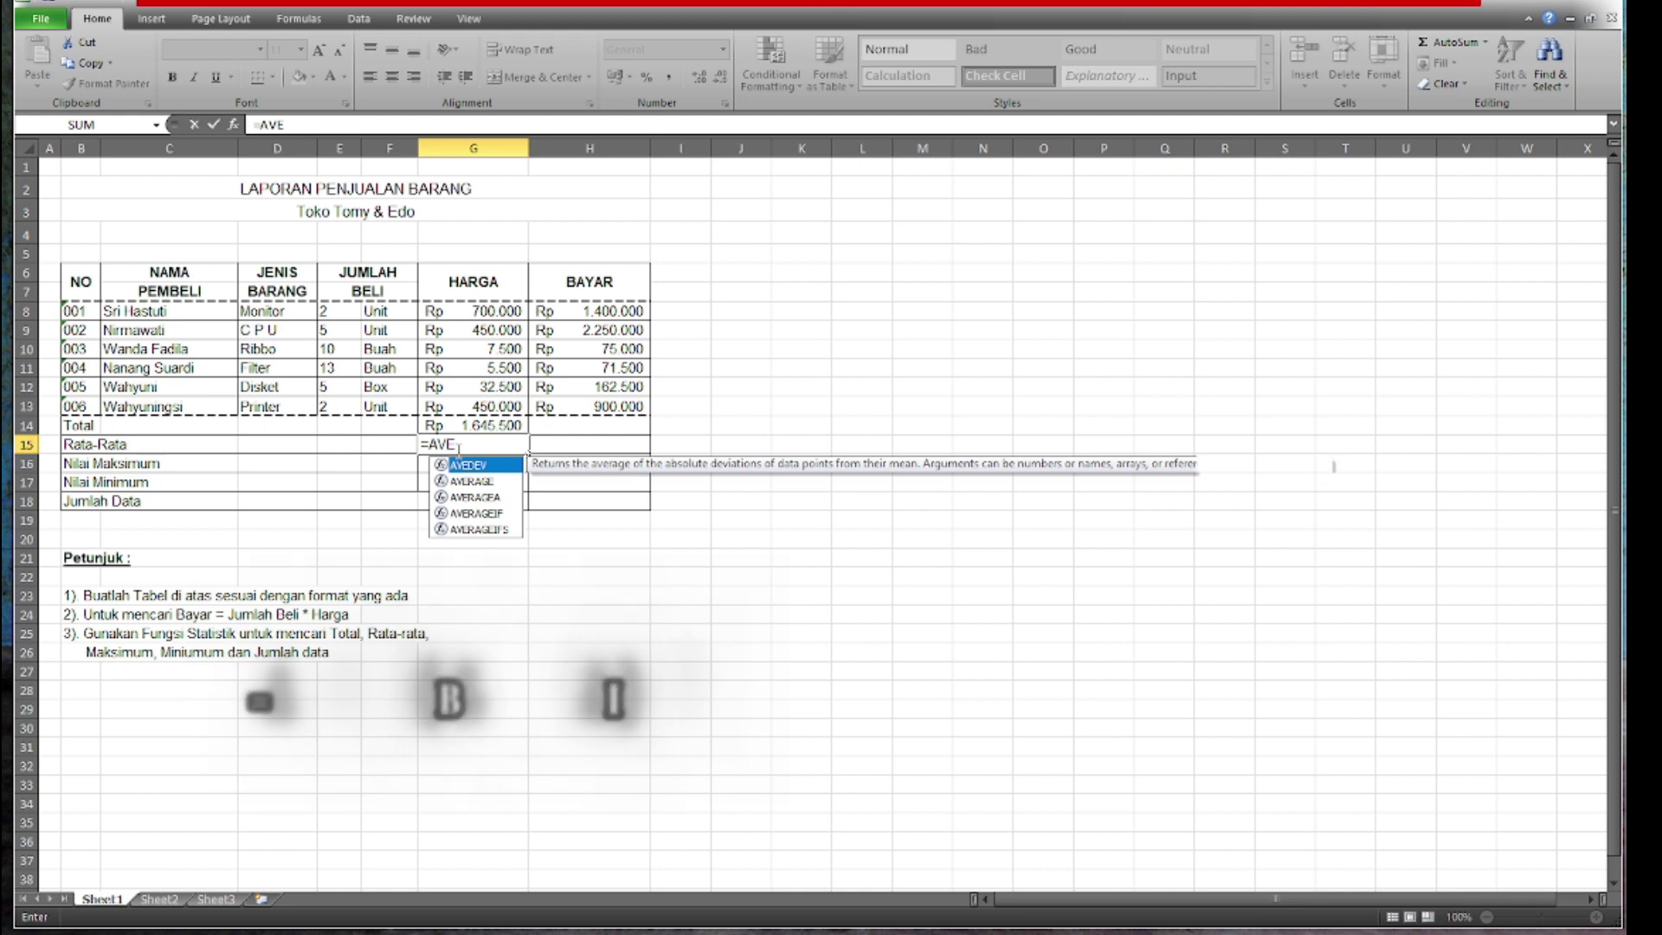
{"action": "type", "text": "RA"}
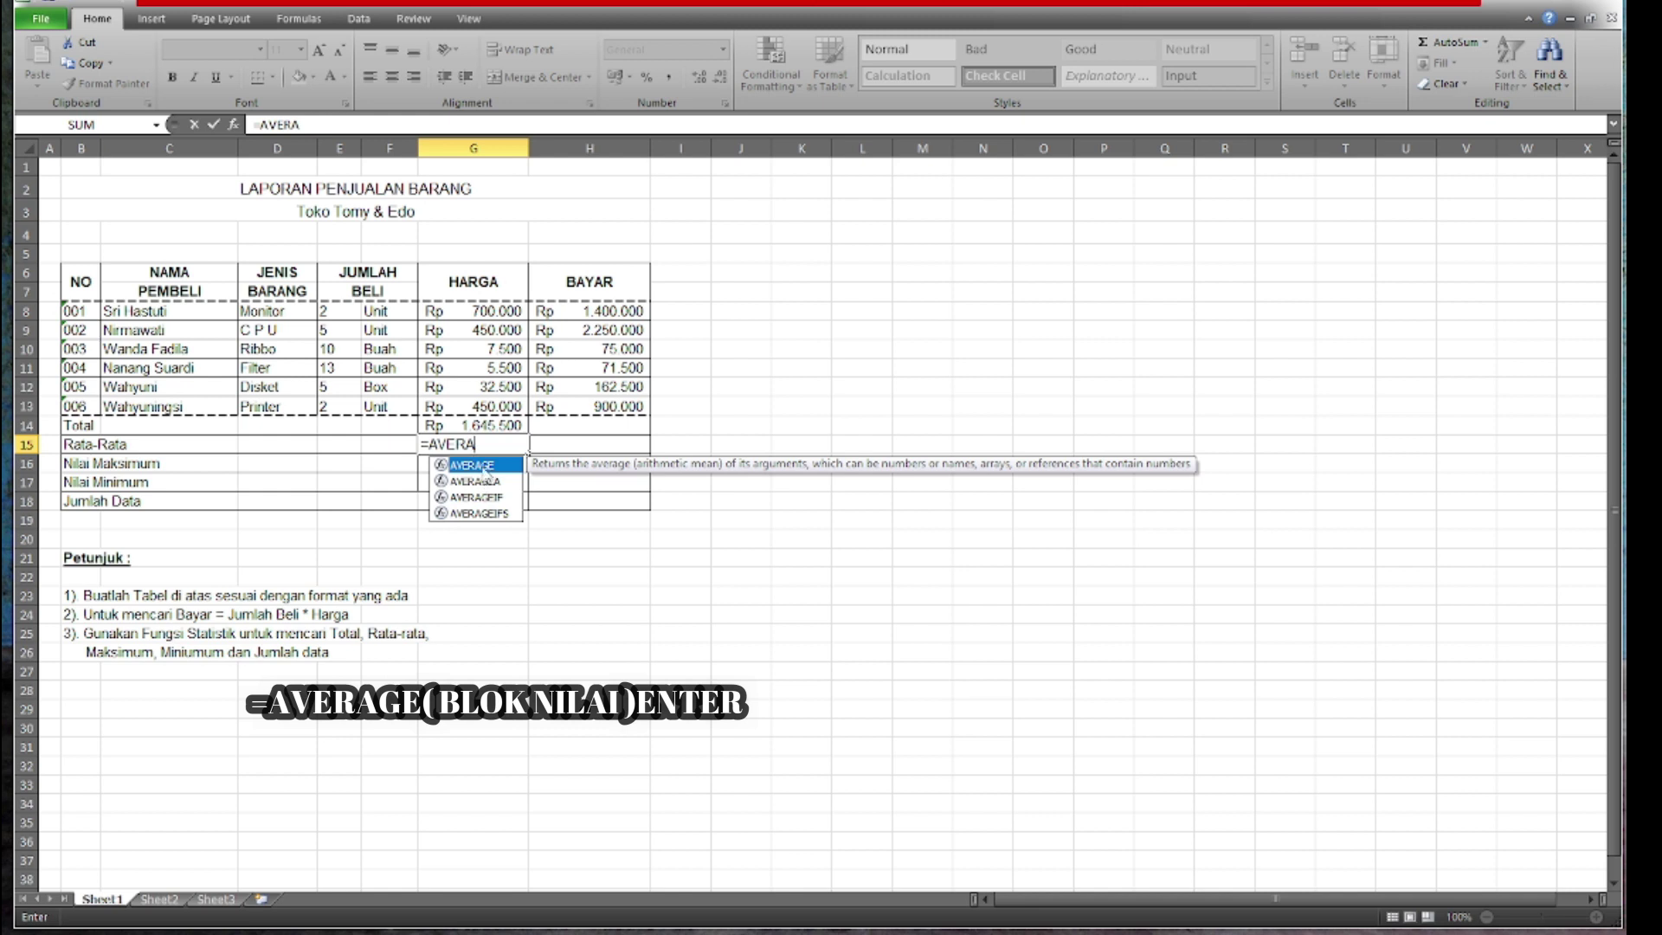
{"action": "double_click", "coordinate": [482, 467]}
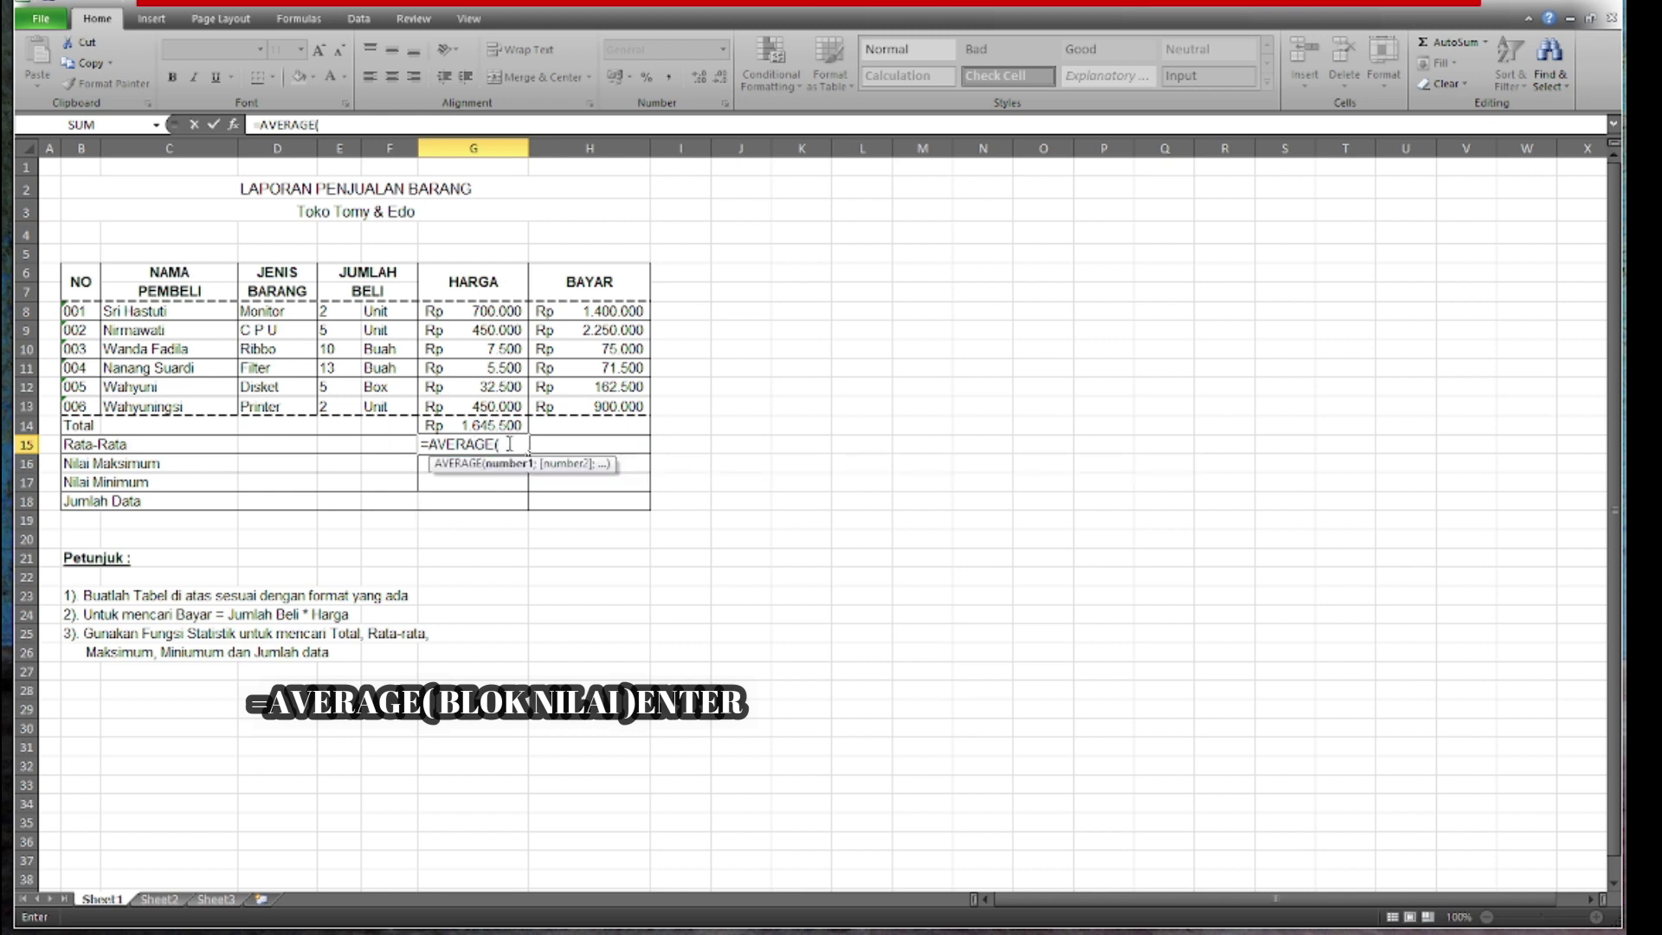
{"action": "left_click_drag", "start_coordinate": [501, 312], "coordinate": [485, 406]}
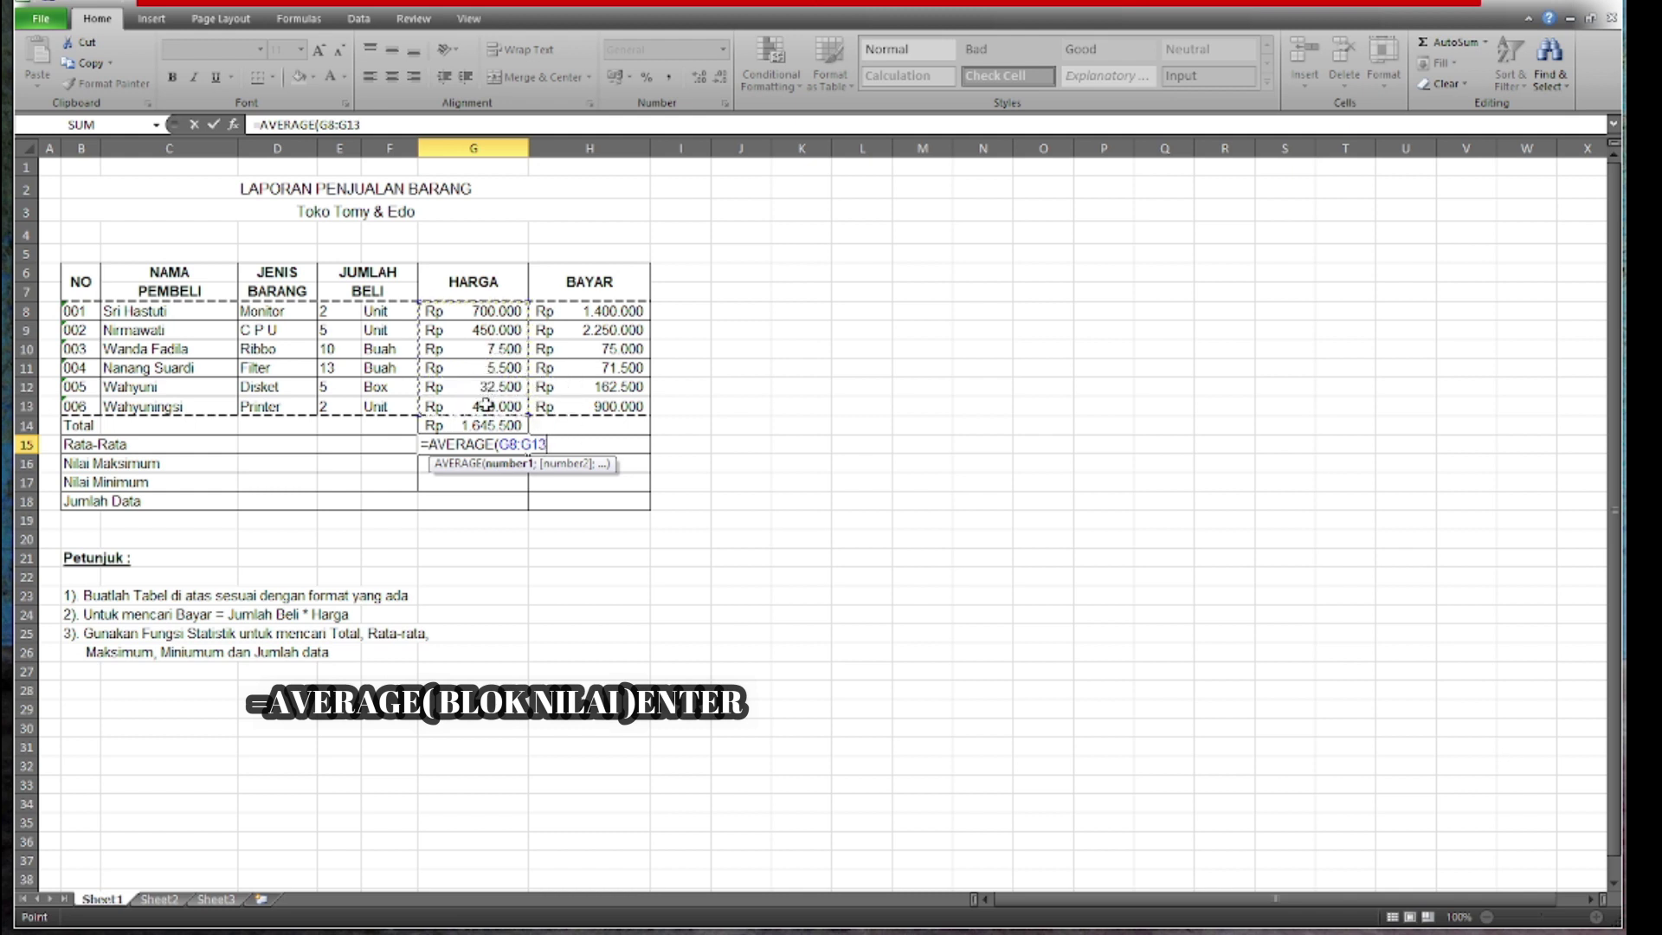
{"action": "type", "text": ")"}
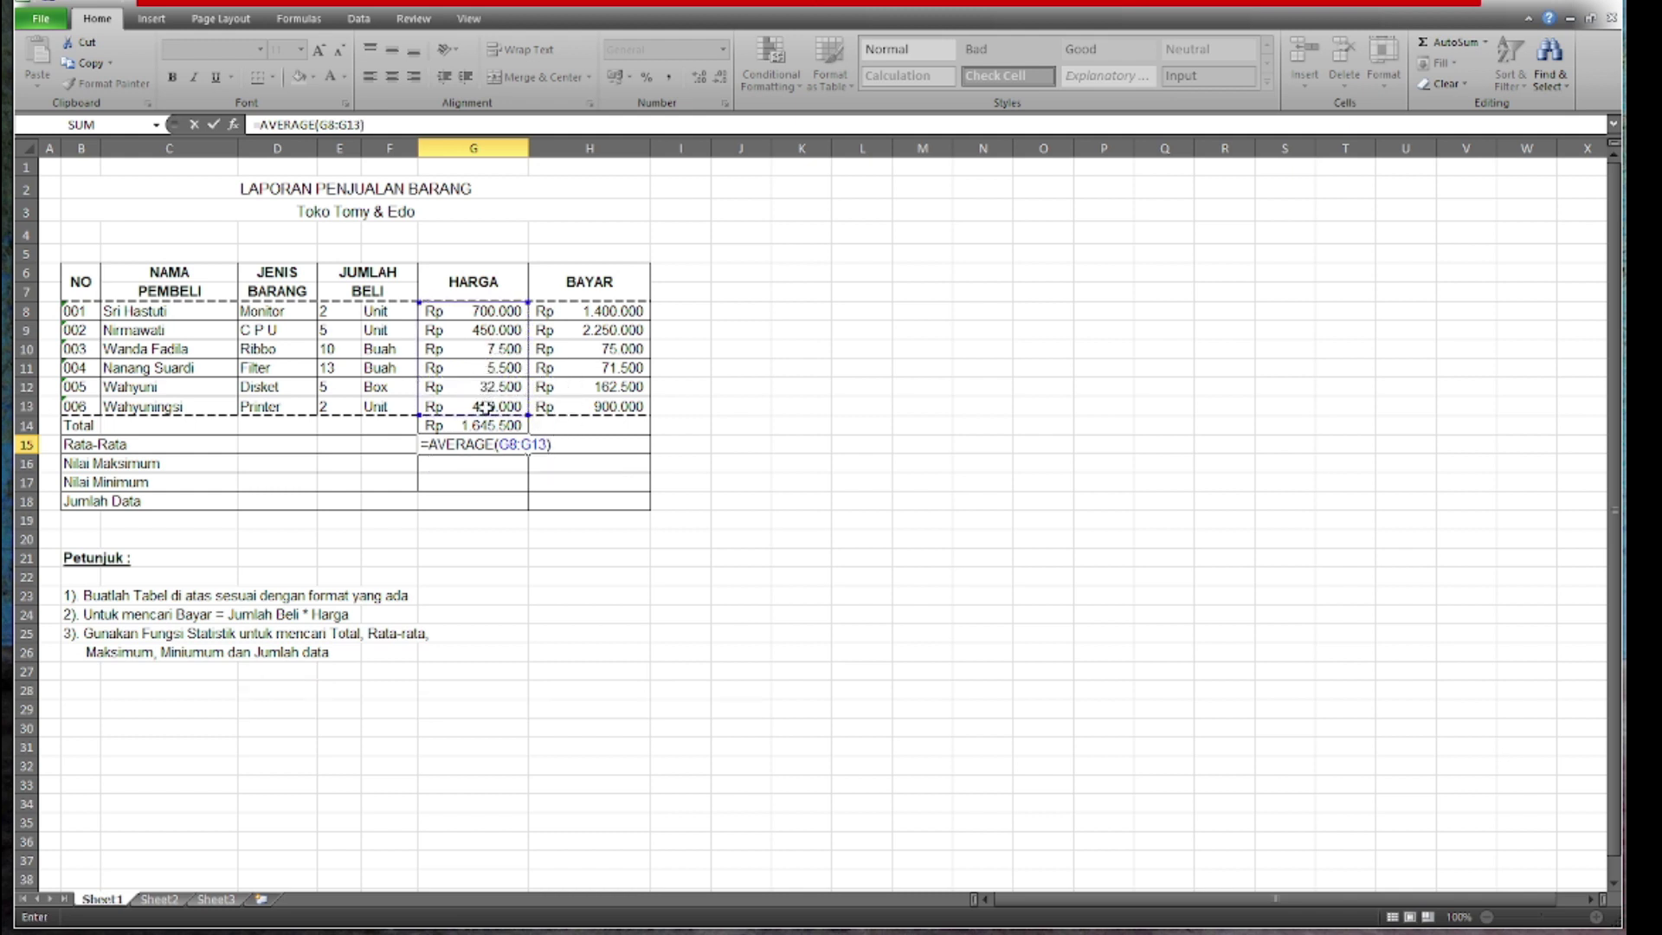
{"action": "key", "text": "Return"}
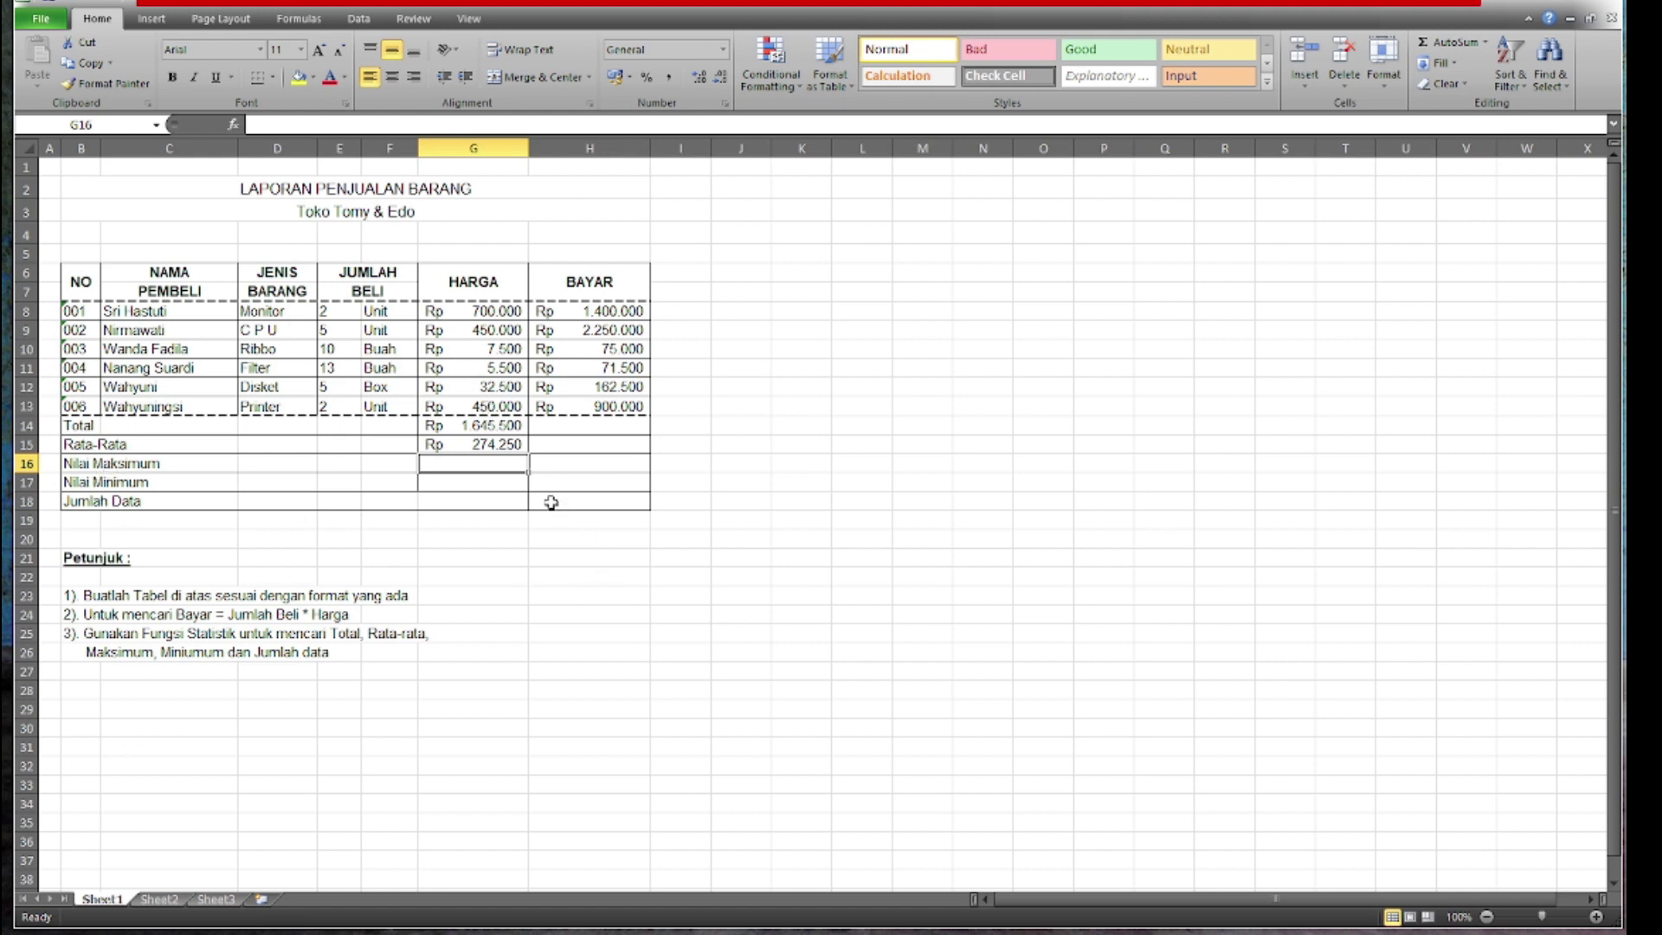
- Enter =MAX(G8:G13) in G16 for the HARGA maximum of Rp 700.000
{"action": "type", "text": "="}
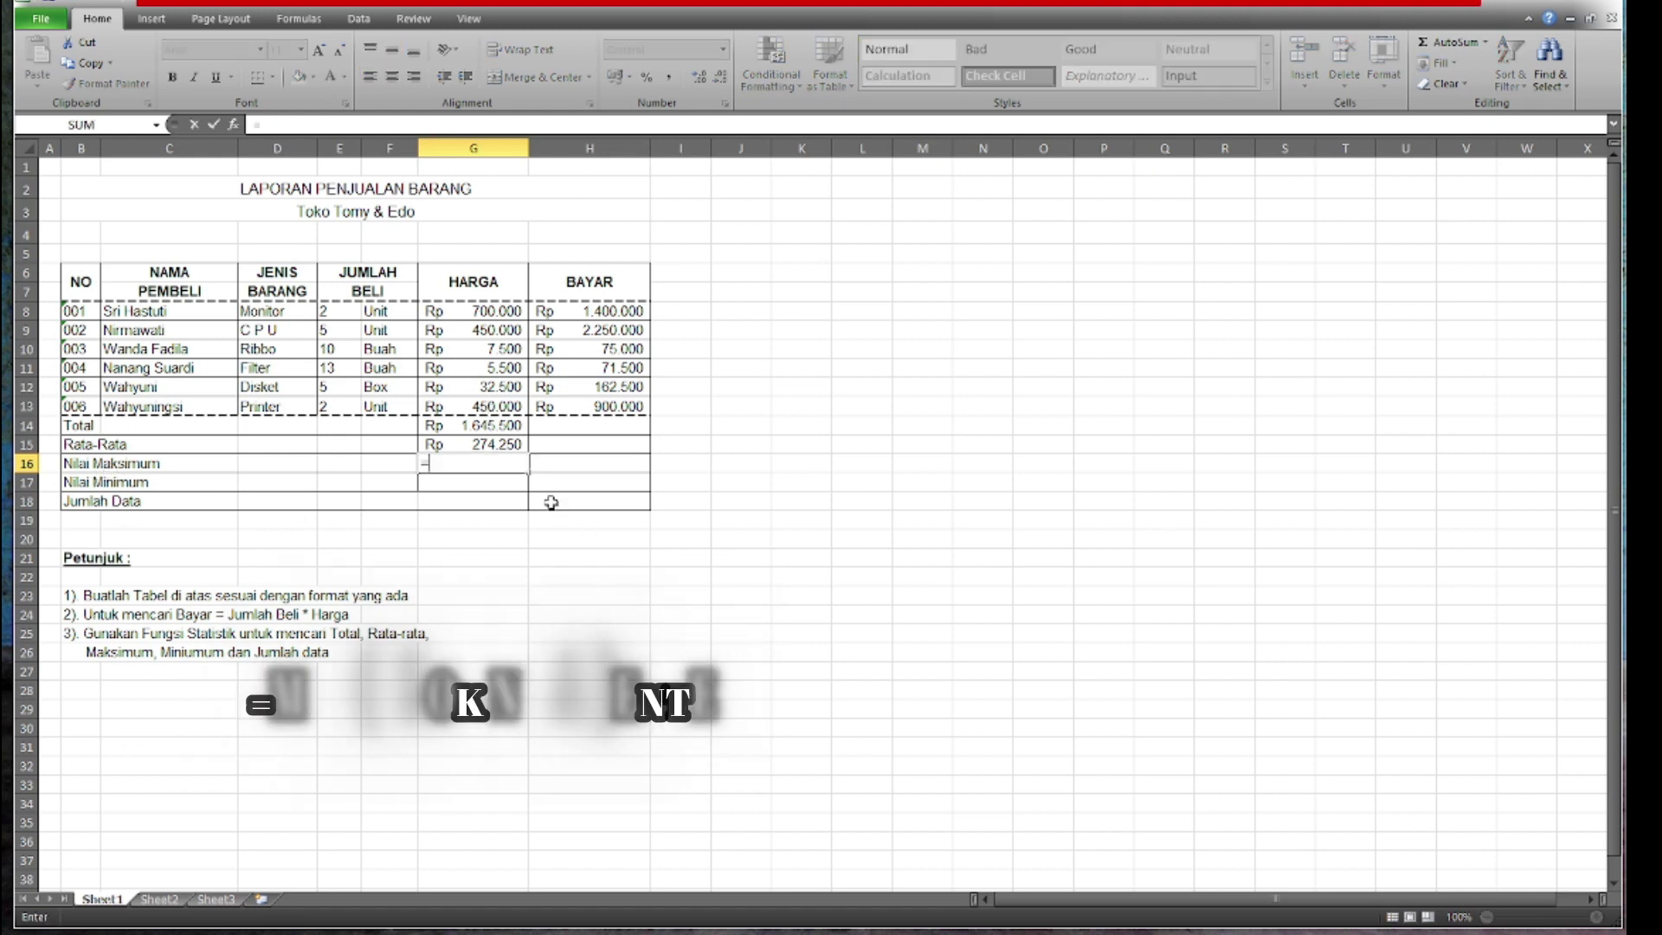
{"action": "type", "text": "MAX"}
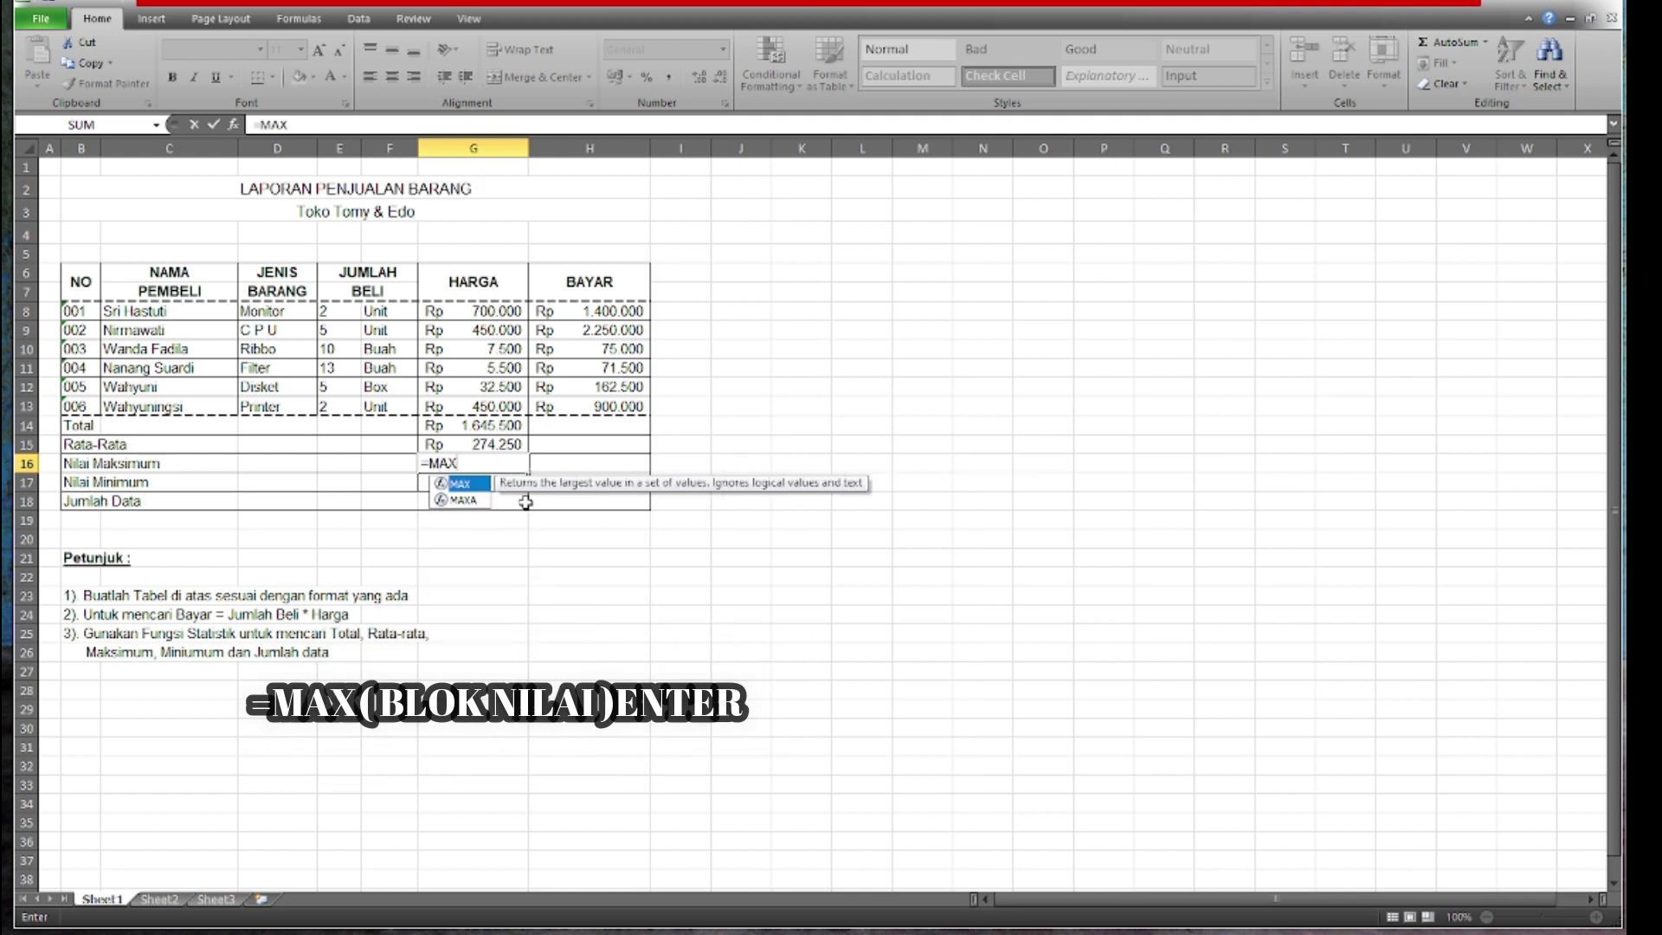
{"action": "double_click", "coordinate": [456, 486]}
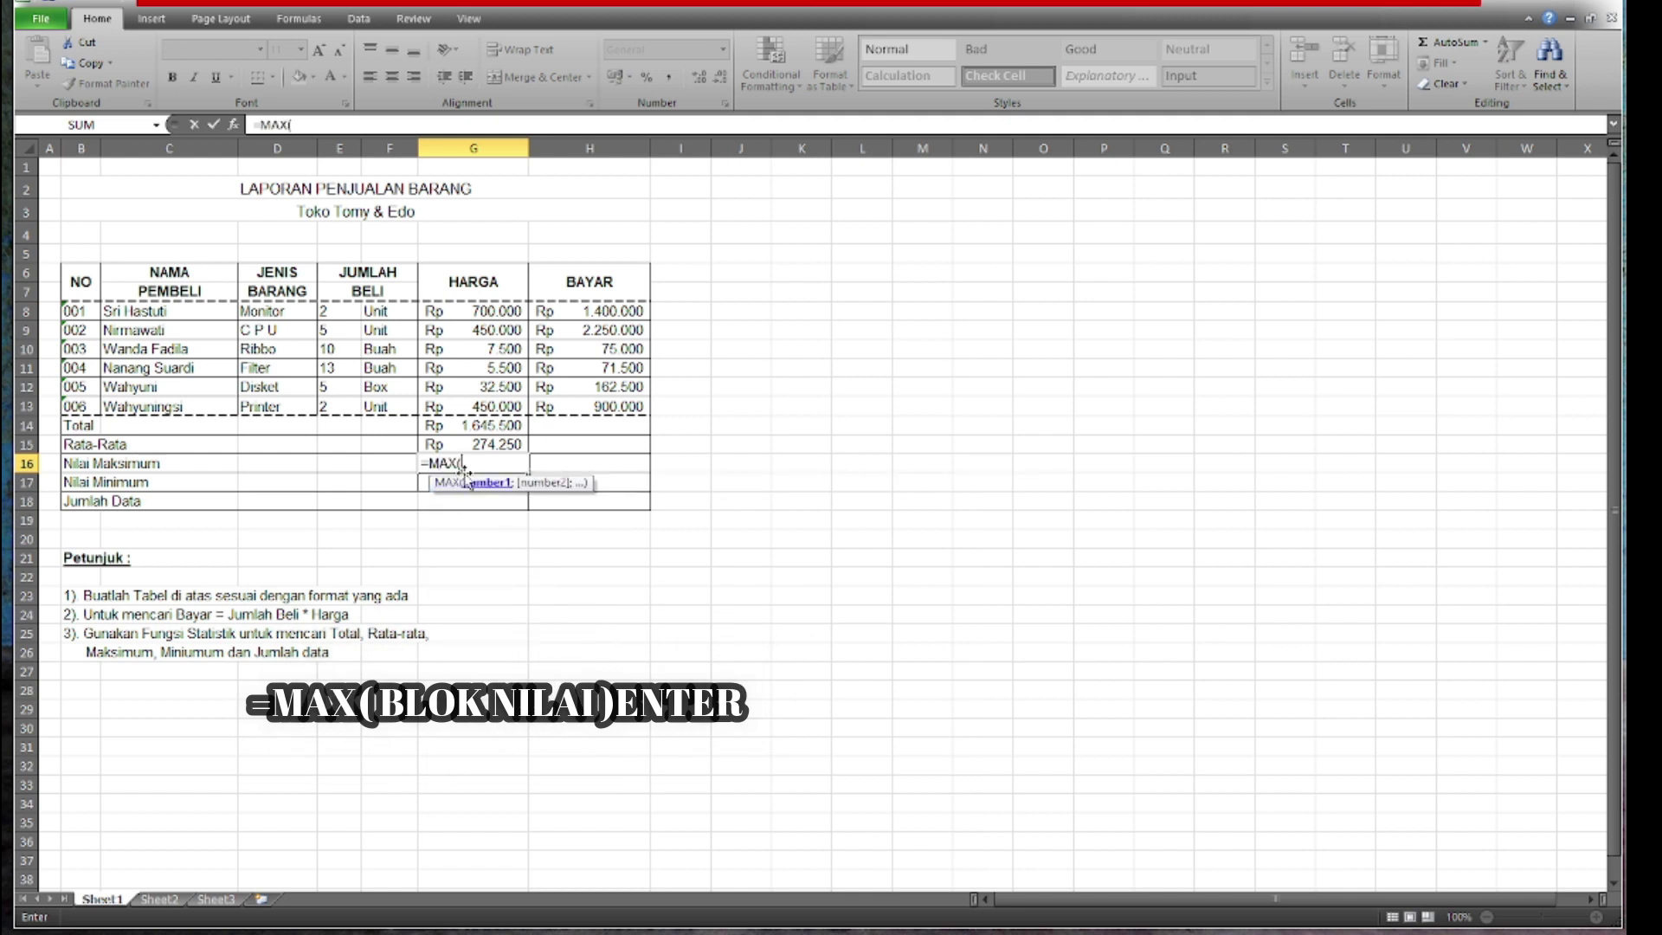
{"action": "left_click_drag", "start_coordinate": [511, 302], "coordinate": [494, 405]}
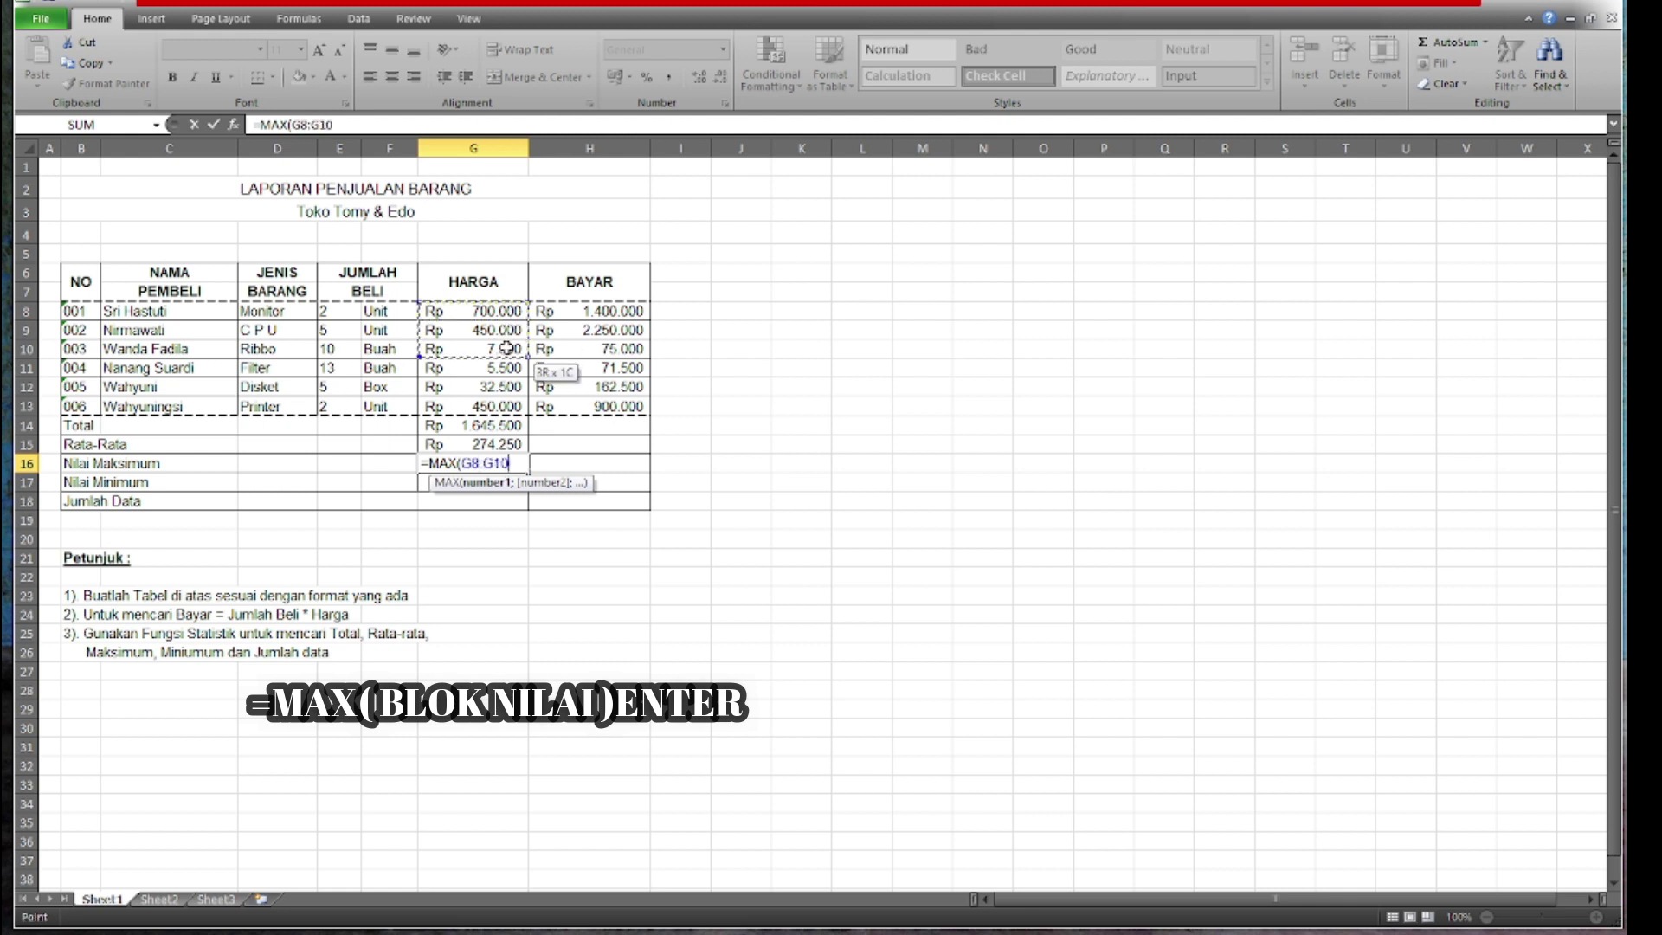
{"action": "type", "text": ")"}
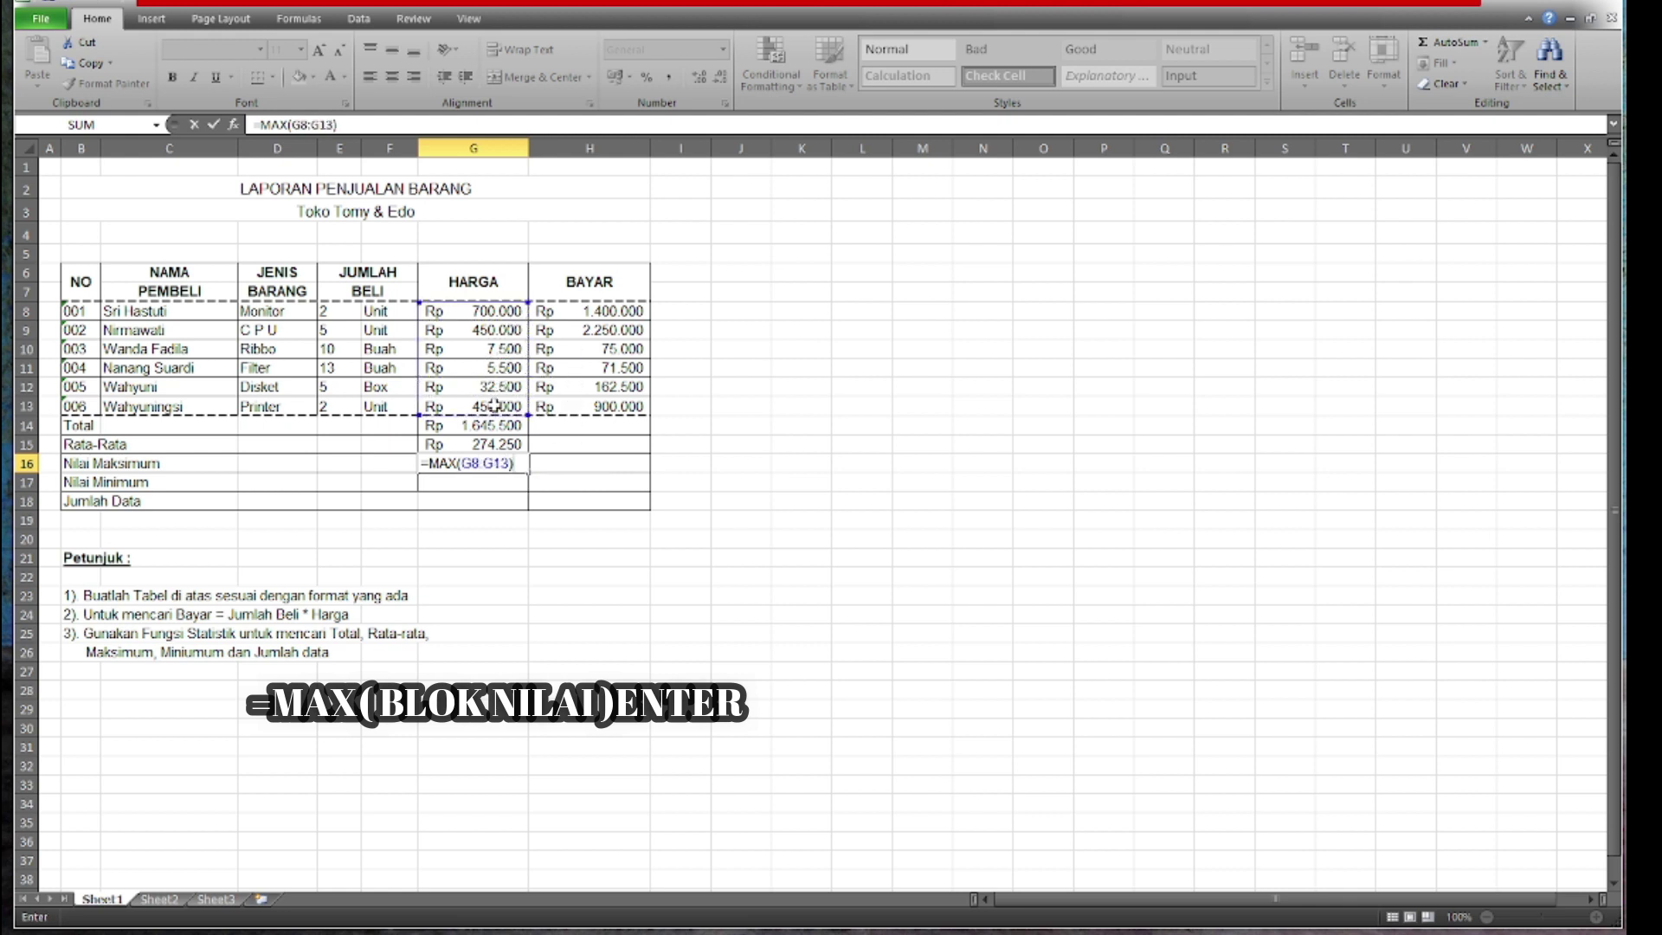
{"action": "key", "text": "Return"}
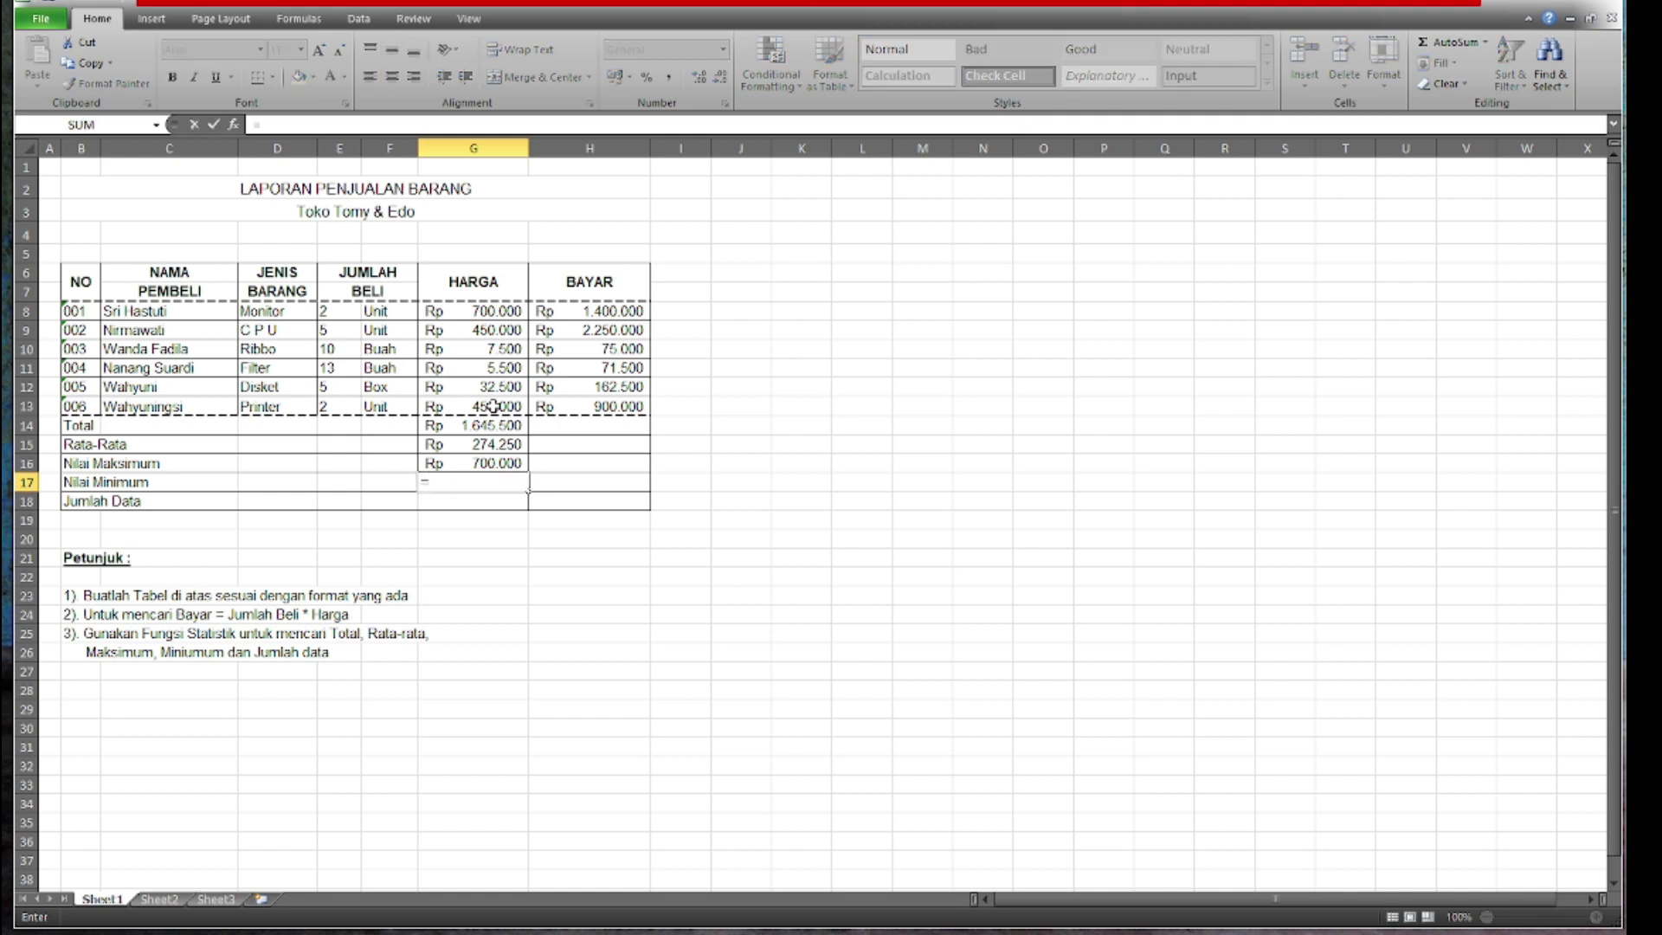
- Enter =MIN(G8:G13) in G17 for the HARGA minimum of Rp 5.500
{"action": "type", "text": "MIN("}
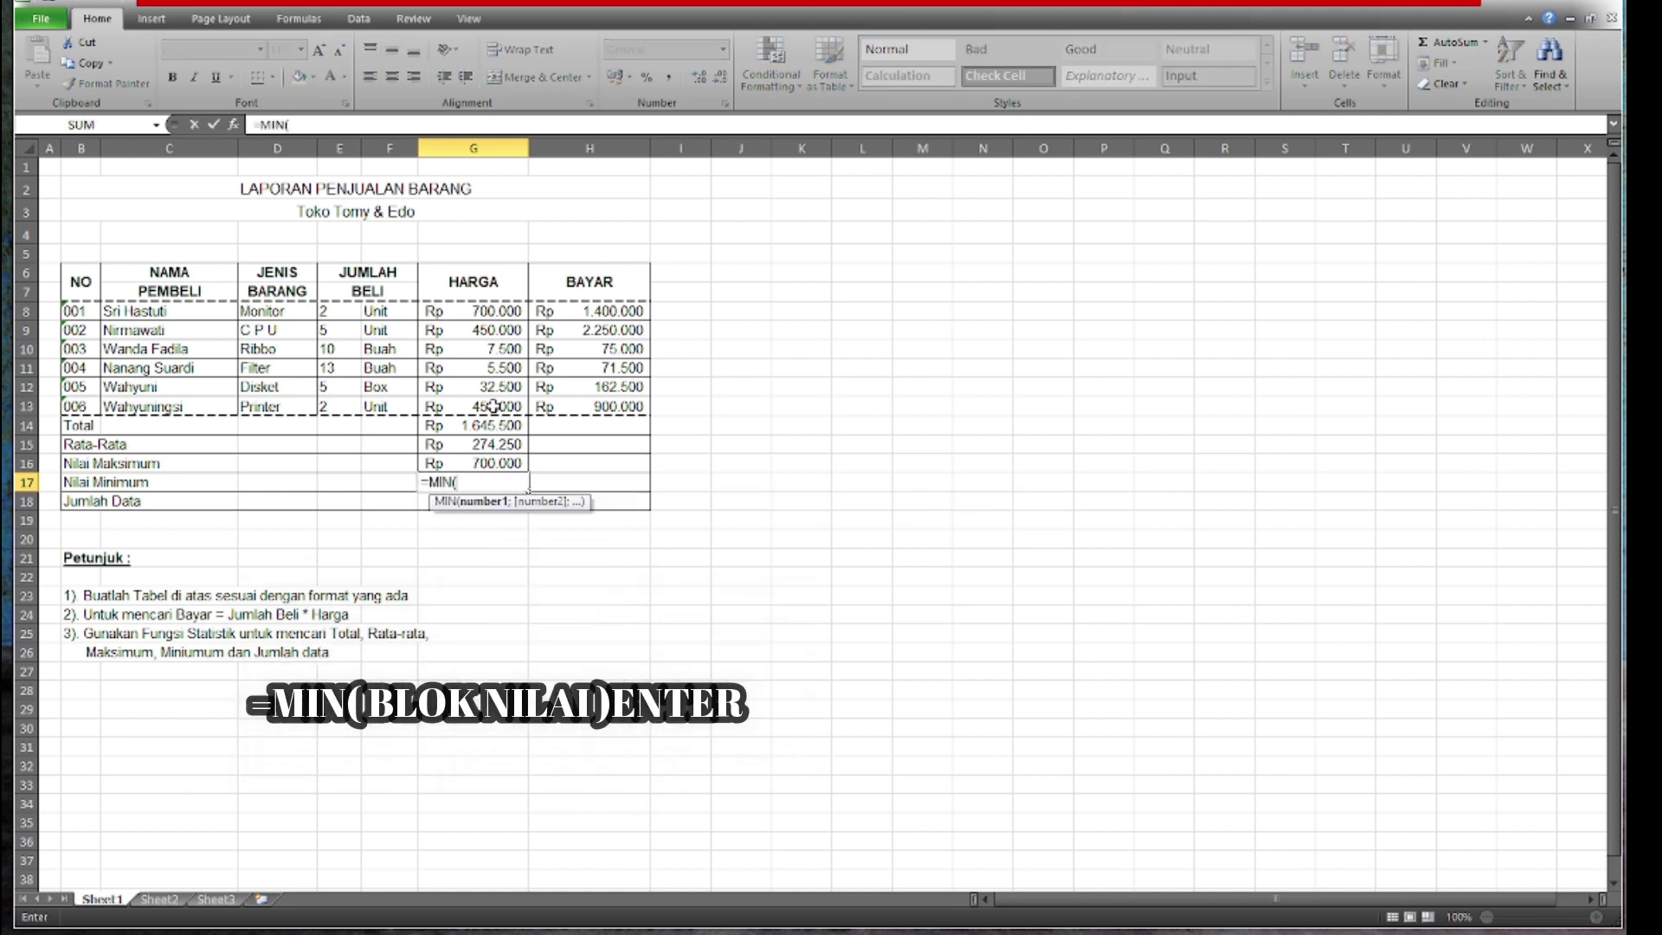
{"action": "left_click_drag", "start_coordinate": [515, 313], "coordinate": [504, 405]}
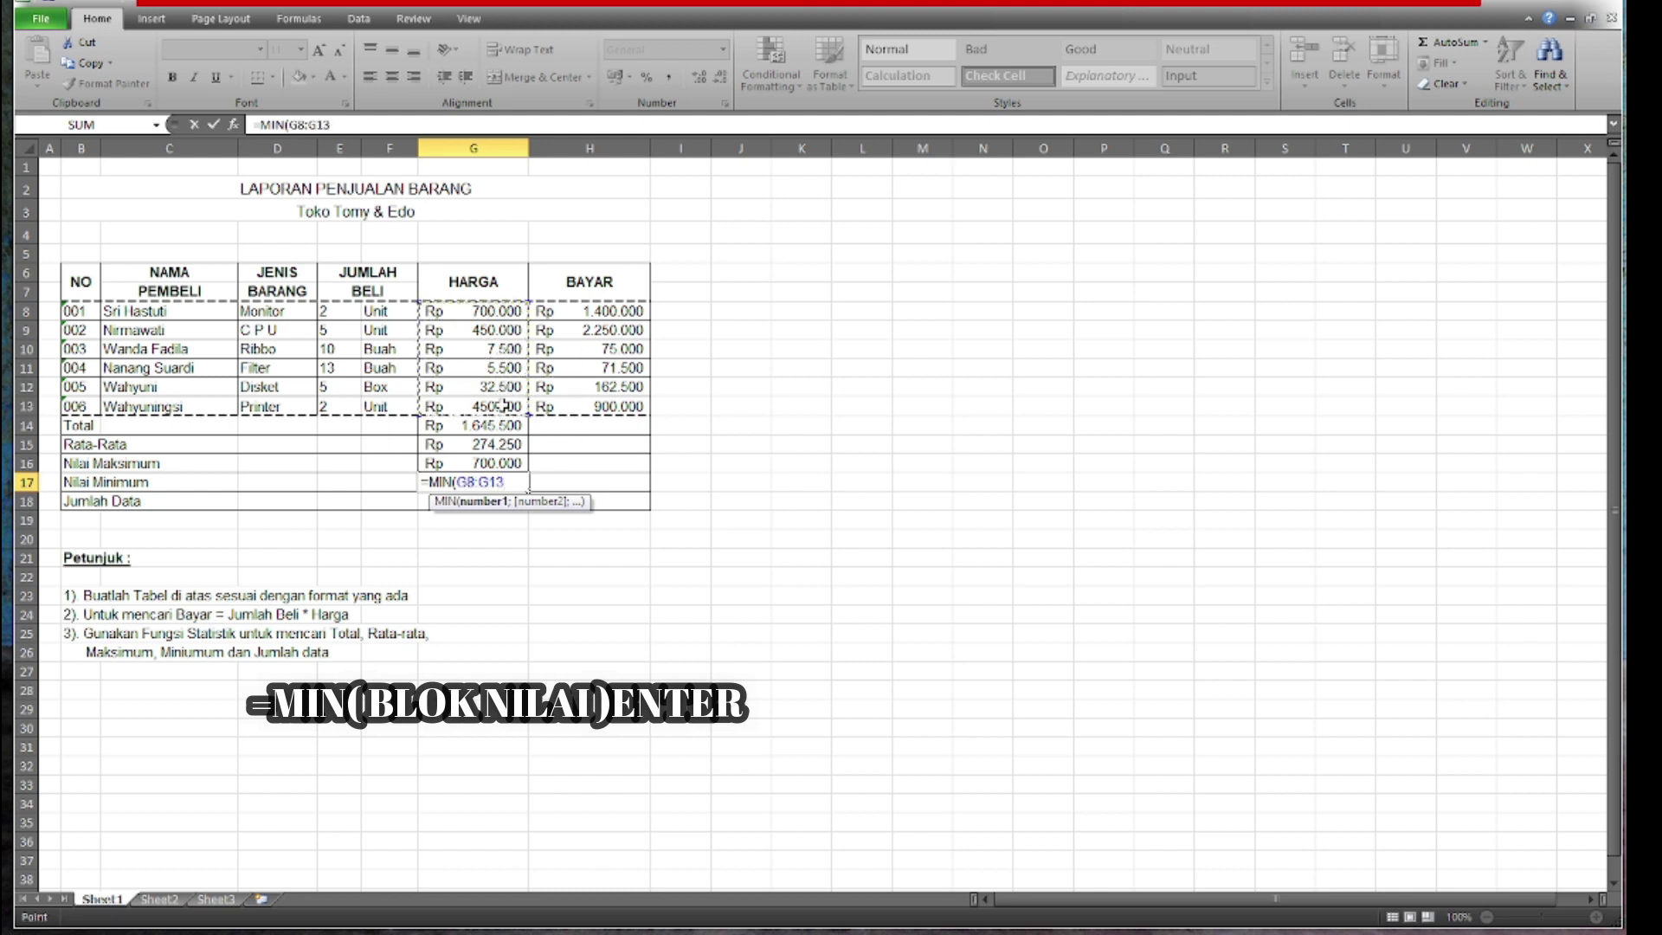
{"action": "type", "text": ")"}
{"action": "key", "text": "Return"}
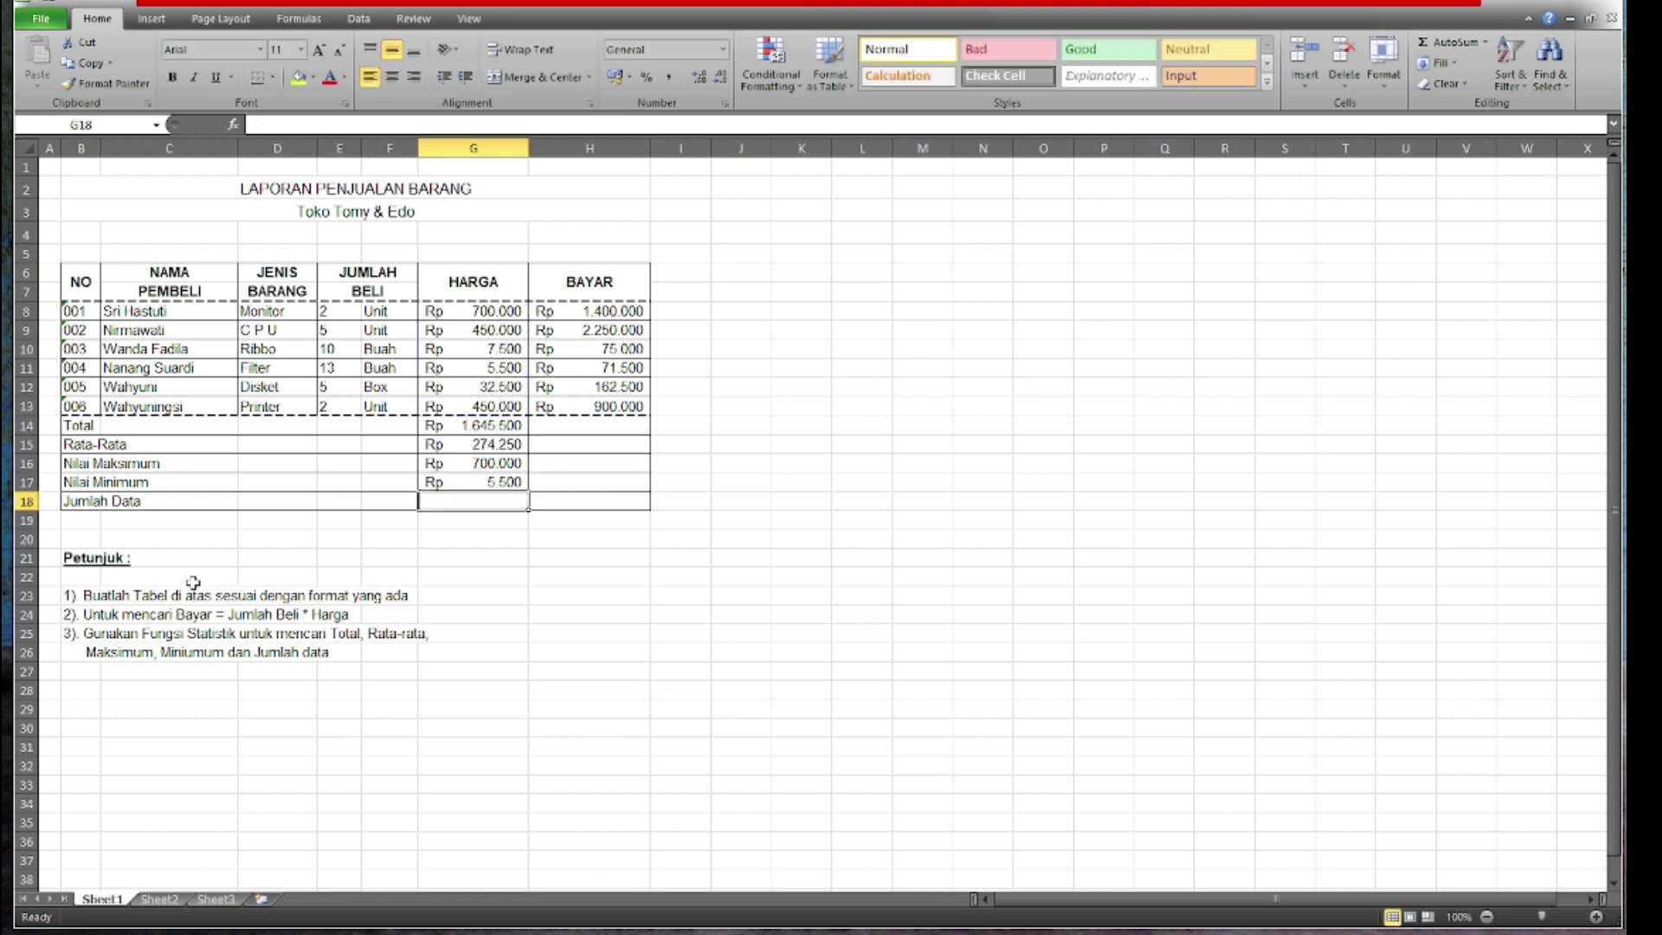
- Enter =COUNT(G8:G13) in G18 to count the six HARGA prices
{"action": "type", "text": "="}
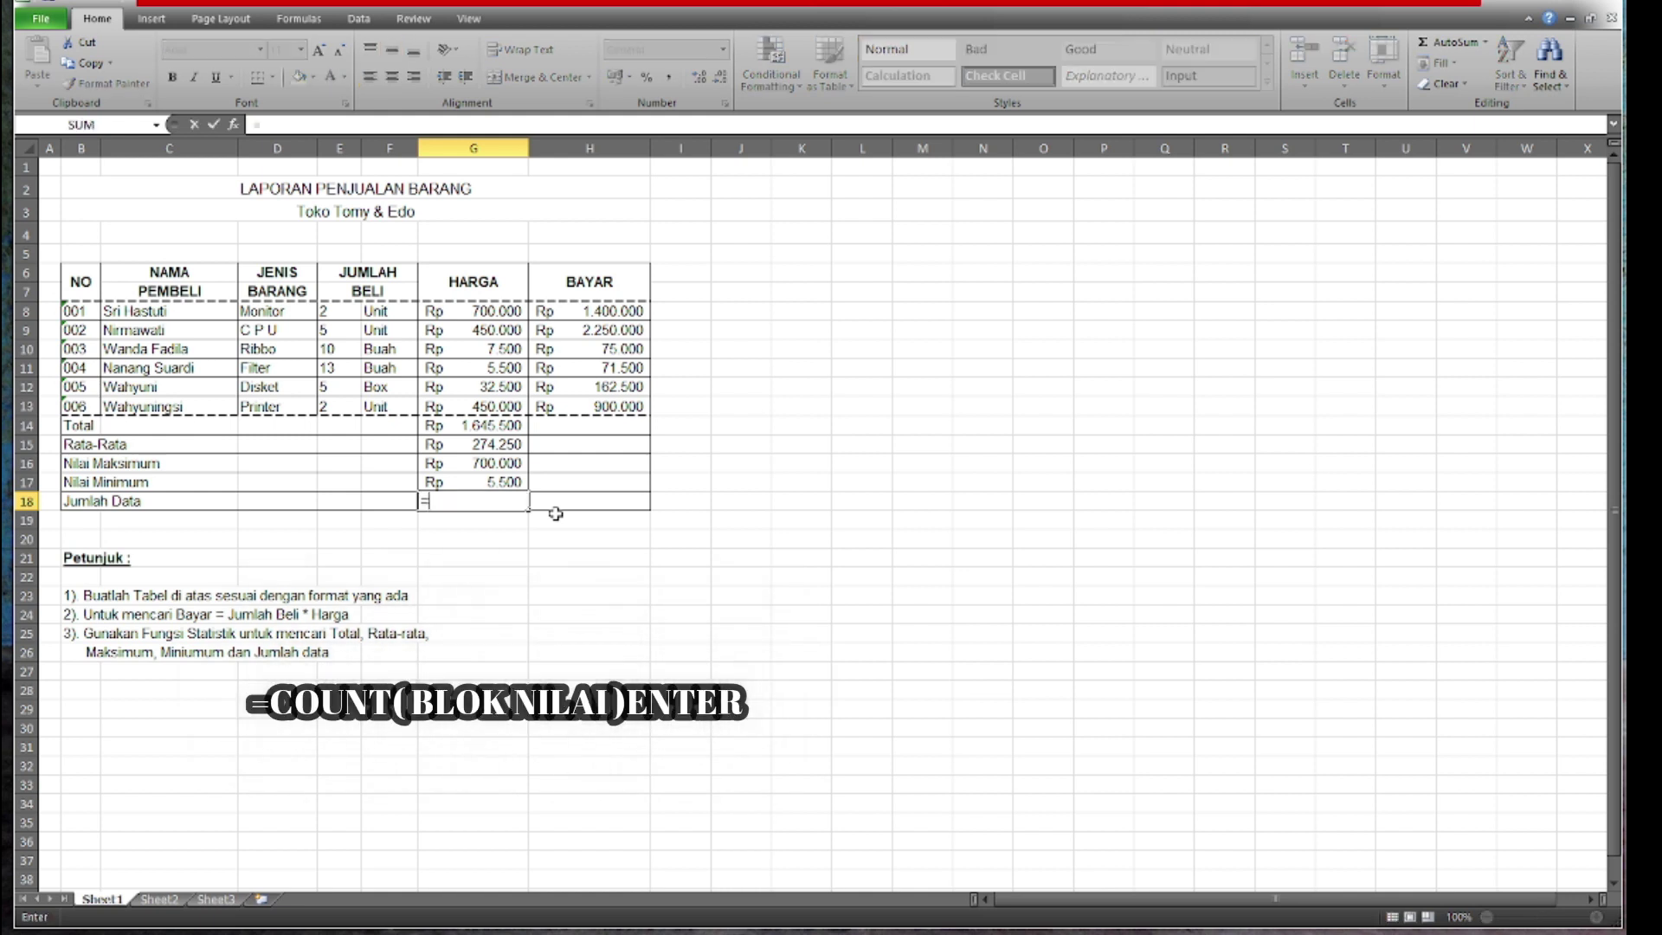
{"action": "type", "text": "COUNT"}
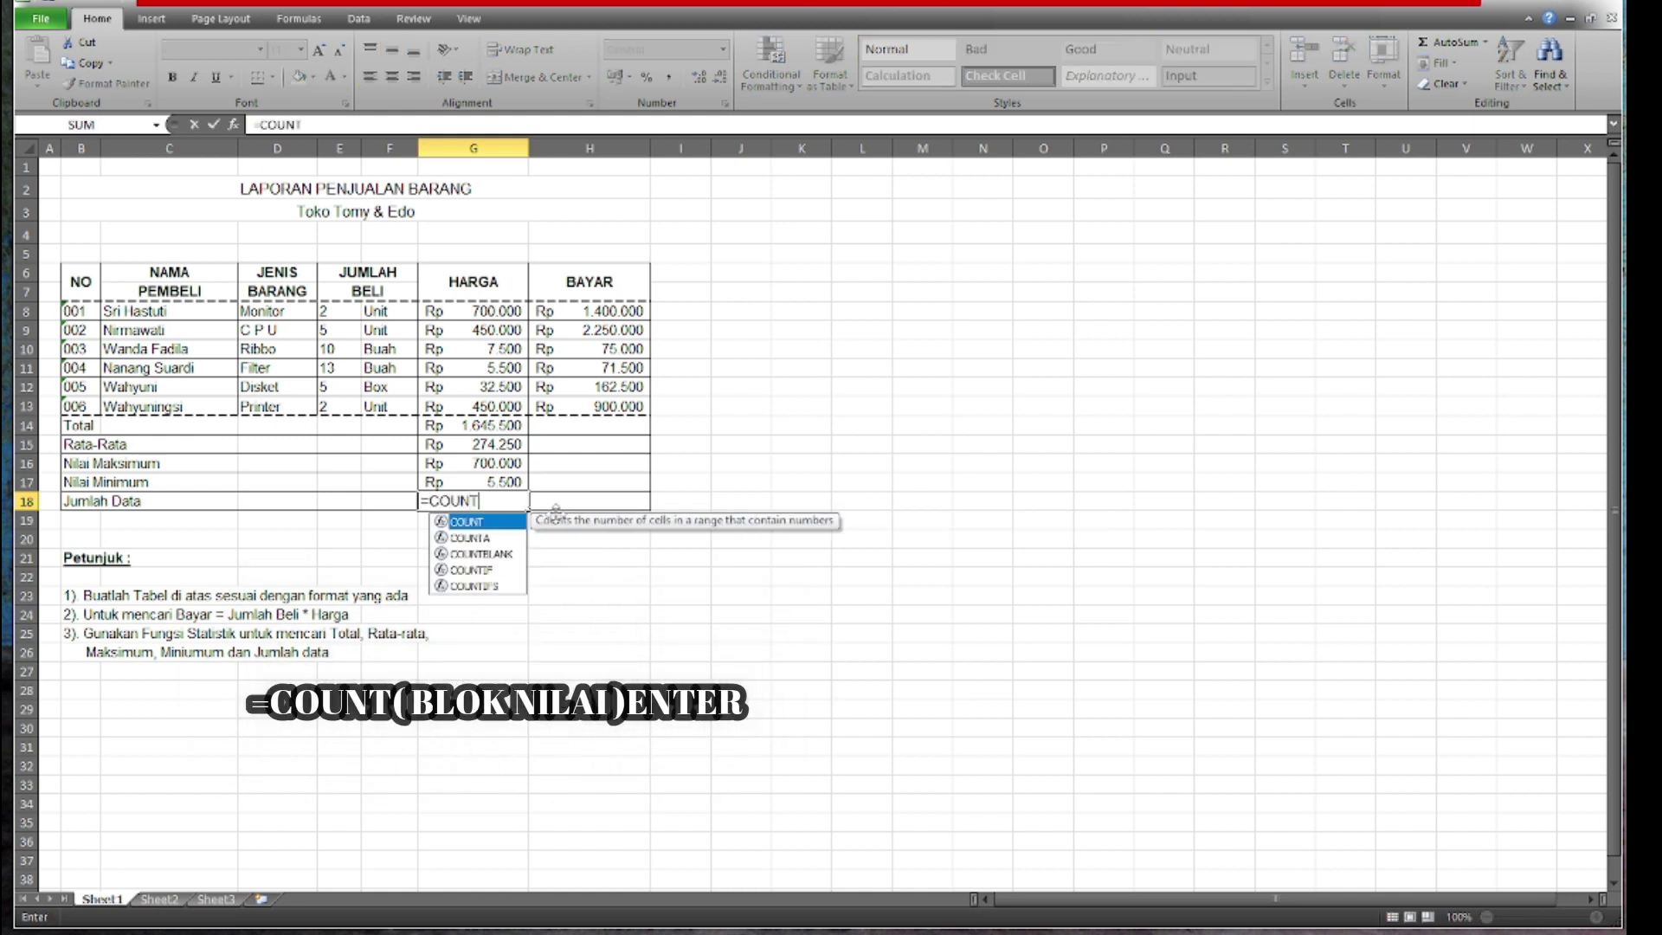
{"action": "type", "text": "("}
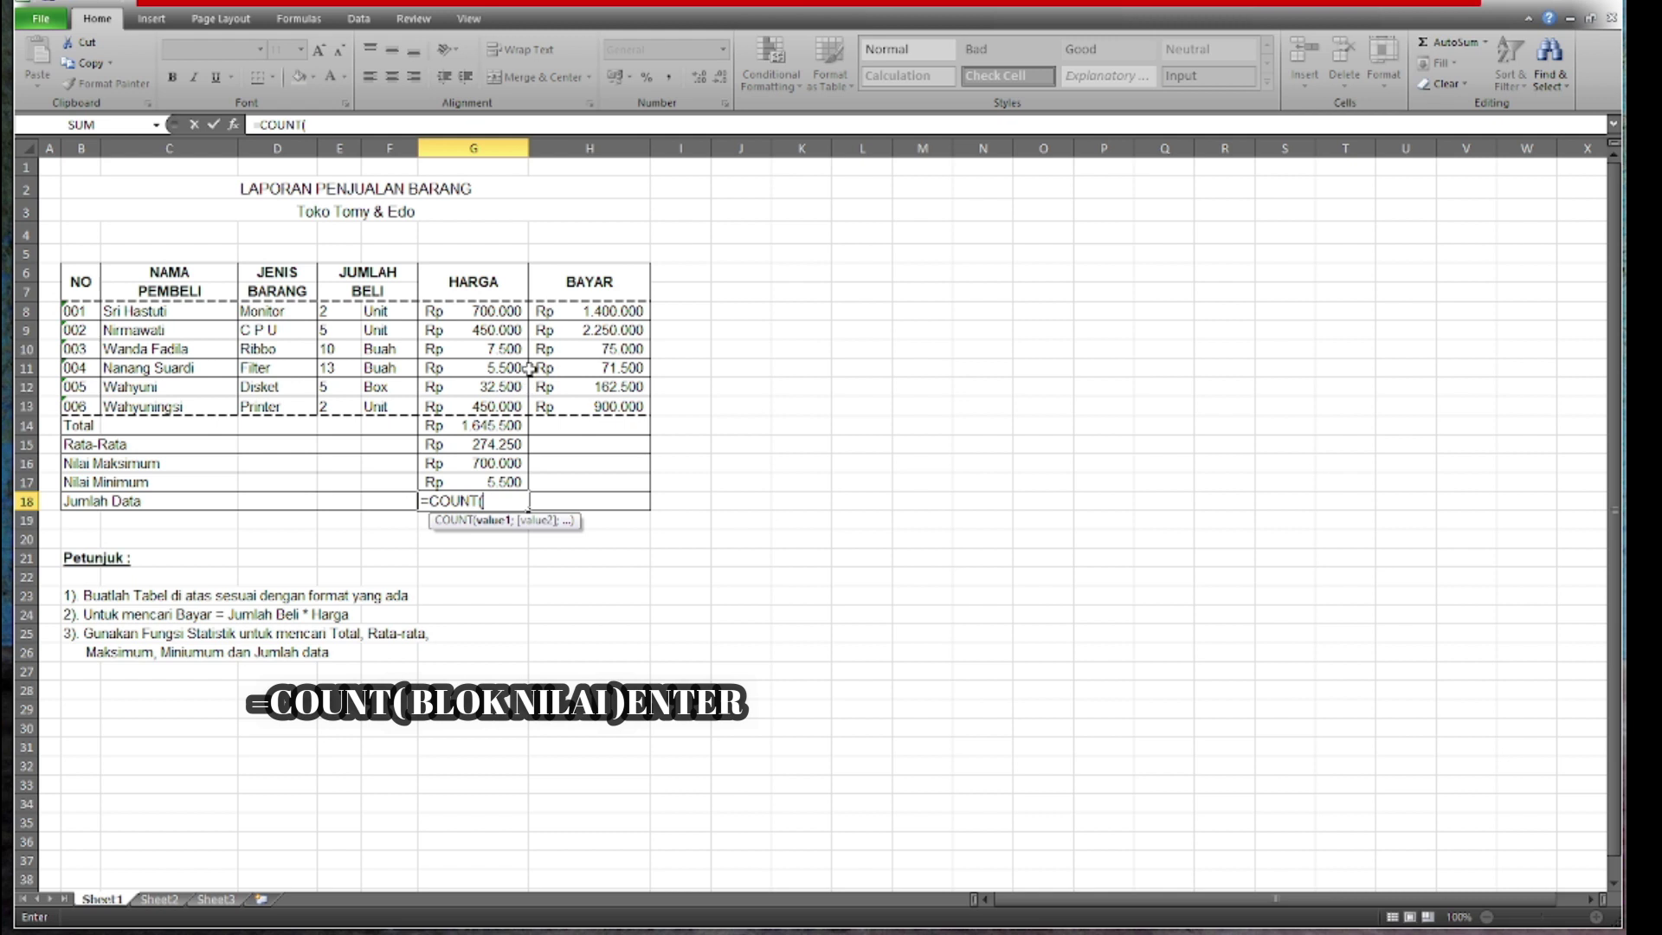
{"action": "left_click_drag", "start_coordinate": [500, 313], "coordinate": [486, 403]}
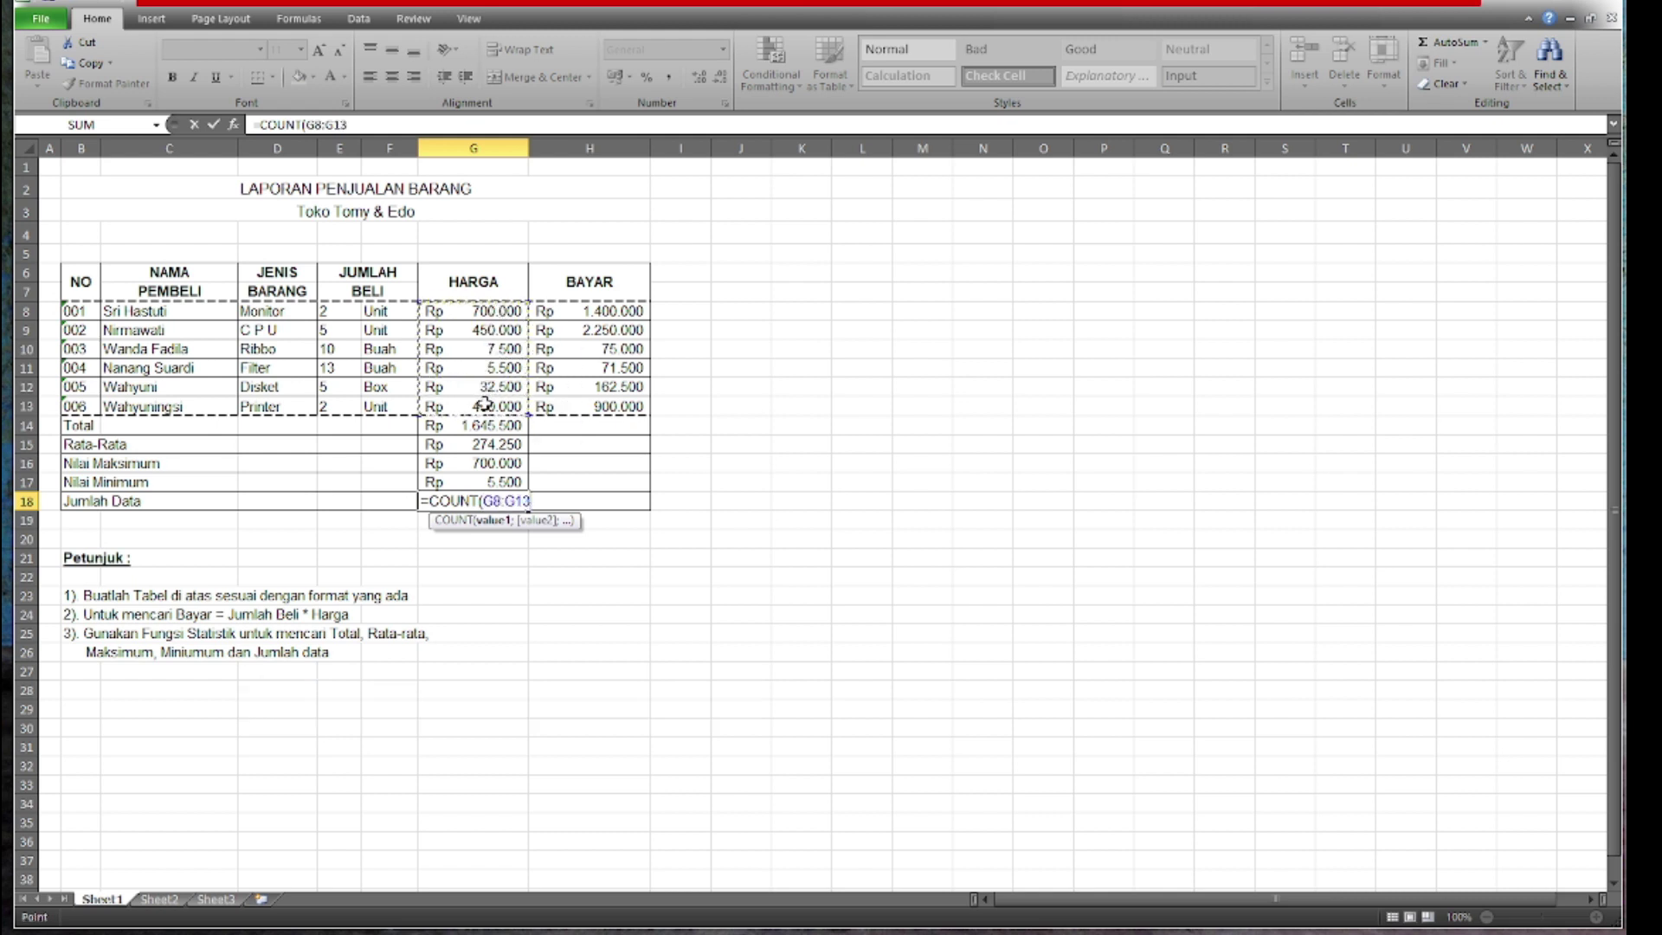
{"action": "type", "text": ")"}
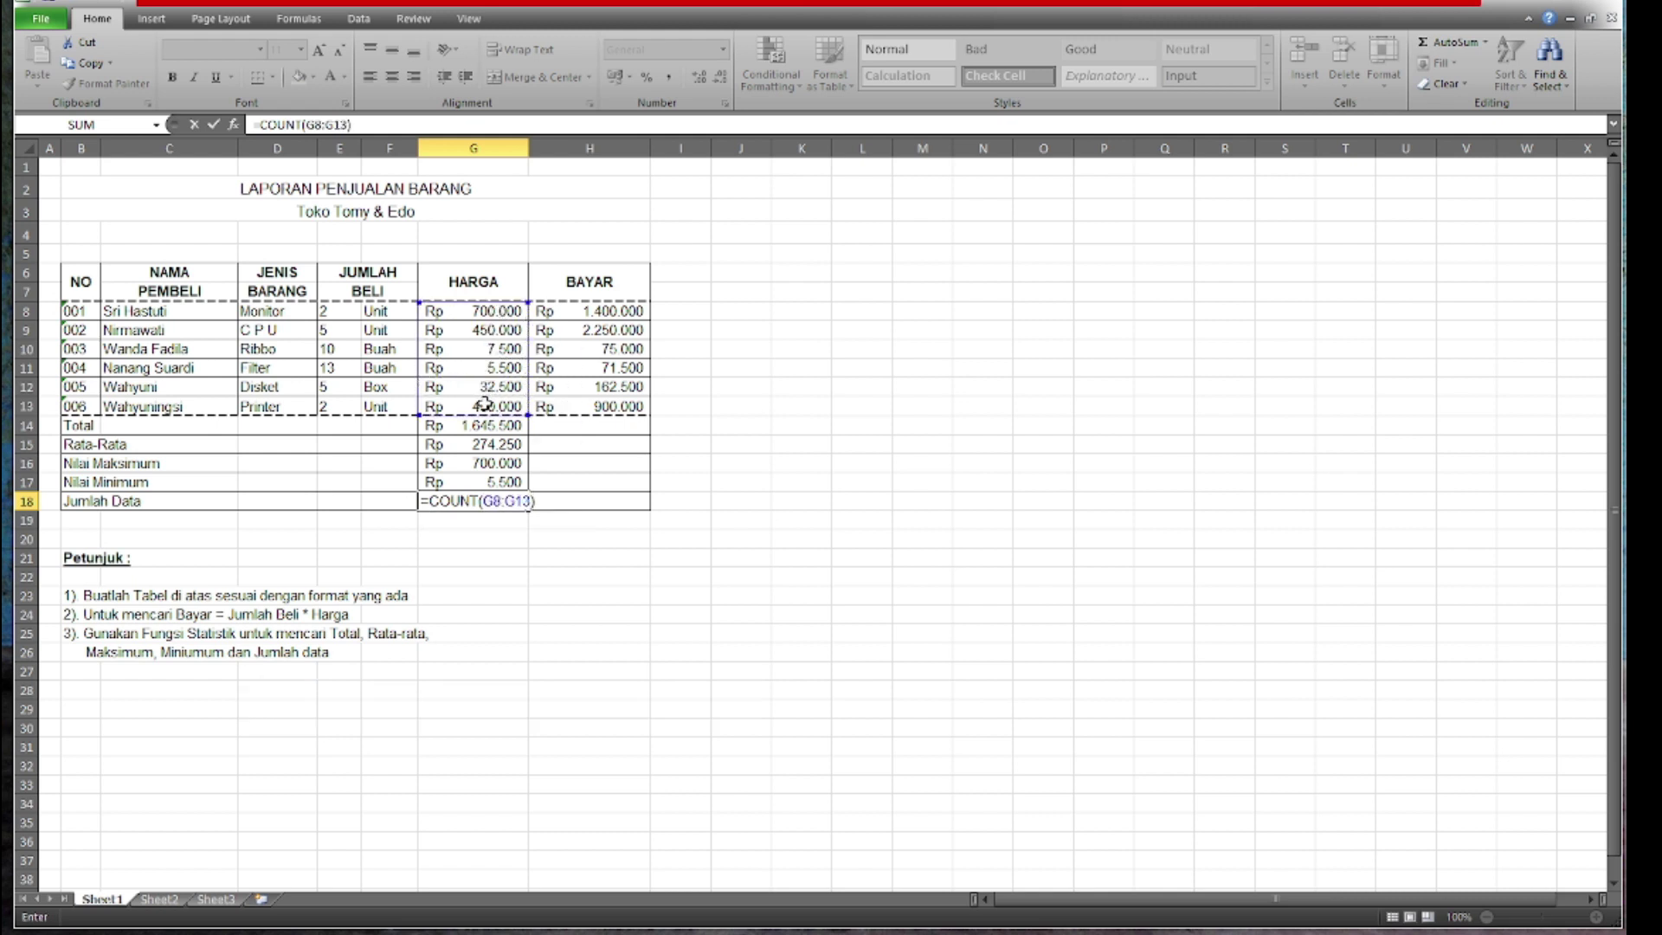
{"action": "key", "text": "Return"}
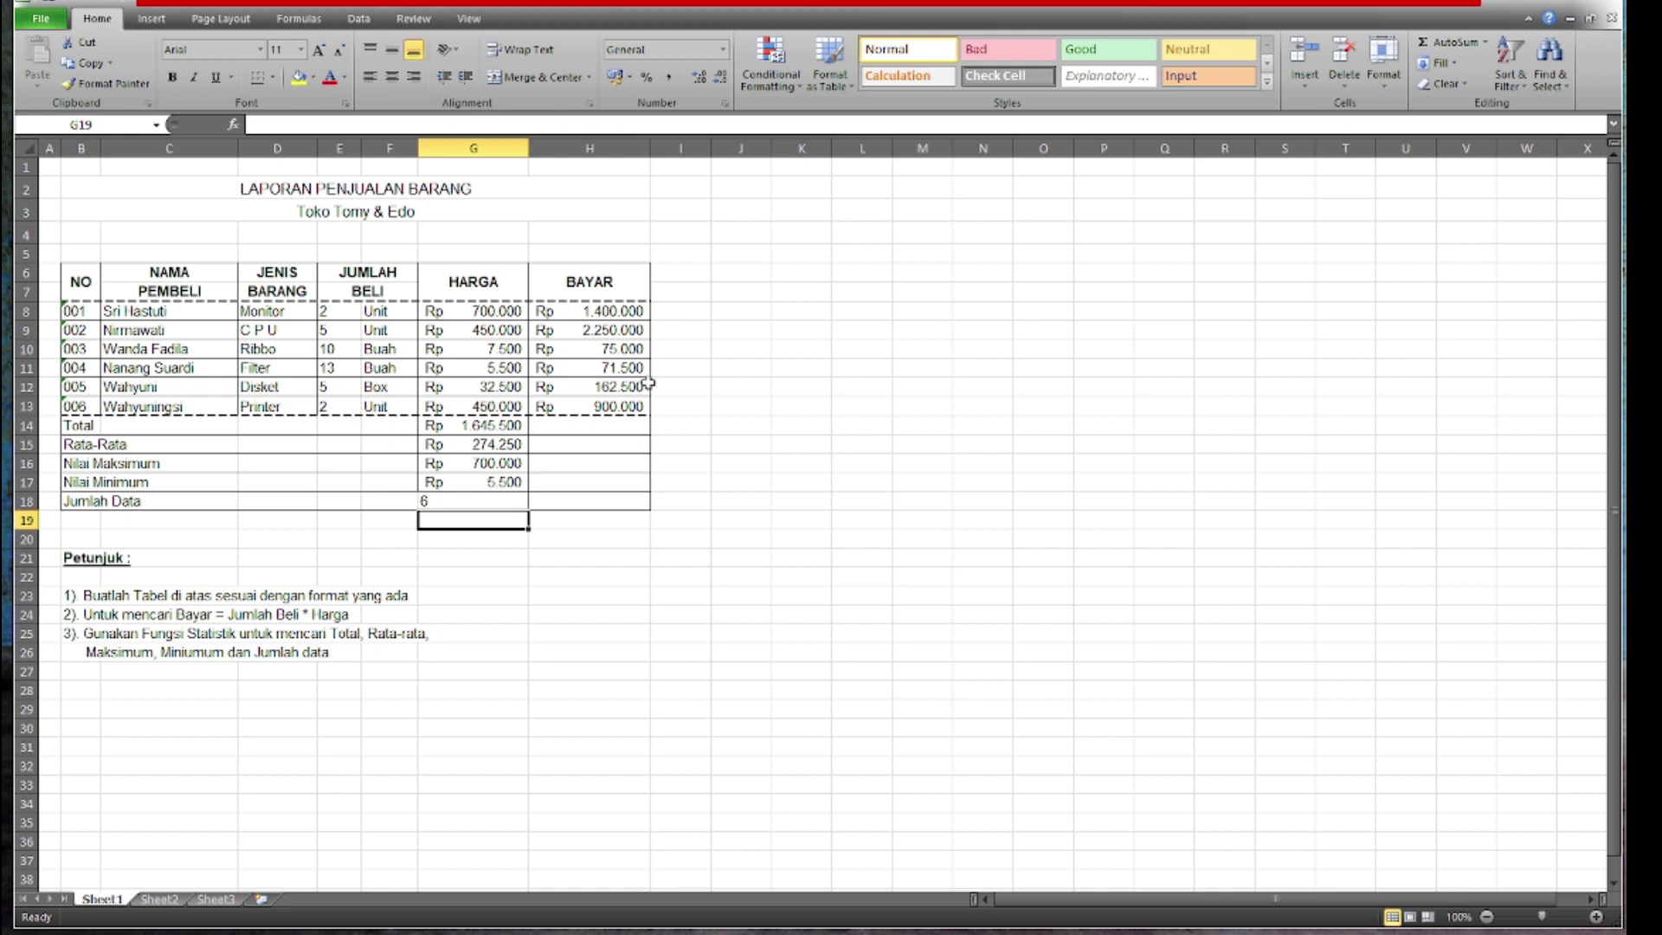
- Fill the HARGA statistics formulas from G14:G18 right into BAYAR column H with Ctrl+R
{"action": "left_click", "coordinate": [587, 428]}
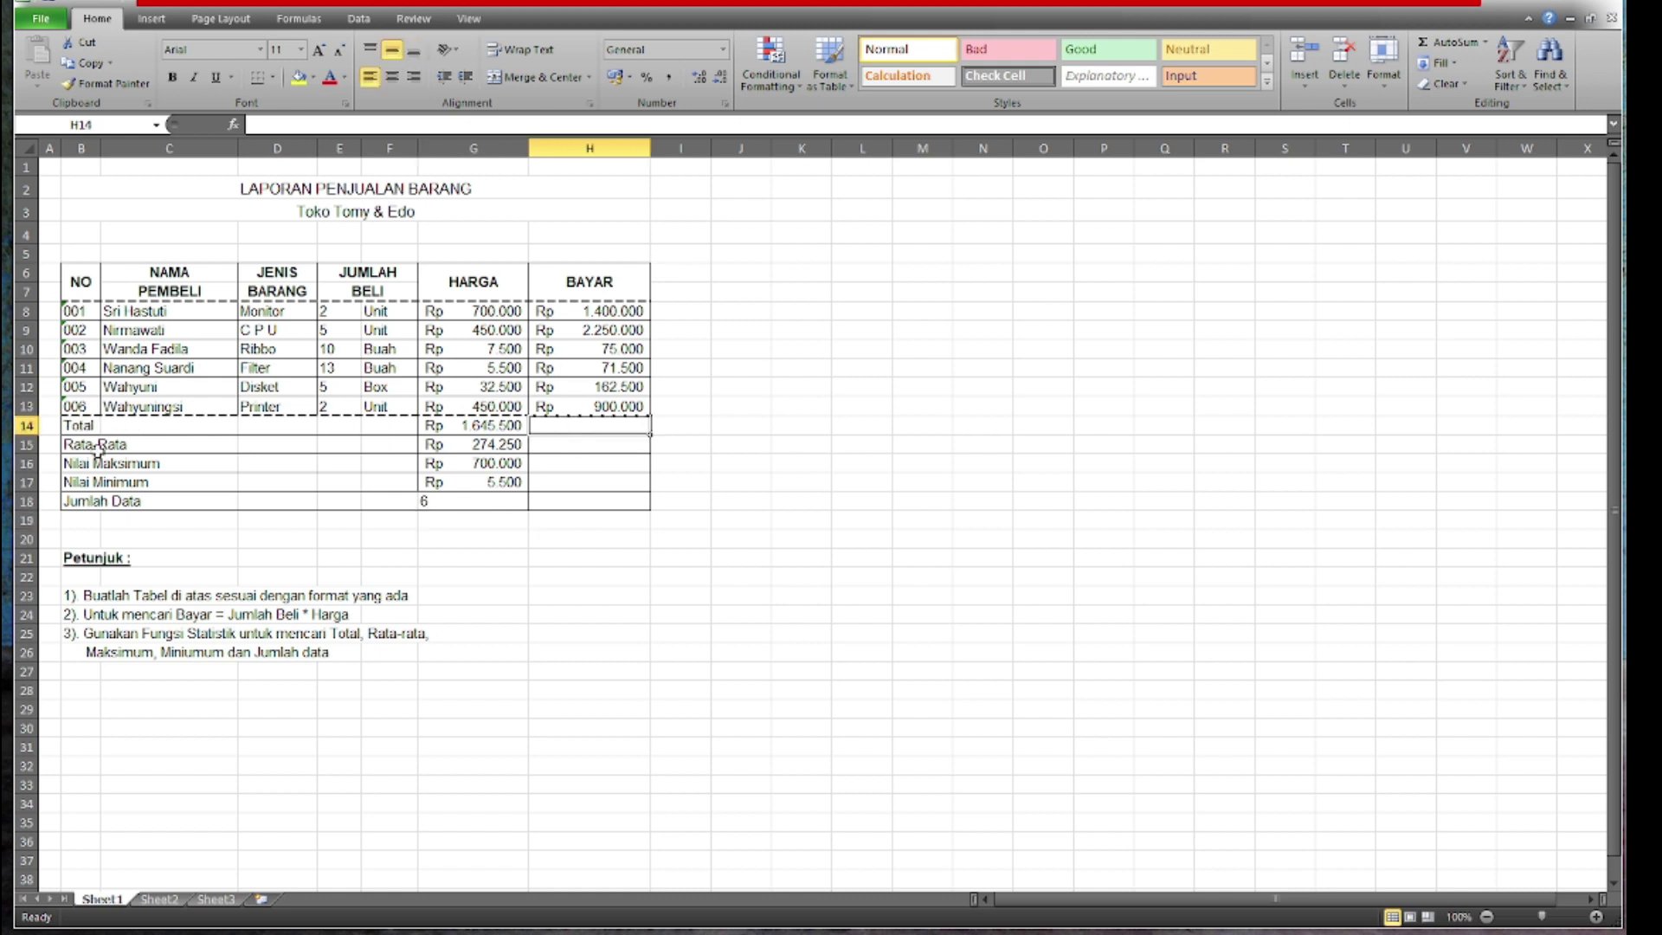
{"action": "left_click", "coordinate": [591, 446]}
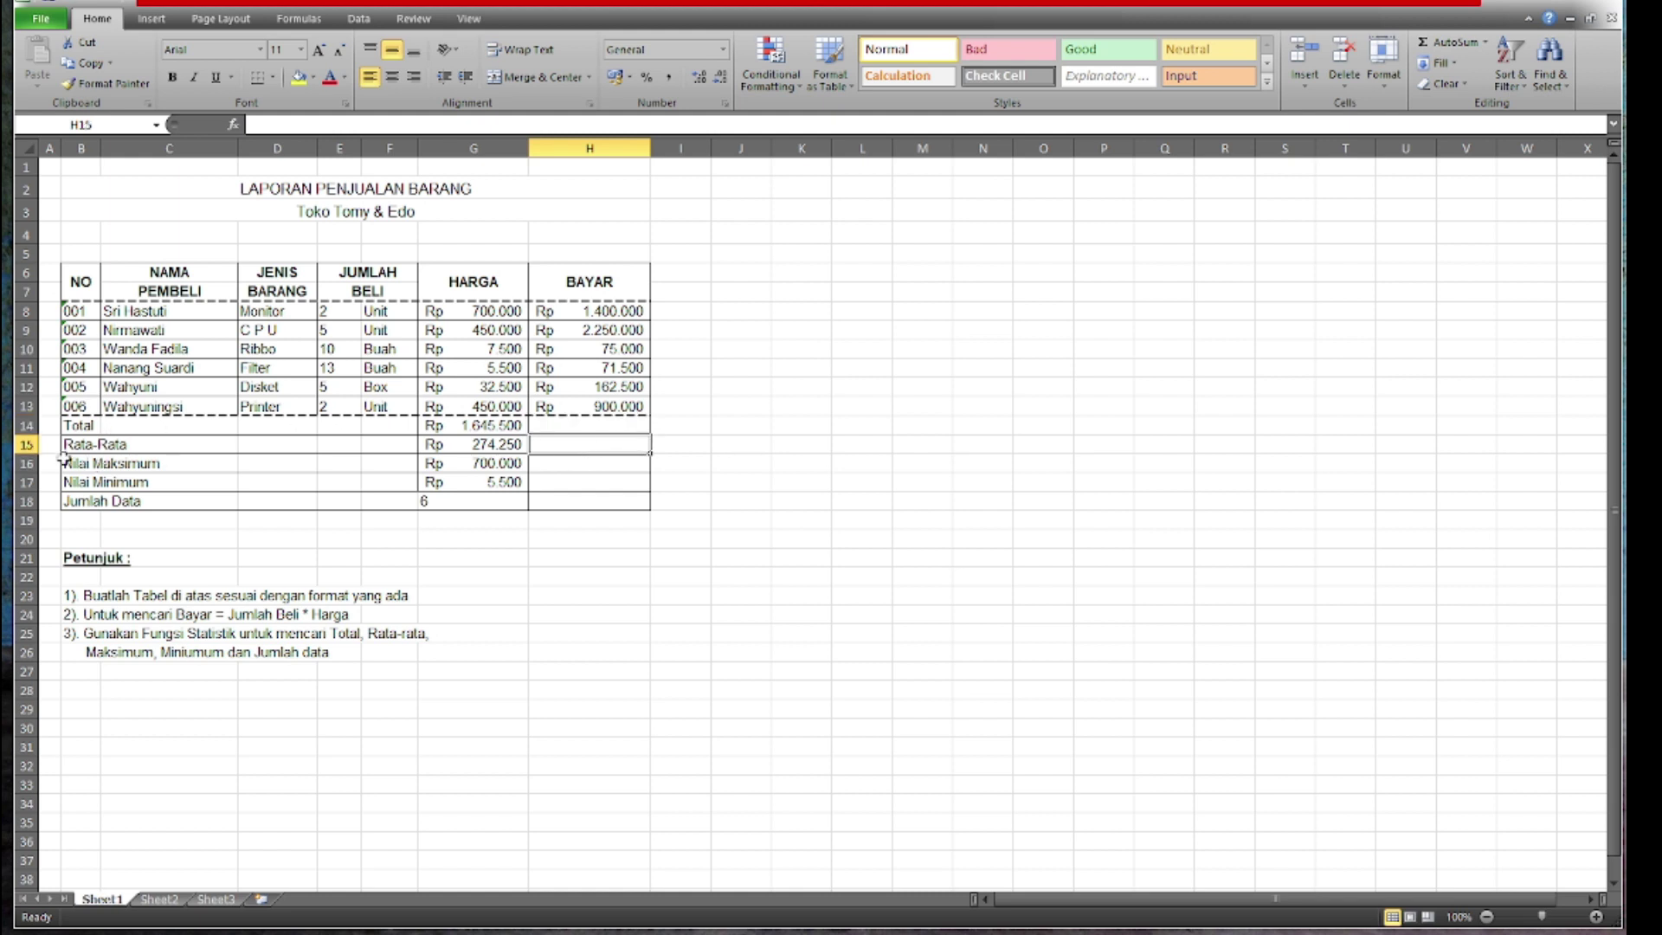
{"action": "left_click", "coordinate": [560, 465]}
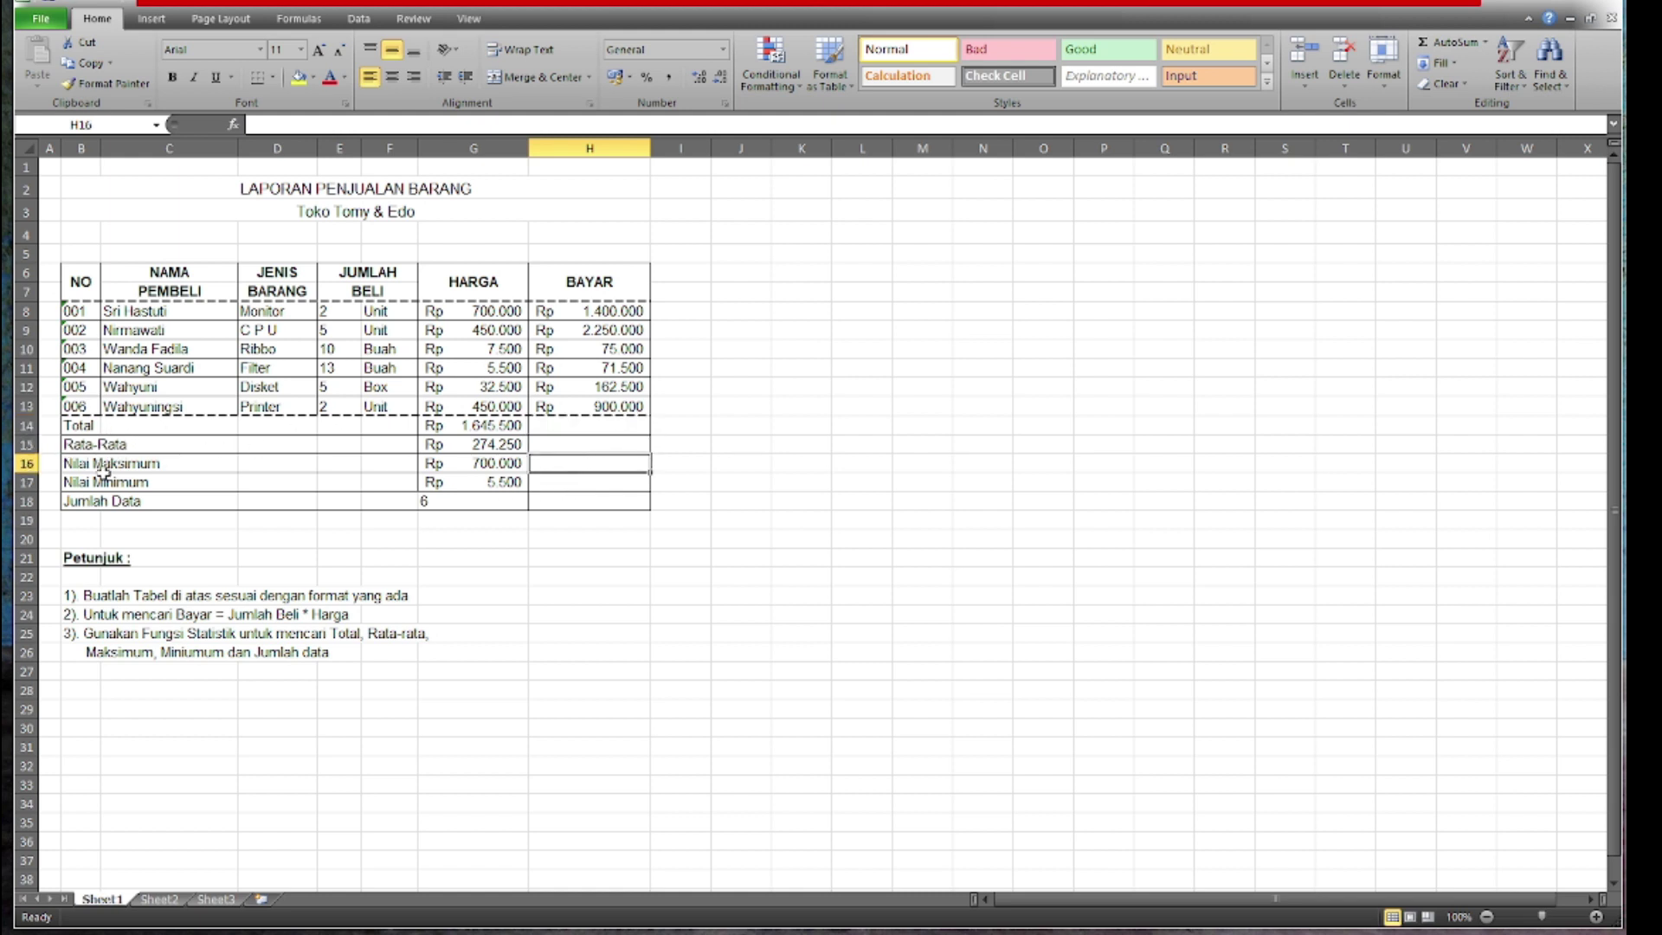
{"action": "left_click_drag", "start_coordinate": [612, 482], "coordinate": [598, 498]}
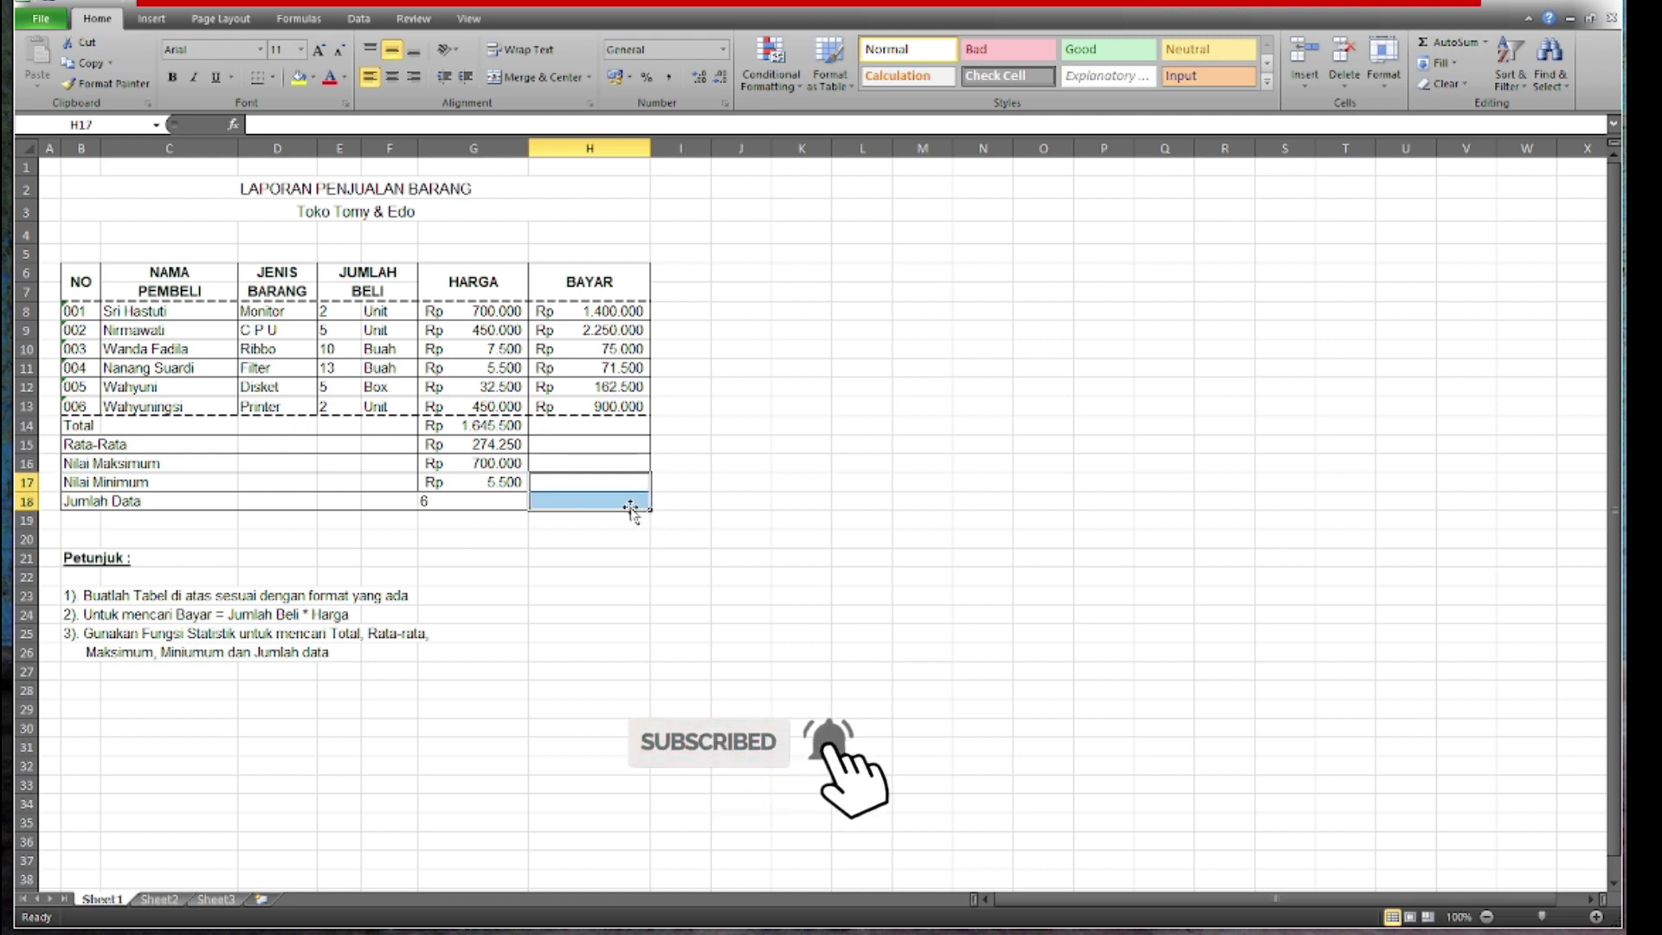
{"action": "left_click", "coordinate": [630, 501]}
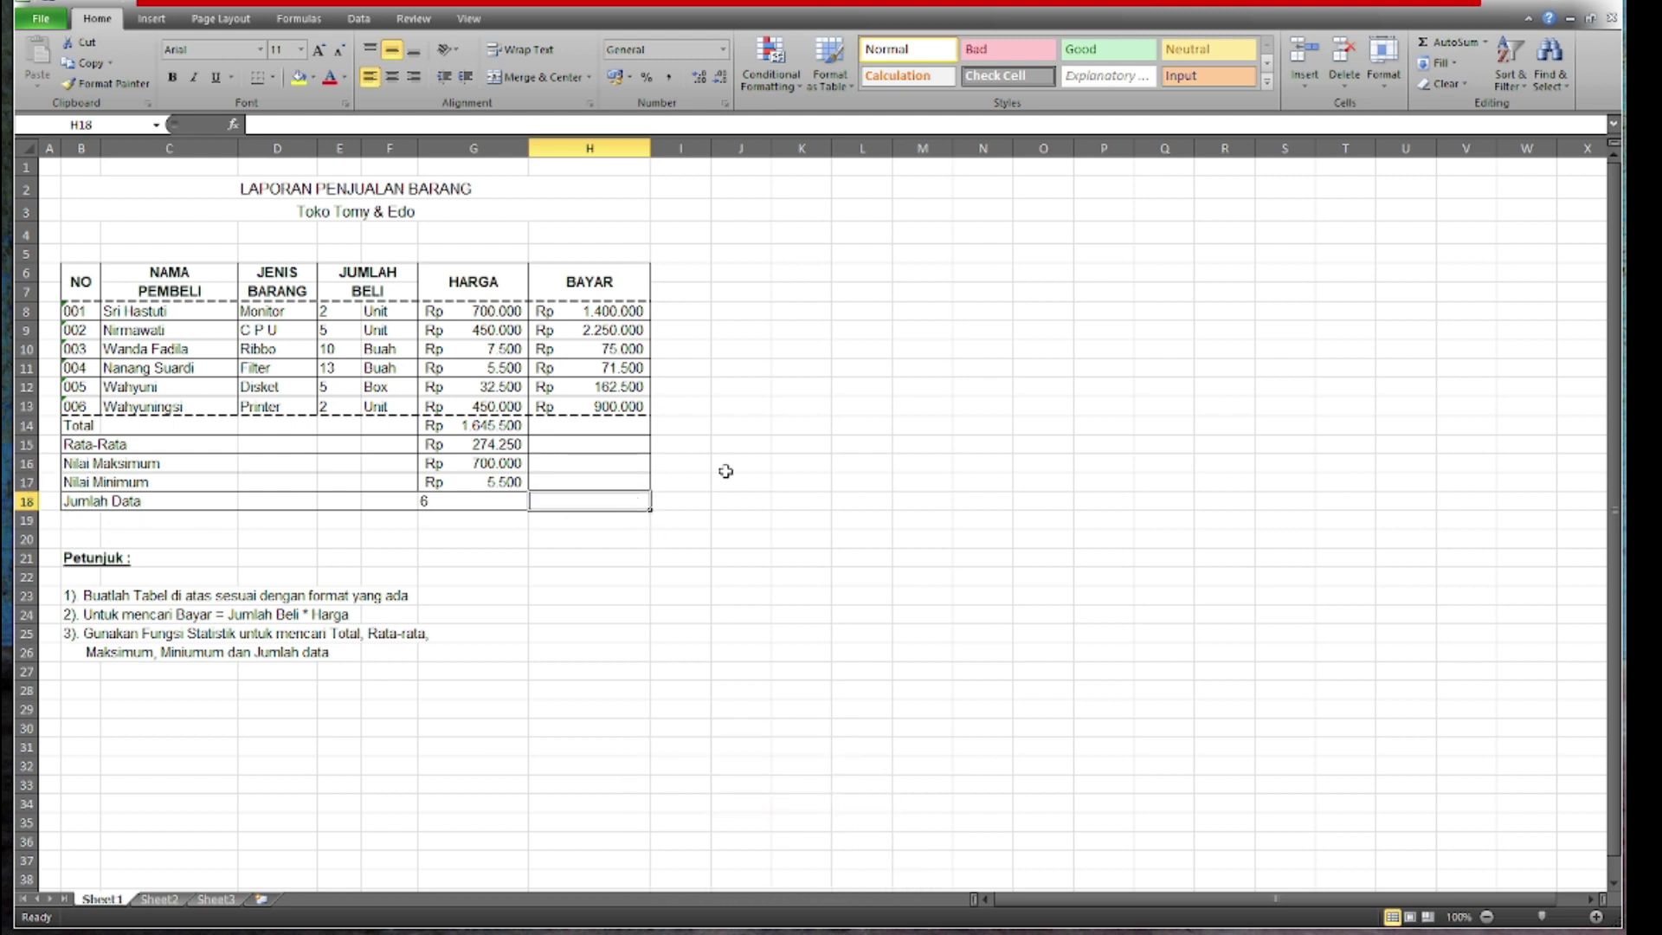
{"action": "left_click", "coordinate": [783, 425]}
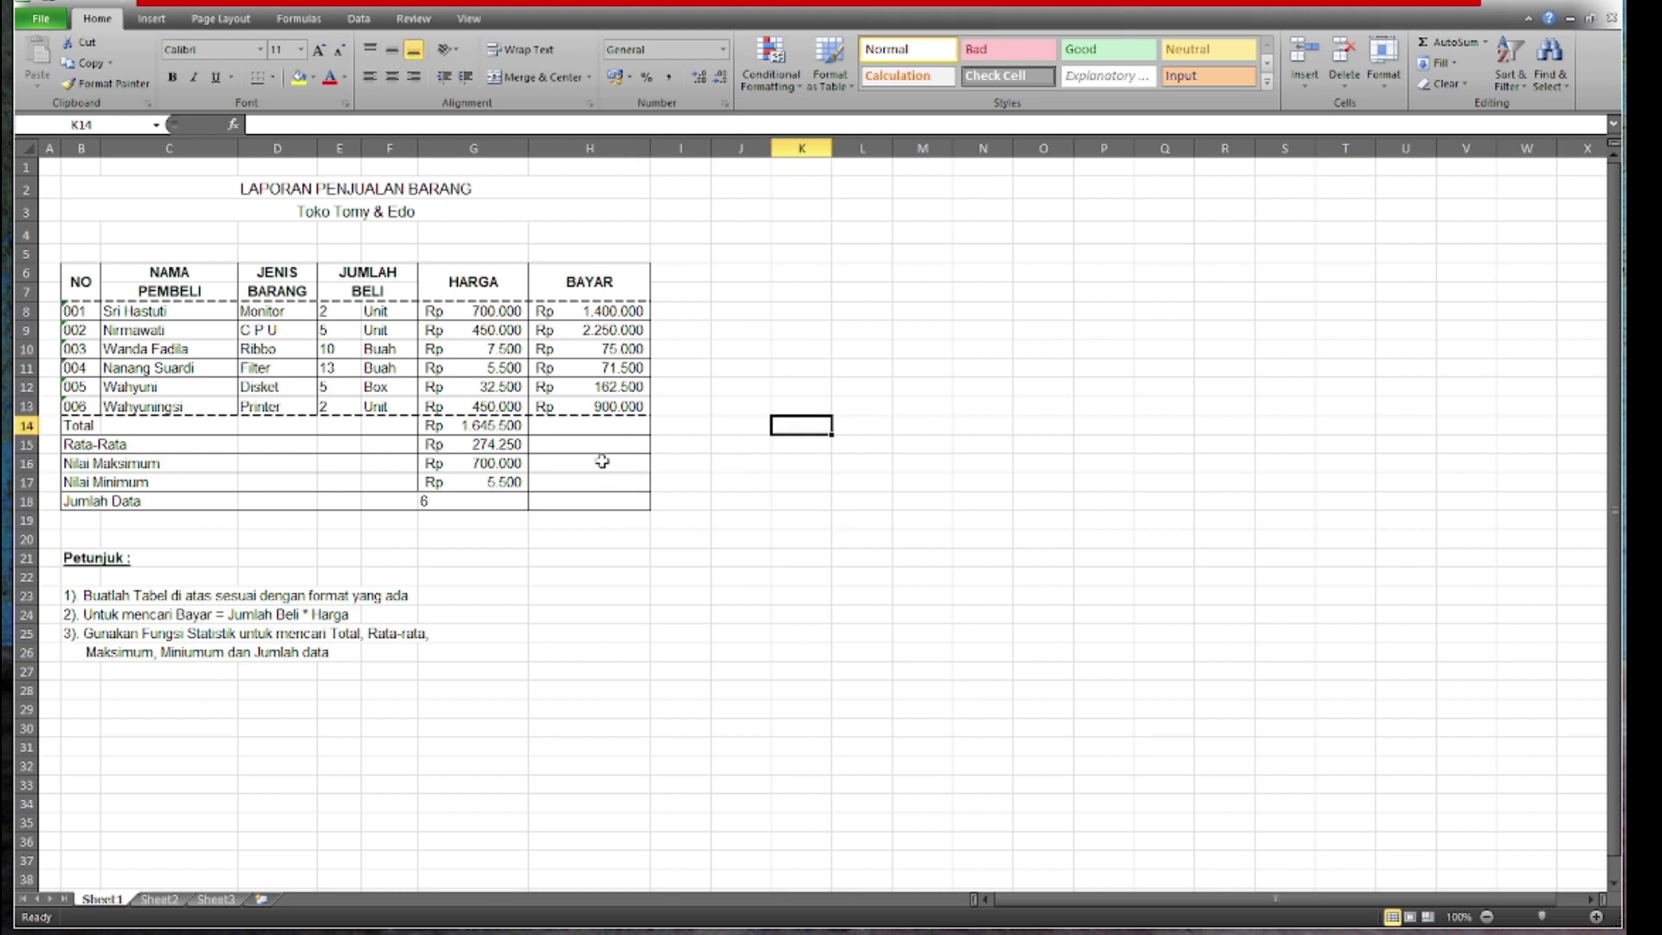
{"action": "mouse_move", "coordinate": [435, 426]}
{"action": "left_mouse_down"}
{"action": "mouse_move", "coordinate": [467, 492]}
{"action": "mouse_move", "coordinate": [619, 492]}
{"action": "left_mouse_up"}
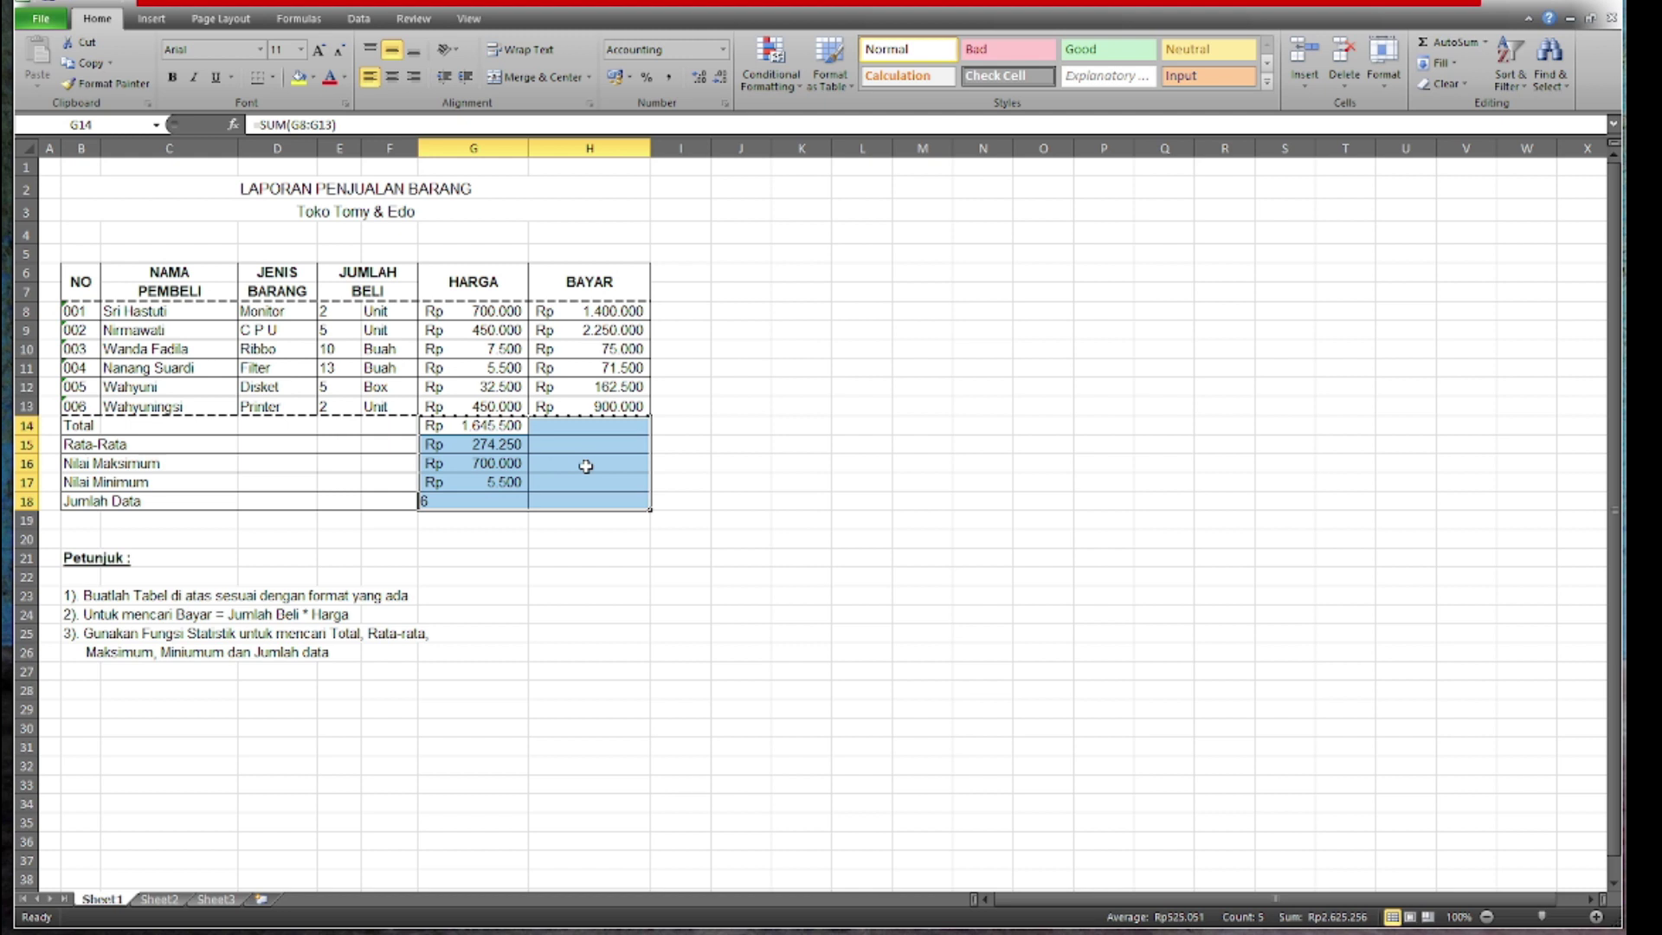
{"action": "key", "text": "ctrl+r"}
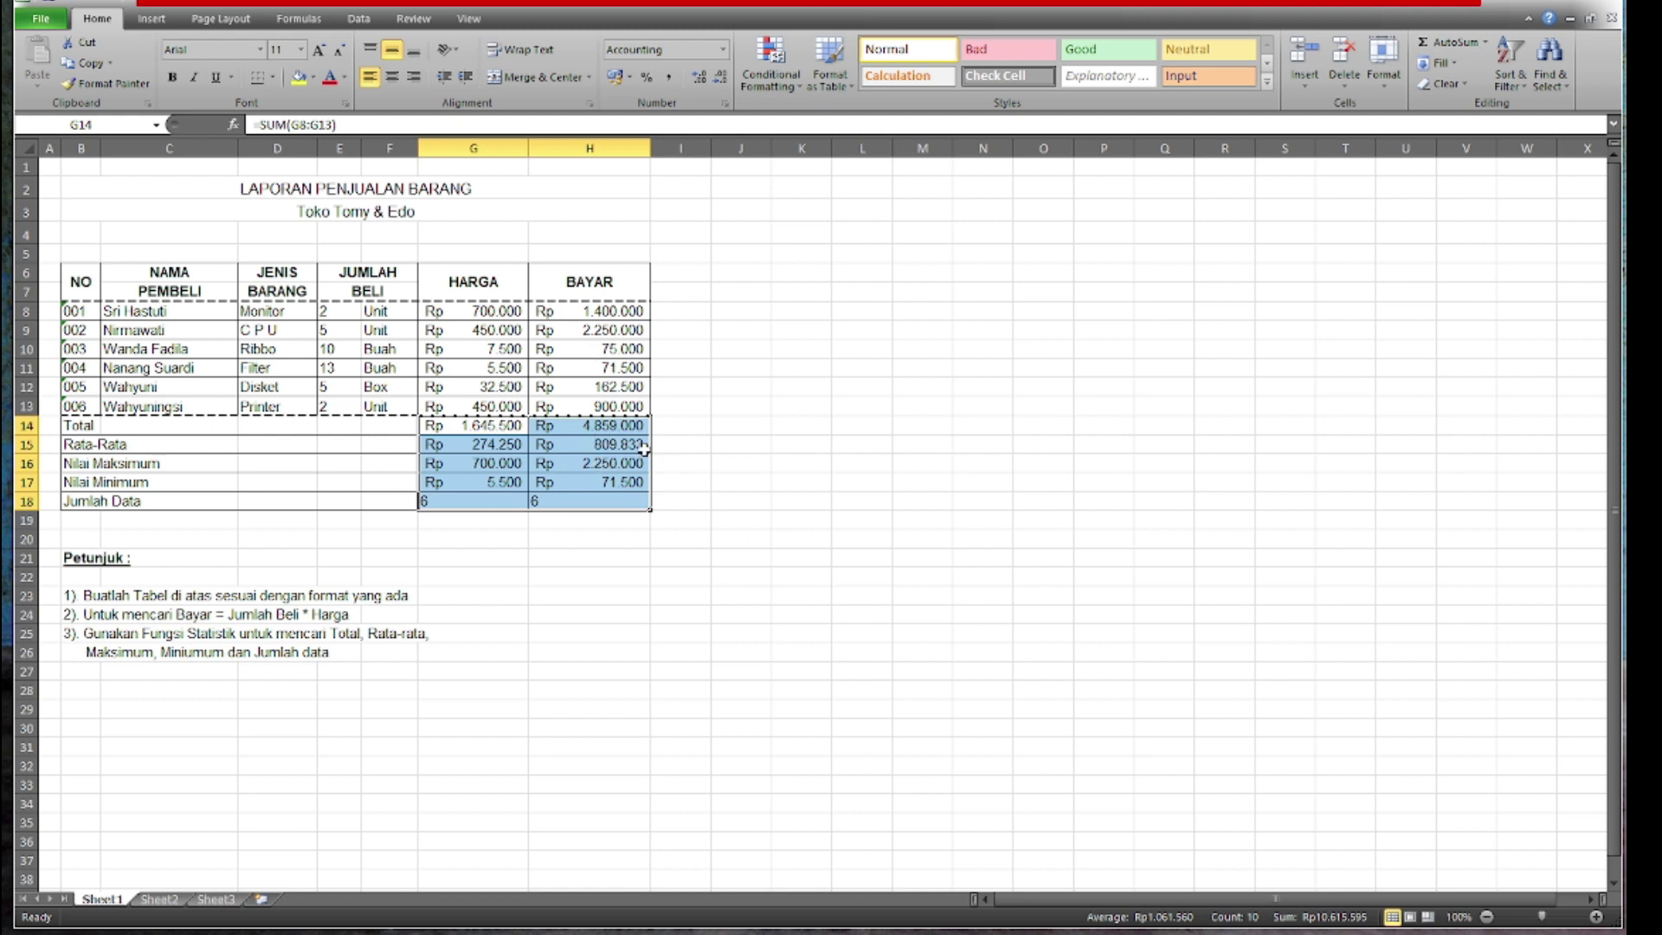
{"action": "double_click", "coordinate": [619, 426]}
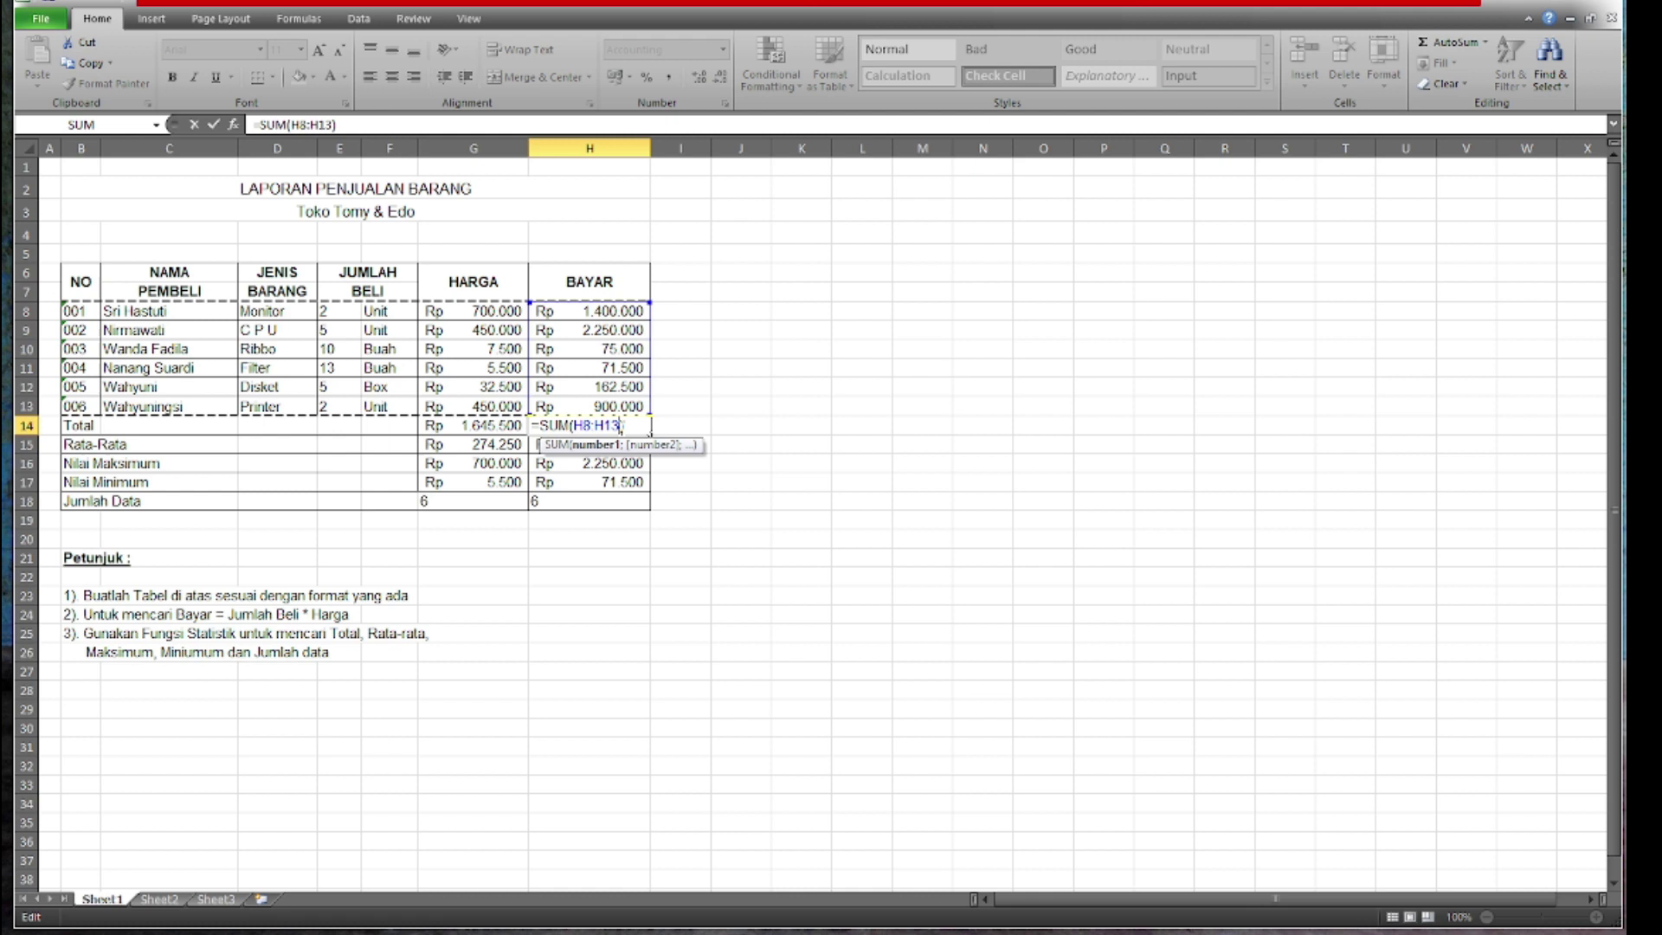
{"action": "key", "text": "Return"}
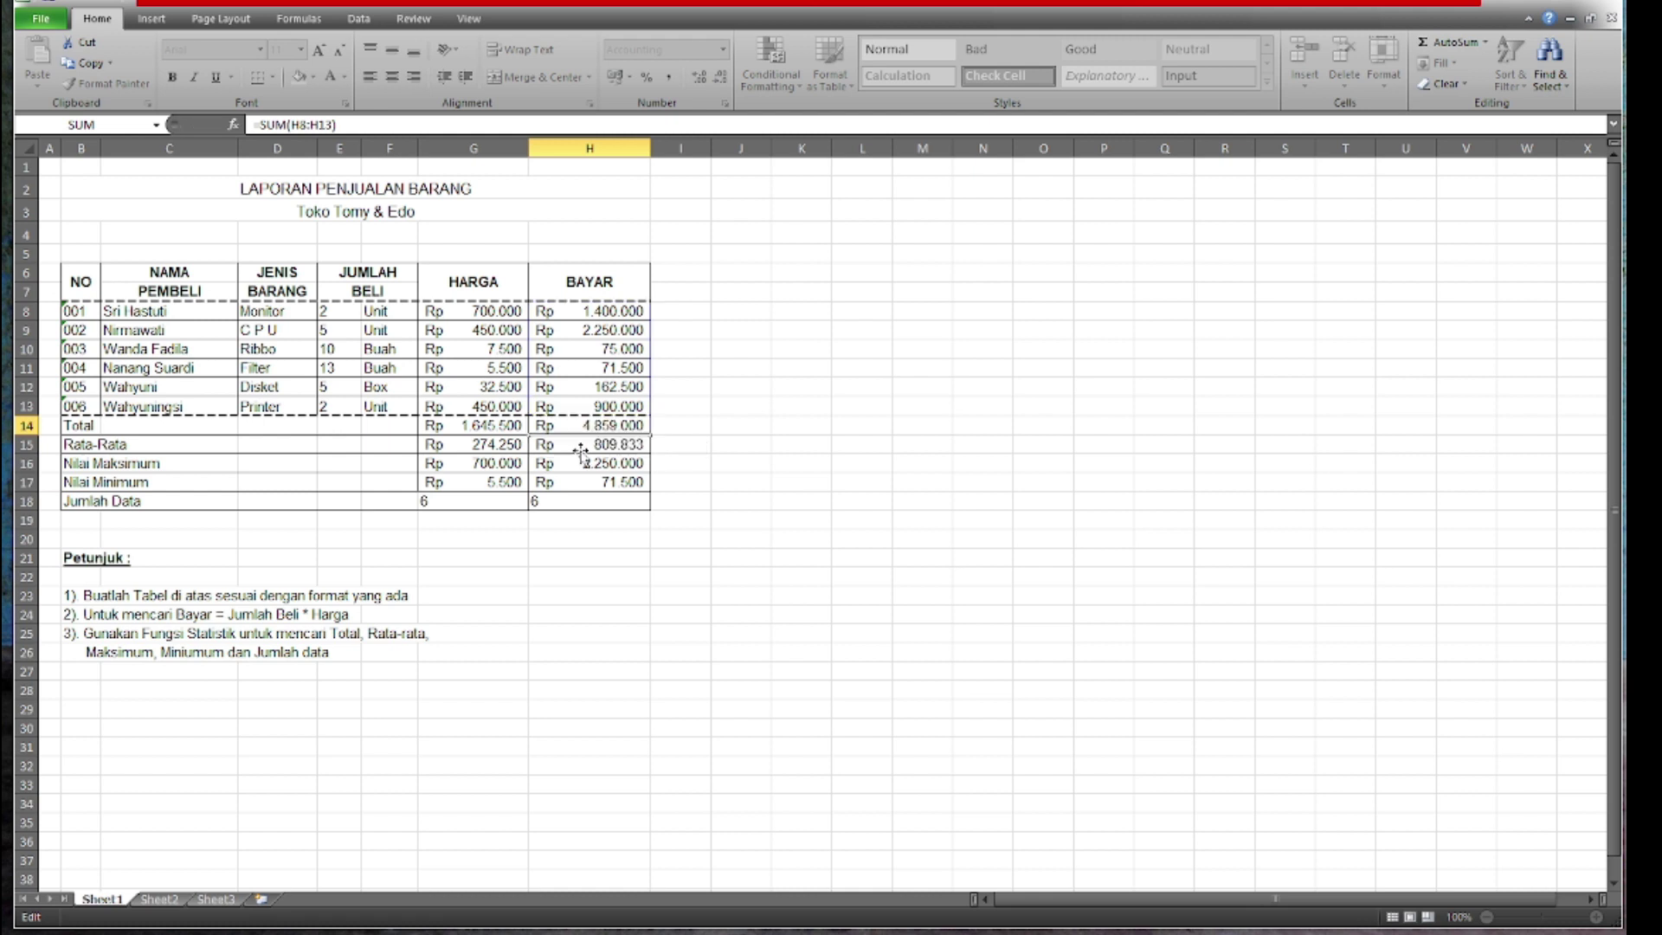
{"action": "double_click", "coordinate": [587, 444]}
{"action": "key", "text": "Return"}
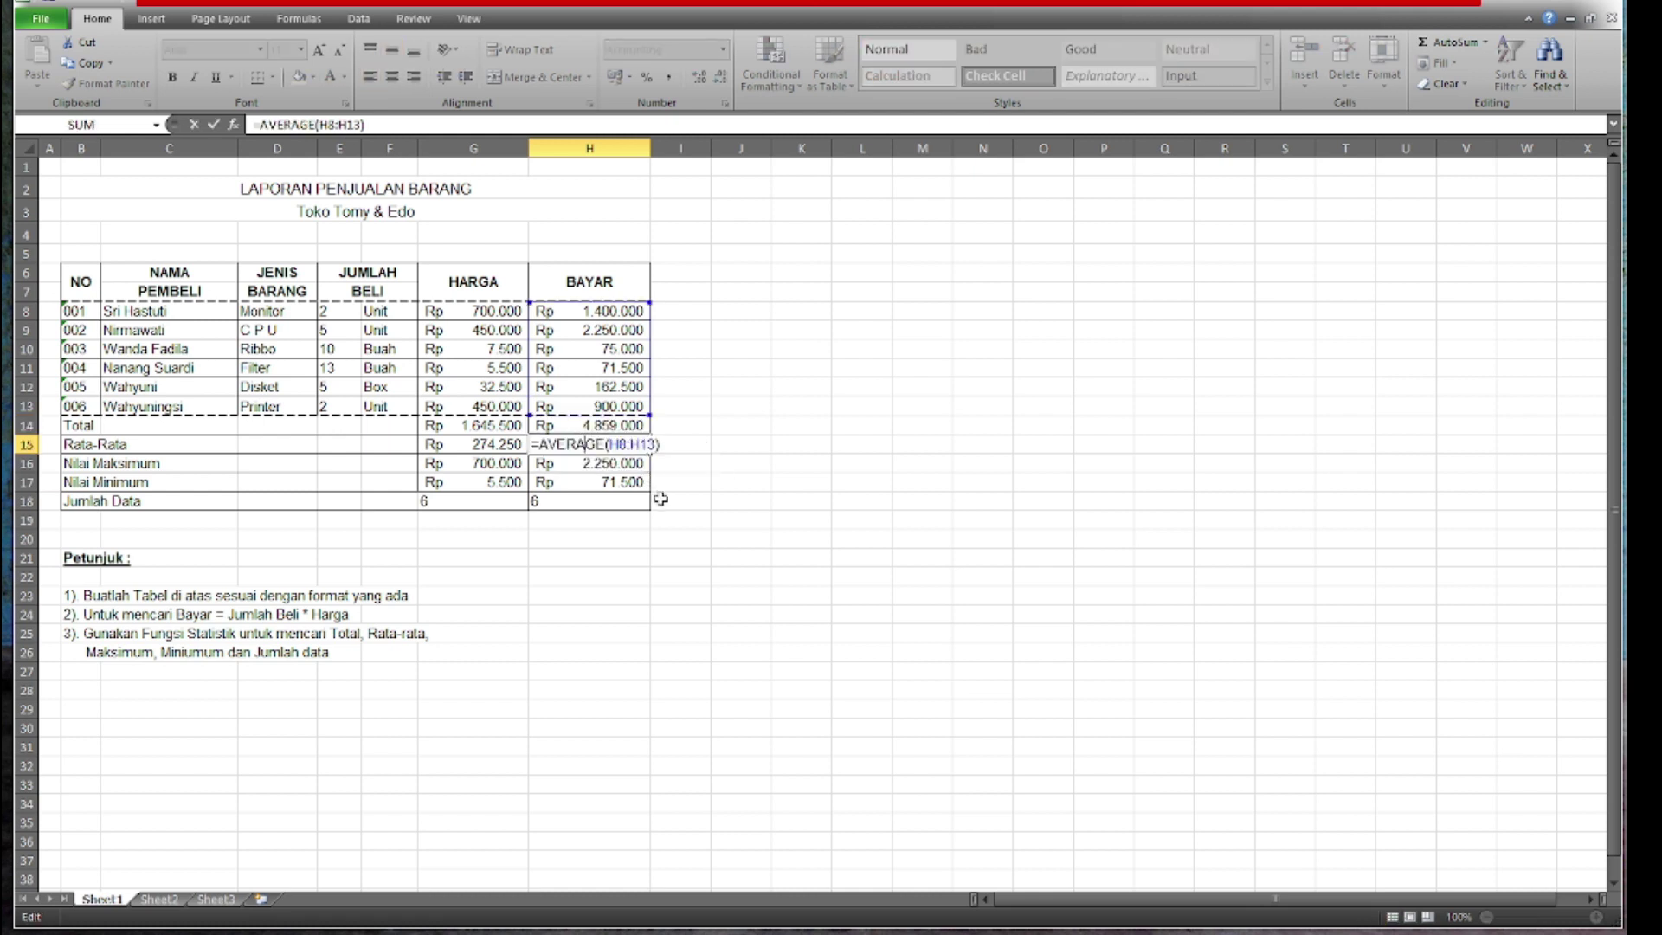
{"action": "double_click", "coordinate": [647, 464]}
{"action": "key", "text": "Return"}
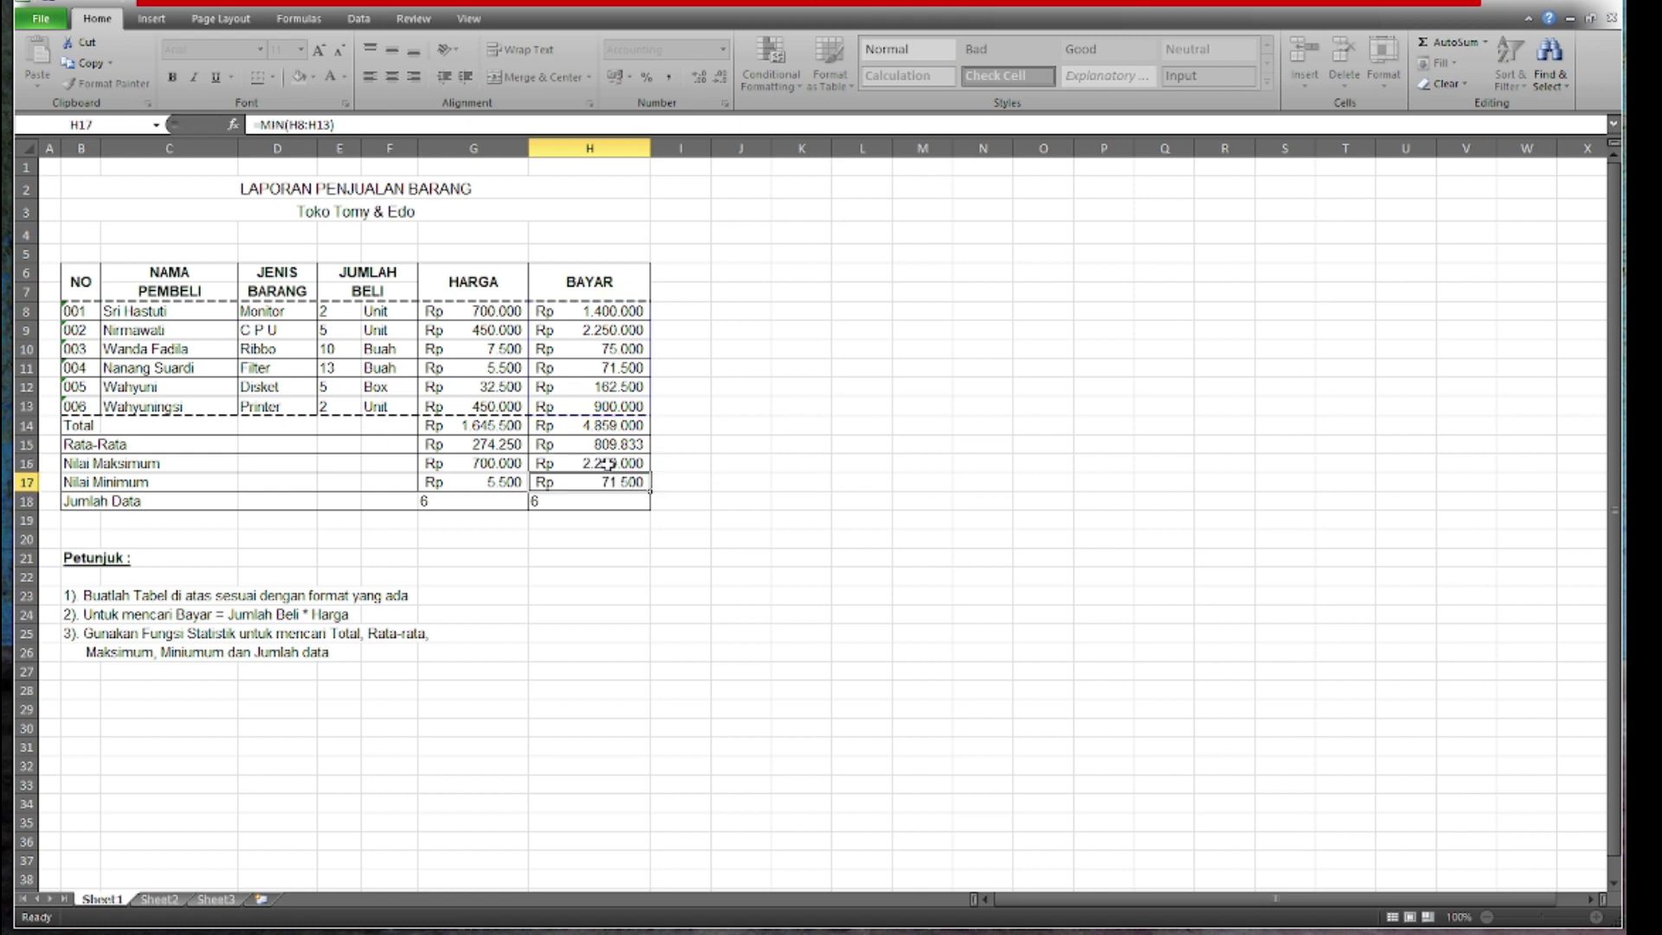
{"action": "double_click", "coordinate": [603, 483]}
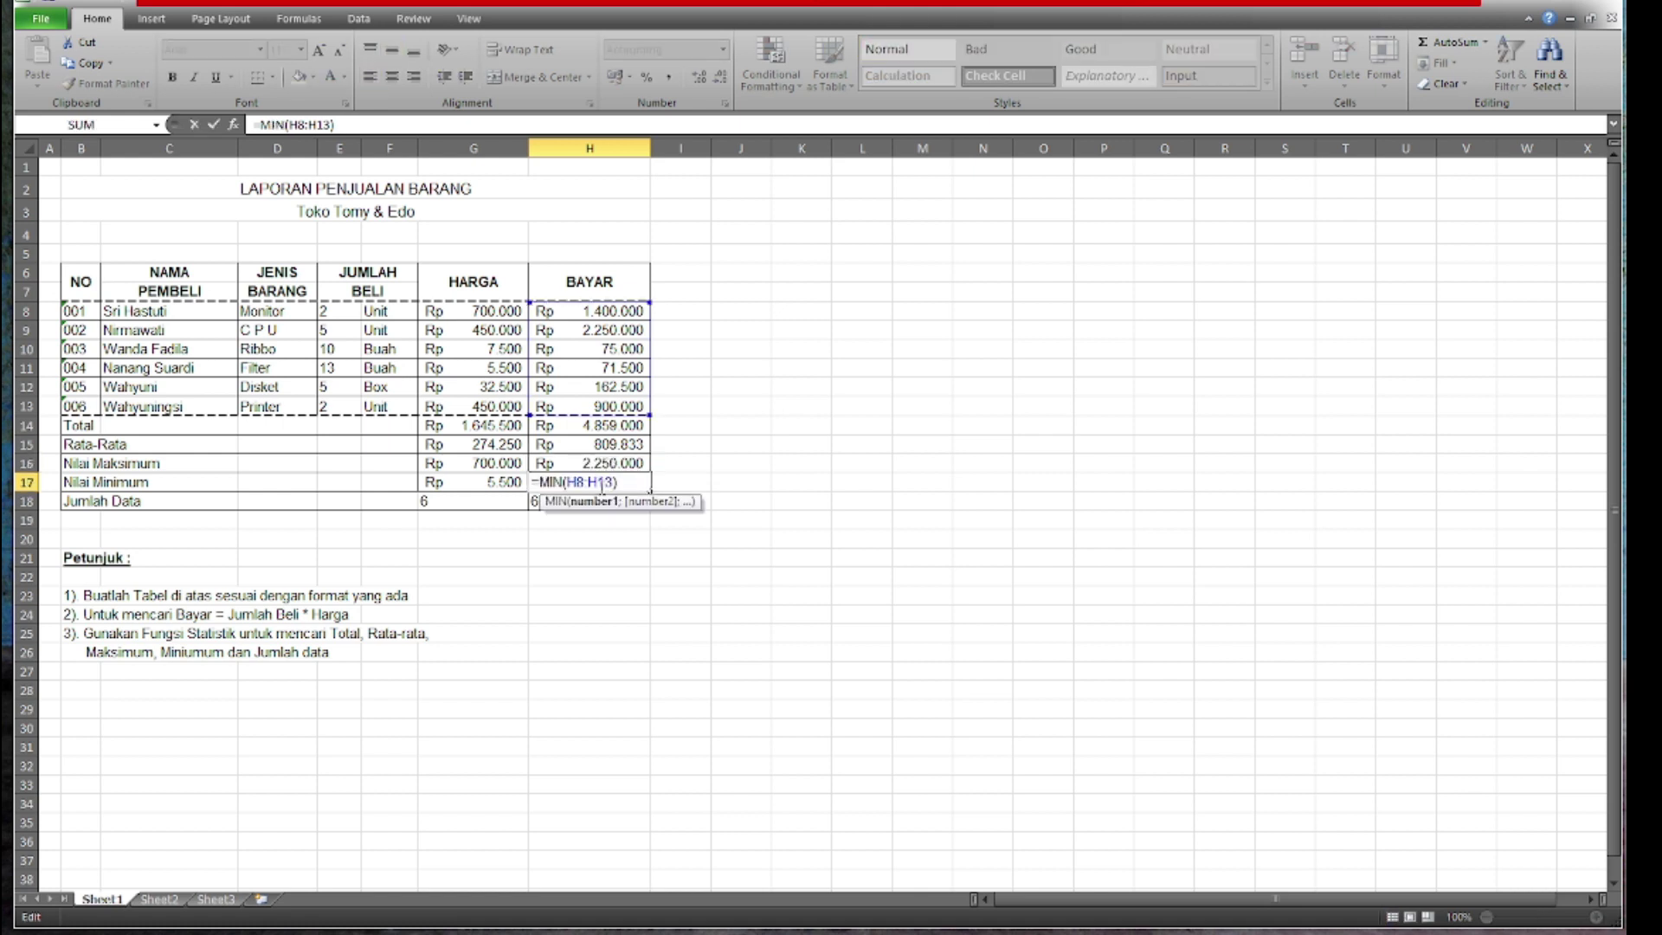
{"action": "key", "text": "Return"}
{"action": "double_click", "coordinate": [591, 501]}
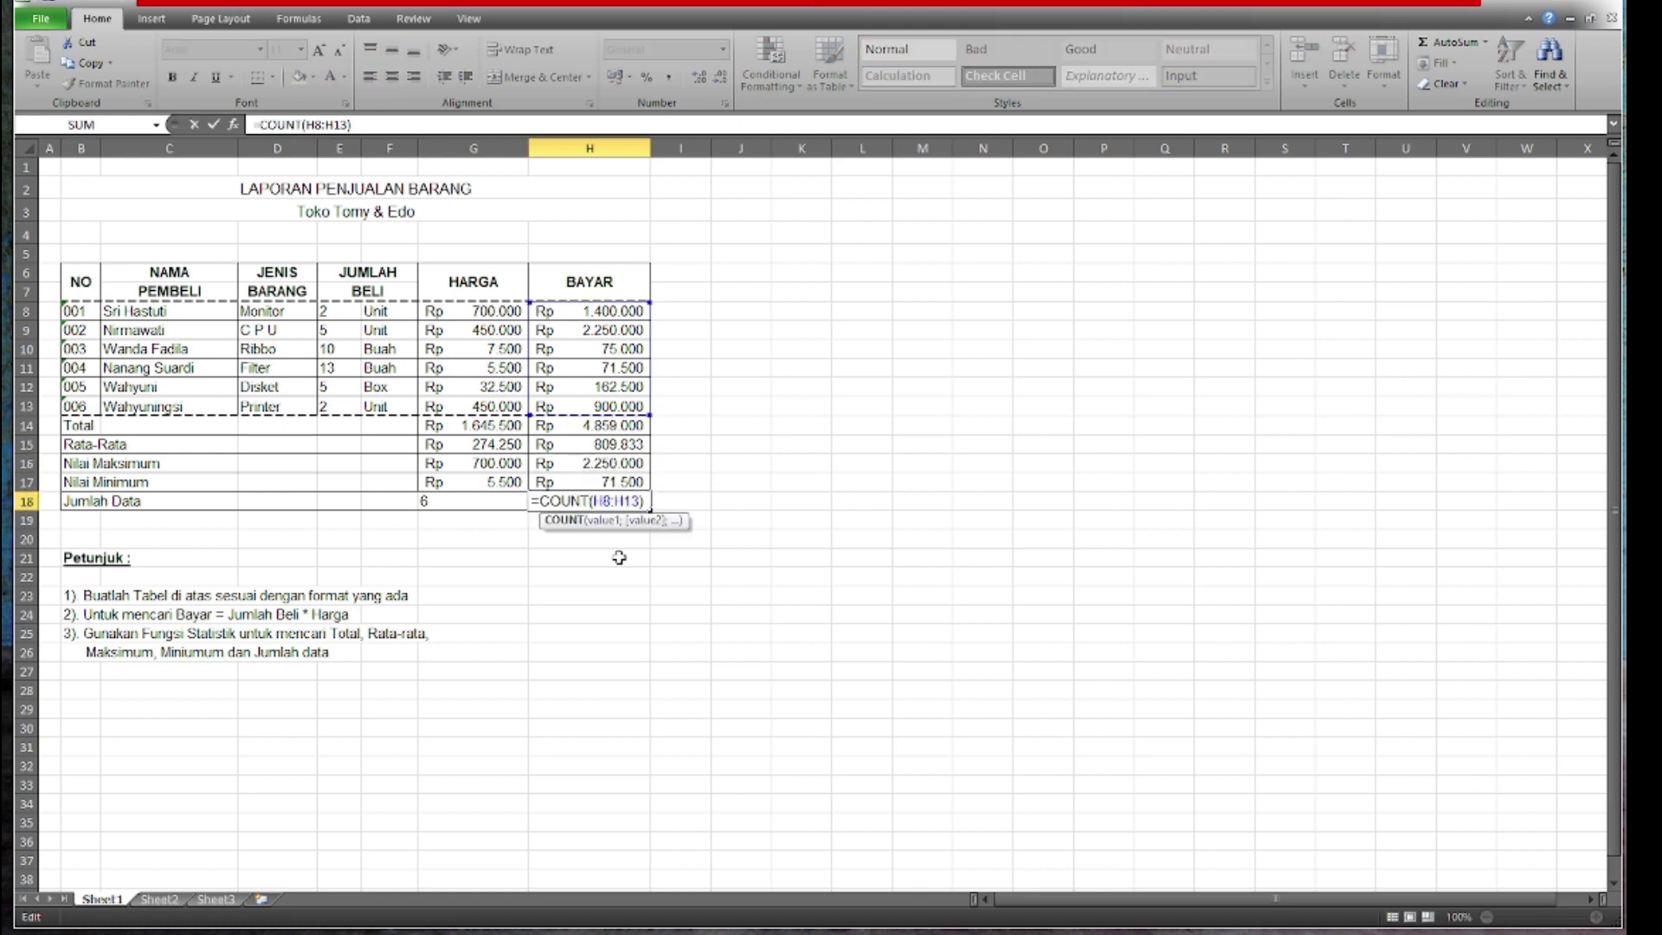
{"action": "key", "text": "Return"}
{"action": "left_click", "coordinate": [593, 571]}
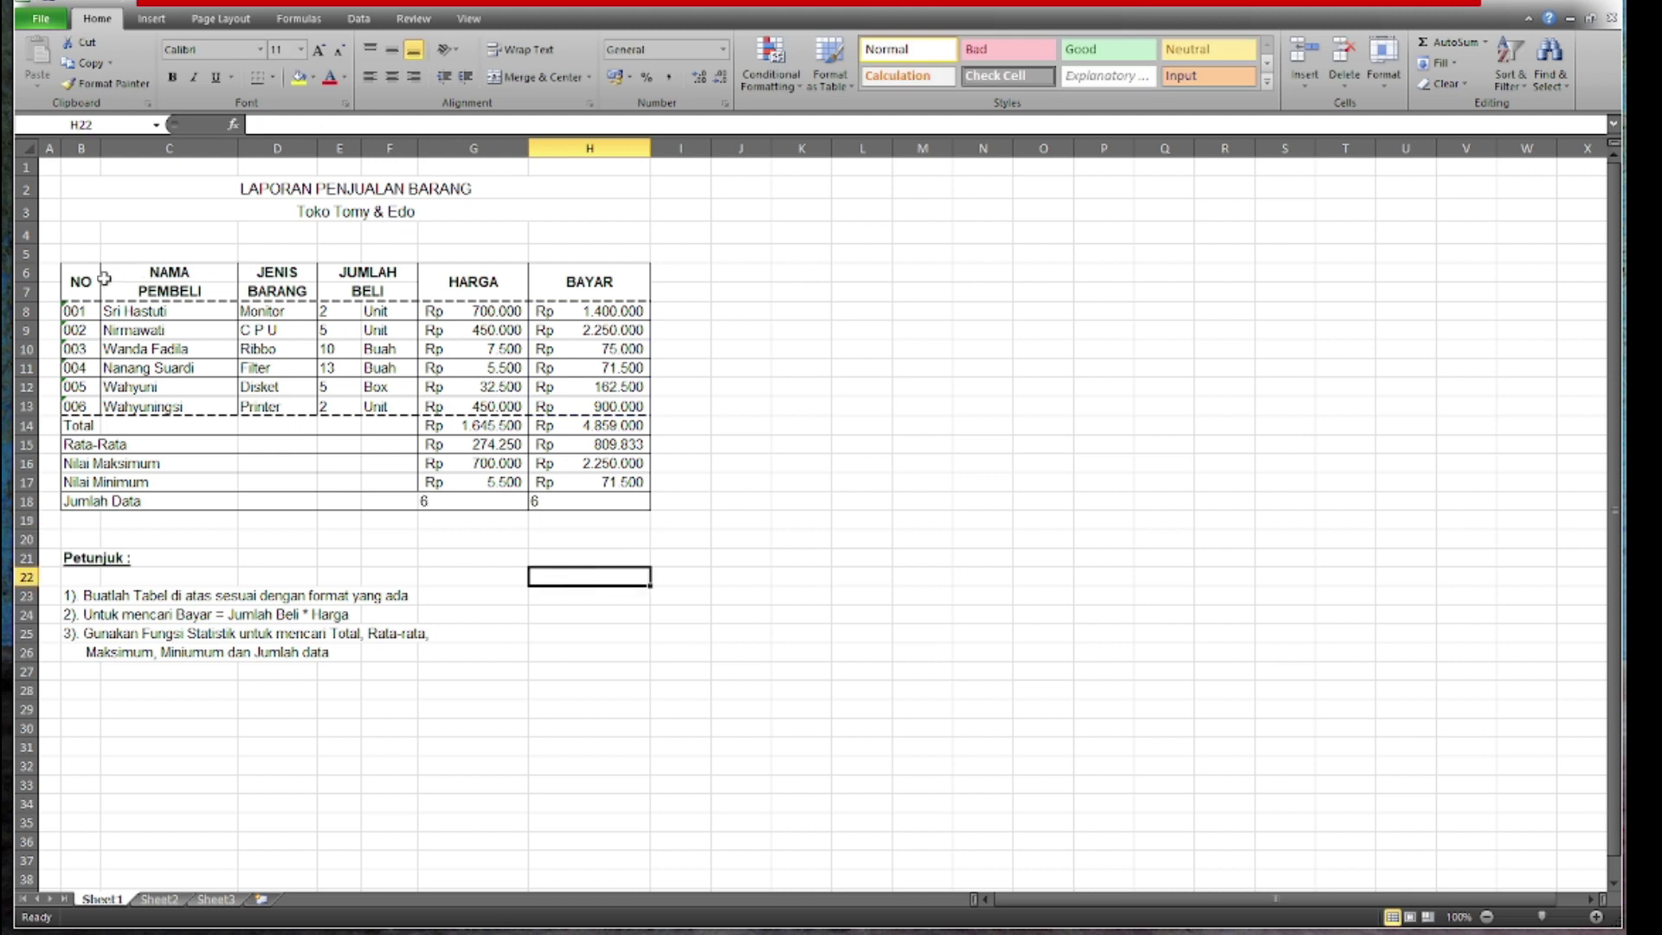
- Fill the header rows from NO to BAYAR with yellow
{"action": "left_click_drag", "start_coordinate": [80, 279], "coordinate": [613, 285]}
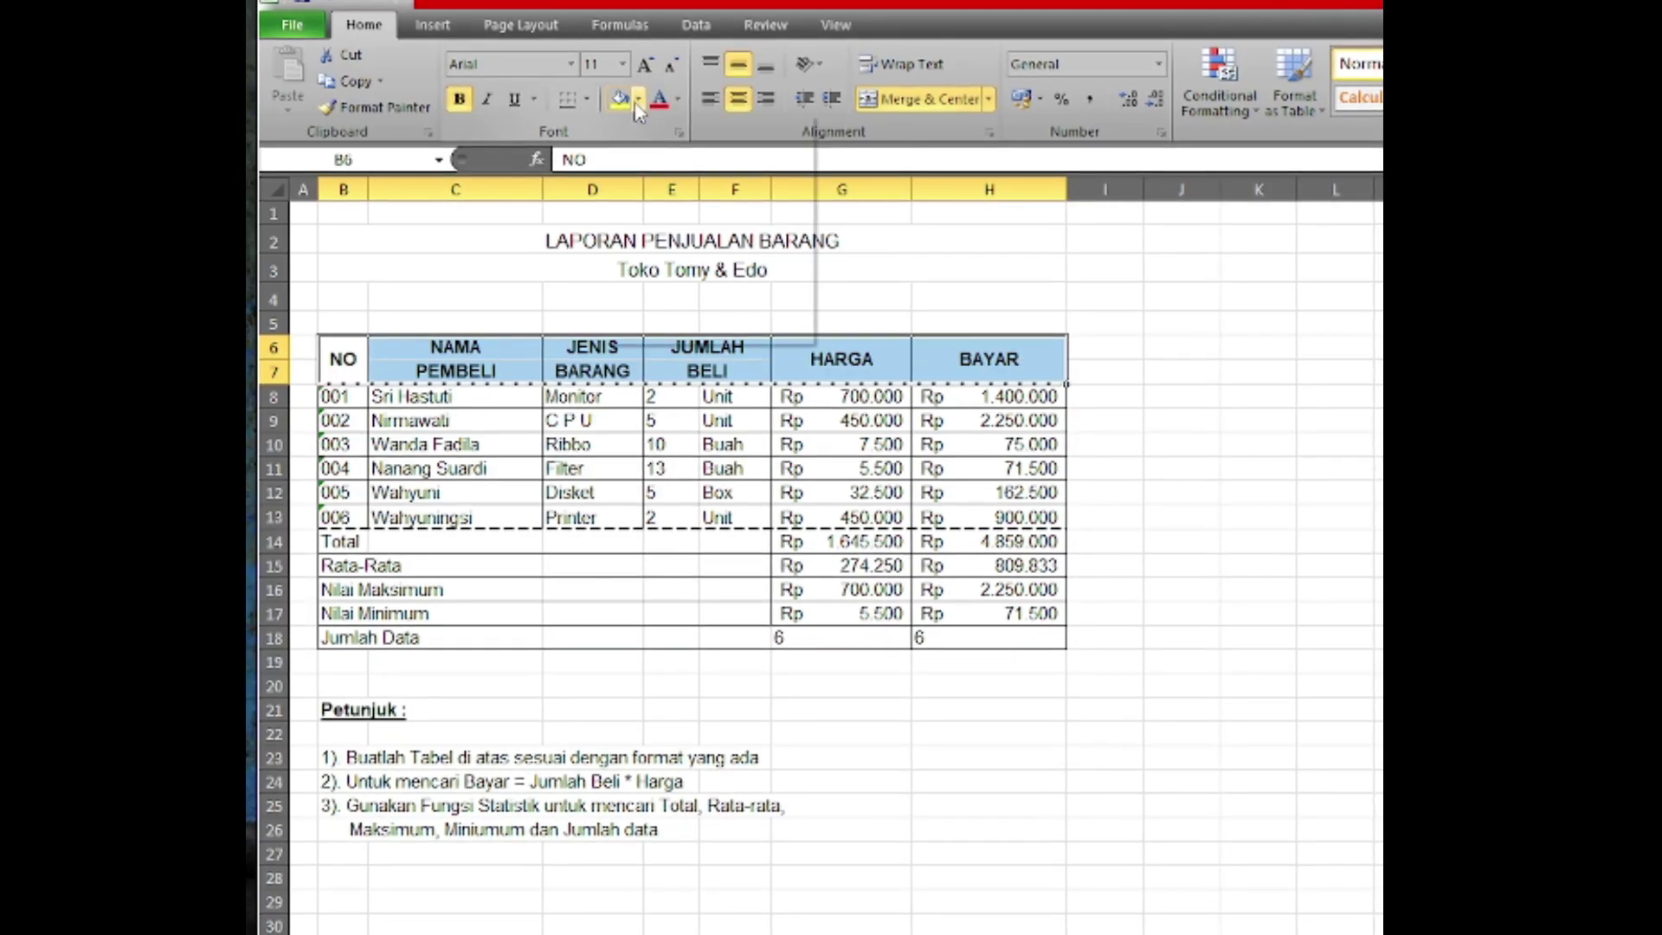
{"action": "left_click", "coordinate": [637, 100]}
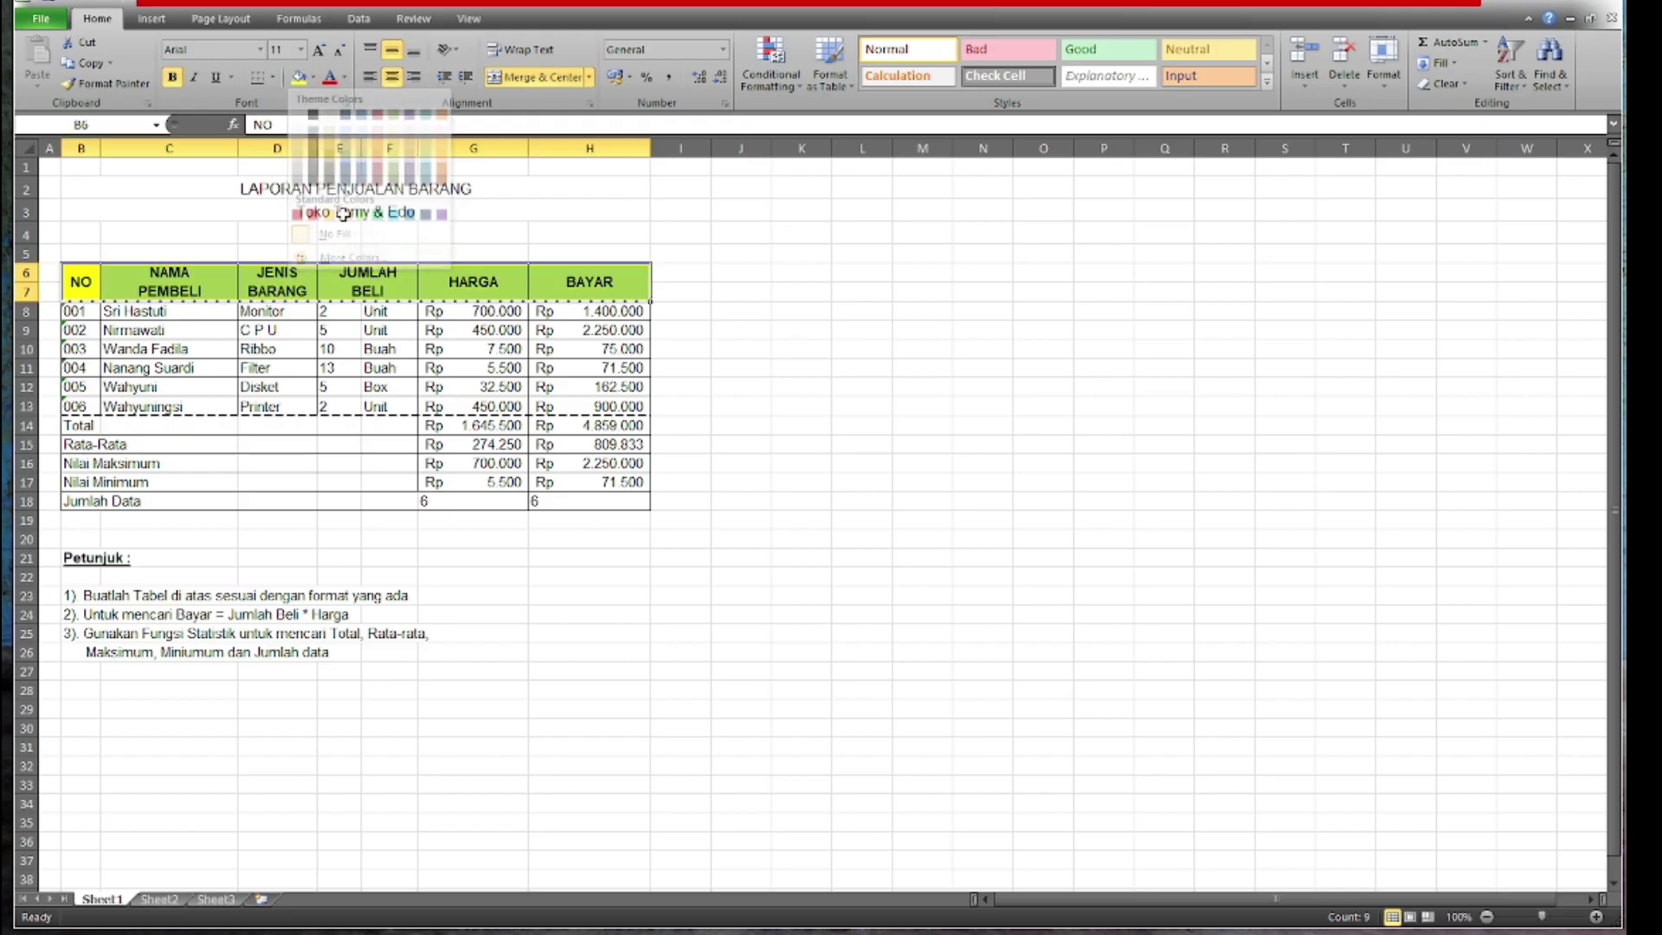
{"action": "left_click", "coordinate": [697, 274]}
{"action": "left_click", "coordinate": [322, 362]}
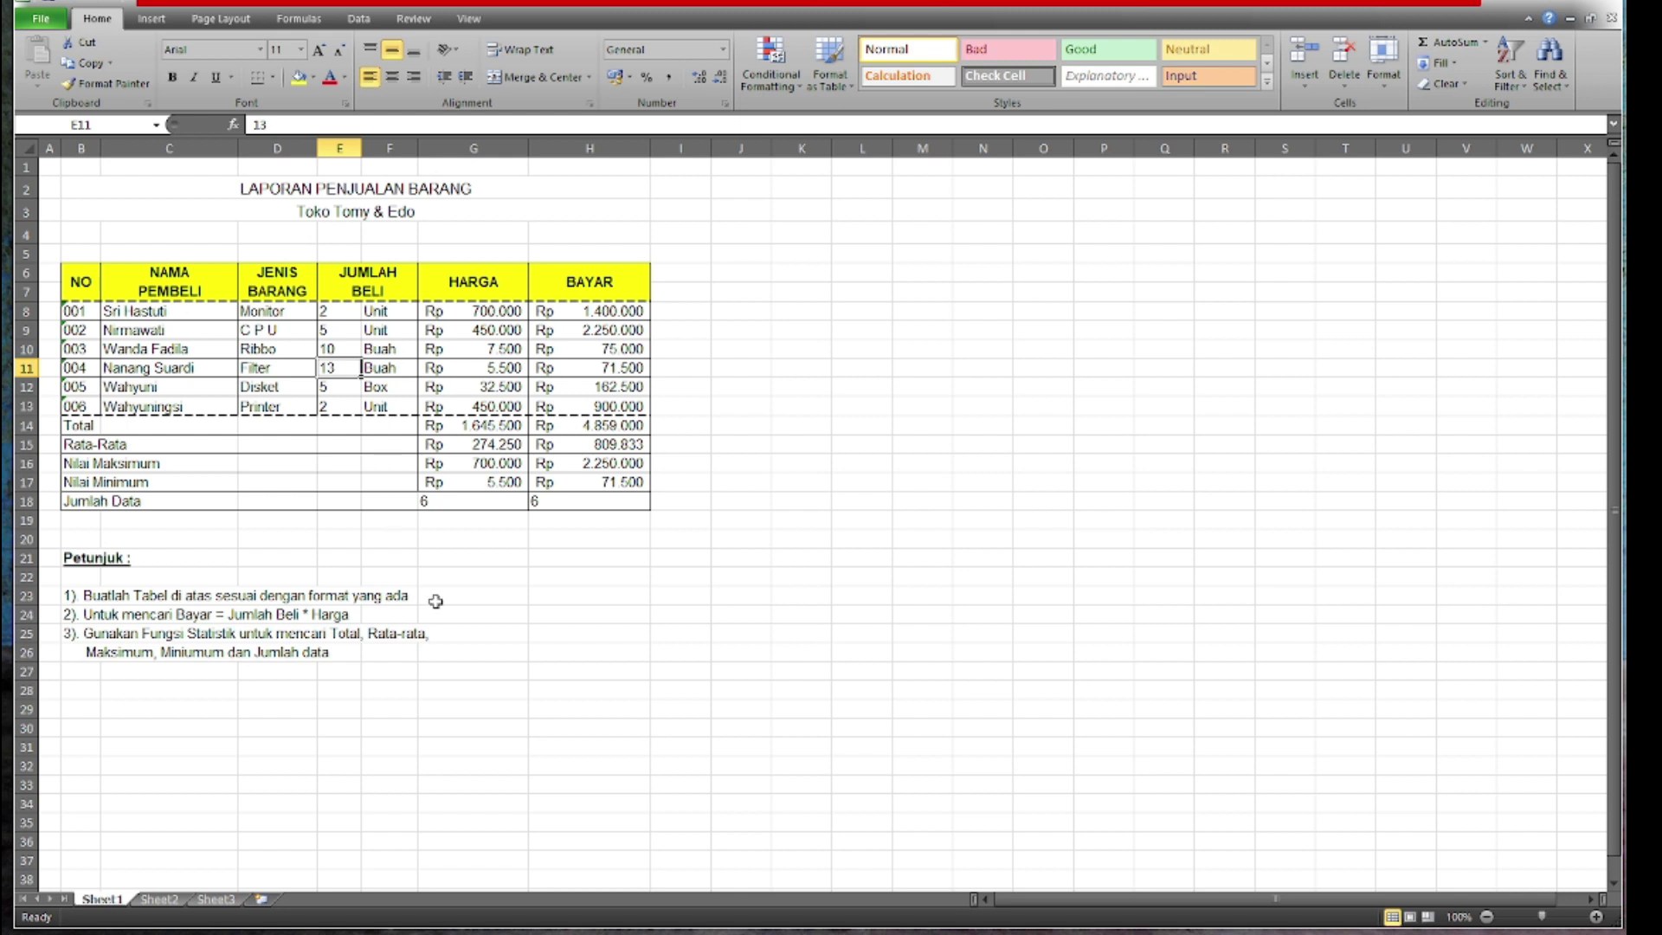
{"action": "left_click", "coordinate": [464, 672]}
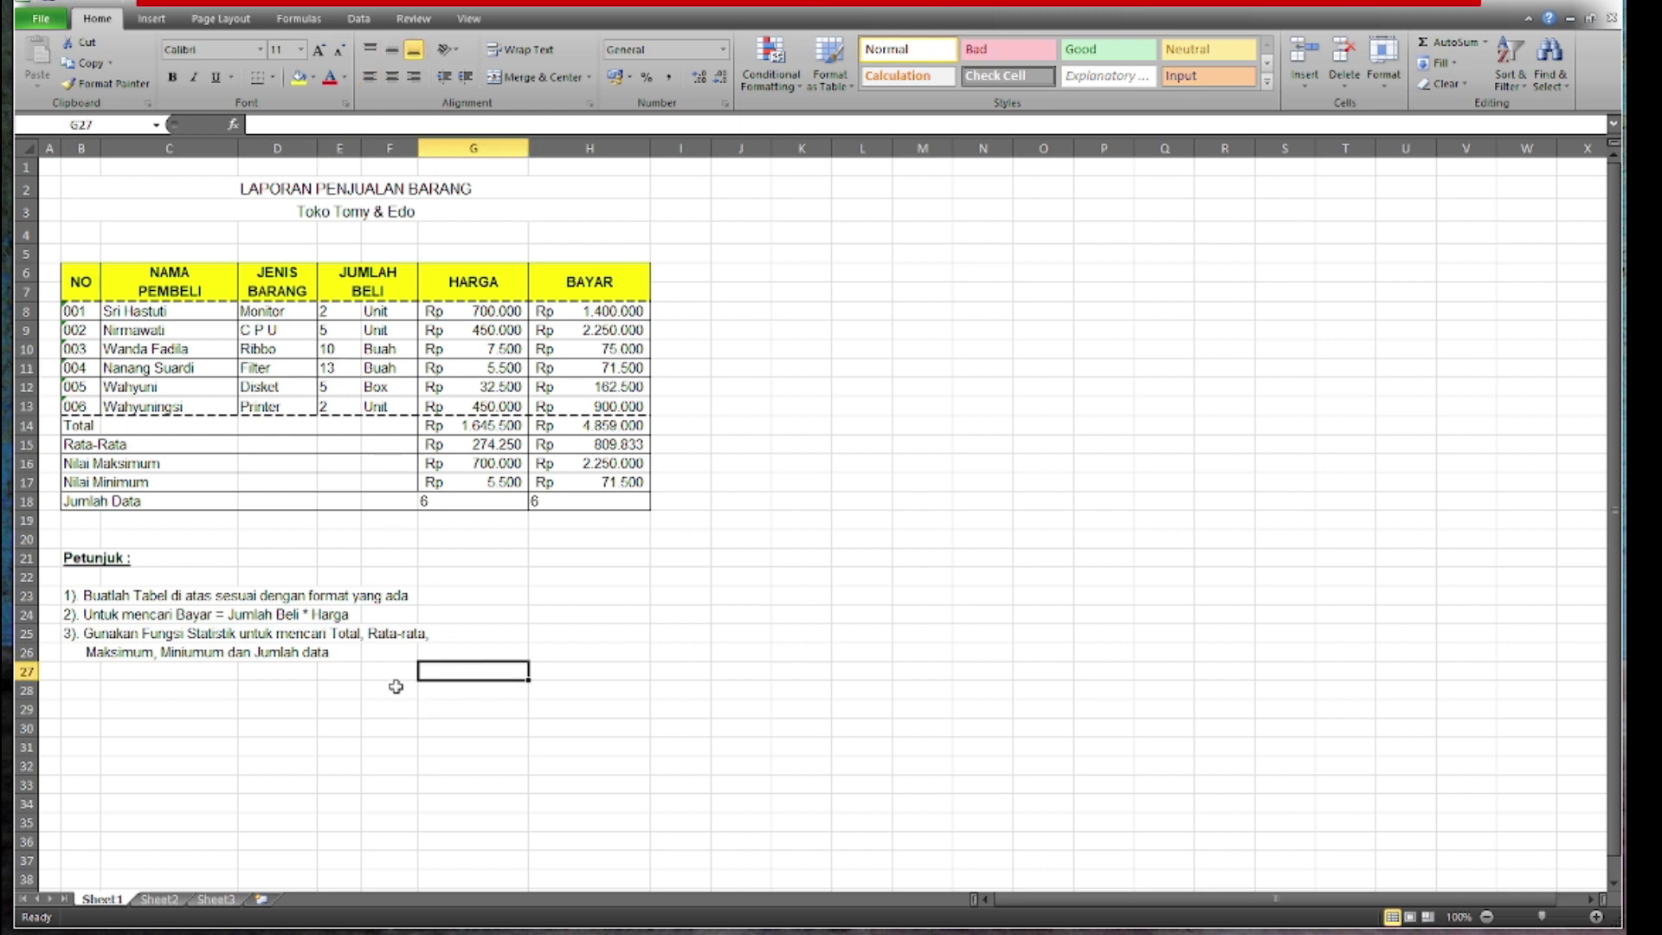
{"action": "left_click", "coordinate": [298, 522]}
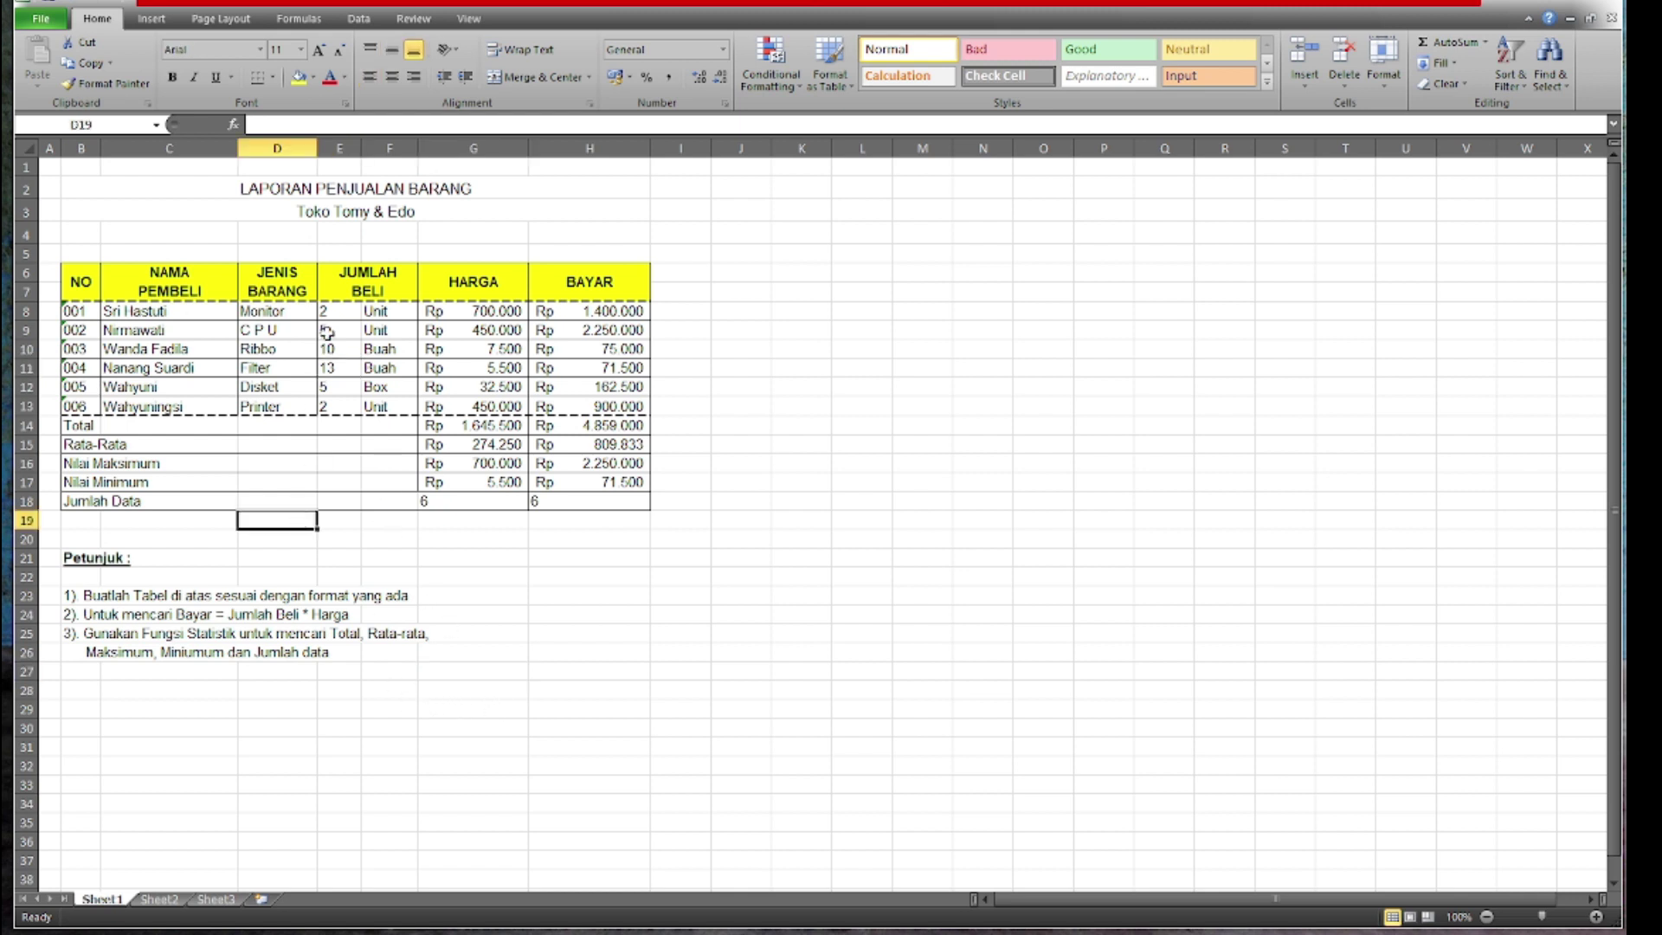
- Make the report title and store name bold
{"action": "left_click_drag", "start_coordinate": [341, 190], "coordinate": [345, 213]}
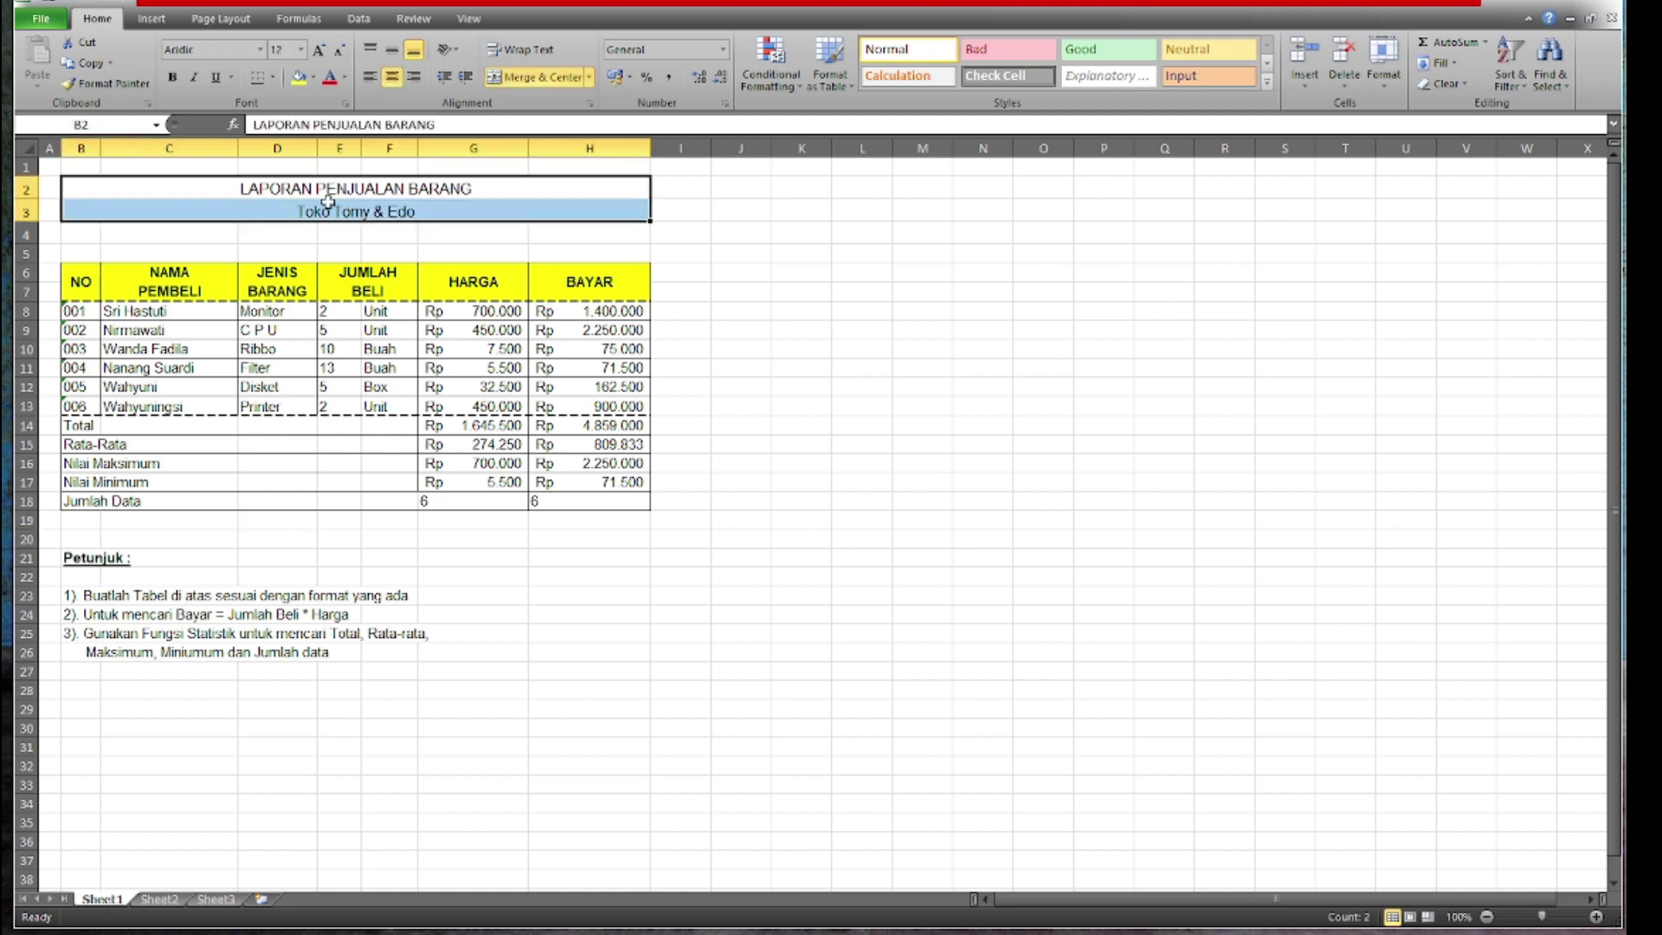
{"action": "left_click", "coordinate": [173, 80]}
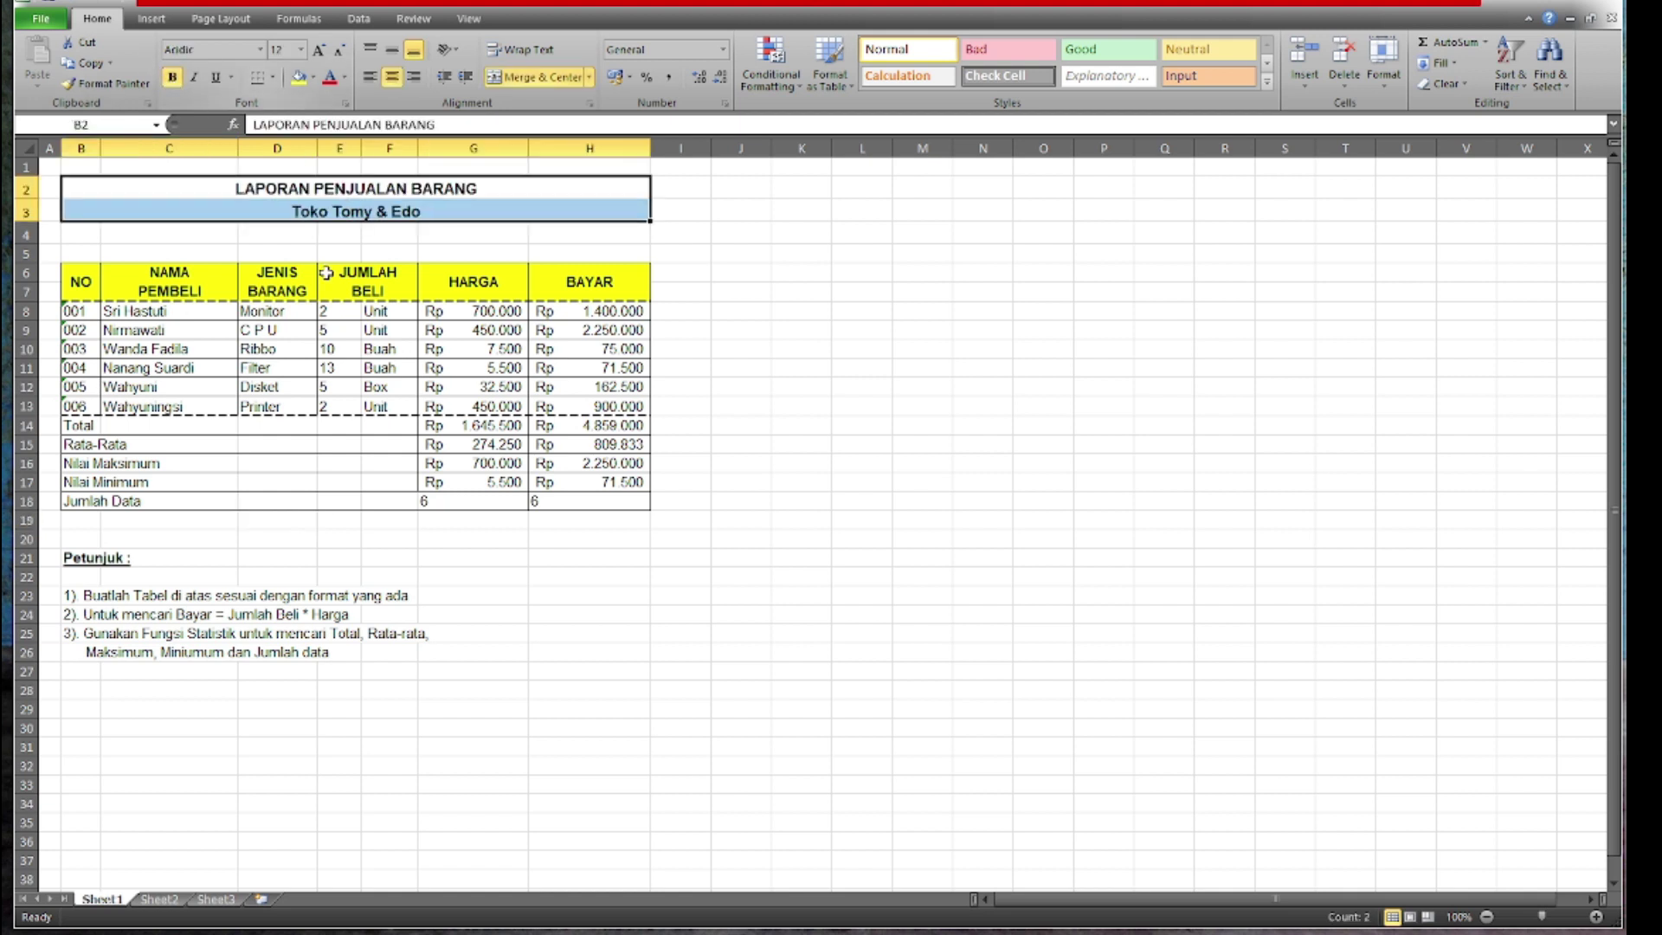
{"action": "left_click", "coordinate": [419, 253]}
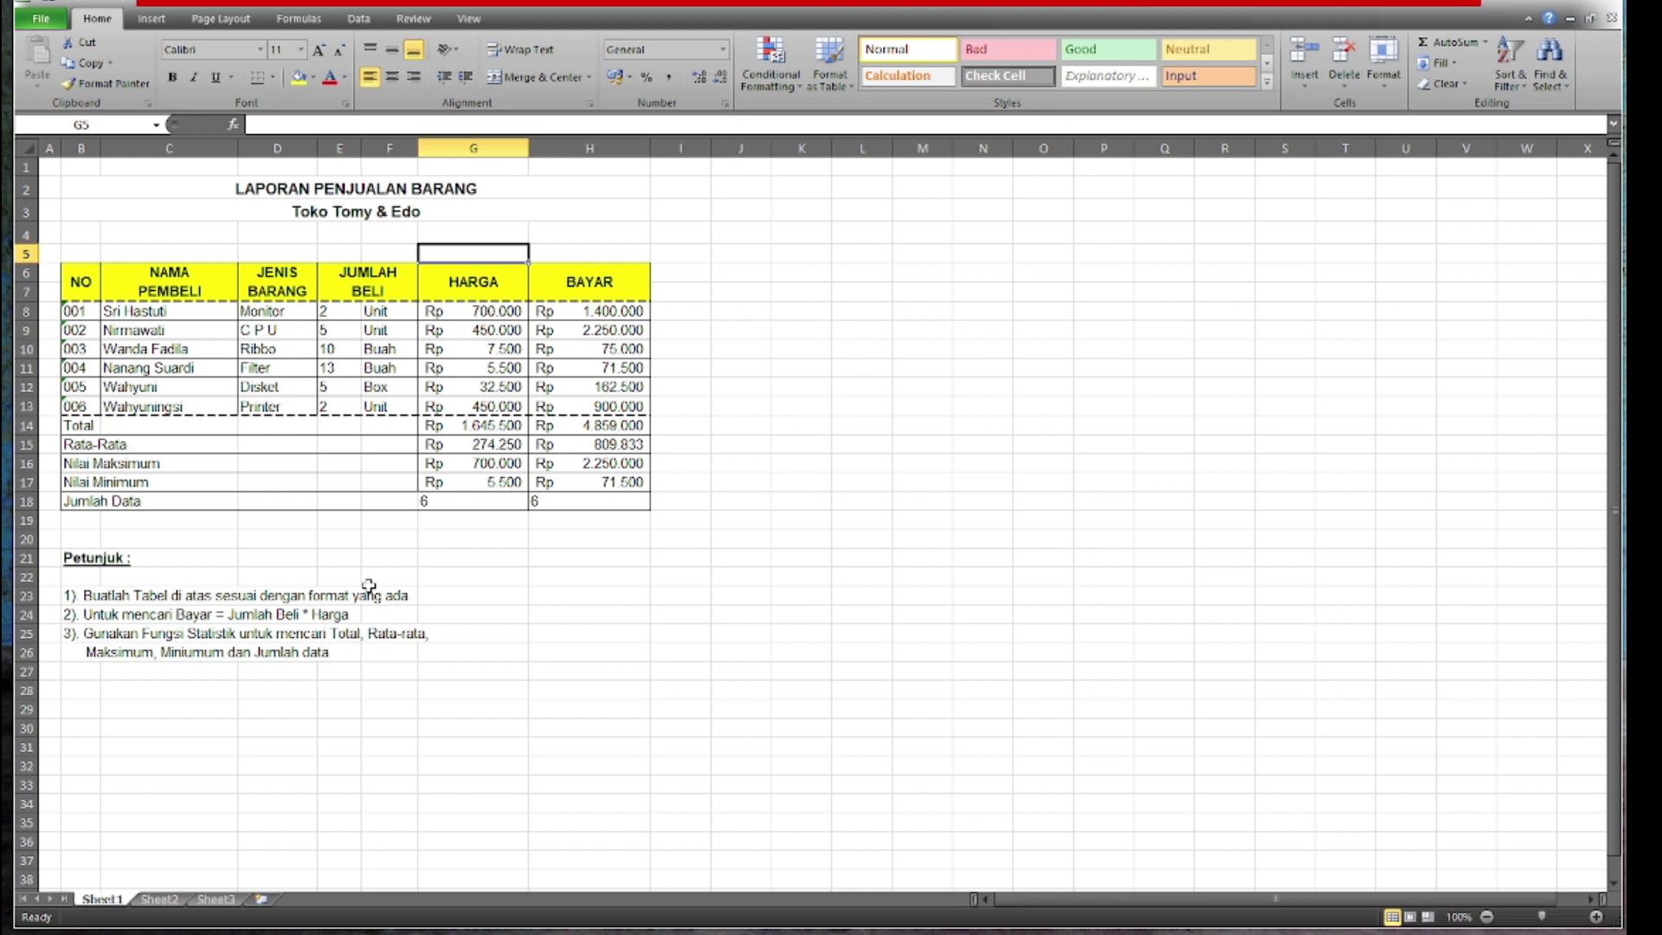